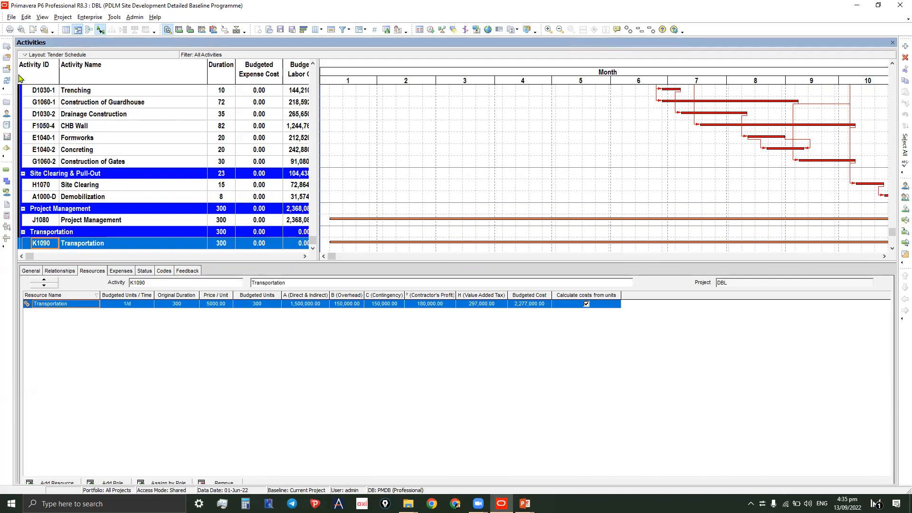
- Open the DBL project, PDLM Site Development Detailed Baseline Programme, from the PDLMSD group in the project list
{"action": "left_click", "coordinate": [6, 103]}
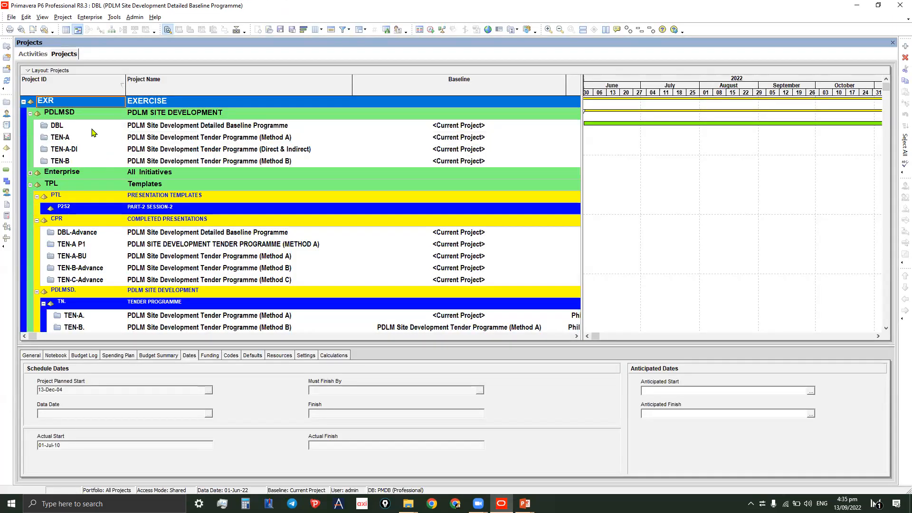
{"action": "left_click", "coordinate": [92, 129]}
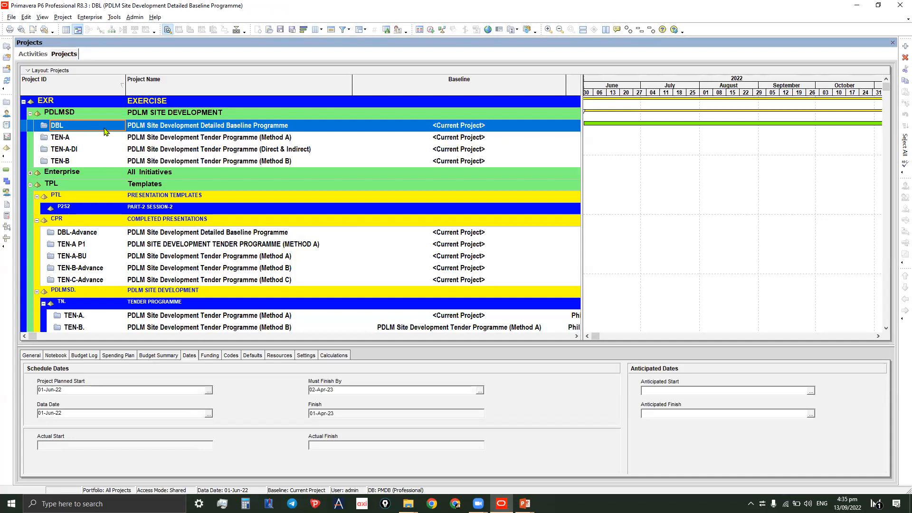
{"action": "right_click", "coordinate": [136, 127]}
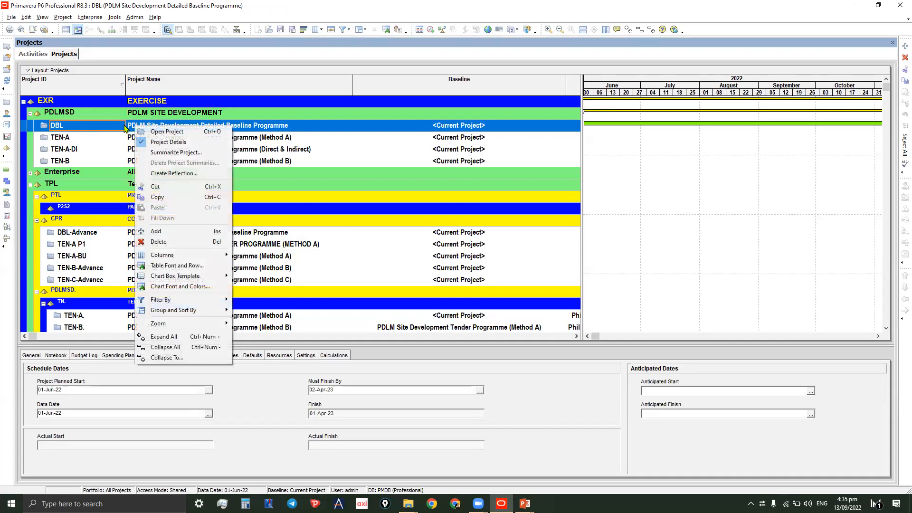
{"action": "left_click", "coordinate": [167, 132]}
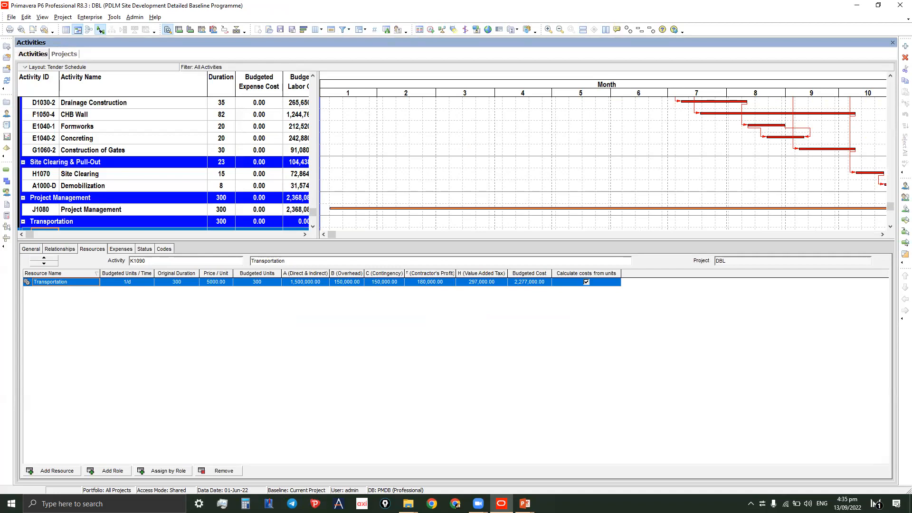
- Review the list of detailed baseline programme report layouts on the PowerPoint slide and return to Primavera P6
{"action": "key", "text": "alt+Tab"}
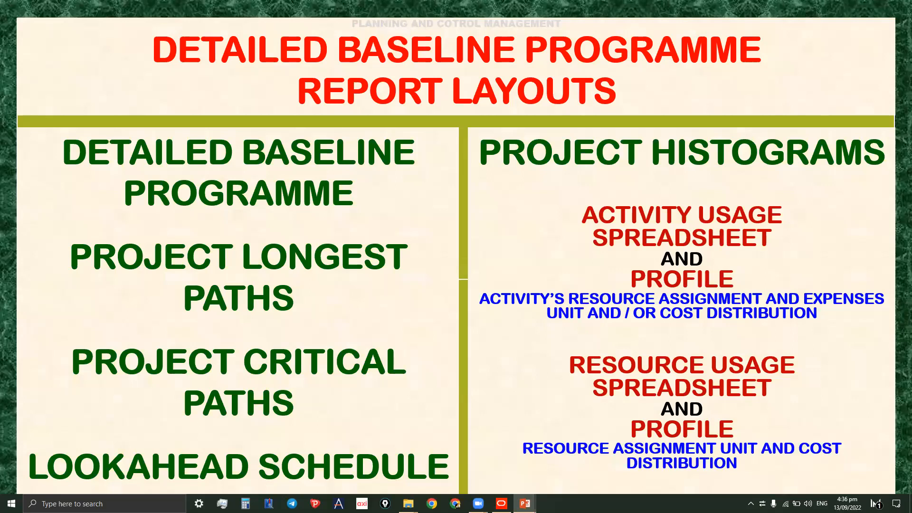
{"action": "key", "text": "alt+Tab"}
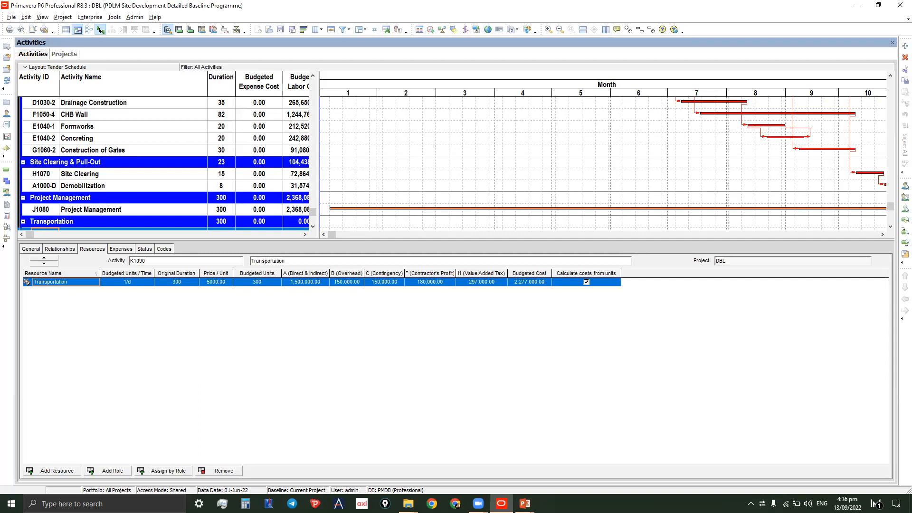
{"action": "key", "text": "alt+Tab"}
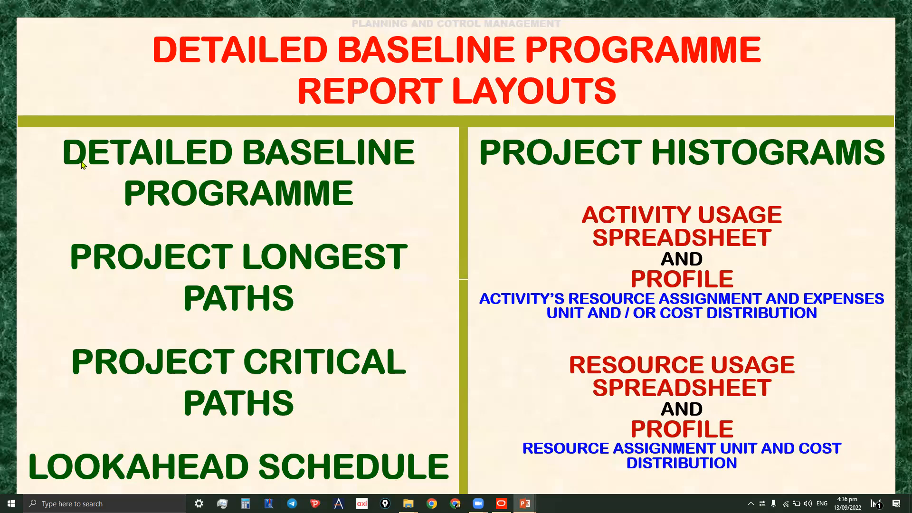
{"action": "left_click", "coordinate": [501, 504]}
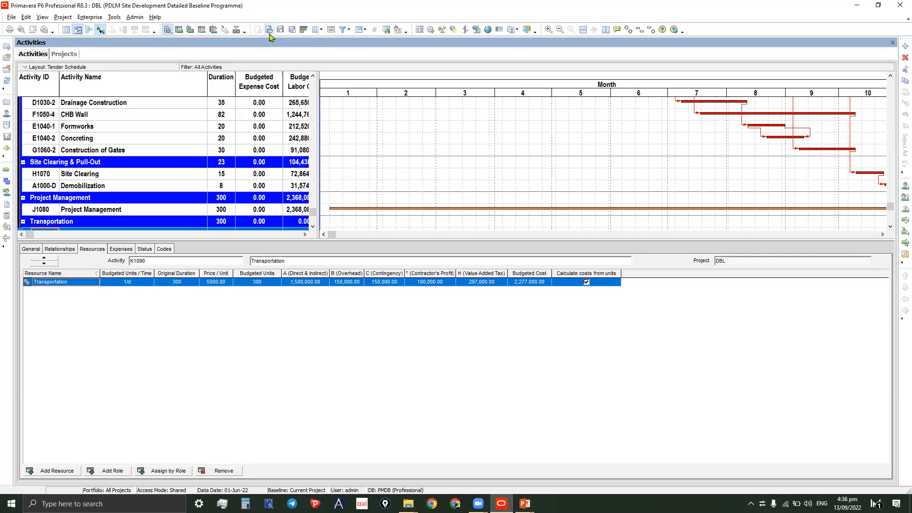
- Save the current layout under the new name DETAILED BASELINE PROGRAMME, available to the Project
{"action": "left_click_drag", "start_coordinate": [317, 96], "coordinate": [368, 114]}
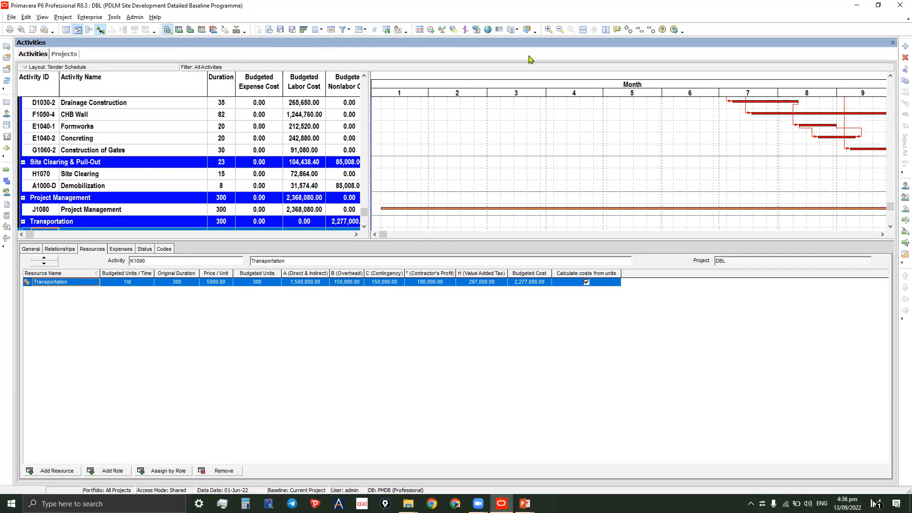
{"action": "left_click", "coordinate": [293, 31]}
{"action": "left_click", "coordinate": [440, 215]}
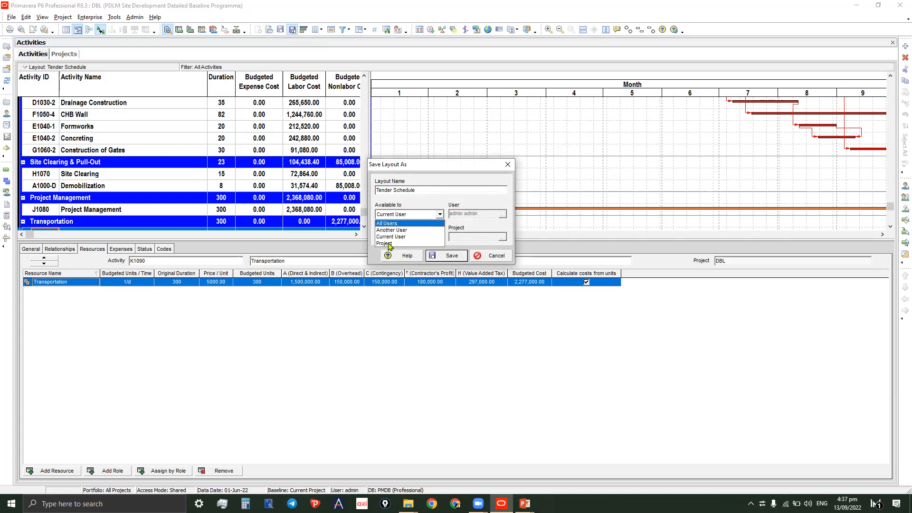
{"action": "left_click", "coordinate": [385, 243]}
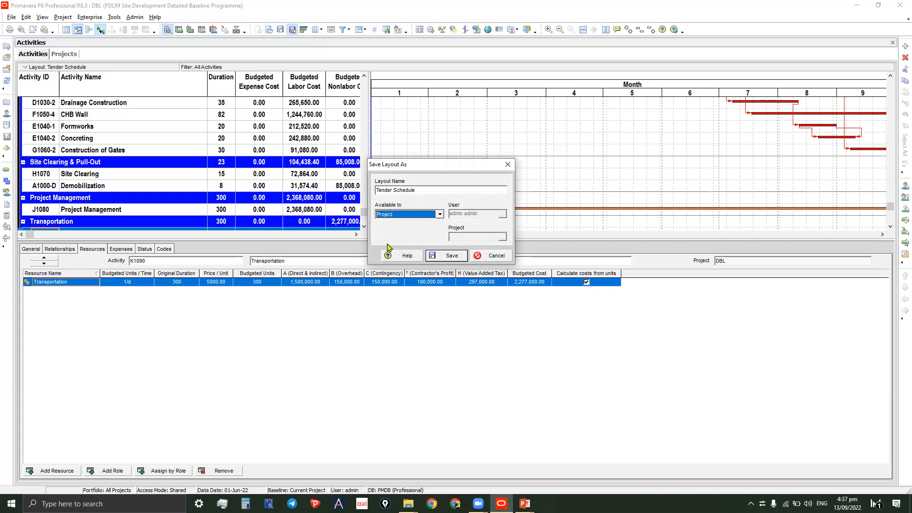
{"action": "left_click_drag", "start_coordinate": [425, 191], "coordinate": [326, 176]}
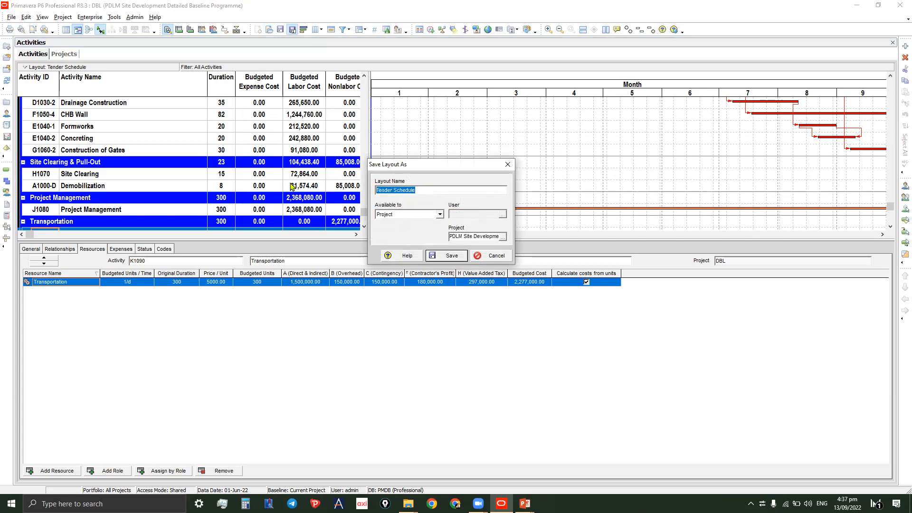
{"action": "type", "text": "dETA"}
{"action": "type", "text": "ASELINE PROGRAMME"}
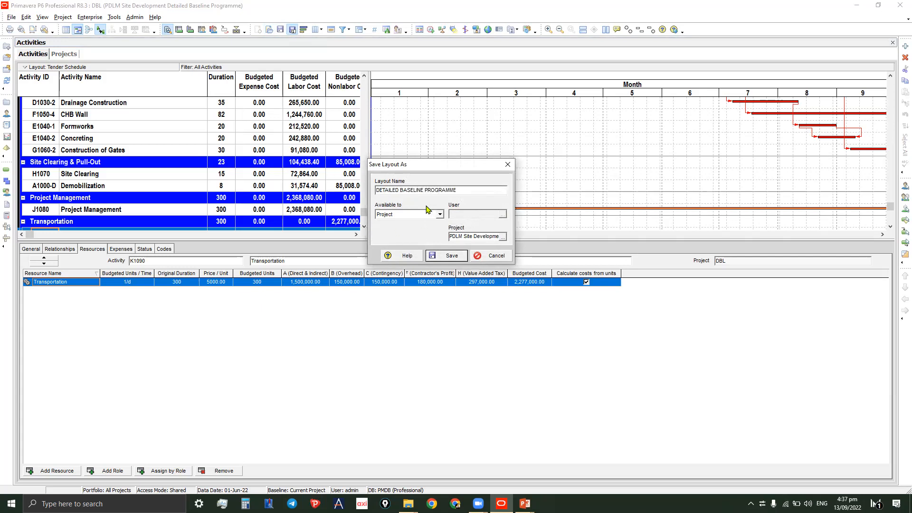
{"action": "left_click", "coordinate": [454, 259]}
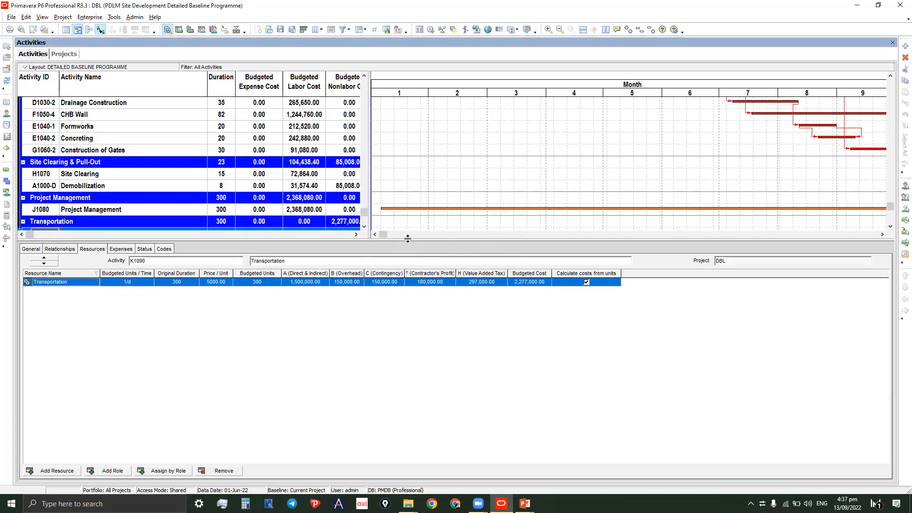
- Enlarge the activity table in height and width so all columns through Budgeted Total Cost are shown
{"action": "left_click_drag", "start_coordinate": [410, 240], "coordinate": [401, 330]}
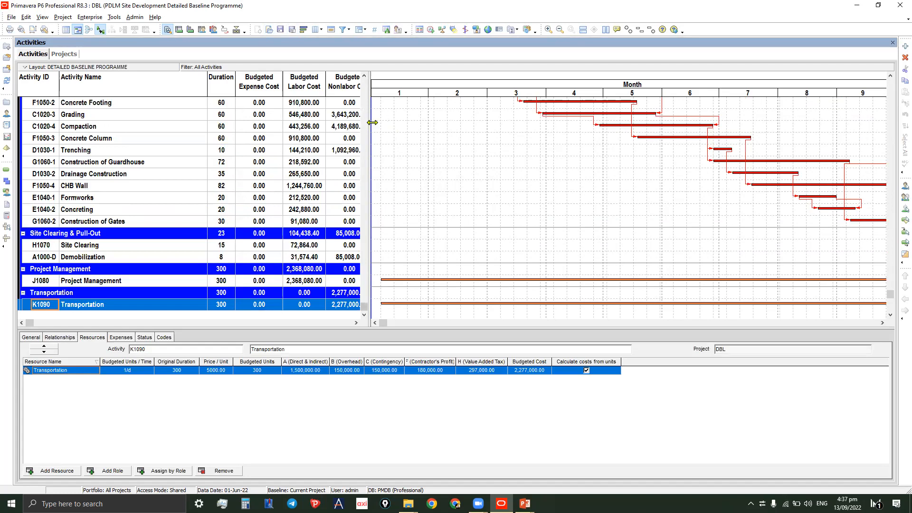
{"action": "left_click_drag", "start_coordinate": [381, 121], "coordinate": [504, 130]}
{"action": "scroll", "coordinate": [428, 135], "scroll_direction": "up", "scroll_amount": 4}
{"action": "scroll", "coordinate": [427, 132], "scroll_direction": "up", "scroll_amount": 2}
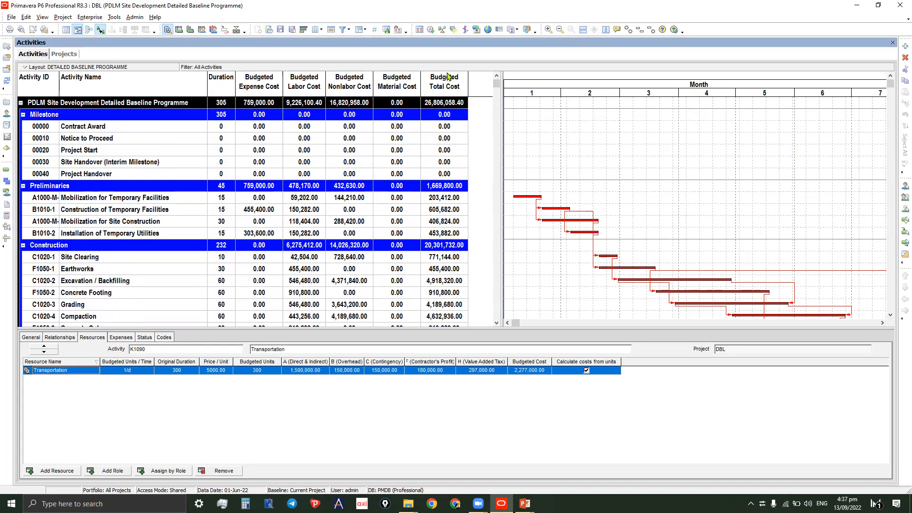
- Remove the Budgeted Expense, Labor, Nonlabor and Material Cost columns from the layout's selected columns
{"action": "left_click", "coordinate": [315, 31]}
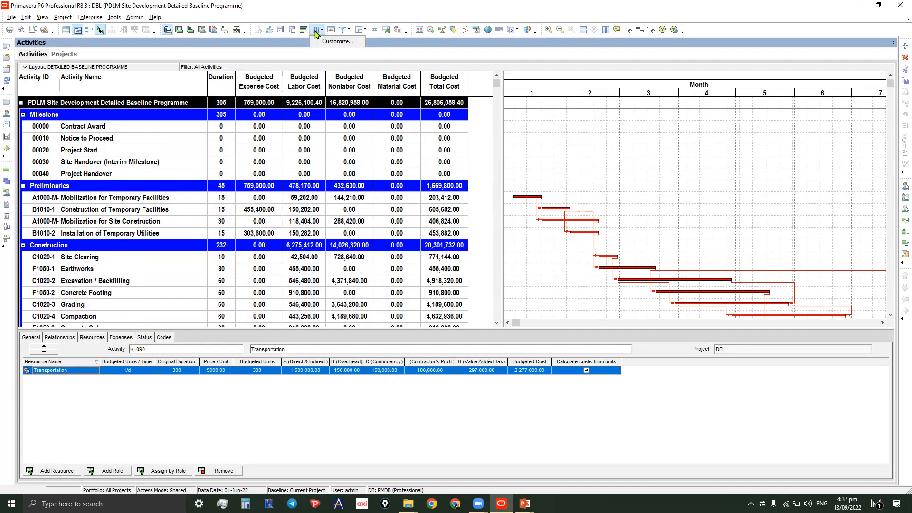
{"action": "left_click", "coordinate": [335, 41]}
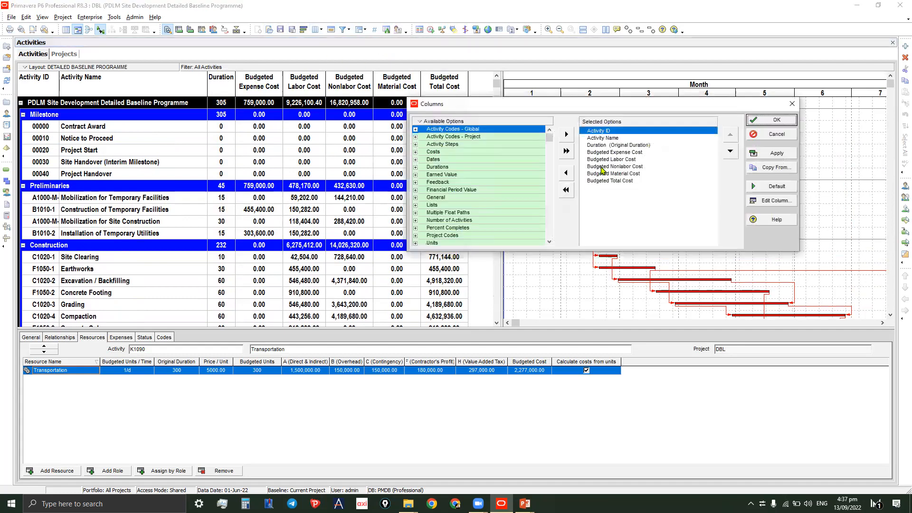
{"action": "left_click", "coordinate": [610, 146]}
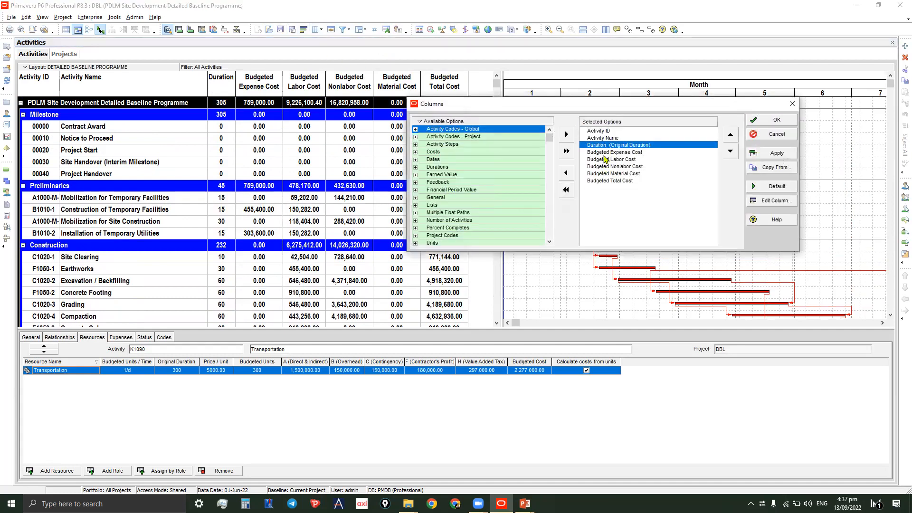
{"action": "left_click", "coordinate": [606, 139]}
{"action": "left_click", "coordinate": [618, 146]}
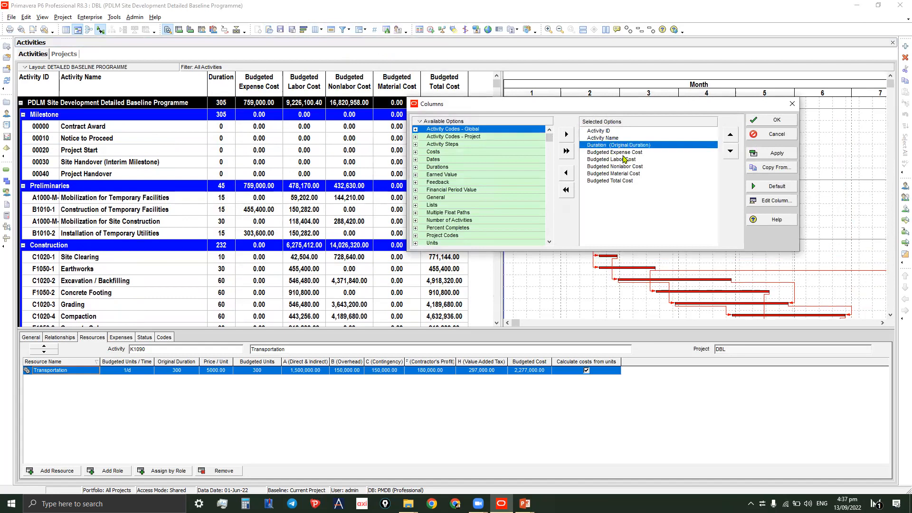
{"action": "left_click", "coordinate": [609, 153]}
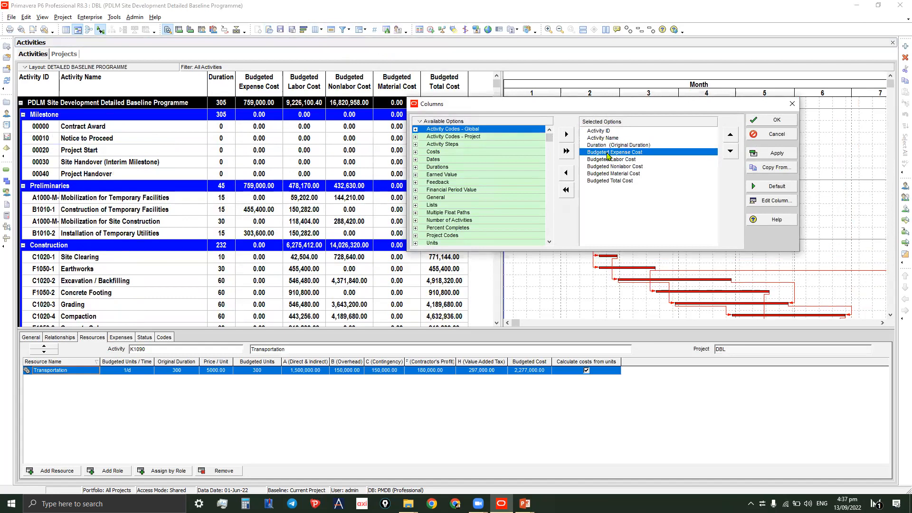
{"action": "left_click", "coordinate": [566, 174]}
{"action": "left_click", "coordinate": [566, 174]}
{"action": "left_click", "coordinate": [566, 174]}
{"action": "left_click", "coordinate": [566, 174]}
- Add the Finish date column directly after Duration (Original Duration) in the selected columns
{"action": "left_click", "coordinate": [621, 146]}
{"action": "left_click", "coordinate": [614, 152]}
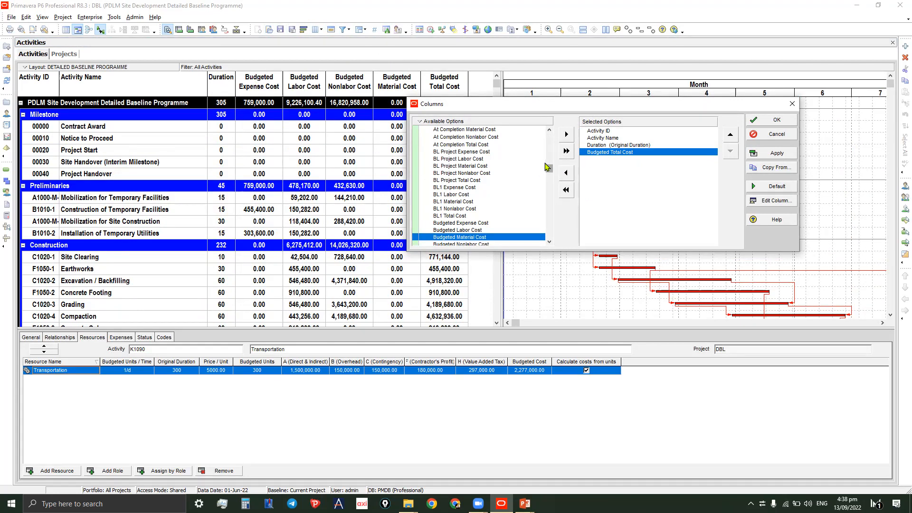
{"action": "left_click", "coordinate": [608, 138]}
{"action": "left_click", "coordinate": [619, 145]}
{"action": "left_click_drag", "start_coordinate": [550, 169], "coordinate": [530, 136]}
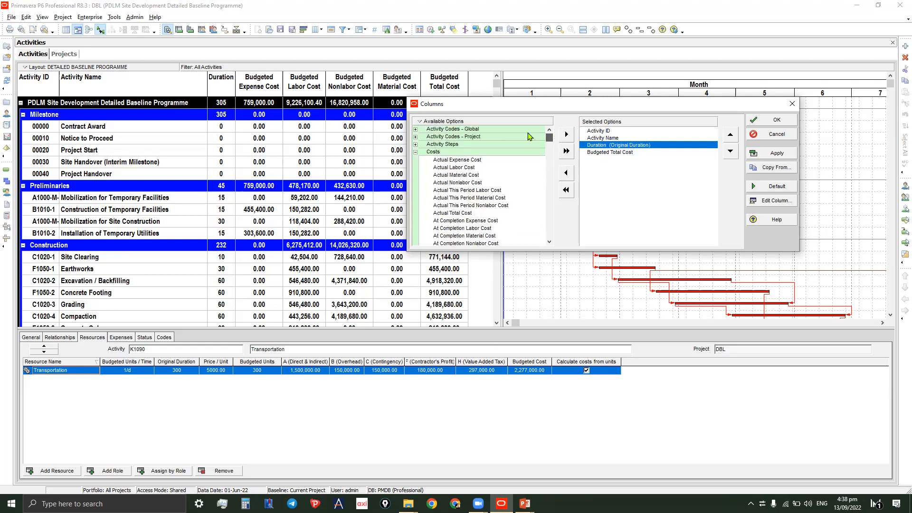
{"action": "left_click", "coordinate": [416, 152]}
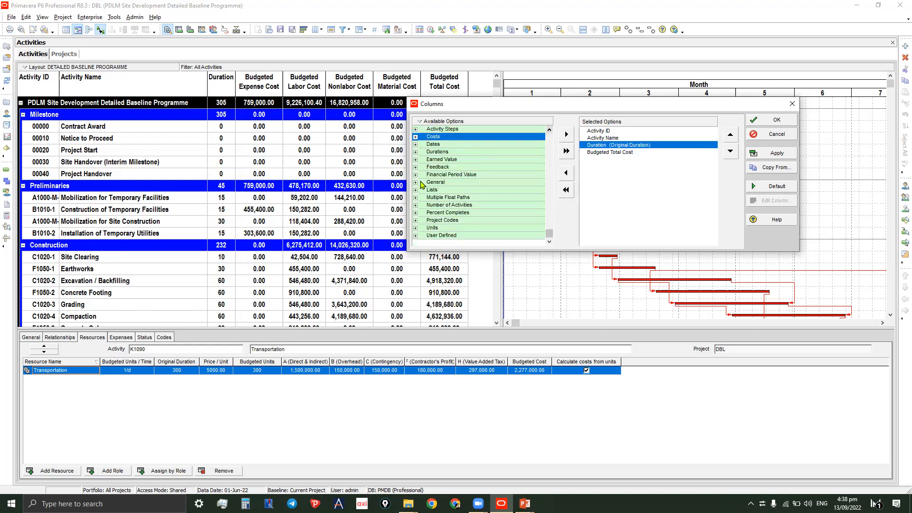
{"action": "left_click", "coordinate": [416, 144]}
{"action": "left_click", "coordinate": [454, 209]}
{"action": "scroll", "coordinate": [455, 199], "scroll_direction": "down", "scroll_amount": 4}
{"action": "left_click_drag", "start_coordinate": [449, 172], "coordinate": [564, 132]}
{"action": "left_click", "coordinate": [566, 135]}
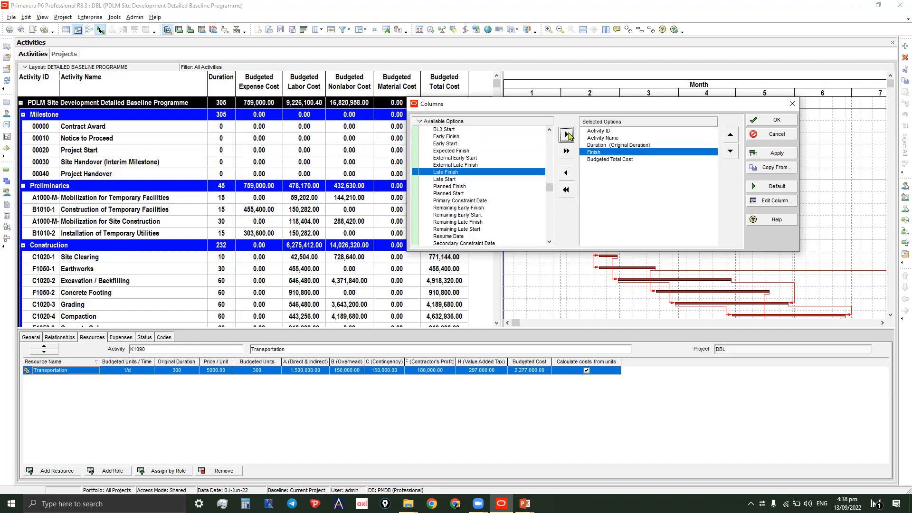
- Add the Start date column before Finish in the selected columns
{"action": "left_click", "coordinate": [457, 201]}
{"action": "scroll", "coordinate": [456, 191], "scroll_direction": "down", "scroll_amount": 3}
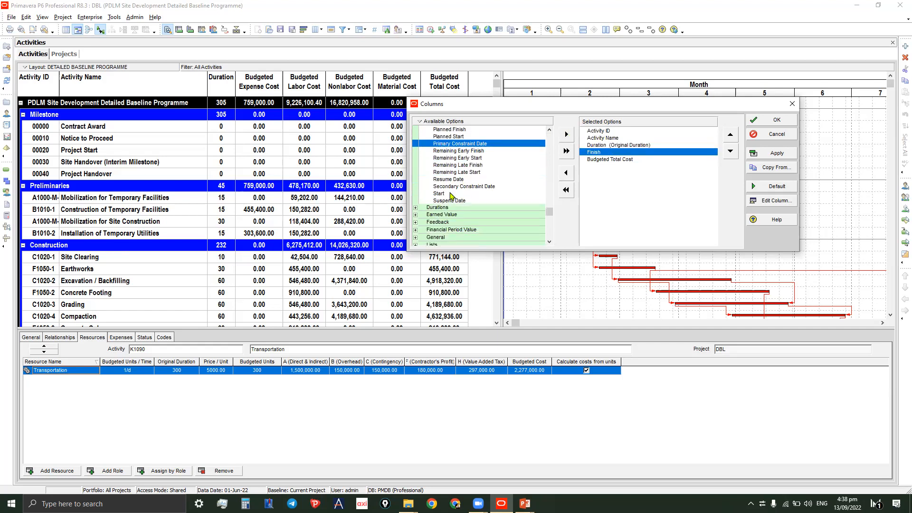
{"action": "left_click", "coordinate": [454, 194]}
{"action": "left_click", "coordinate": [566, 134]}
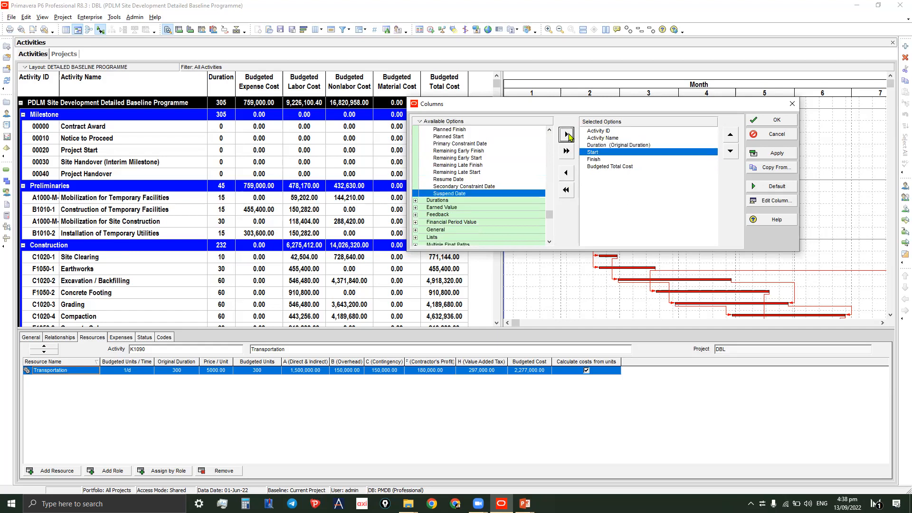
- Set the alignment of the Start and Finish columns to Center
{"action": "left_click", "coordinate": [772, 201]}
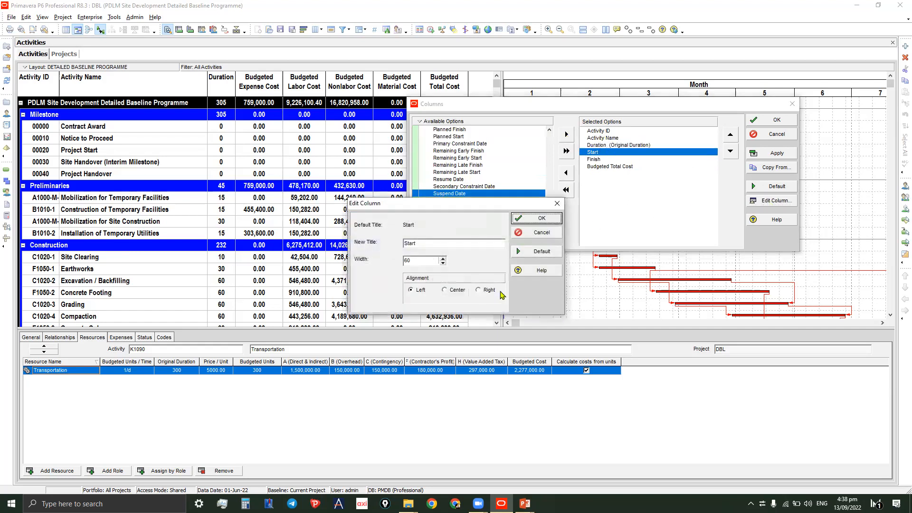
{"action": "left_click", "coordinate": [536, 219]}
{"action": "left_click", "coordinate": [624, 160]}
{"action": "left_click", "coordinate": [772, 201]}
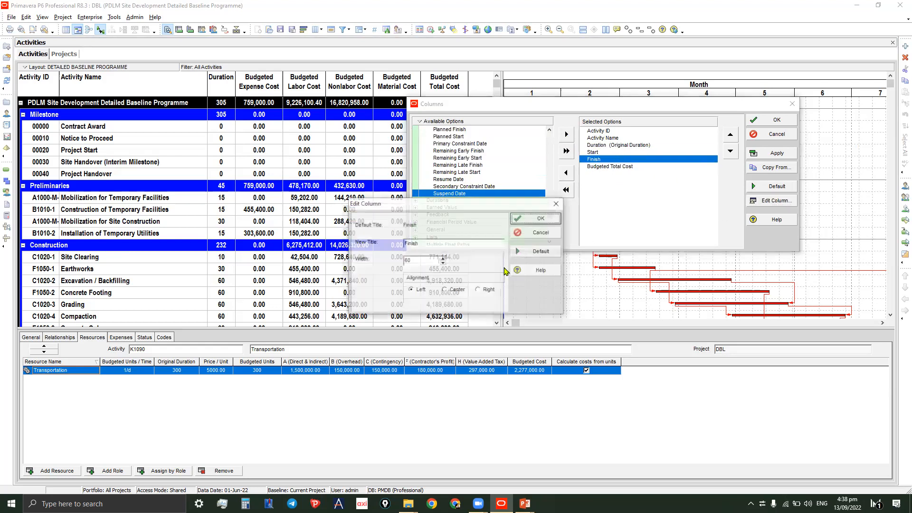
{"action": "left_click", "coordinate": [447, 289]}
{"action": "left_click", "coordinate": [540, 225]}
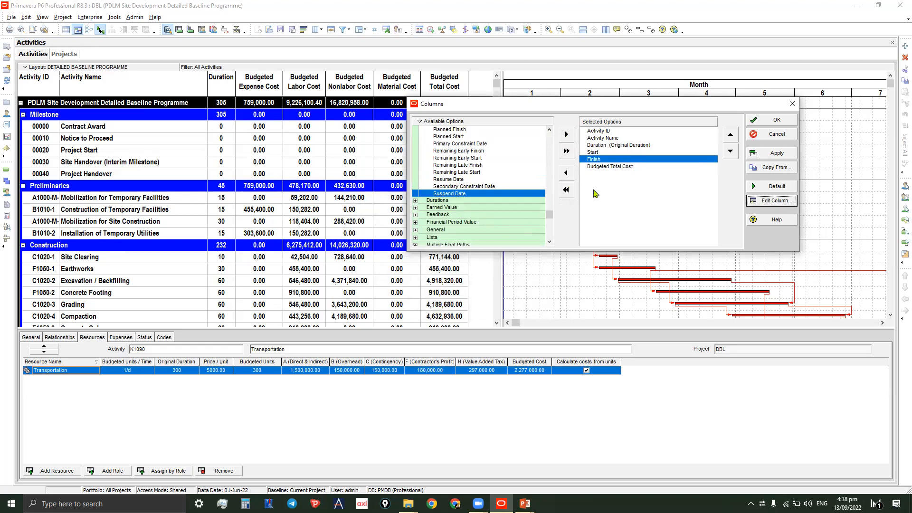
- Add the Total Float column from the Durations category directly after Finish
{"action": "left_click", "coordinate": [468, 173]}
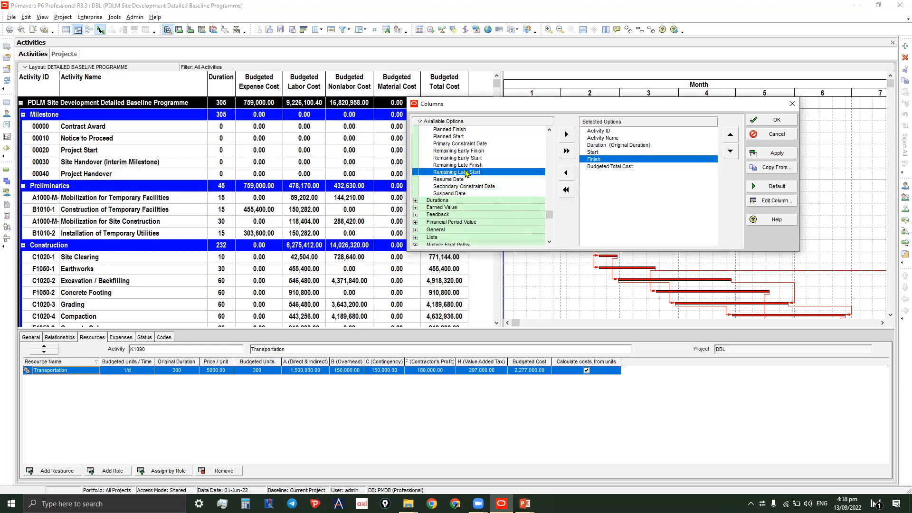
{"action": "left_click", "coordinate": [416, 200]}
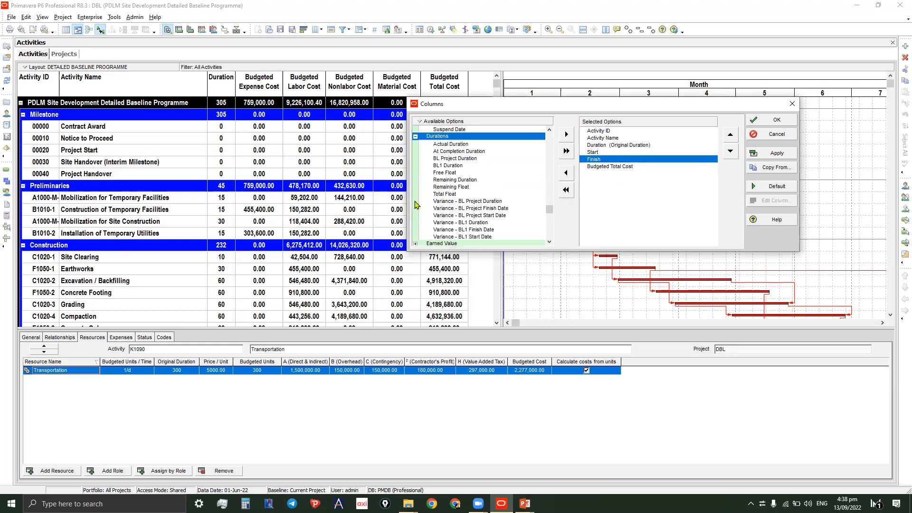
{"action": "left_click", "coordinate": [452, 195]}
{"action": "left_click", "coordinate": [566, 134]}
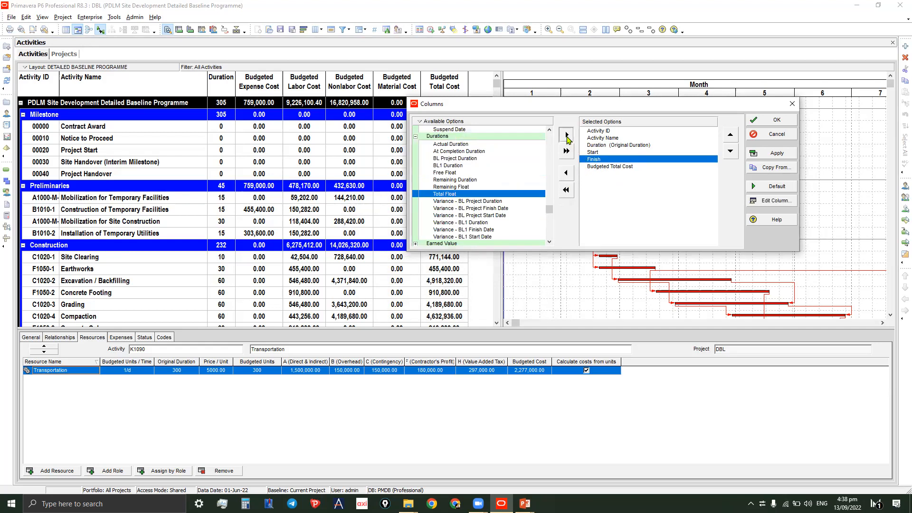
- Set the Total Float column's alignment to Center and apply the new column selection to the activity table
{"action": "left_click", "coordinate": [775, 201]}
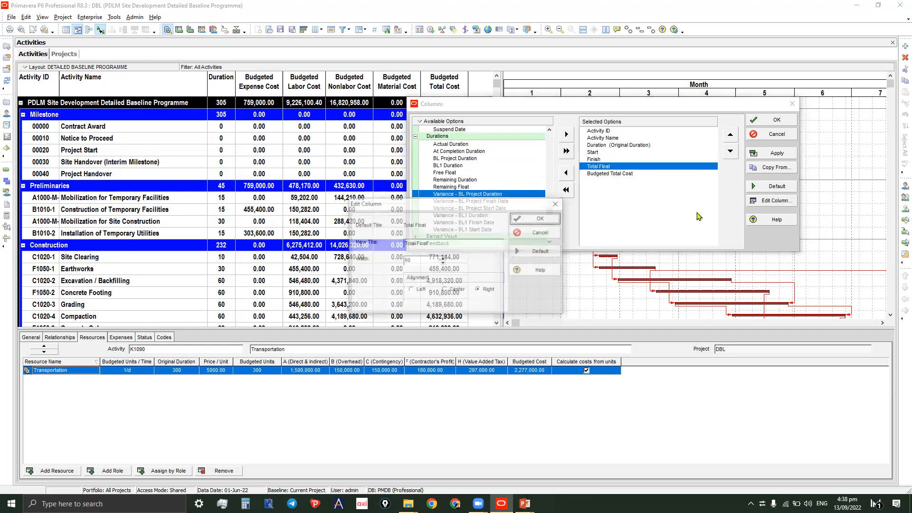
{"action": "left_click", "coordinate": [542, 218]}
{"action": "left_click", "coordinate": [774, 153]}
{"action": "left_click", "coordinate": [780, 125]}
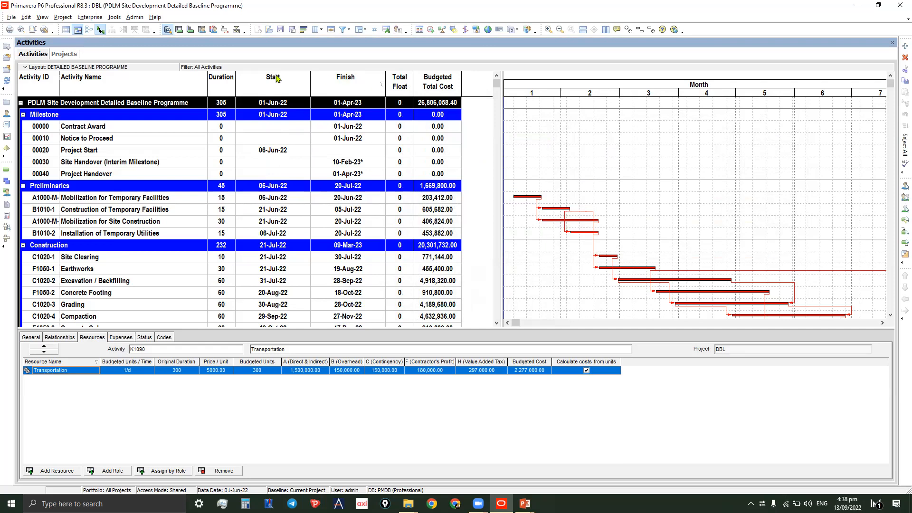
- Change the title of the Start column to "Start Date" in the selected columns
{"action": "left_click", "coordinate": [317, 29]}
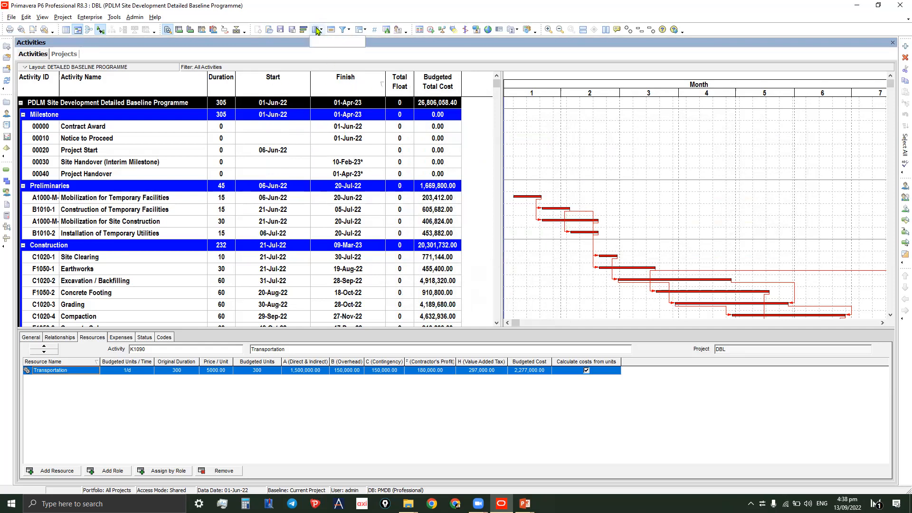
{"action": "left_click", "coordinate": [318, 42]}
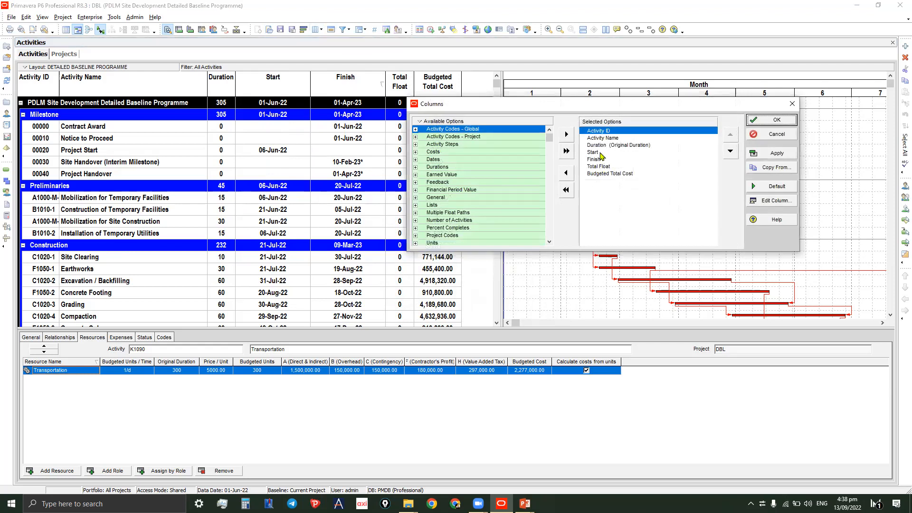
{"action": "left_click", "coordinate": [599, 152]}
{"action": "left_click", "coordinate": [774, 202]}
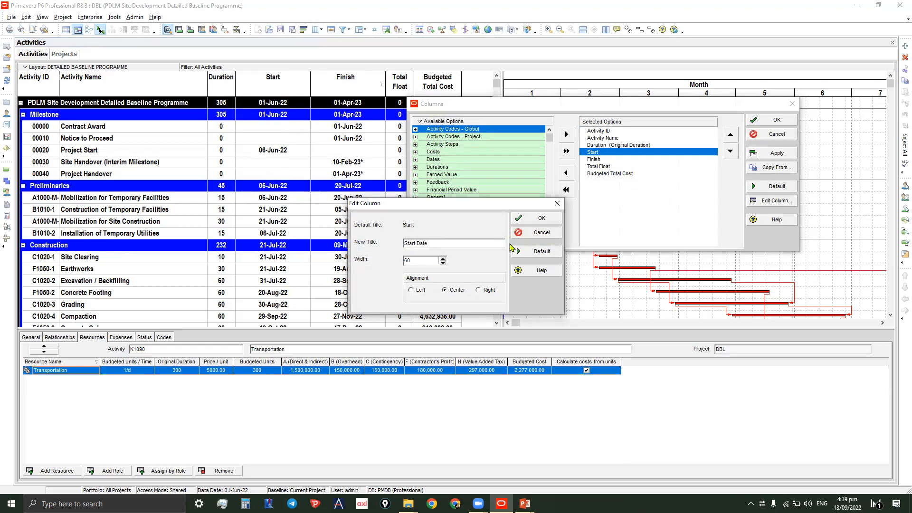
{"action": "left_click", "coordinate": [521, 218]}
- Retitle the Finish column "Finish Date" and apply the column changes to the activity table
{"action": "left_click", "coordinate": [612, 159]}
{"action": "left_click", "coordinate": [774, 201]}
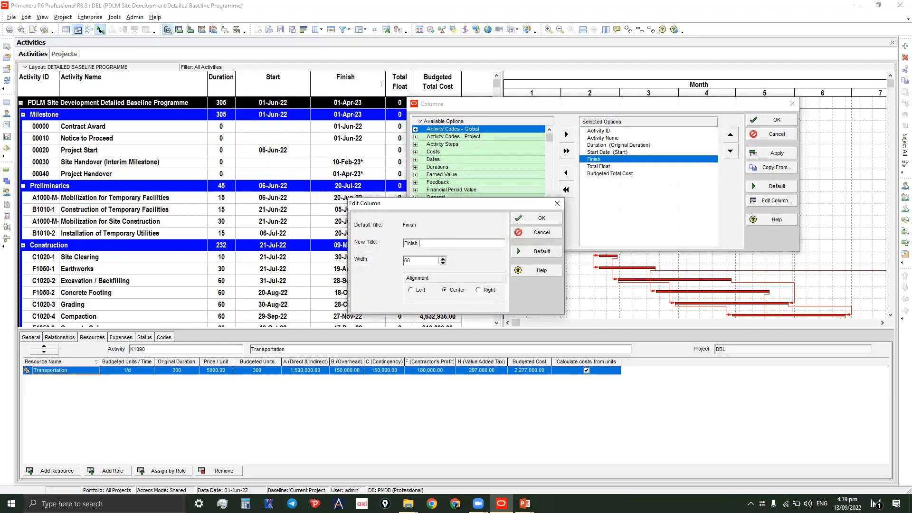
{"action": "left_click", "coordinate": [520, 216]}
{"action": "left_click", "coordinate": [607, 168]}
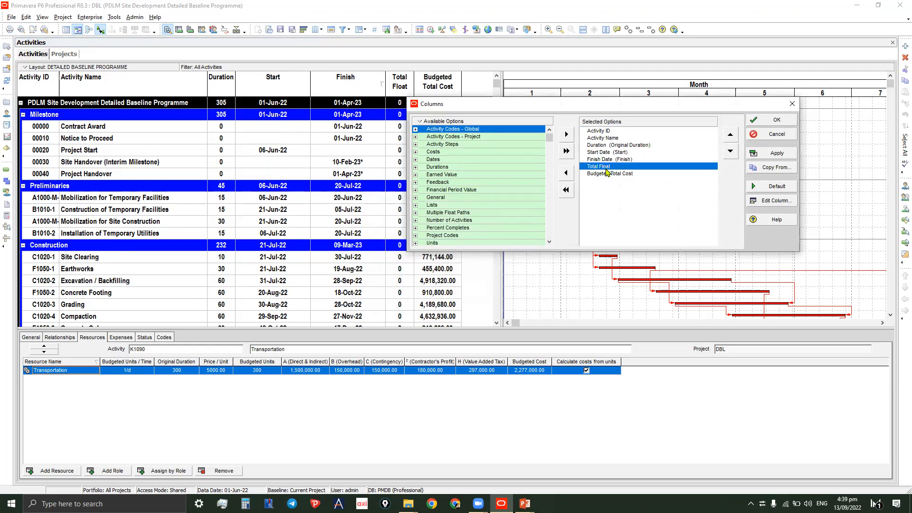
{"action": "left_click", "coordinate": [777, 153]}
{"action": "left_click", "coordinate": [777, 122]}
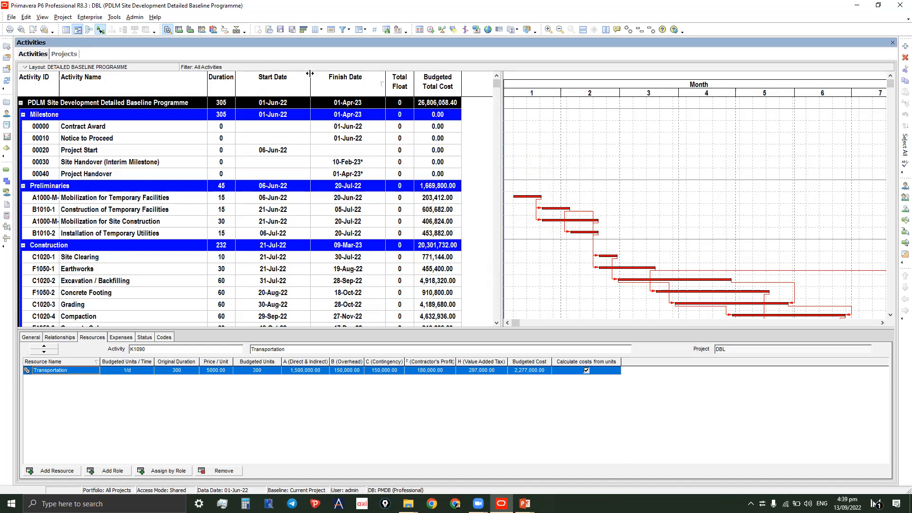
- Narrow the Start Date, Finish Date, Total Float and Budgeted Total Cost columns to fit their contents
{"action": "left_click_drag", "start_coordinate": [310, 74], "coordinate": [269, 76]}
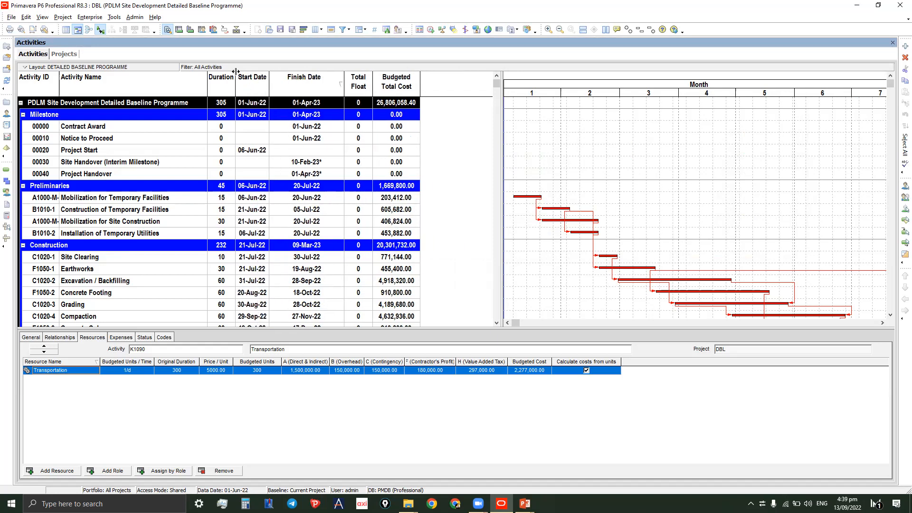
{"action": "left_click_drag", "start_coordinate": [235, 77], "coordinate": [237, 77]}
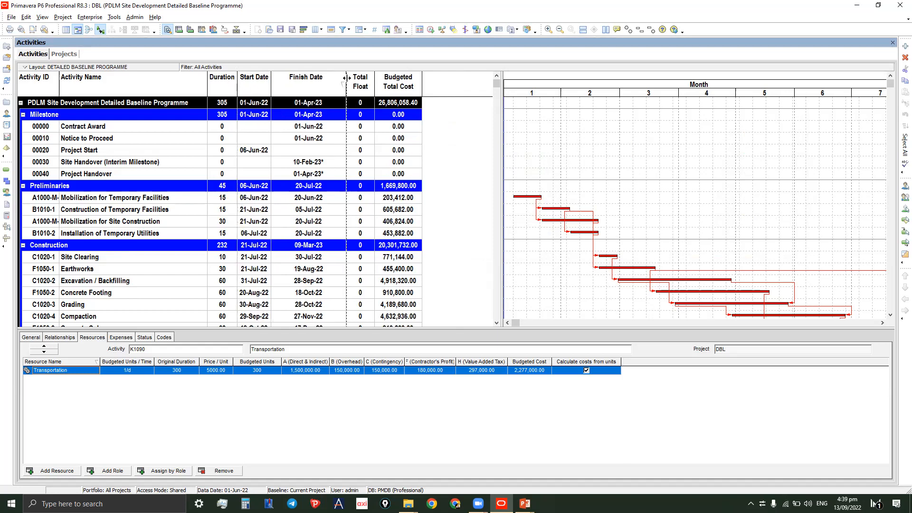
{"action": "double_click", "coordinate": [346, 77]}
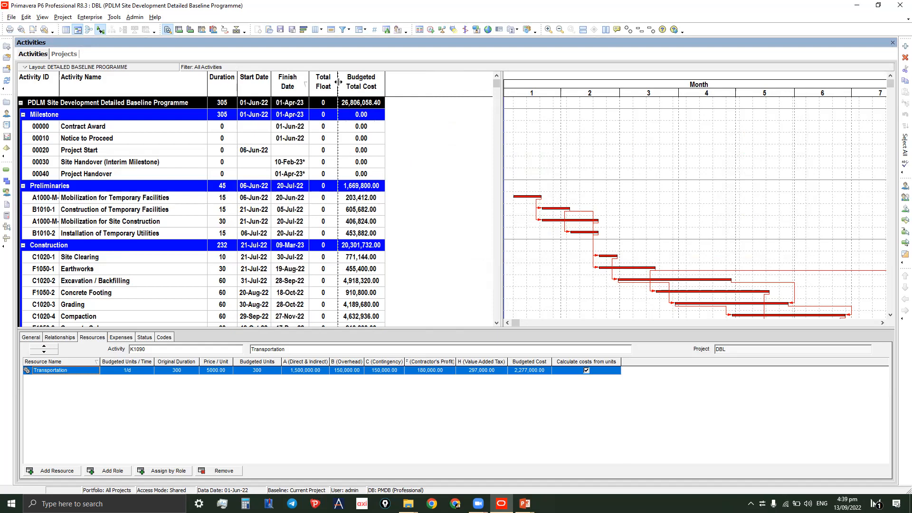
{"action": "double_click", "coordinate": [339, 81]}
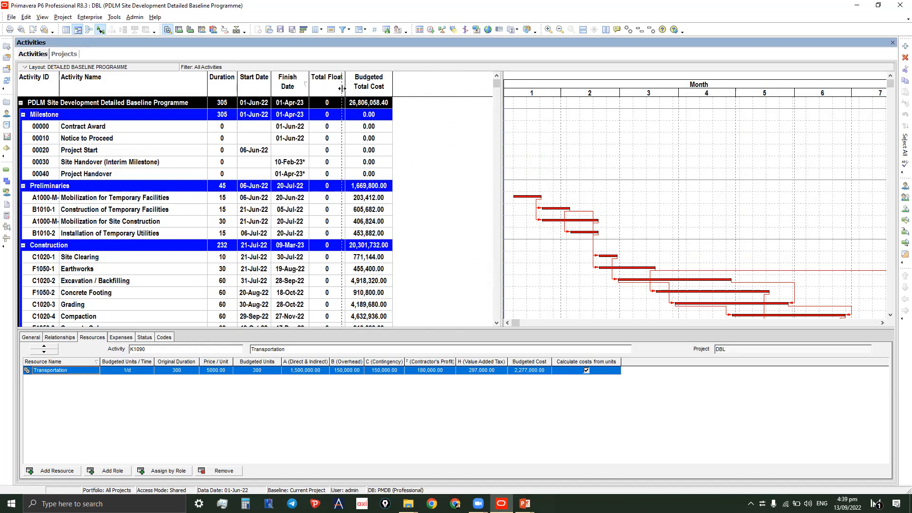
{"action": "left_click_drag", "start_coordinate": [334, 90], "coordinate": [333, 90]}
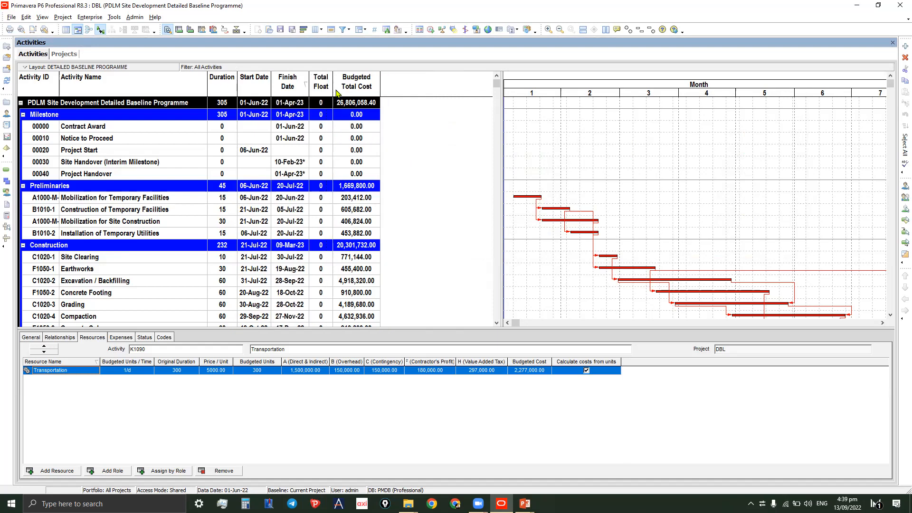
{"action": "double_click", "coordinate": [381, 85]}
{"action": "left_click_drag", "start_coordinate": [398, 88], "coordinate": [379, 88]}
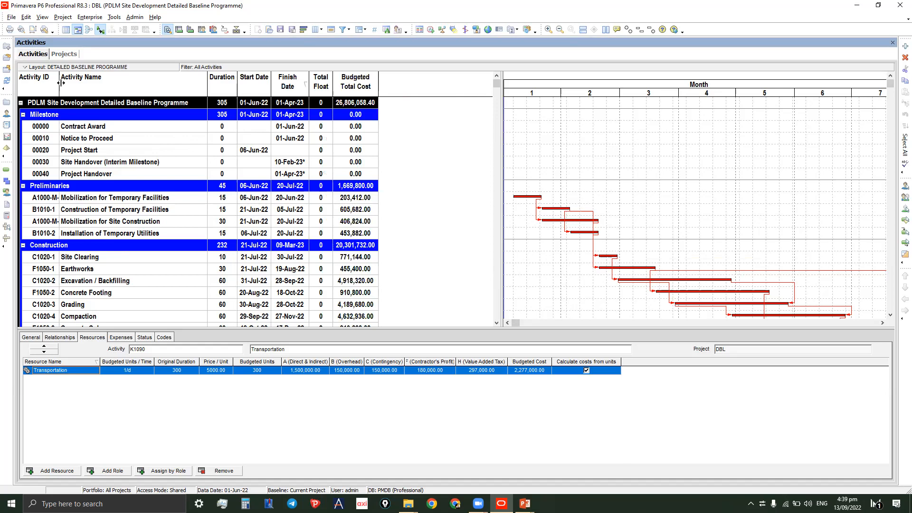
- Widen the Activity ID column to show full IDs and narrow the Activity Name column to fit the longest names
{"action": "left_click_drag", "start_coordinate": [66, 86], "coordinate": [67, 83]}
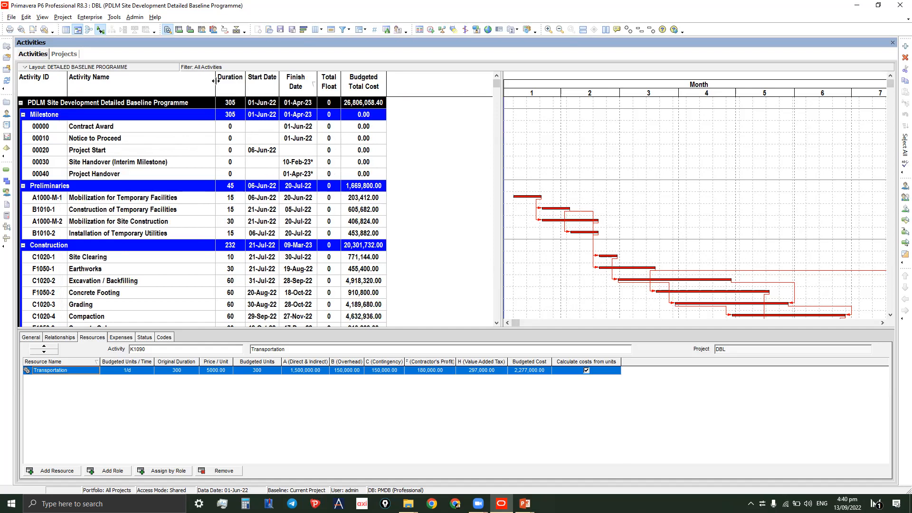
{"action": "left_click_drag", "start_coordinate": [216, 81], "coordinate": [181, 83]}
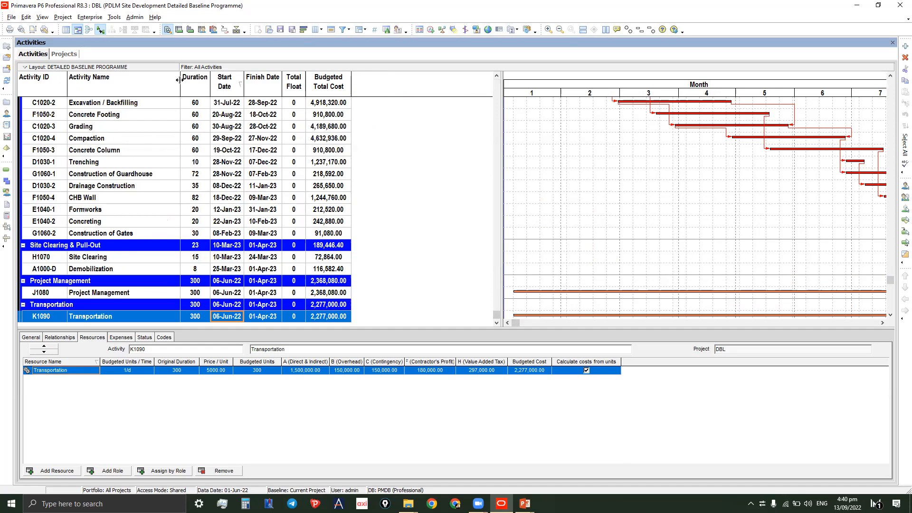
{"action": "left_click_drag", "start_coordinate": [179, 80], "coordinate": [206, 88]}
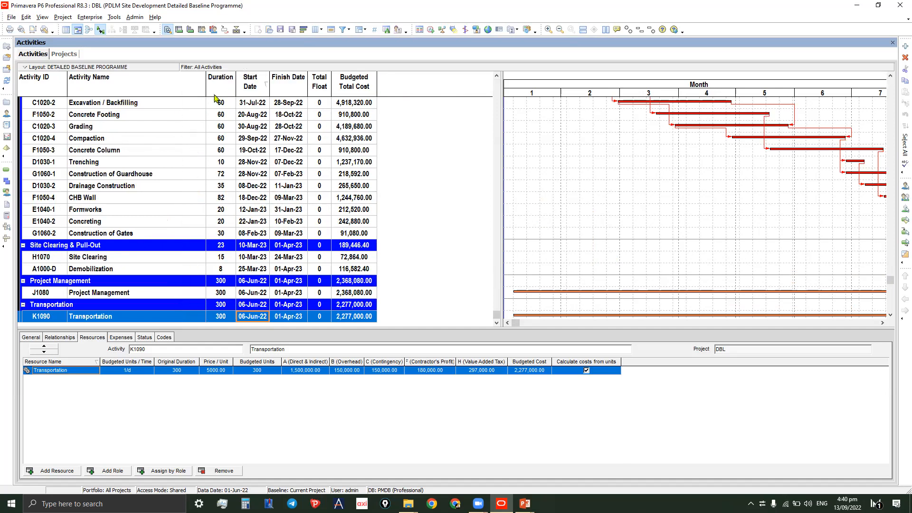
{"action": "scroll", "coordinate": [212, 100], "scroll_direction": "up", "scroll_amount": 5}
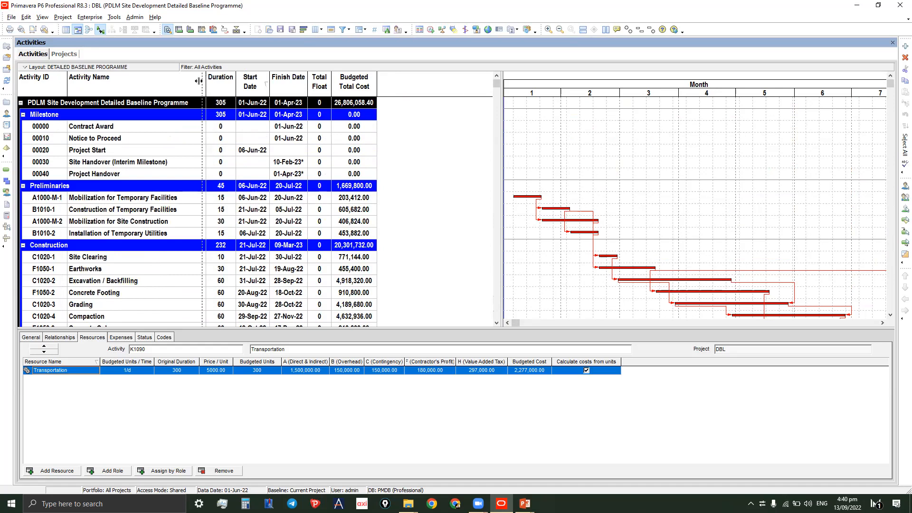
{"action": "left_click_drag", "start_coordinate": [195, 82], "coordinate": [195, 82]}
- Add Finish in ascending order as the second sort field after Start and apply the sorting to the activities
{"action": "left_click", "coordinate": [362, 29]}
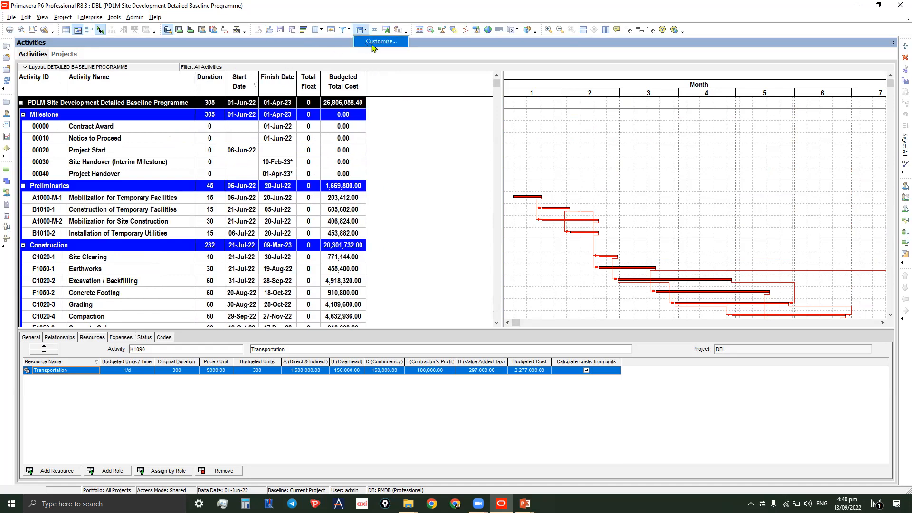
{"action": "left_click", "coordinate": [372, 43]}
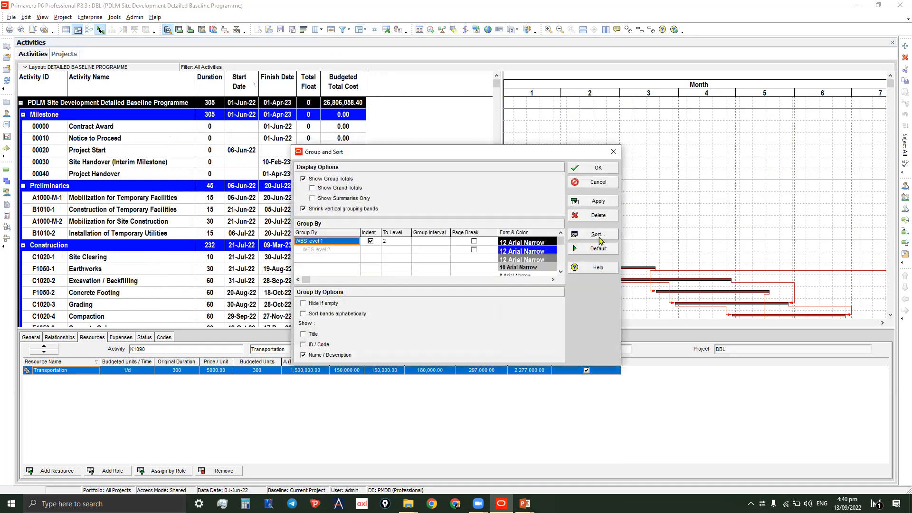
{"action": "left_click", "coordinate": [597, 235]}
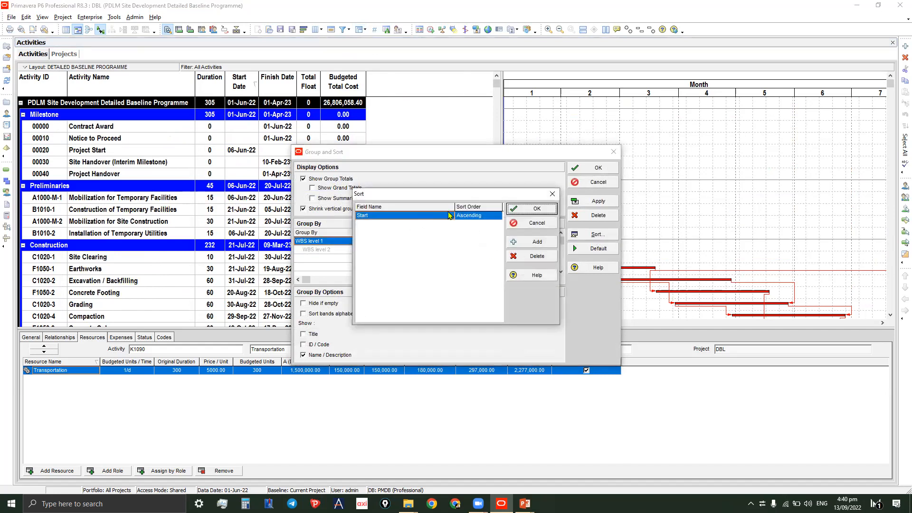
{"action": "left_click", "coordinate": [542, 244]}
{"action": "left_click", "coordinate": [412, 225]}
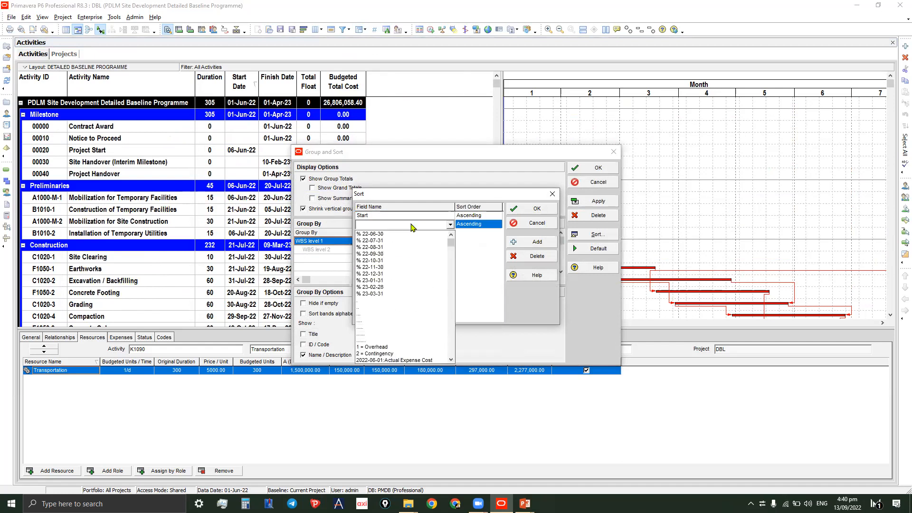
{"action": "key", "text": "f"}
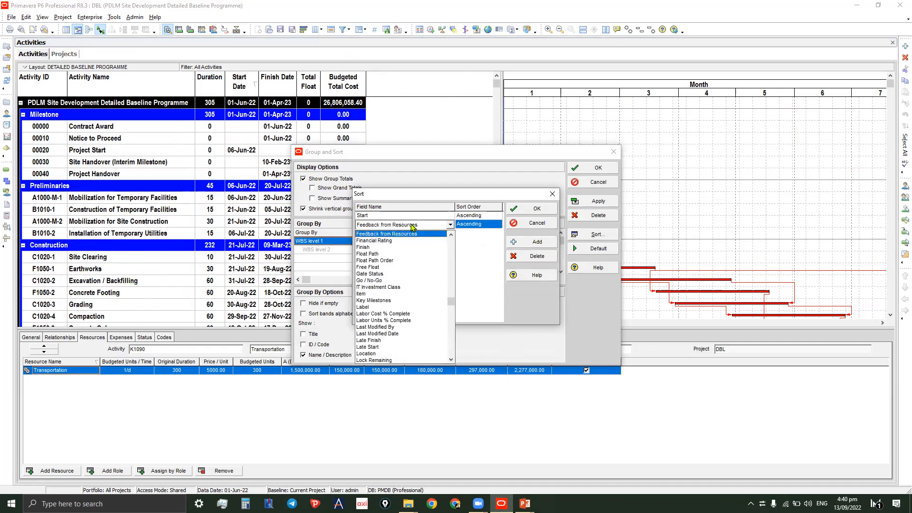
{"action": "left_click", "coordinate": [377, 247]}
{"action": "left_click", "coordinate": [536, 210]}
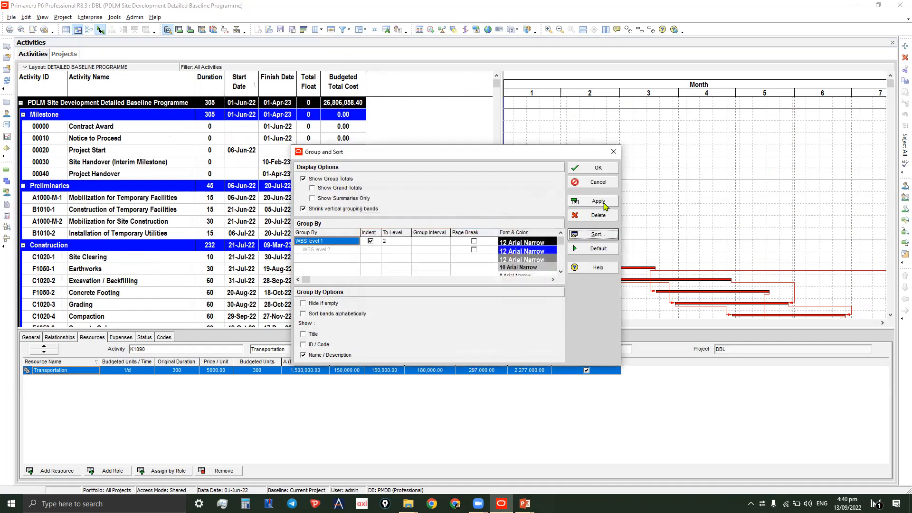
{"action": "left_click", "coordinate": [599, 201]}
{"action": "left_click", "coordinate": [598, 168]}
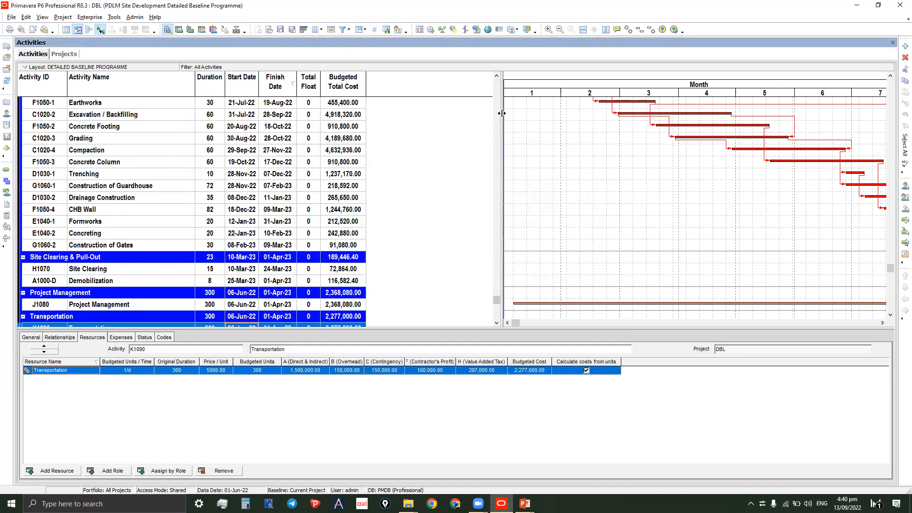
- Shrink the activity table pane to its last column and compress the Gantt timescale to fit months 1 to 10
{"action": "left_click_drag", "start_coordinate": [378, 113], "coordinate": [379, 114]}
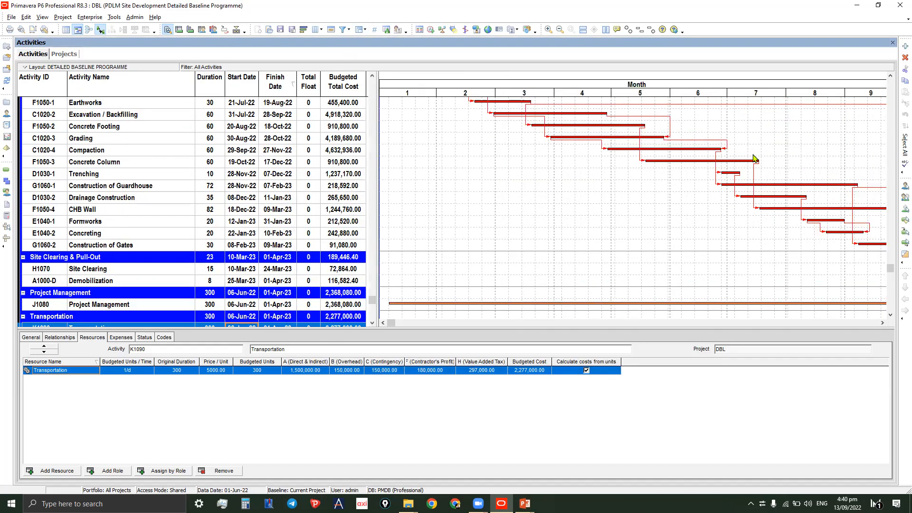
{"action": "left_click_drag", "start_coordinate": [854, 95], "coordinate": [803, 150]}
{"action": "scroll", "coordinate": [319, 256], "scroll_direction": "up", "scroll_amount": 5}
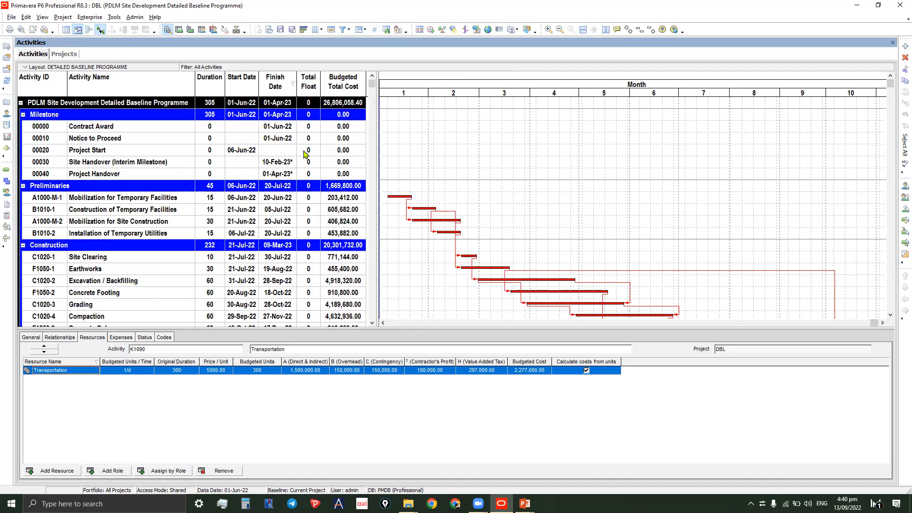
{"action": "left_click", "coordinate": [288, 130]}
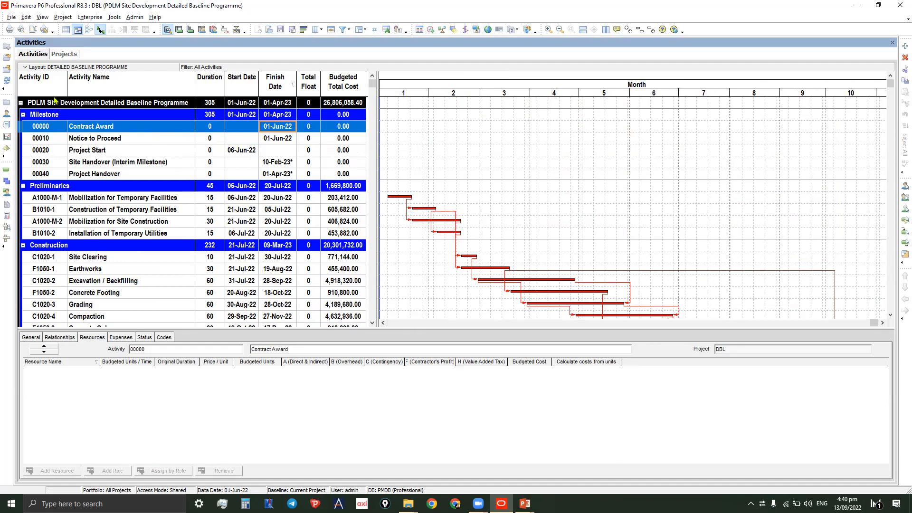
{"action": "left_click", "coordinate": [100, 140]}
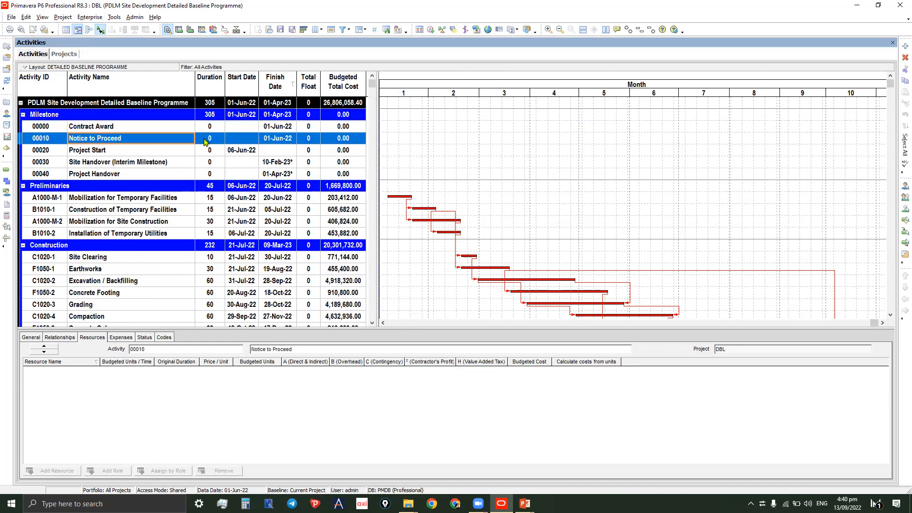
- Set the WBS grouping to show all levels and apply it to the activity table
{"action": "left_click", "coordinate": [360, 29]}
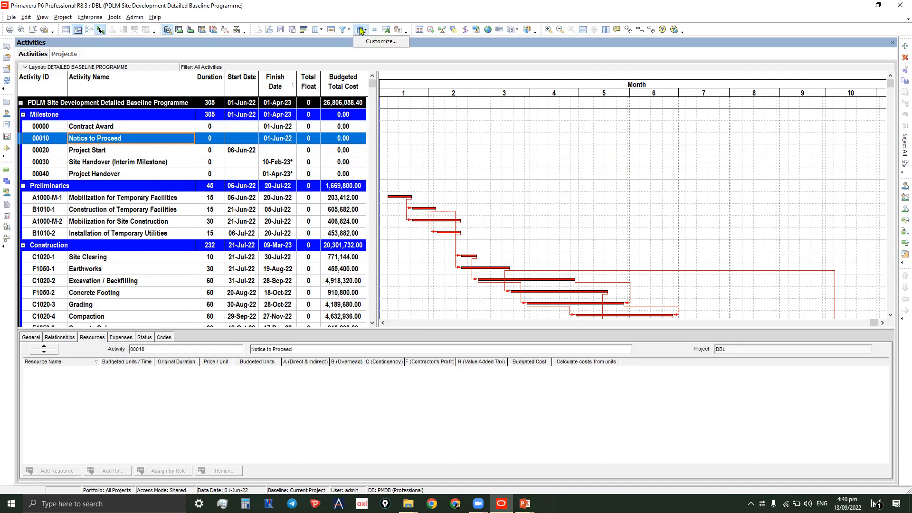
{"action": "left_click", "coordinate": [380, 42]}
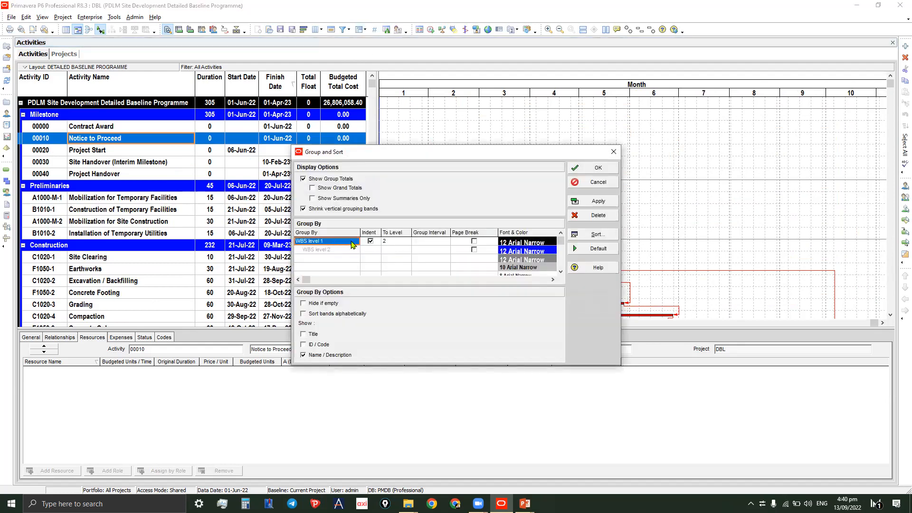
{"action": "left_click", "coordinate": [398, 242]}
{"action": "left_click", "coordinate": [398, 242]}
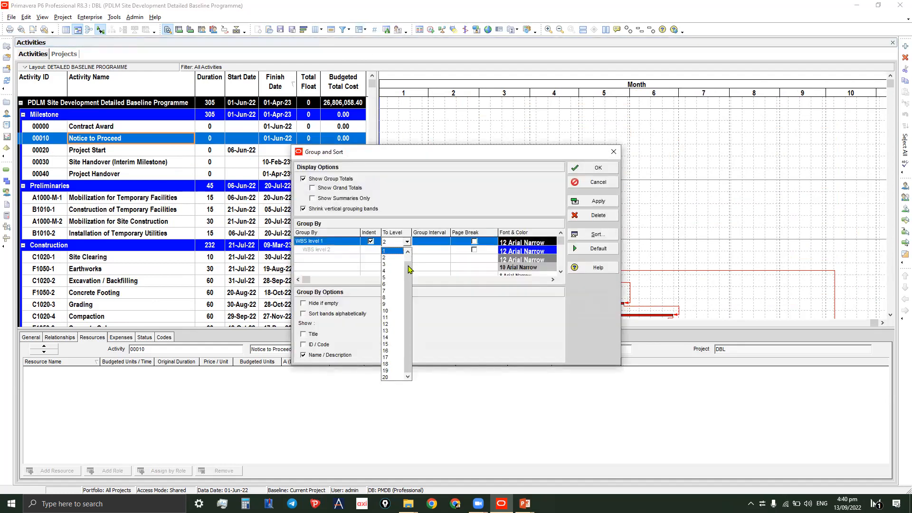
{"action": "left_click_drag", "start_coordinate": [409, 276], "coordinate": [408, 252]}
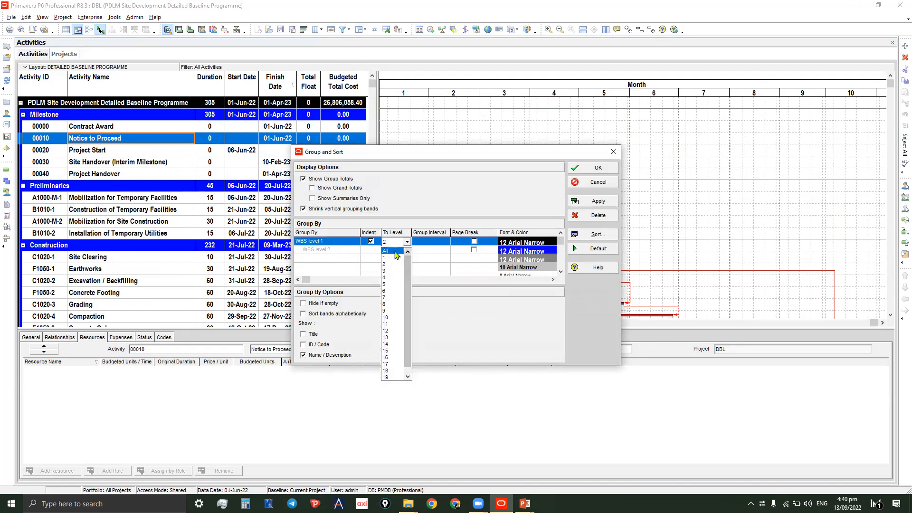
{"action": "left_click", "coordinate": [396, 252]}
{"action": "left_click", "coordinate": [598, 201]}
{"action": "left_click", "coordinate": [599, 170]}
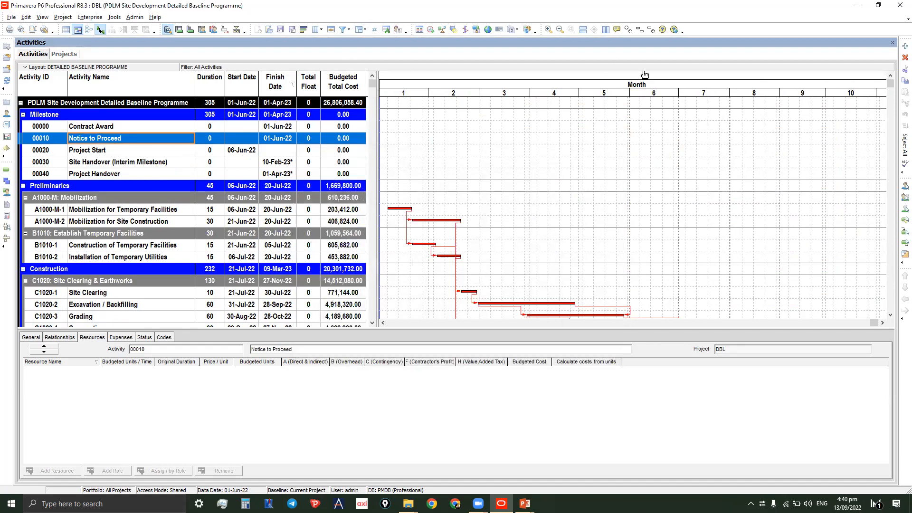
- Show primary calendar dates at a Month/Week interval on the Gantt timescale and compress it to fit June to March
{"action": "right_click", "coordinate": [591, 132]}
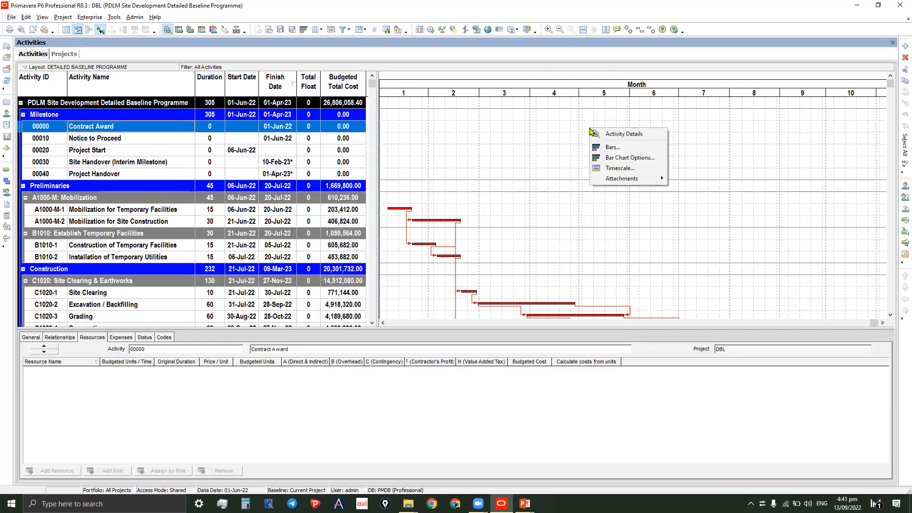
{"action": "left_click", "coordinate": [620, 169]}
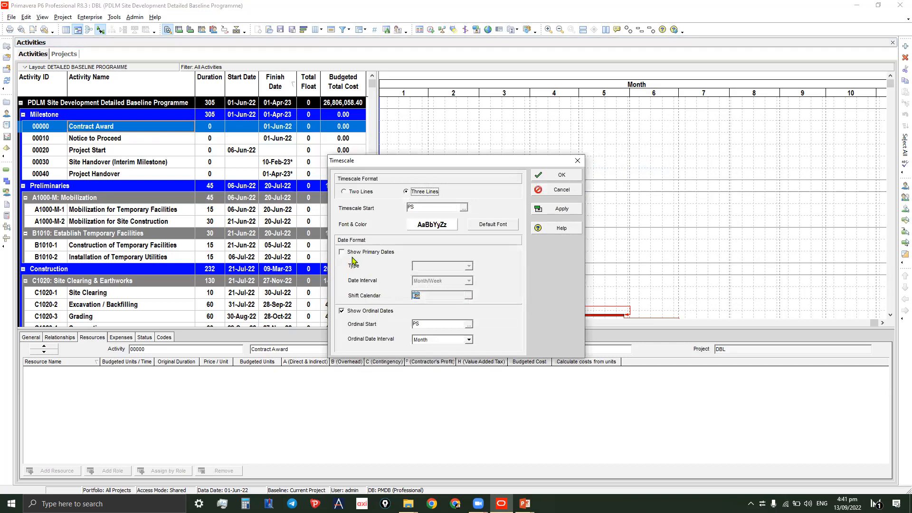
{"action": "left_click", "coordinate": [342, 252]}
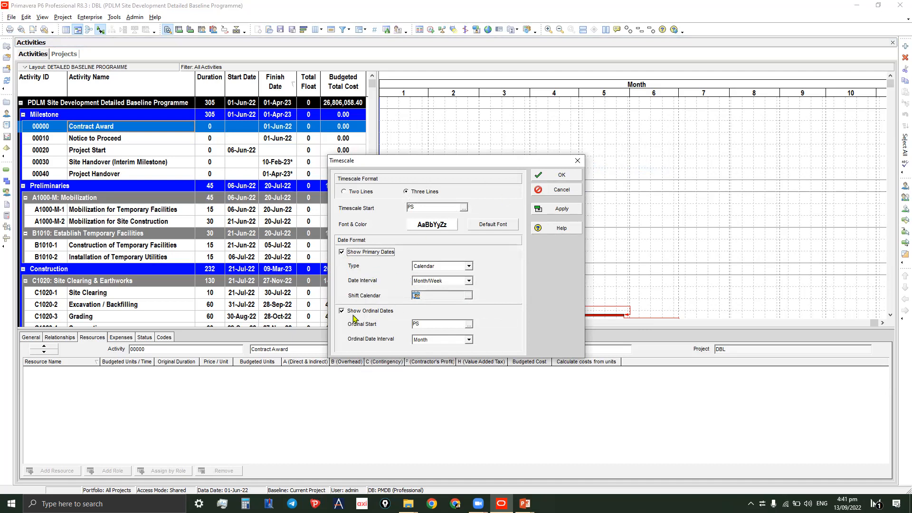
{"action": "left_click", "coordinate": [561, 176]}
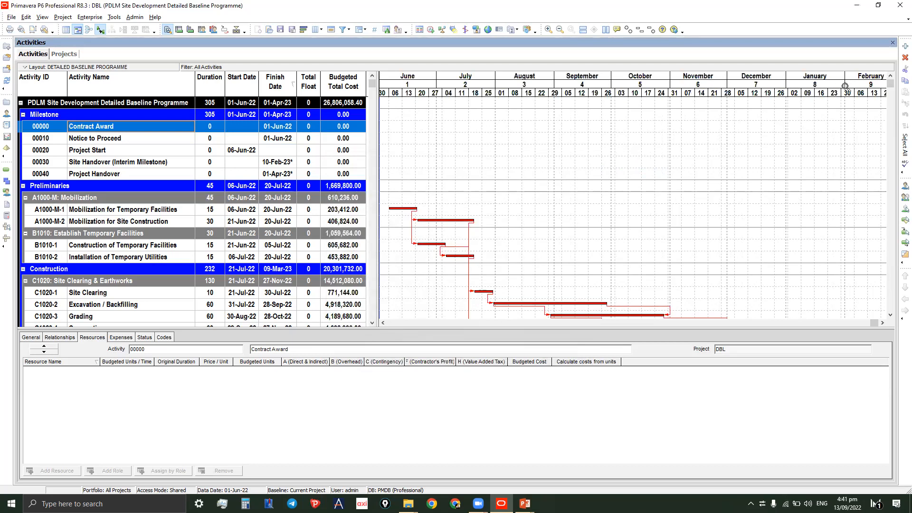
{"action": "left_click_drag", "start_coordinate": [857, 90], "coordinate": [795, 127]}
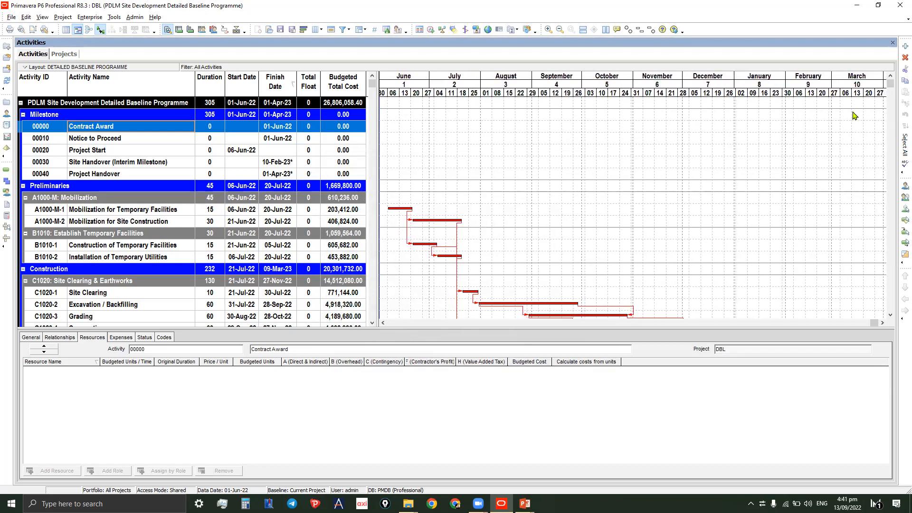
{"action": "mouse_move", "coordinate": [891, 85]}
{"action": "left_mouse_down"}
{"action": "mouse_move", "coordinate": [896, 171]}
{"action": "mouse_move", "coordinate": [876, 294]}
{"action": "mouse_move", "coordinate": [883, 318]}
{"action": "mouse_move", "coordinate": [897, 71]}
{"action": "left_mouse_up"}
- Examine the finish dates and status constraints of the Site Handover (Interim Milestone) and Project Handover activities
{"action": "left_click", "coordinate": [274, 176]}
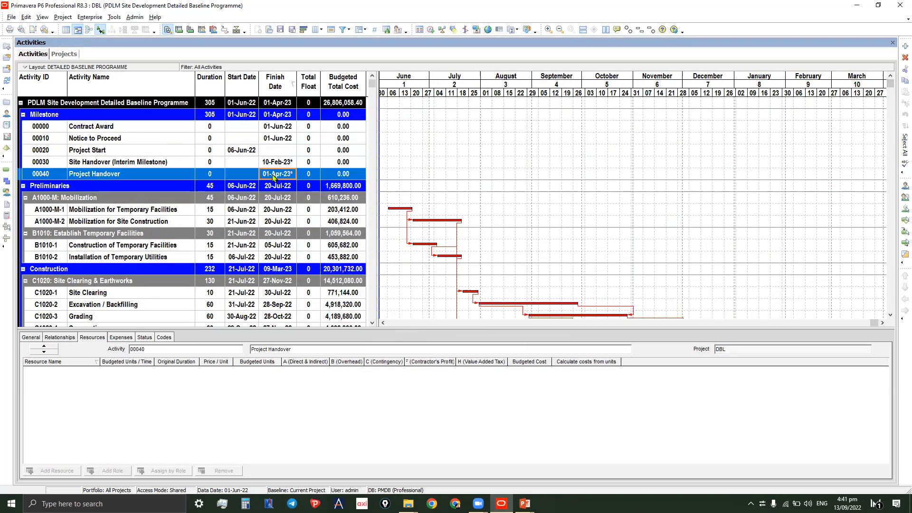
{"action": "left_click", "coordinate": [288, 165]}
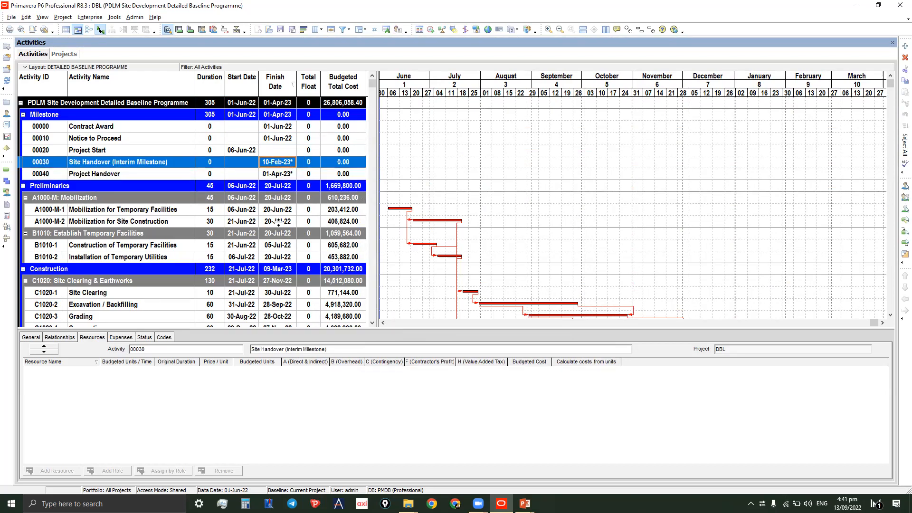
{"action": "left_click", "coordinate": [145, 338]}
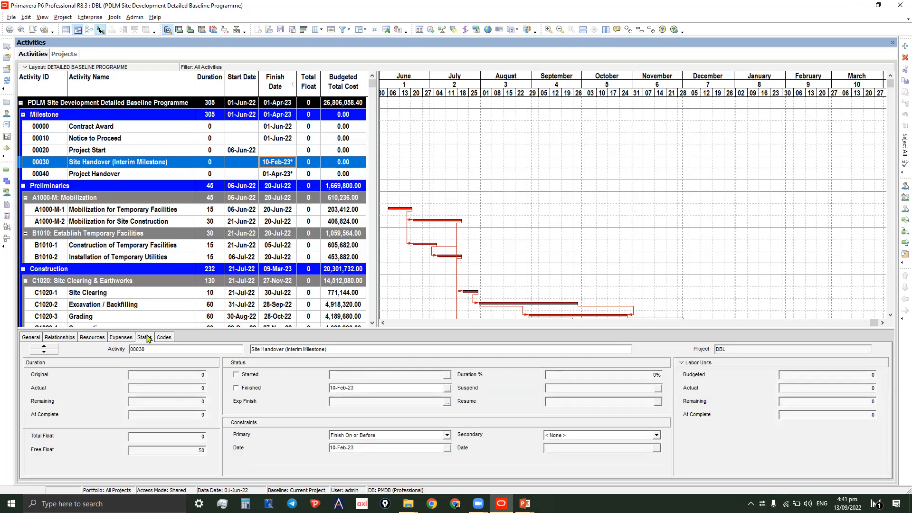
{"action": "left_click", "coordinate": [279, 177]}
{"action": "left_click", "coordinate": [286, 164]}
{"action": "left_click", "coordinate": [285, 175]}
{"action": "left_click", "coordinate": [287, 165]}
{"action": "left_click", "coordinate": [285, 175]}
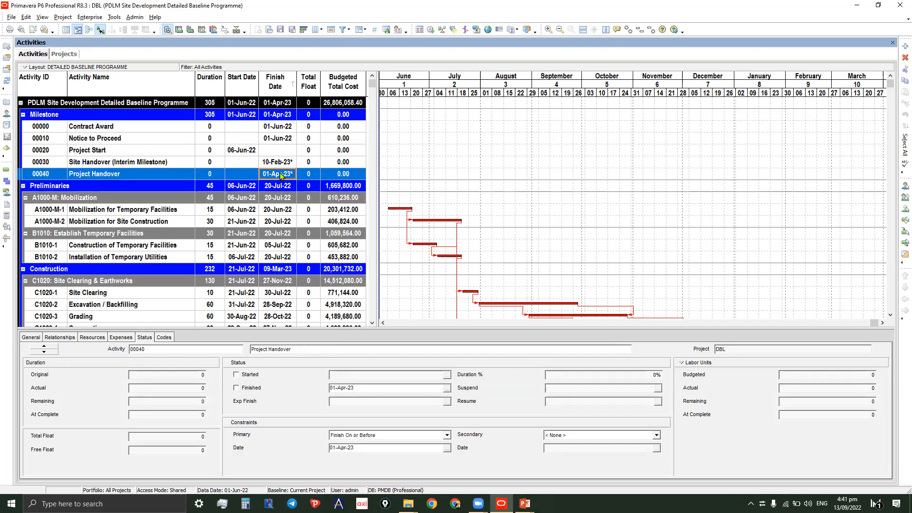
{"action": "left_click", "coordinate": [286, 165]}
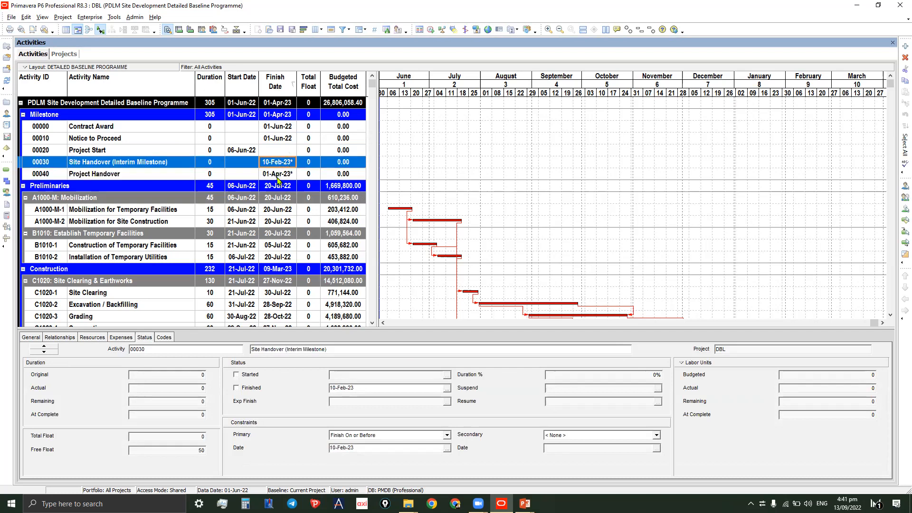
{"action": "left_click", "coordinate": [278, 176]}
{"action": "left_click", "coordinate": [285, 163]}
- Open the print preview's page setup at the header settings, moving the dialog clear of the report header
{"action": "left_click", "coordinate": [22, 30]}
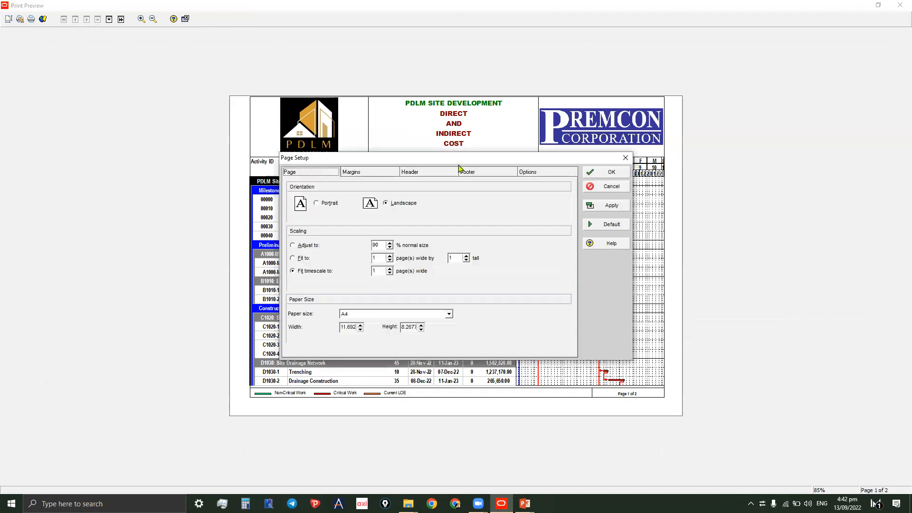
{"action": "left_click_drag", "start_coordinate": [459, 162], "coordinate": [562, 204]}
{"action": "left_click", "coordinate": [520, 216]}
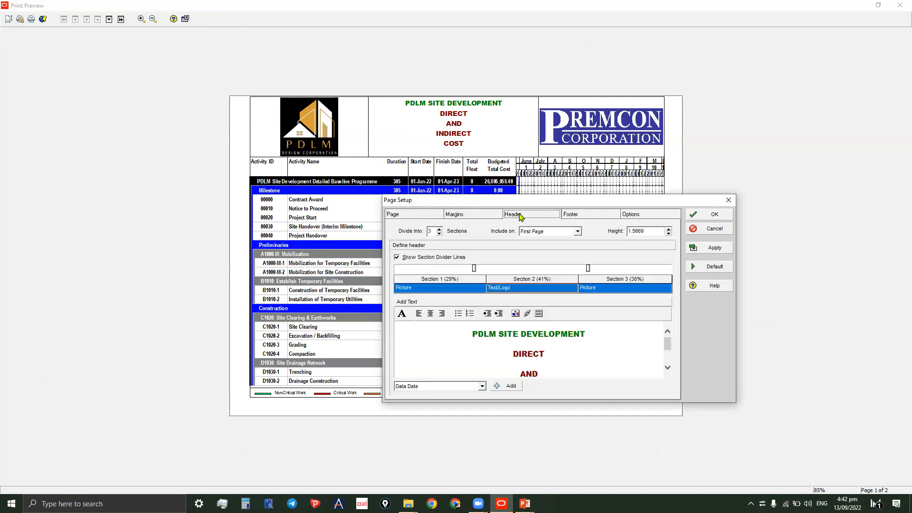
- Replace the title line DIRECT with DETAILED in header section 2, keeping the maroon Arial Black bold 12 font
{"action": "left_click_drag", "start_coordinate": [513, 354], "coordinate": [533, 354]}
{"action": "type", "text": "detaile"}
{"action": "key", "text": "BackSpace"}
{"action": "key", "text": "BackSpace"}
{"action": "key", "text": "BackSpace"}
{"action": "key", "text": "BackSpace"}
{"action": "key", "text": "BackSpace"}
{"action": "key", "text": "BackSpace"}
{"action": "key", "text": "BackSpace"}
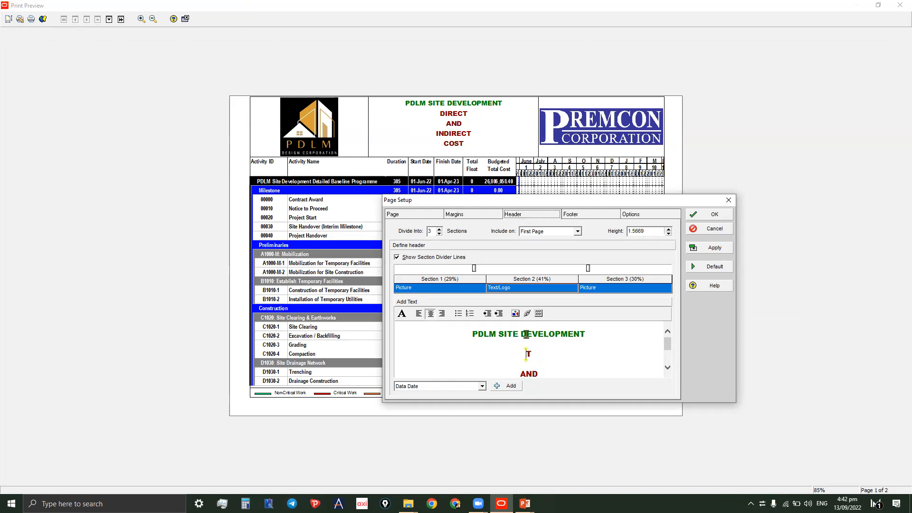
{"action": "left_click", "coordinate": [402, 315]}
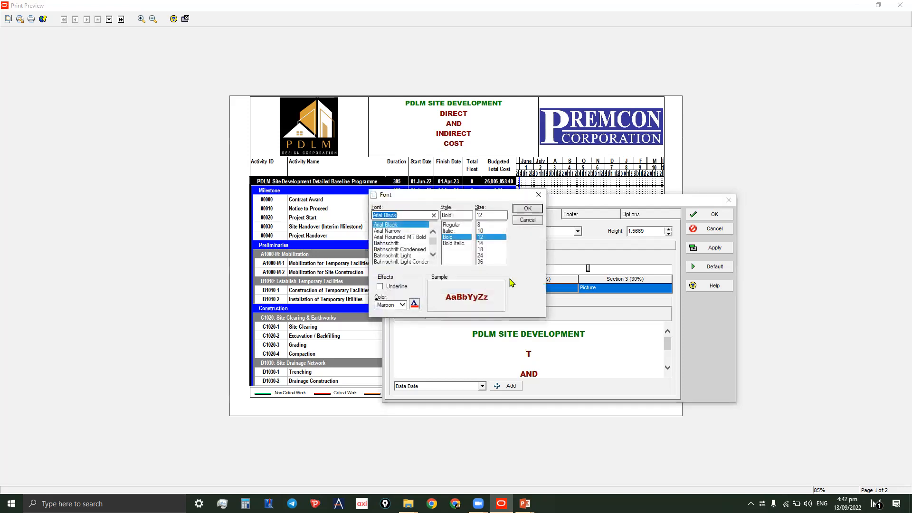
{"action": "left_click", "coordinate": [528, 210]}
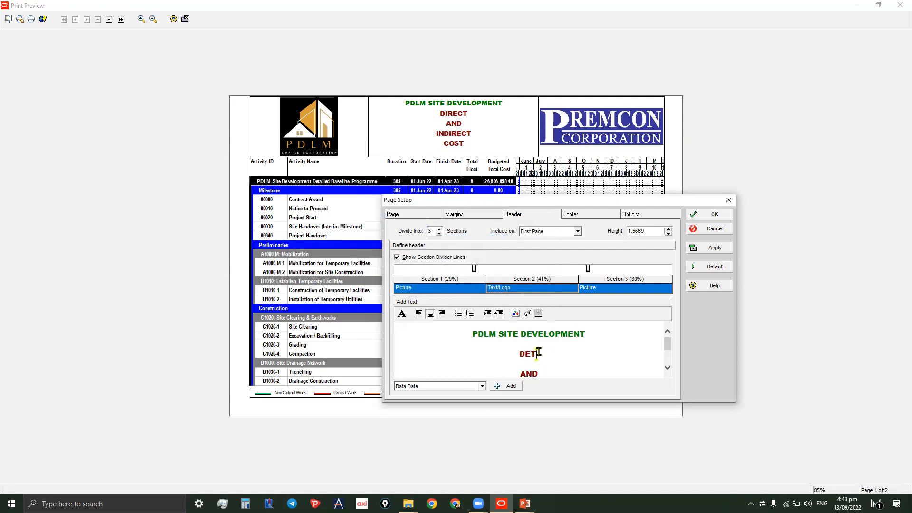
{"action": "type", "text": "AILED"}
- Replace the header title lines AND with BASELINE and INDIRECT with PROGRAMME
{"action": "left_click_drag", "start_coordinate": [525, 376], "coordinate": [536, 374]}
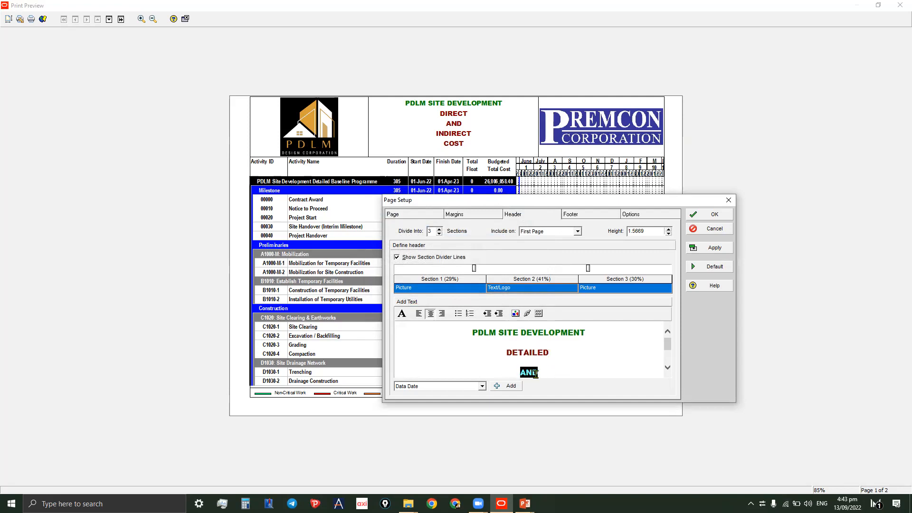
{"action": "type", "text": "BASELINE"}
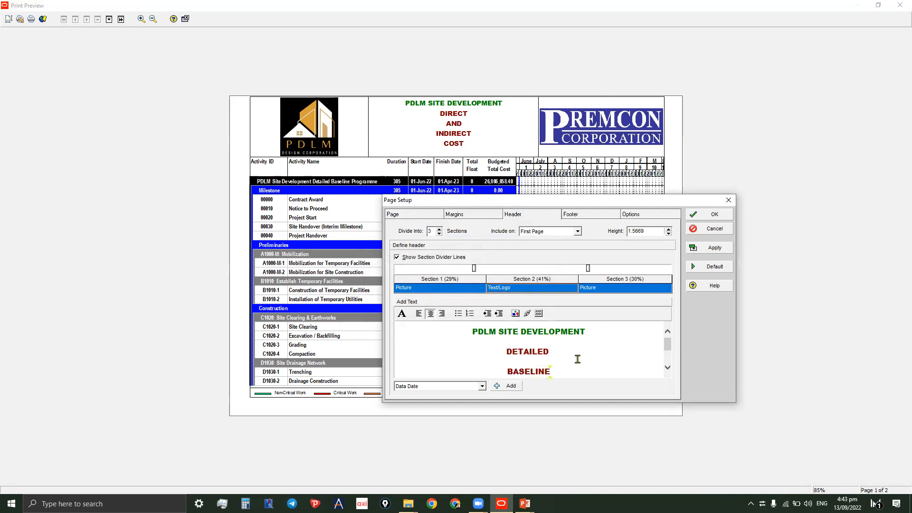
{"action": "scroll", "coordinate": [578, 359], "scroll_direction": "down", "scroll_amount": 2}
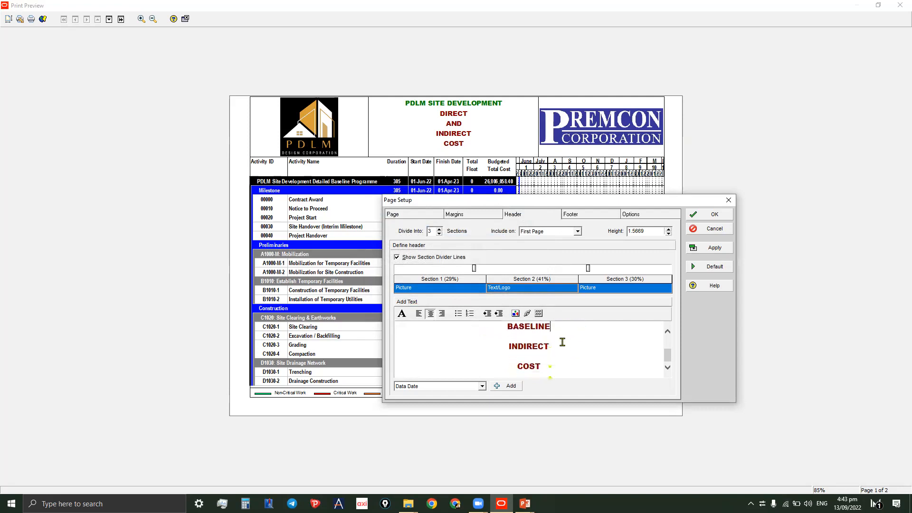
{"action": "left_click_drag", "start_coordinate": [508, 347], "coordinate": [546, 348]}
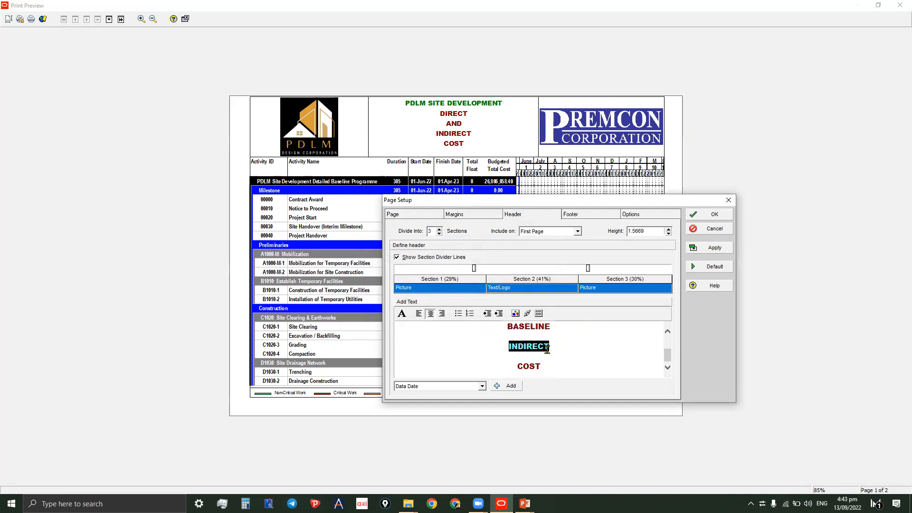
{"action": "type", "text": "PROGRAM"}
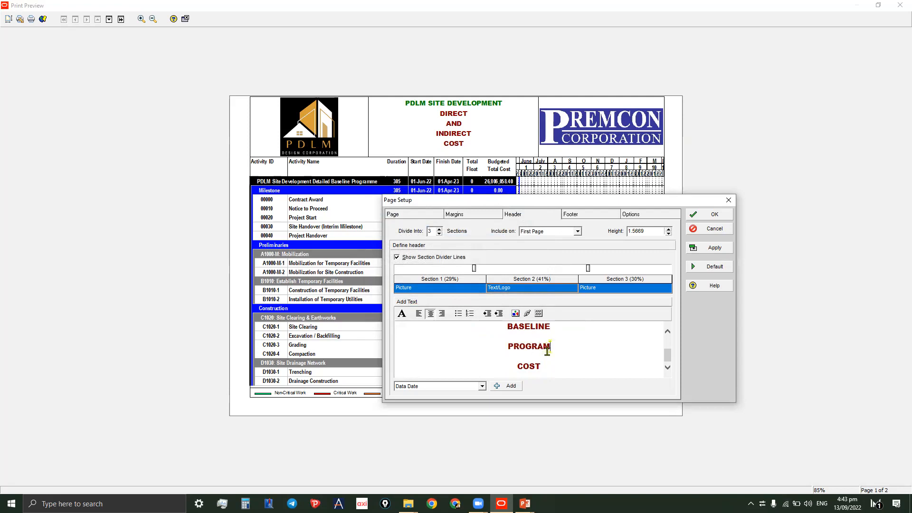
{"action": "type", "text": "ME"}
- Replace the header line COST with "DATA DATE:" followed by the Data Date field
{"action": "left_click_drag", "start_coordinate": [508, 368], "coordinate": [566, 367]}
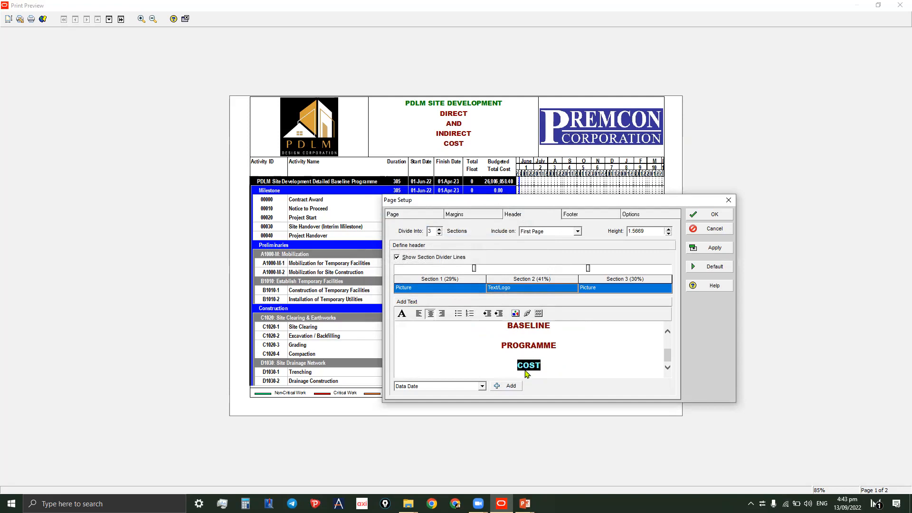
{"action": "type", "text": "DATAE"}
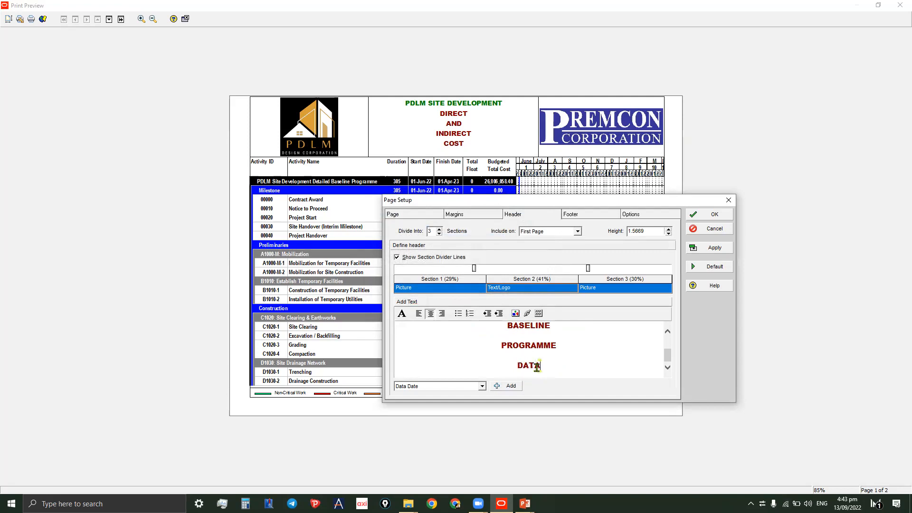
{"action": "key", "text": "BackSpace"}
{"action": "type", "text": "DATE:"}
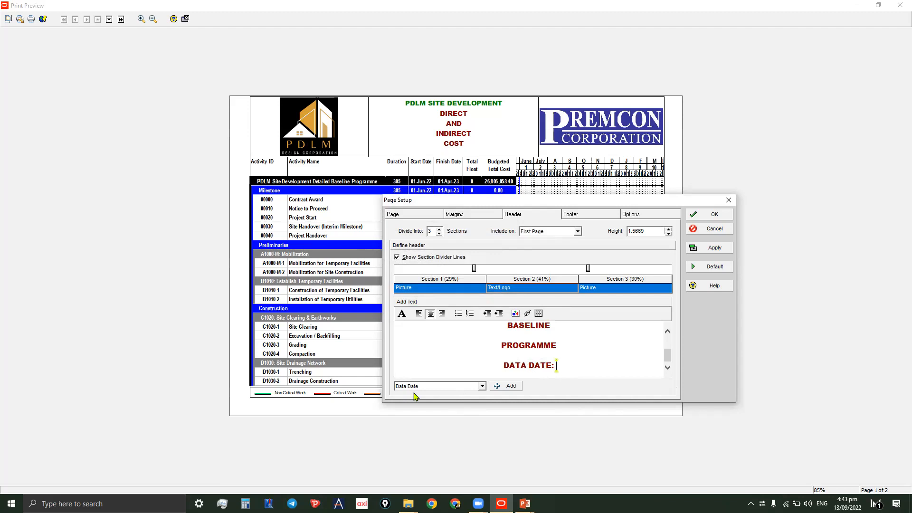
{"action": "left_click", "coordinate": [431, 386]}
{"action": "left_click", "coordinate": [429, 395]}
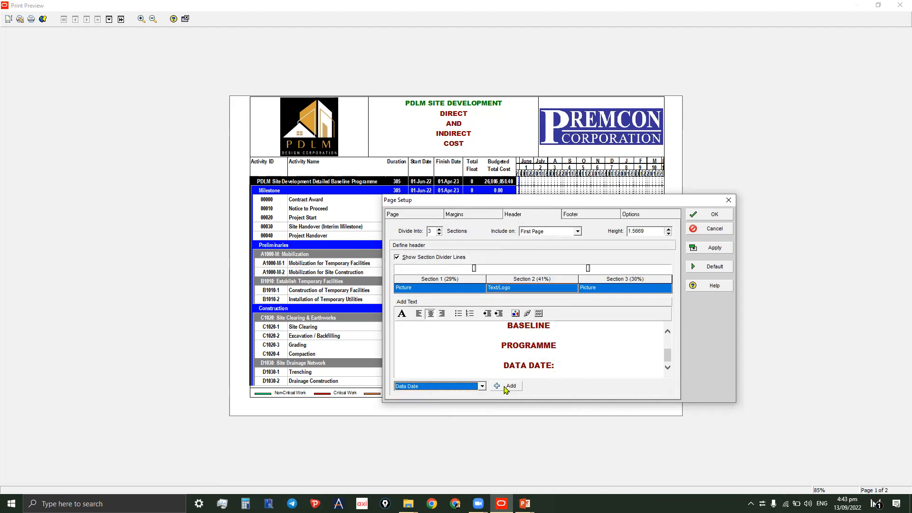
{"action": "left_click", "coordinate": [508, 386]}
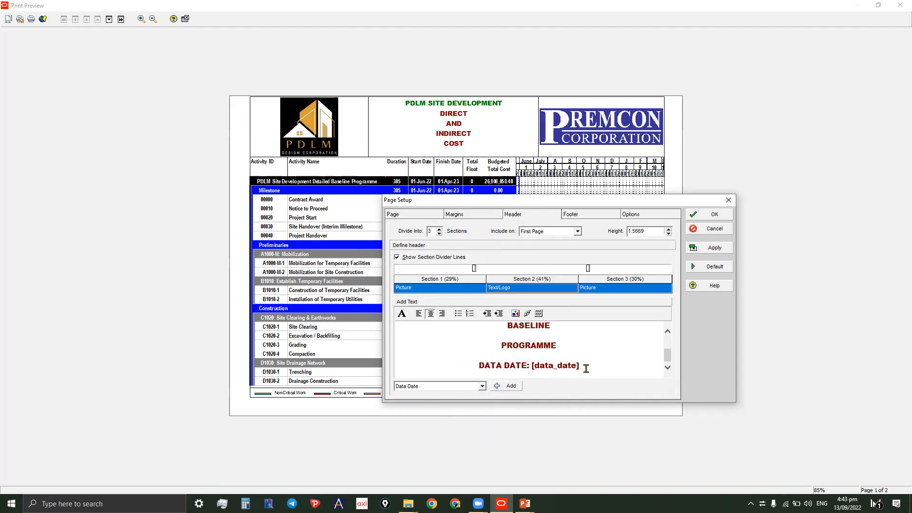
- Set the font of the header's DATA DATE line to Arial Narrow, size 12
{"action": "left_click_drag", "start_coordinate": [587, 366], "coordinate": [468, 366]}
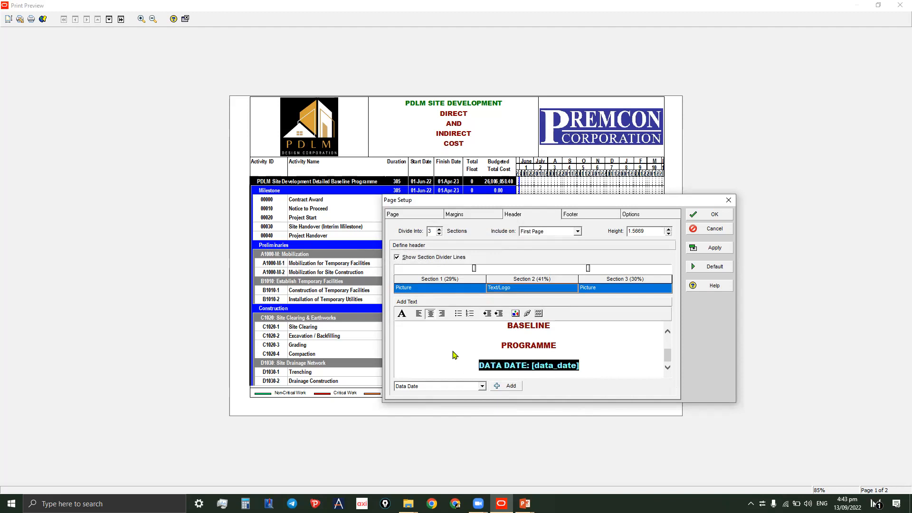
{"action": "left_click", "coordinate": [403, 314]}
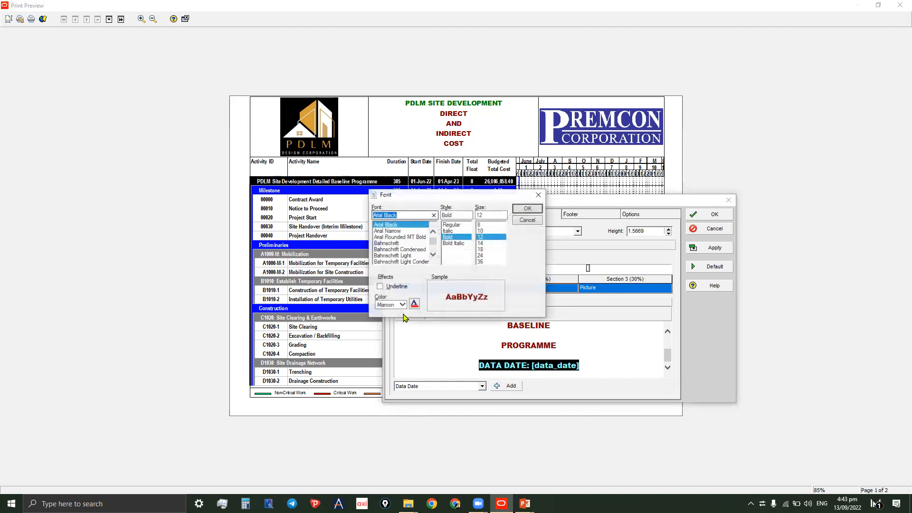
{"action": "left_click", "coordinate": [398, 231]}
{"action": "left_click", "coordinate": [485, 231]}
{"action": "left_click", "coordinate": [486, 237]}
{"action": "left_click", "coordinate": [527, 209]}
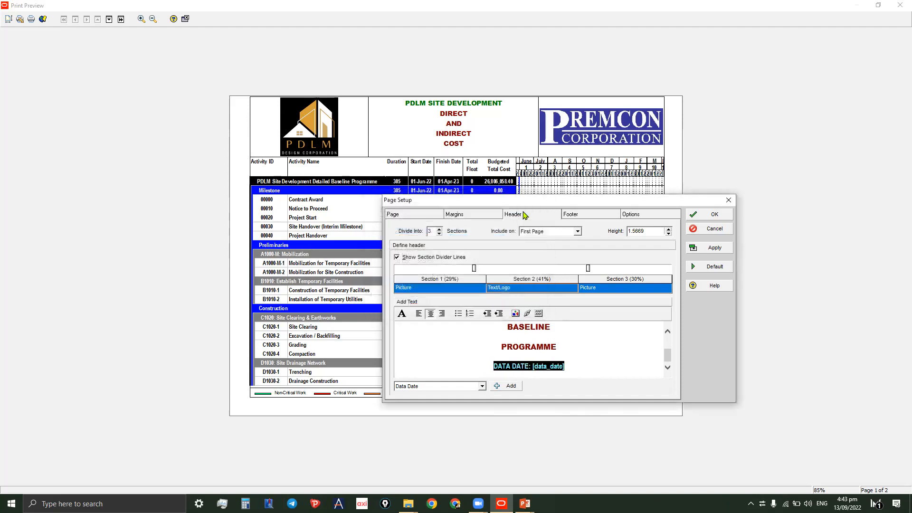
- Color the header's DATA DATE line black and apply the header changes to the print preview
{"action": "left_click", "coordinate": [401, 314]}
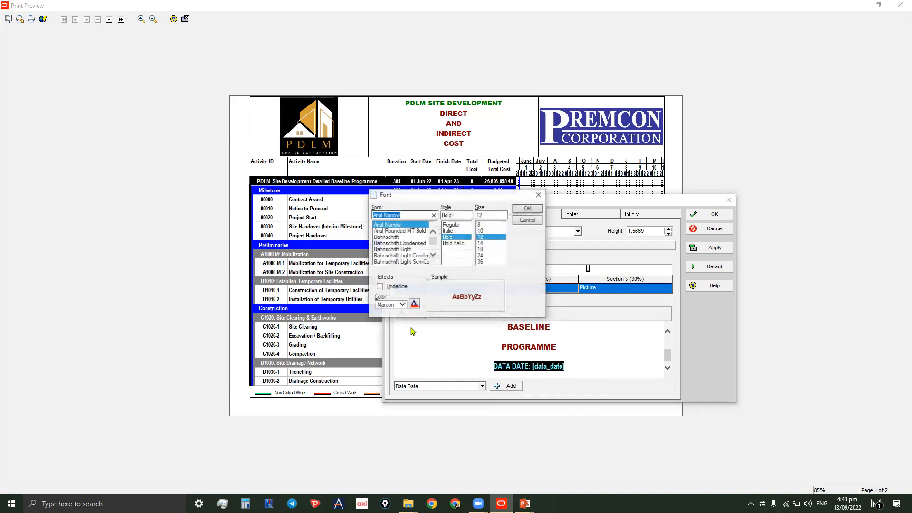
{"action": "left_click", "coordinate": [401, 304]}
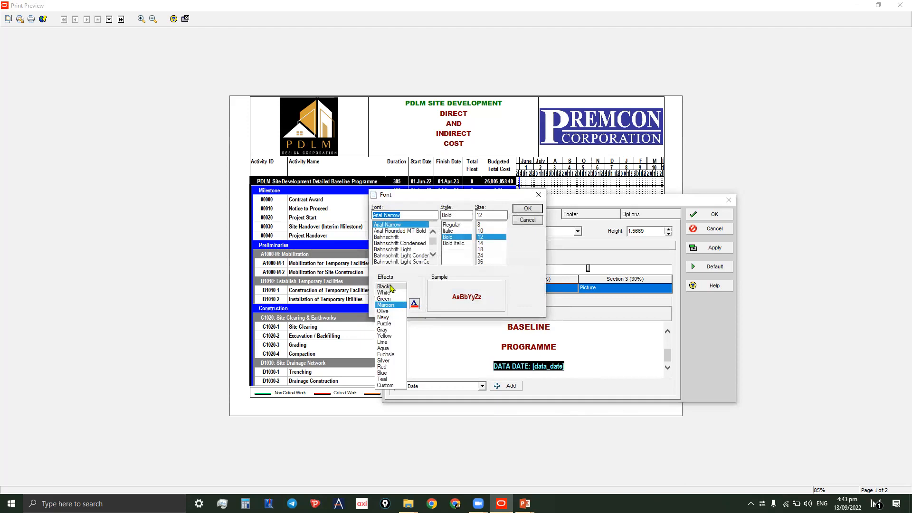
{"action": "left_click", "coordinate": [401, 305]}
{"action": "left_click", "coordinate": [527, 209]}
{"action": "left_click", "coordinate": [711, 248]}
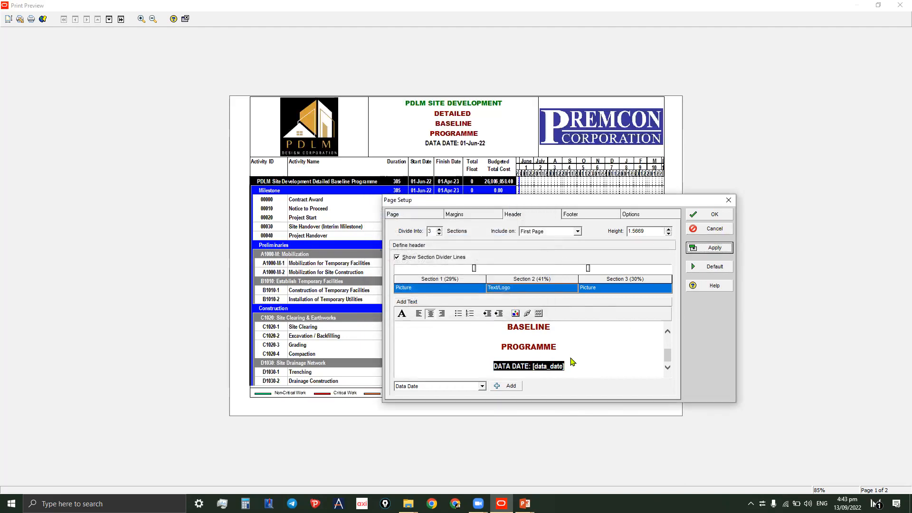
- Join the header lines DETAILED, BASELINE and PROGRAMME into the single line DETAILED BASELINE PROGRAMME
{"action": "left_click", "coordinate": [564, 332]}
{"action": "scroll", "coordinate": [563, 336], "scroll_direction": "up", "scroll_amount": 2}
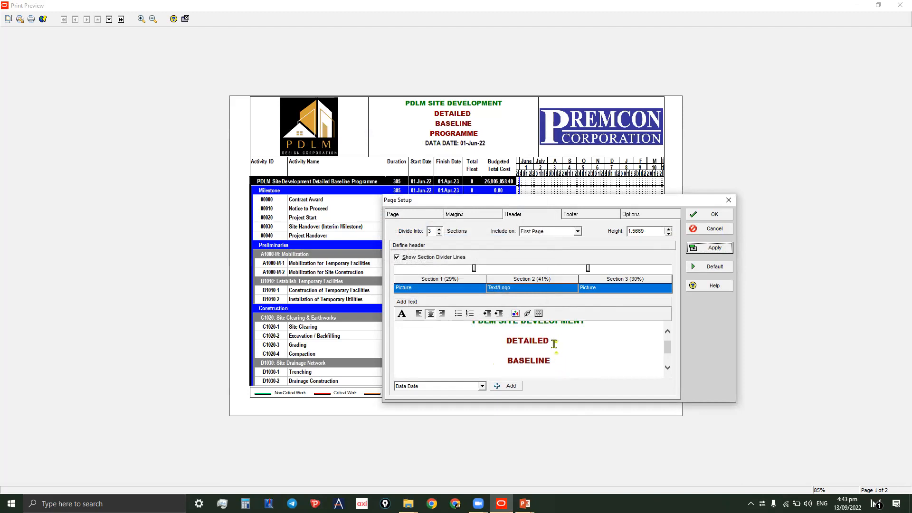
{"action": "key", "text": "Delete"}
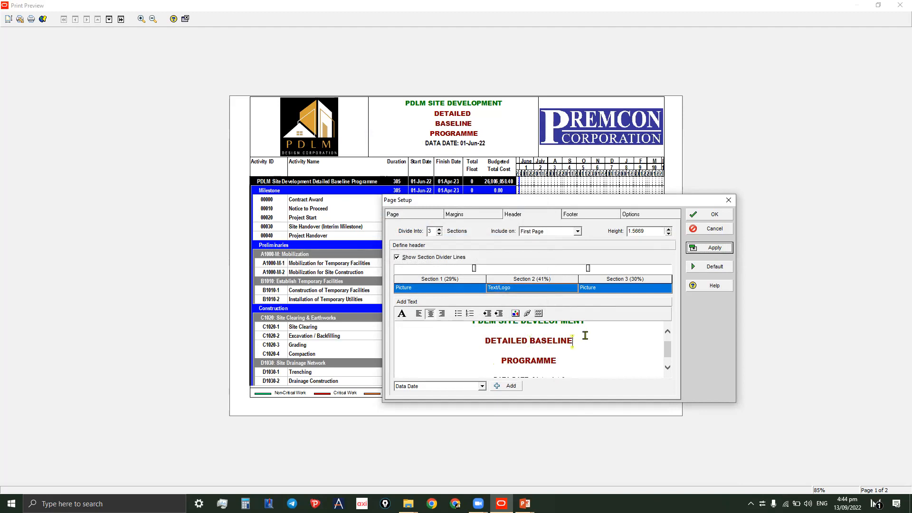
{"action": "key", "text": "Delete"}
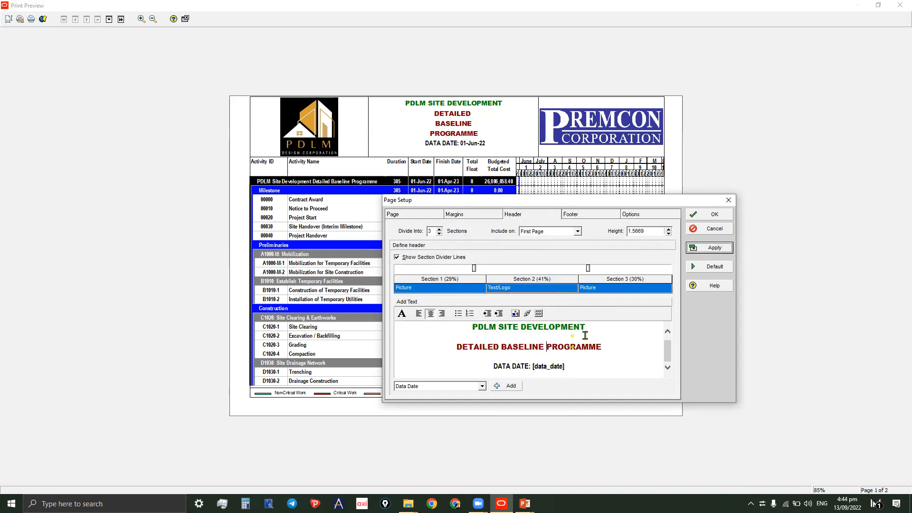
- Confirm Arial Black, Bold, size 12 for the header's programme title line and apply the header changes to the print preview
{"action": "left_click", "coordinate": [401, 313]}
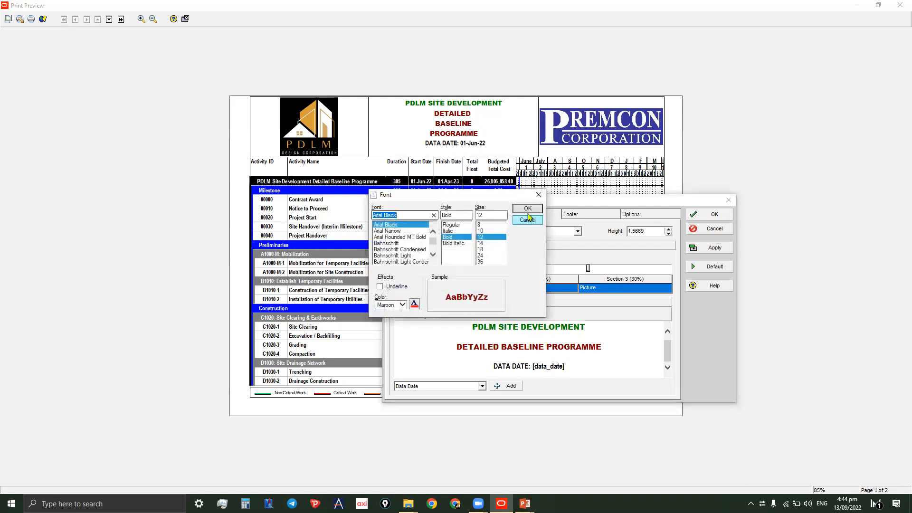
{"action": "left_click", "coordinate": [527, 212]}
{"action": "left_click", "coordinate": [711, 248]}
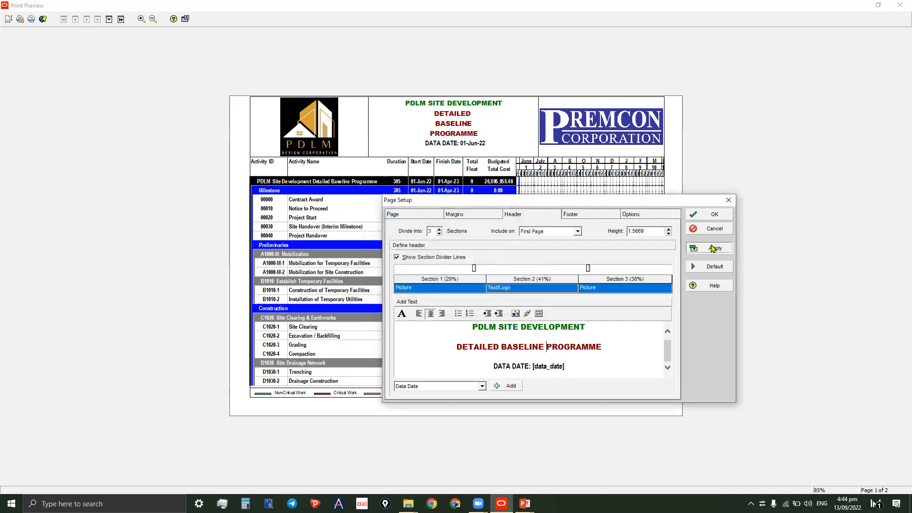
{"action": "left_click", "coordinate": [716, 216]}
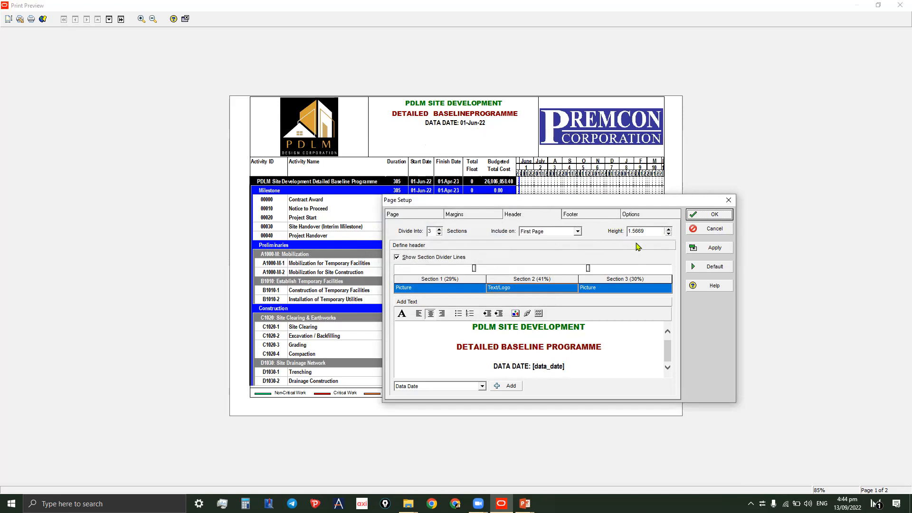
- Reduce the header height to 0.8169 and apply it to the print preview
{"action": "left_click", "coordinate": [669, 233]}
{"action": "left_click", "coordinate": [716, 249]}
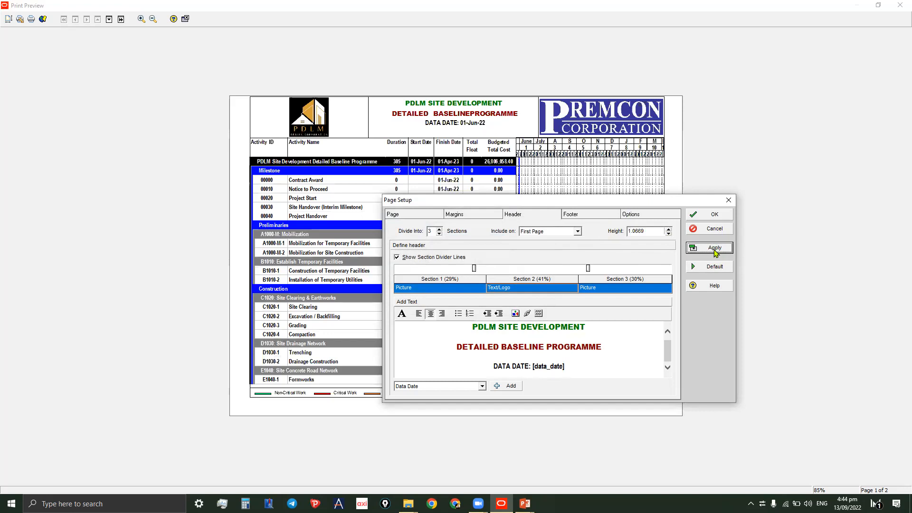
{"action": "left_click", "coordinate": [669, 234]}
{"action": "left_click", "coordinate": [707, 249]}
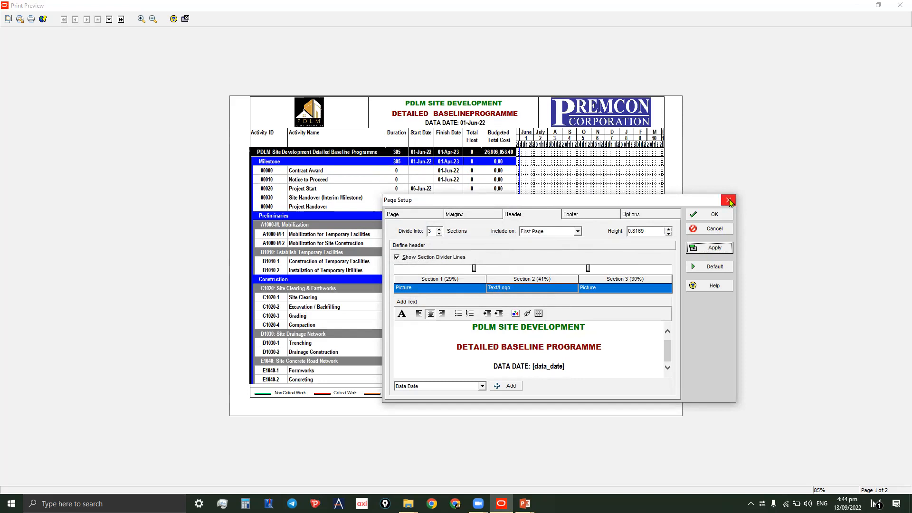
- Set the report's paper size to A3, apply the page setup and return to the activities view
{"action": "left_click", "coordinate": [412, 215]}
{"action": "left_click", "coordinate": [500, 355]}
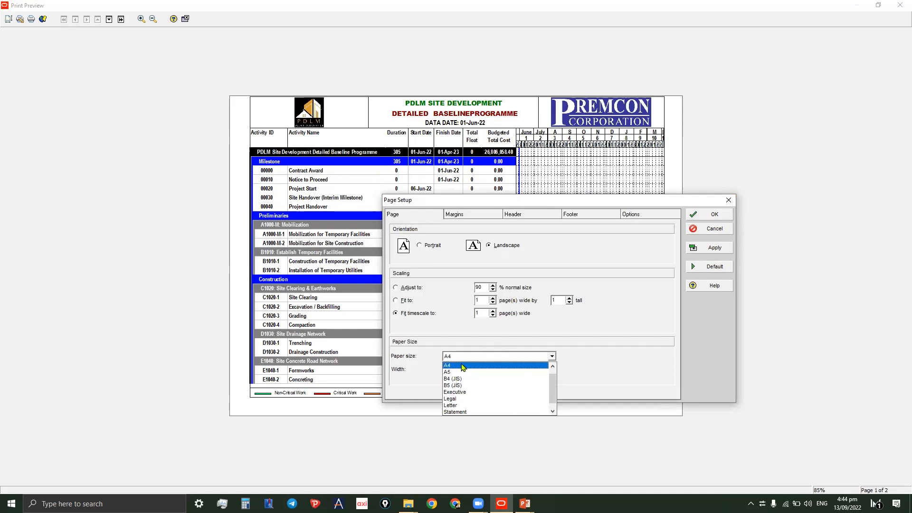
{"action": "scroll", "coordinate": [550, 392], "scroll_direction": "up", "scroll_amount": 2}
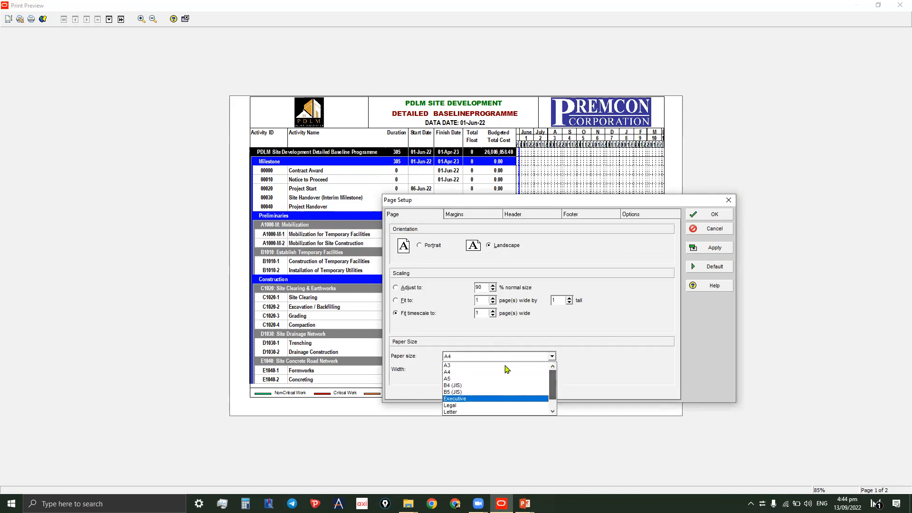
{"action": "left_click", "coordinate": [473, 366]}
{"action": "left_click", "coordinate": [714, 251]}
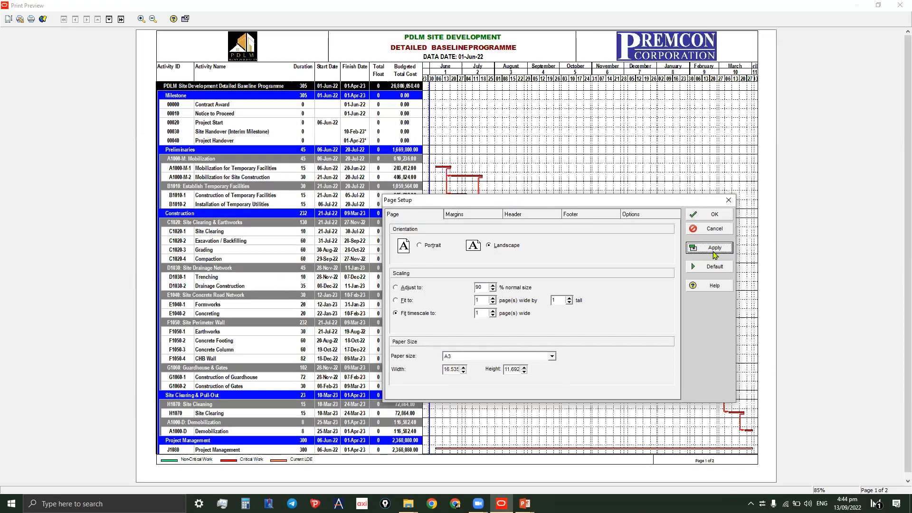
{"action": "left_click", "coordinate": [711, 214]}
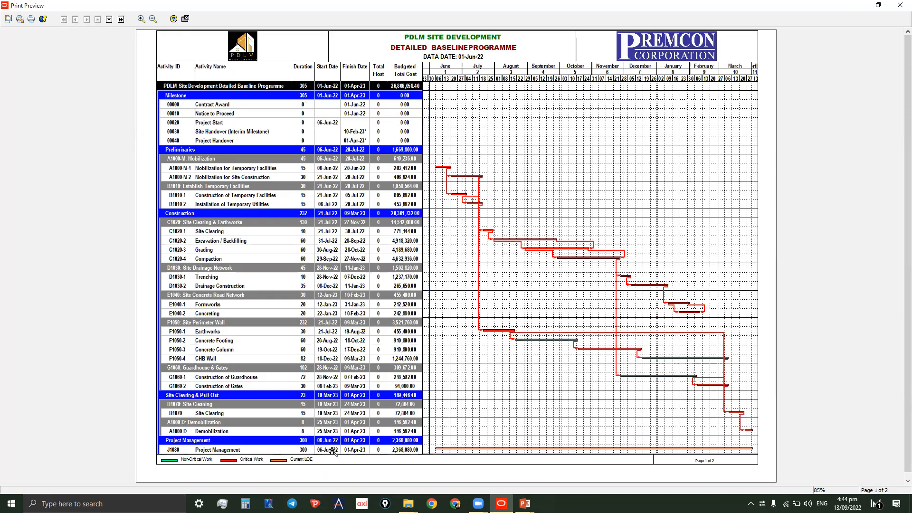
{"action": "scroll", "coordinate": [333, 450], "scroll_direction": "down", "scroll_amount": 1}
{"action": "scroll", "coordinate": [334, 448], "scroll_direction": "up", "scroll_amount": 1}
{"action": "left_click", "coordinate": [185, 20]}
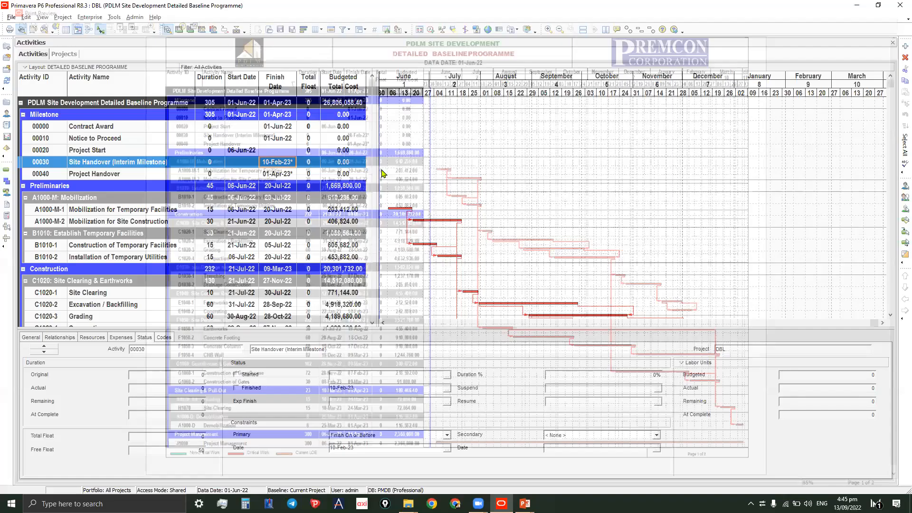
- Set the activity table's font size to 11, keeping Arial Narrow Bold
{"action": "left_click", "coordinate": [387, 32]}
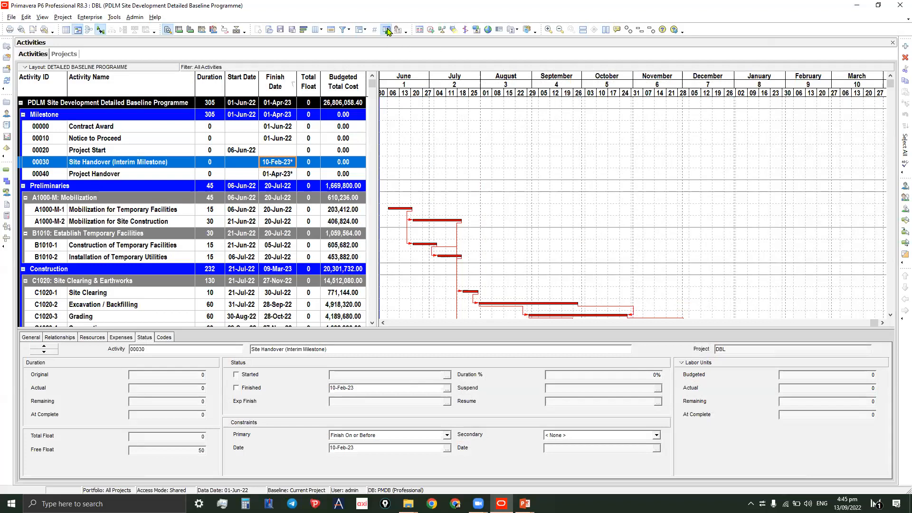
{"action": "left_click", "coordinate": [438, 211]}
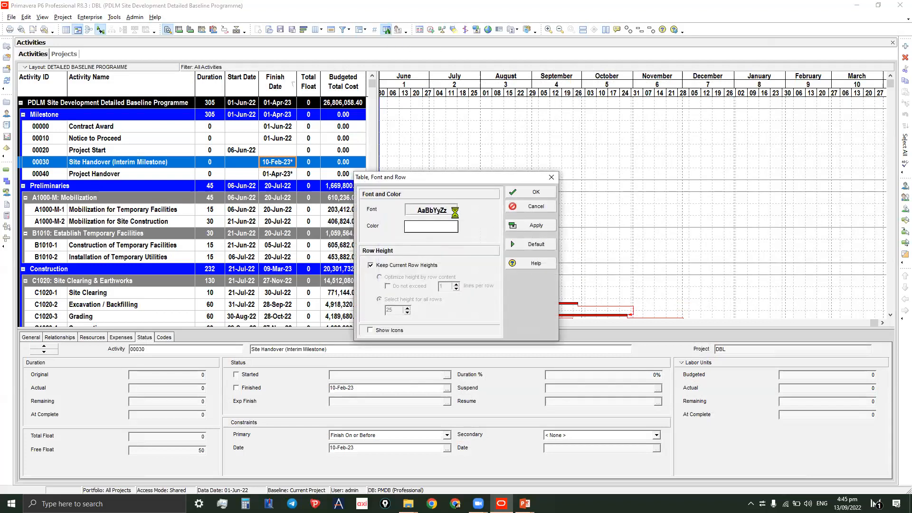
{"action": "left_click", "coordinate": [509, 155]}
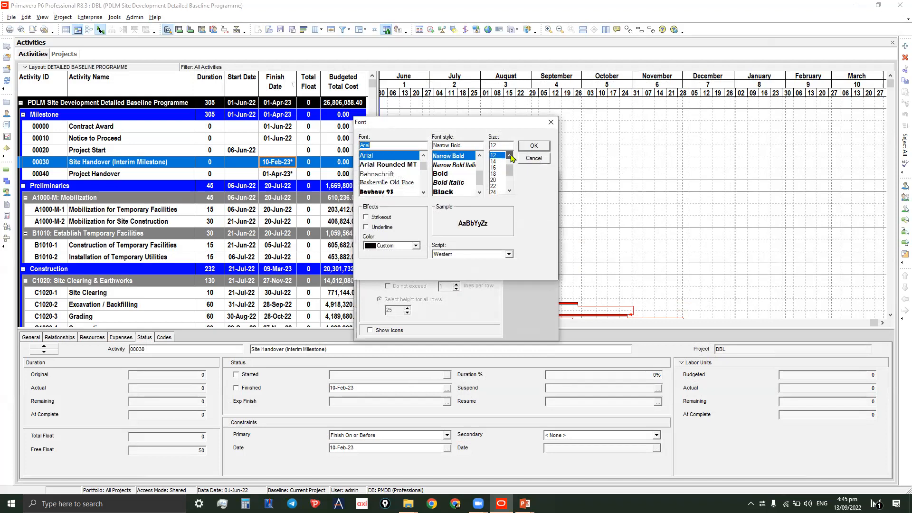
{"action": "left_click", "coordinate": [494, 154]}
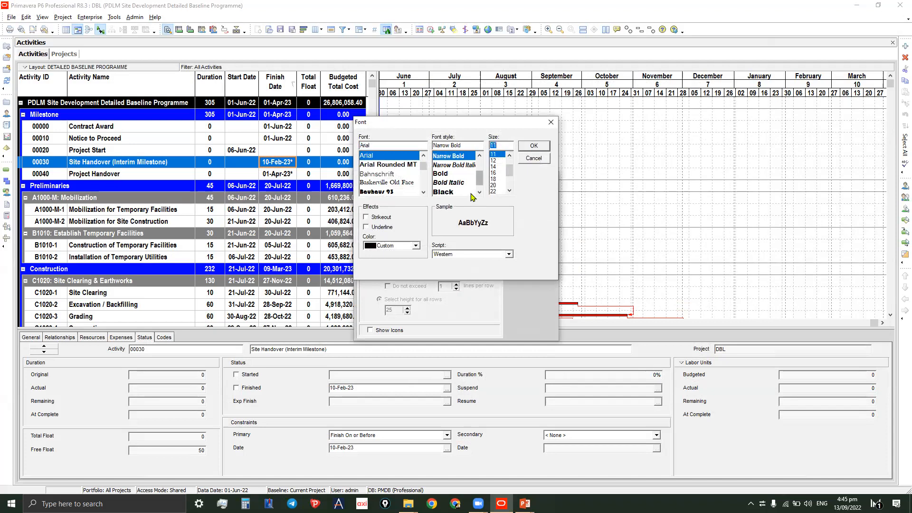
{"action": "left_click", "coordinate": [534, 146]}
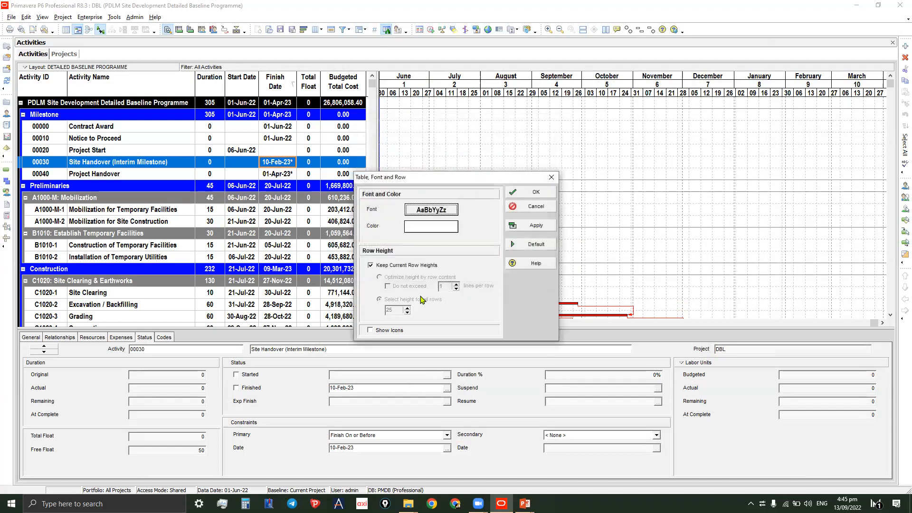
- Turn off keeping the current row heights, set the height for all rows to 23 and apply the table settings
{"action": "left_click", "coordinate": [378, 267]}
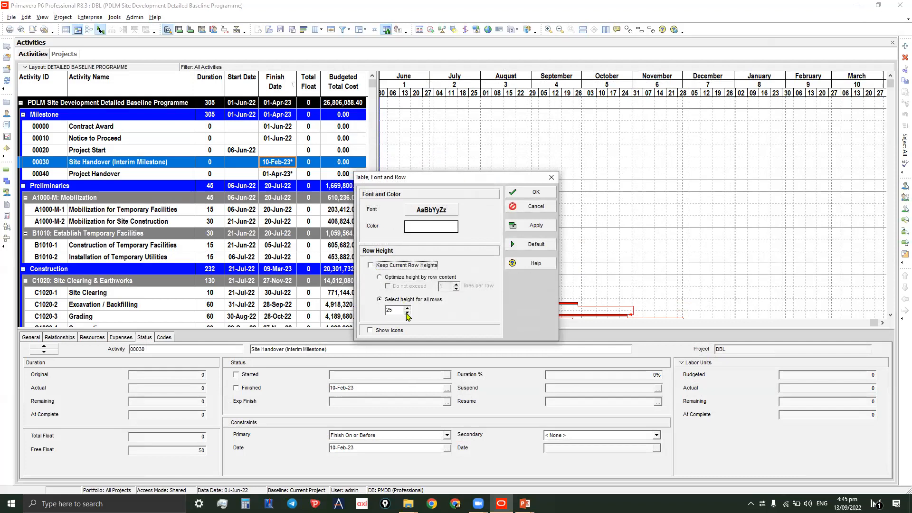
{"action": "left_click", "coordinate": [407, 313]}
{"action": "left_click", "coordinate": [408, 313]}
{"action": "left_click", "coordinate": [514, 229]}
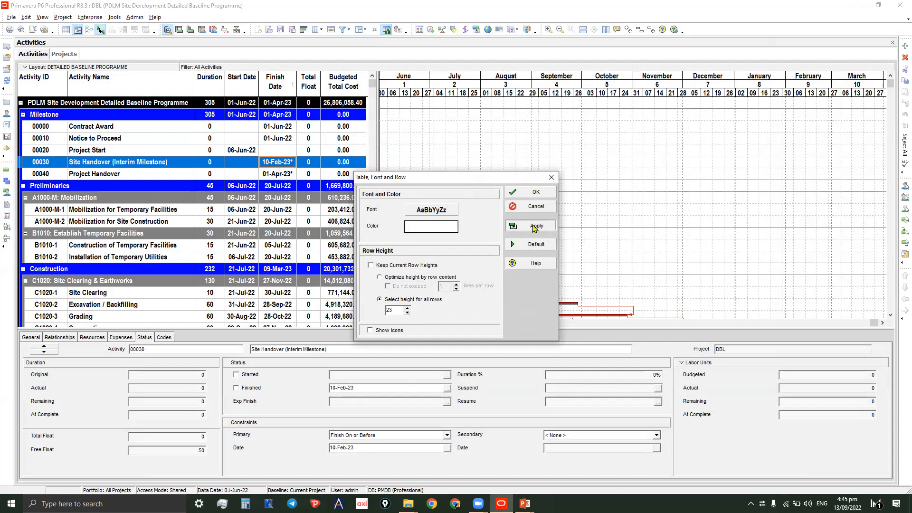
{"action": "left_click", "coordinate": [536, 193]}
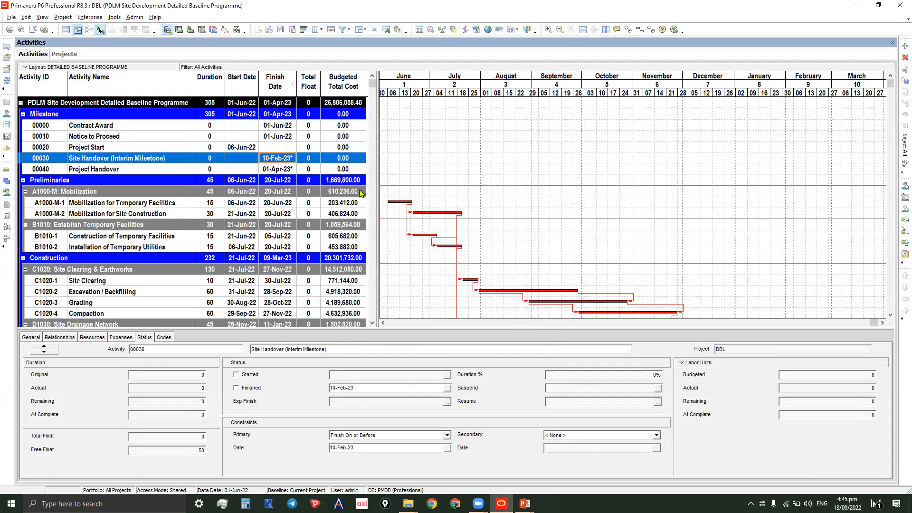
- Preview the report and send all of its pages to the Microsoft Print to PDF printer
{"action": "left_click", "coordinate": [21, 29]}
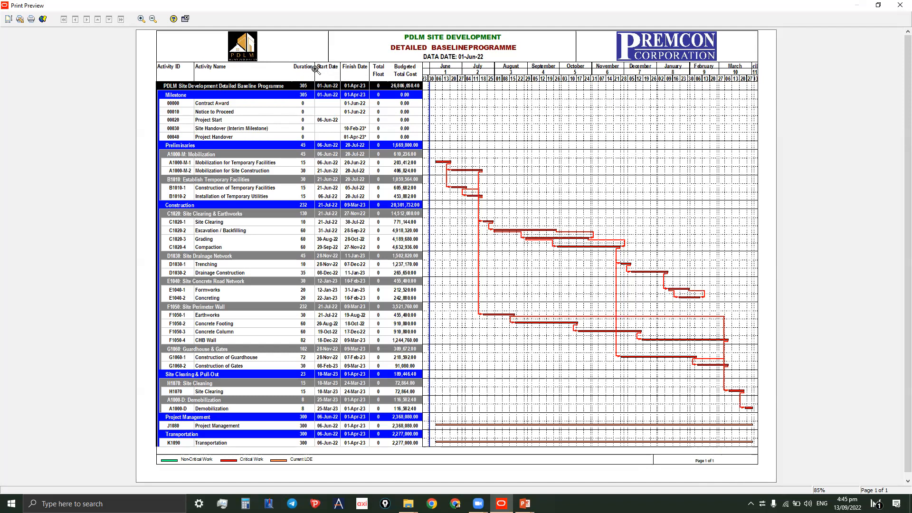
{"action": "left_click", "coordinate": [21, 22]}
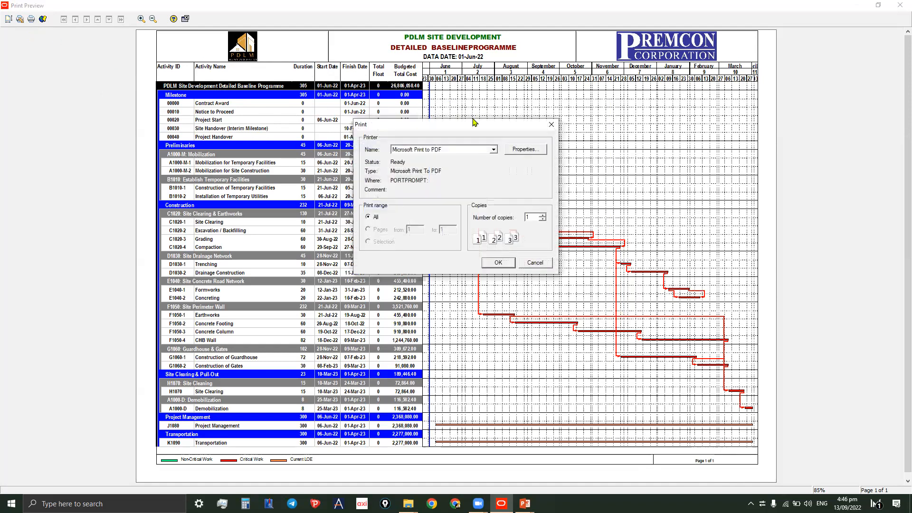
{"action": "left_click", "coordinate": [457, 151]}
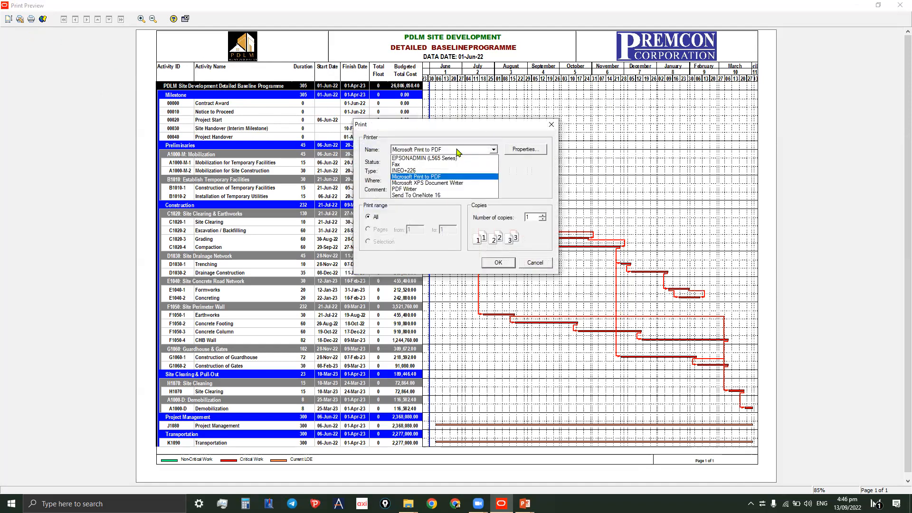
{"action": "left_click", "coordinate": [446, 177]}
{"action": "left_click", "coordinate": [498, 263]}
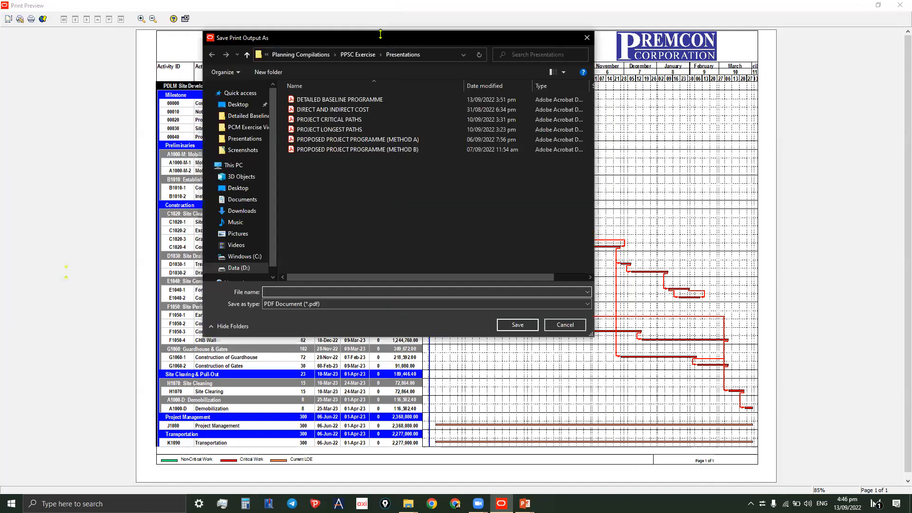
- Save the PDF as DETAILED BASELINE PROGRAMME in the Presentations folder, replacing the existing file, and close the print preview
{"action": "left_click_drag", "start_coordinate": [181, 17], "coordinate": [380, 37]}
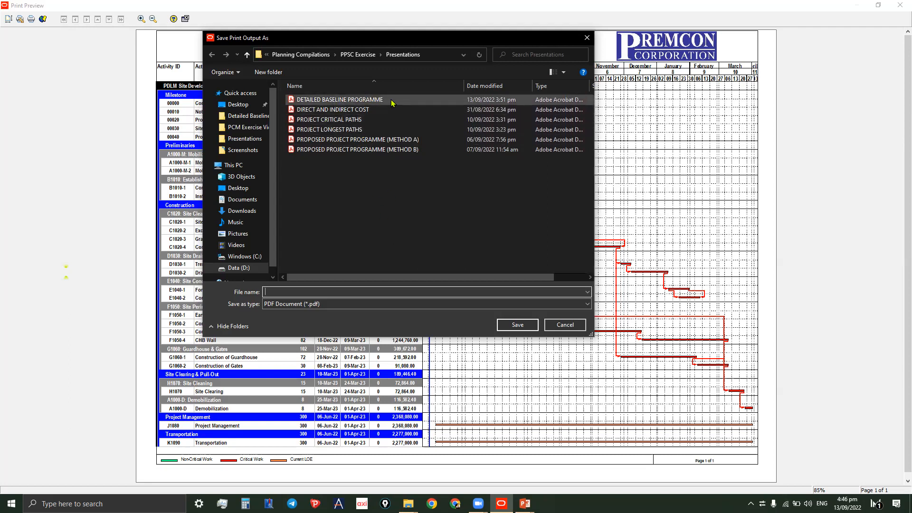
{"action": "left_click", "coordinate": [357, 99]}
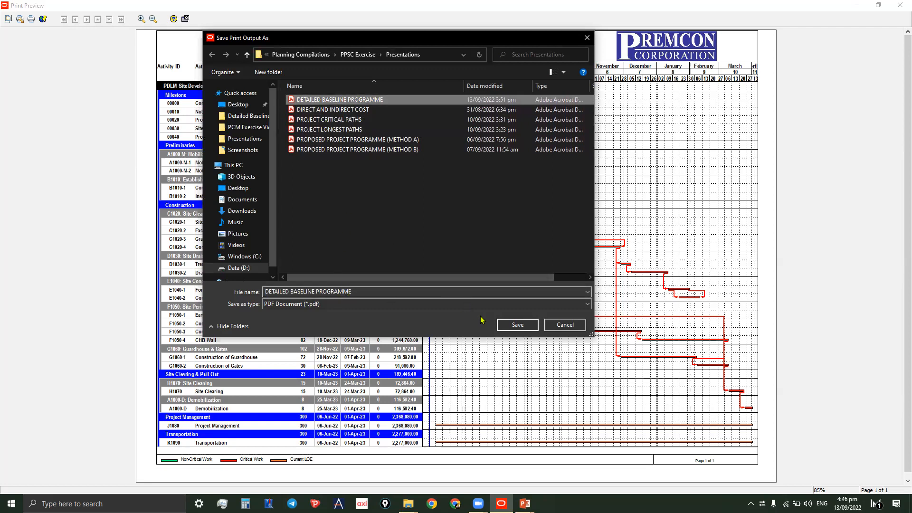
{"action": "left_click", "coordinate": [369, 292]}
{"action": "left_click", "coordinate": [371, 290]}
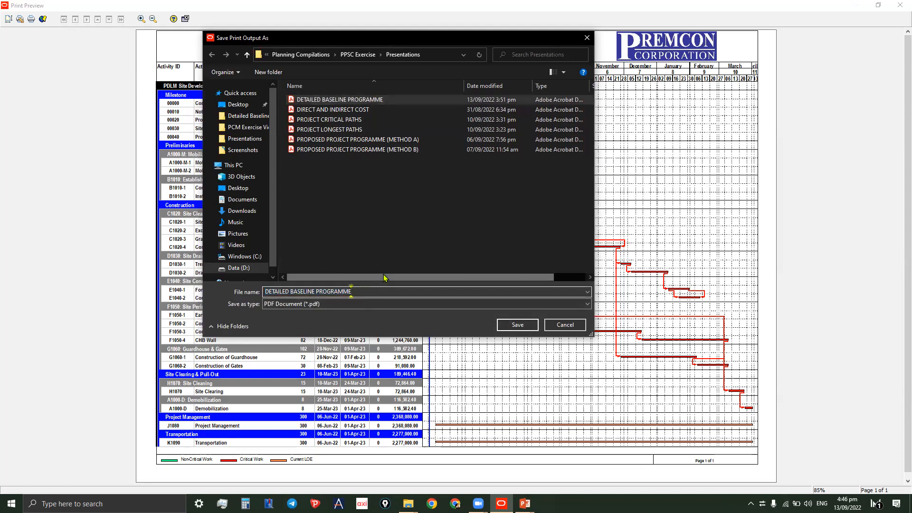
{"action": "left_click", "coordinate": [366, 101]}
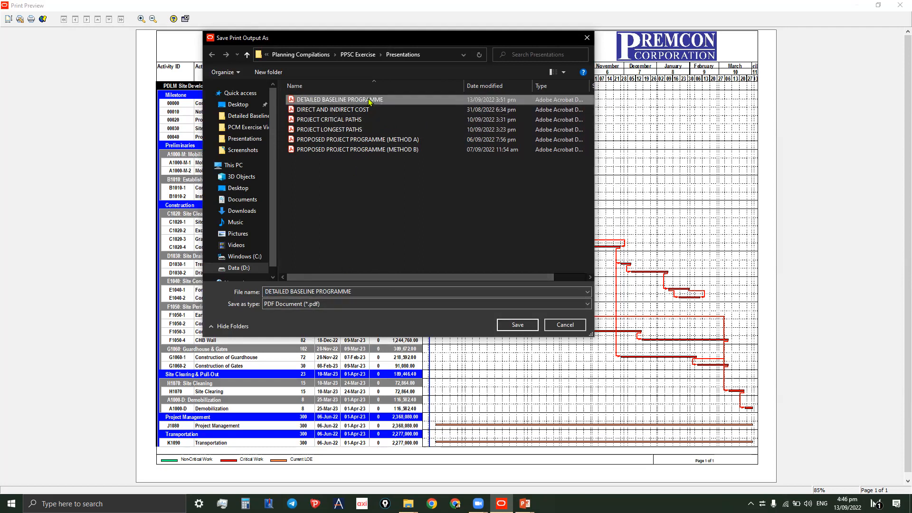
{"action": "left_click", "coordinate": [520, 326]}
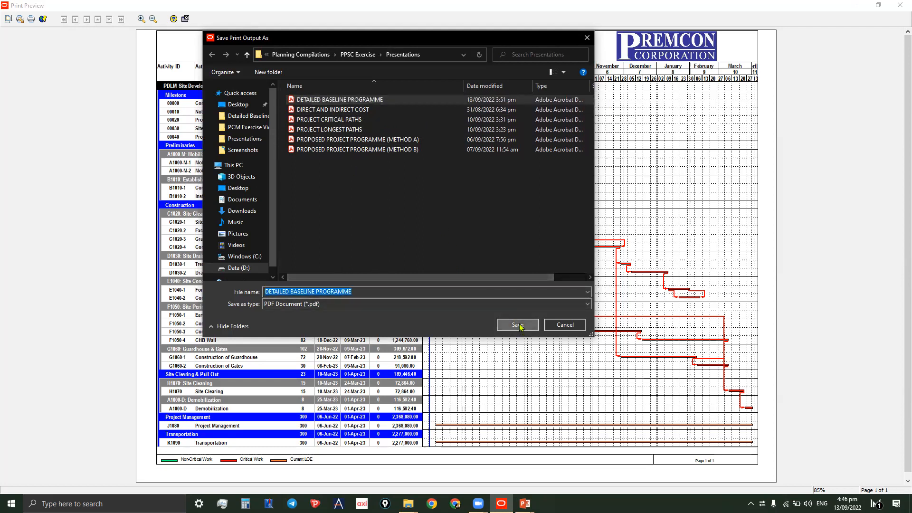
{"action": "left_click", "coordinate": [482, 256]}
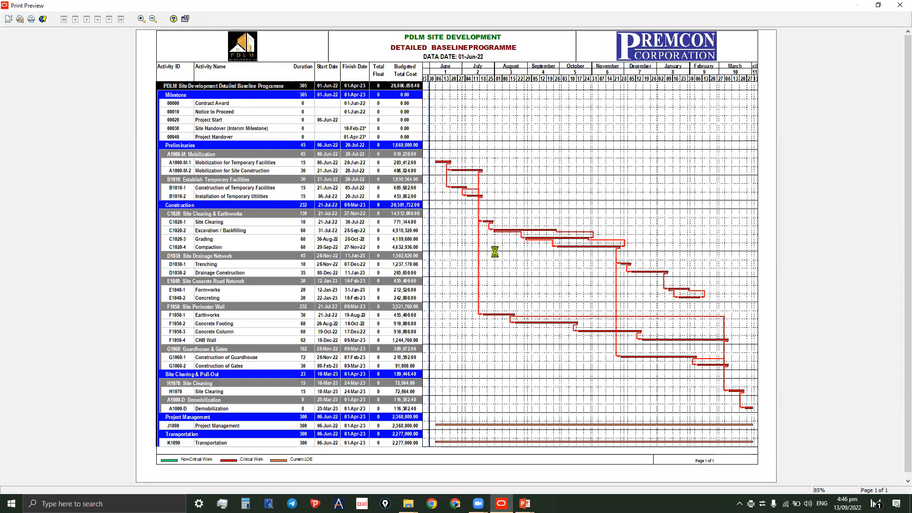
{"action": "left_click", "coordinate": [457, 277]}
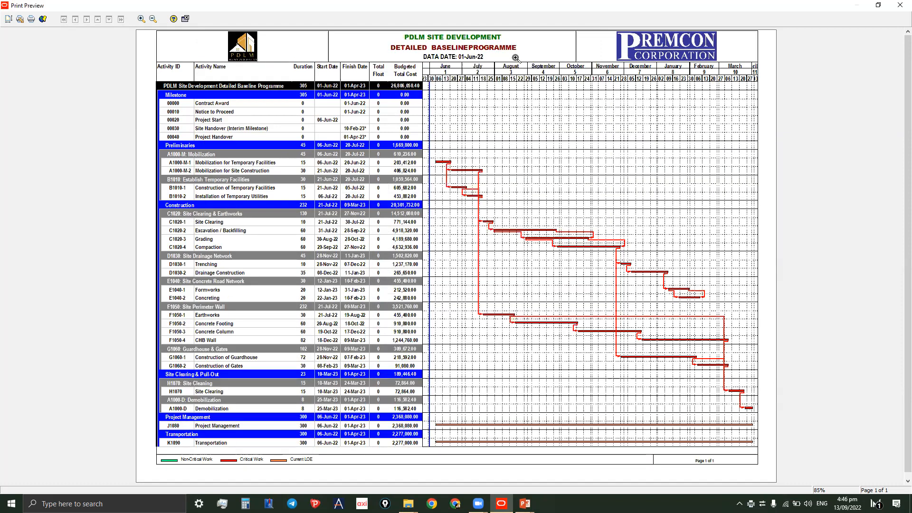
{"action": "left_click", "coordinate": [186, 19]}
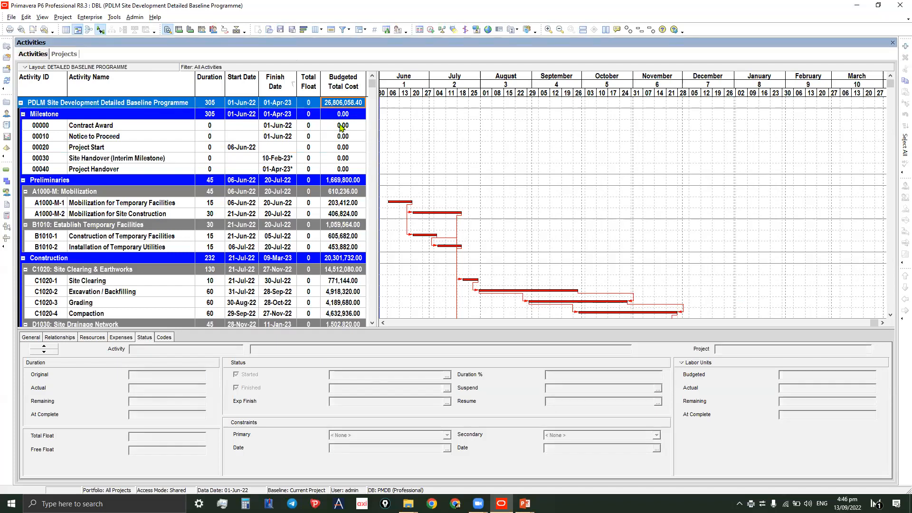
- Examine the start and finish dates of the Contract Award, Notice to Proceed and Project Start milestones
{"action": "left_click", "coordinate": [341, 126]}
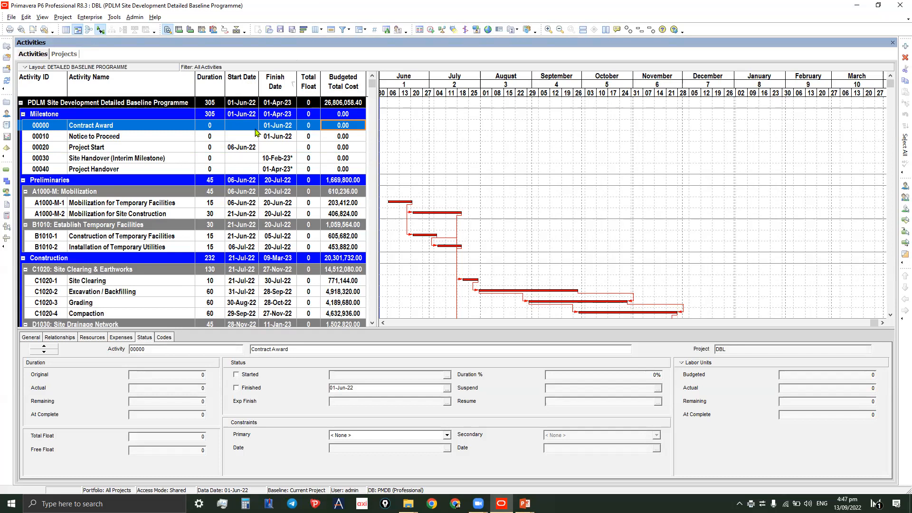
{"action": "left_click", "coordinate": [243, 147]}
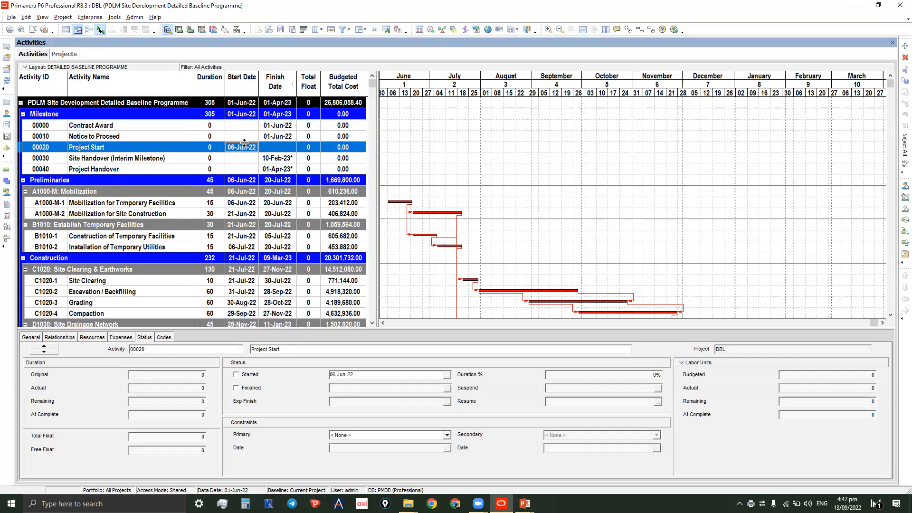
{"action": "left_click", "coordinate": [244, 137]}
{"action": "left_click", "coordinate": [245, 126]}
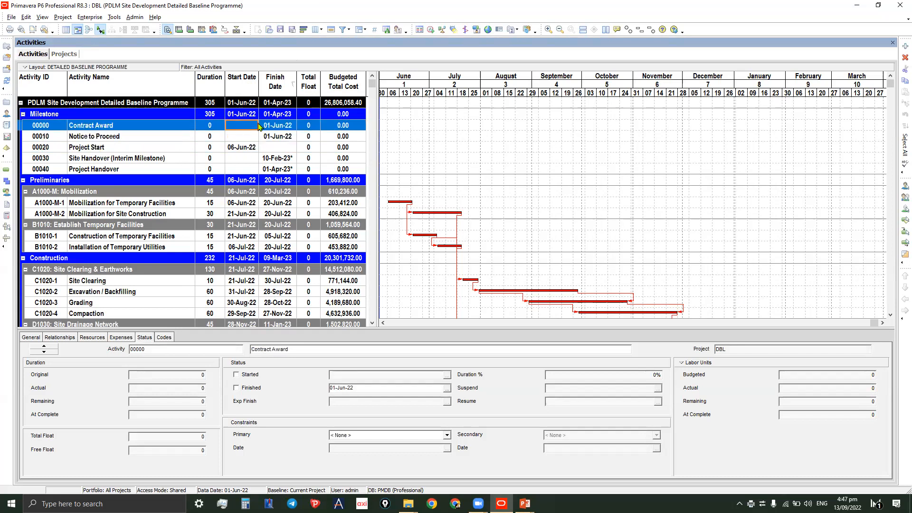
{"action": "left_click", "coordinate": [280, 140]}
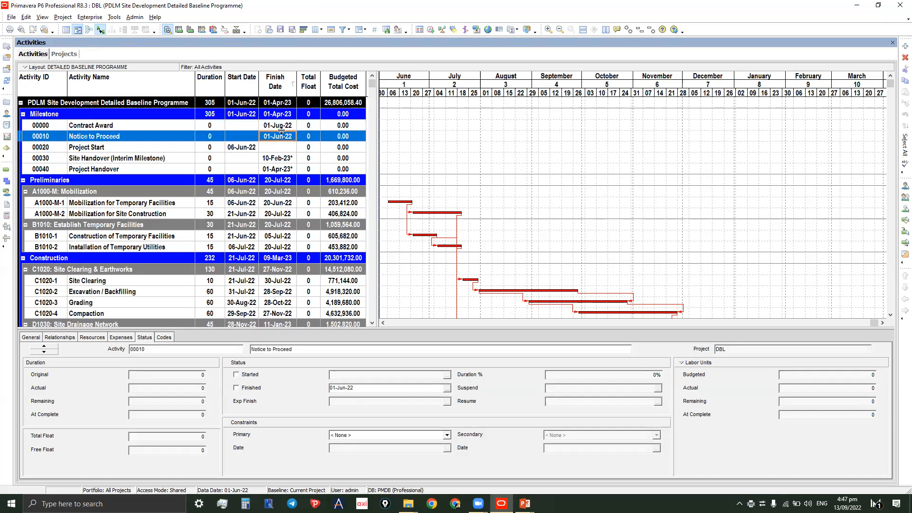
{"action": "left_click", "coordinate": [283, 126]}
{"action": "left_click", "coordinate": [283, 136]}
{"action": "left_click", "coordinate": [282, 130]}
{"action": "left_click", "coordinate": [281, 141]}
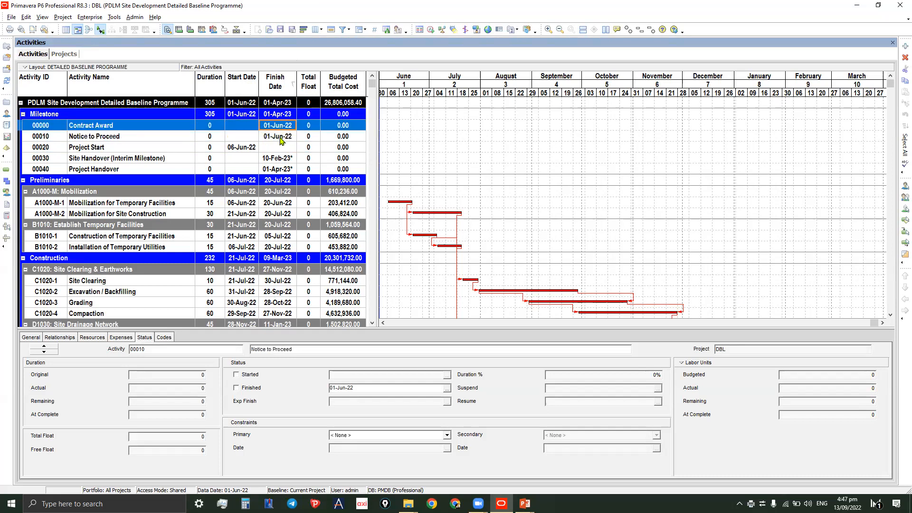
- Examine the start and finish dates and budgeted total costs of the Milestone activities, from Contract Award to Site Handover (Interim Milestone)
{"action": "left_click", "coordinate": [250, 147]}
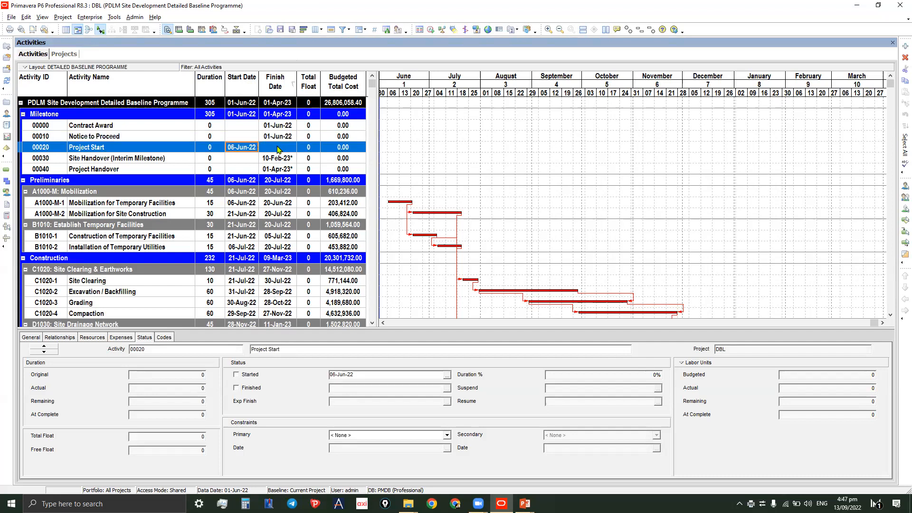
{"action": "left_click", "coordinate": [279, 149]}
{"action": "left_click", "coordinate": [283, 158]}
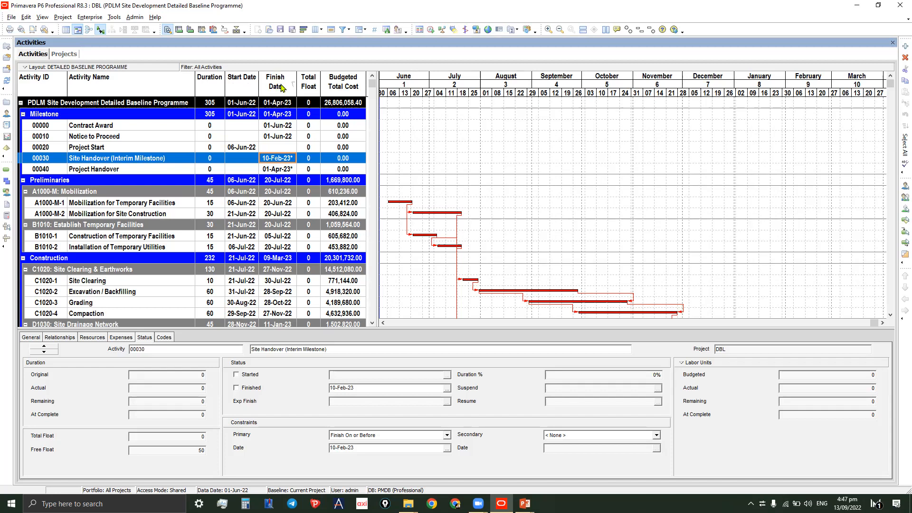
{"action": "left_click", "coordinate": [295, 125]}
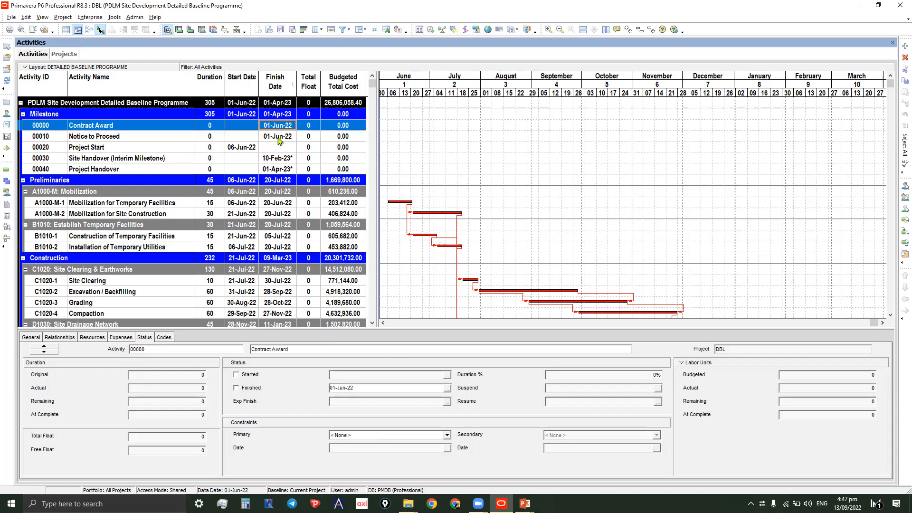
{"action": "left_click", "coordinate": [281, 138]}
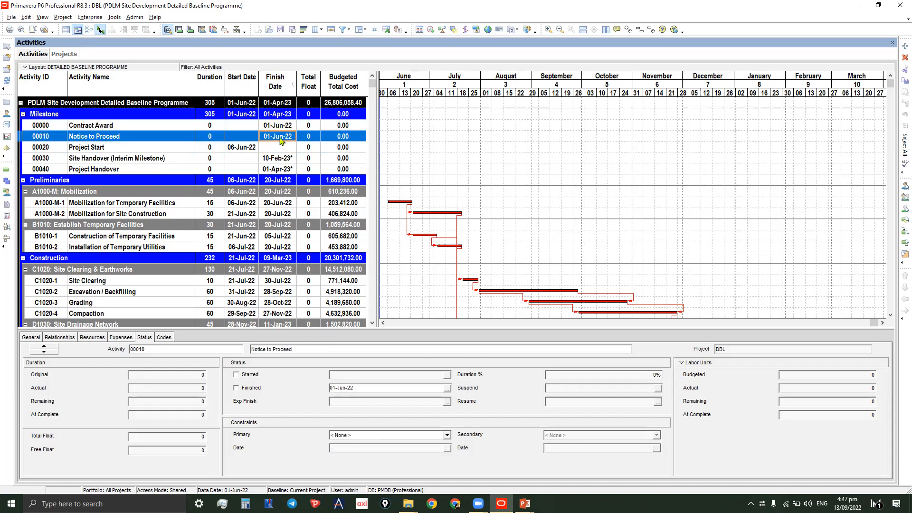
{"action": "left_click", "coordinate": [265, 149]}
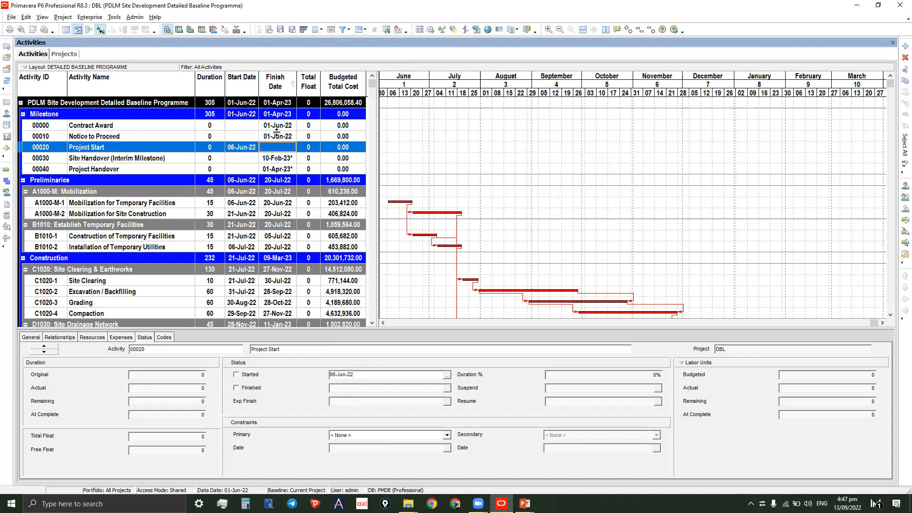
{"action": "left_click", "coordinate": [276, 126]}
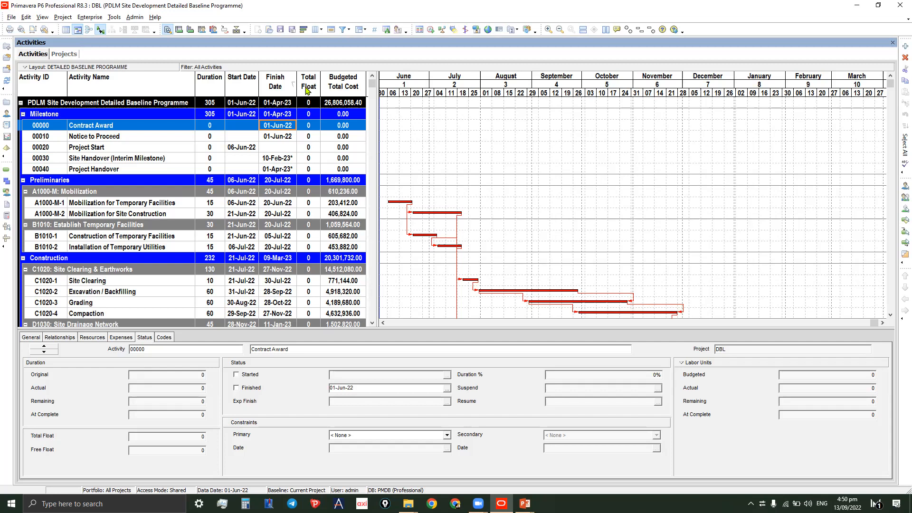
{"action": "left_click", "coordinate": [346, 116]}
{"action": "left_click", "coordinate": [348, 128]}
{"action": "left_click", "coordinate": [344, 137]}
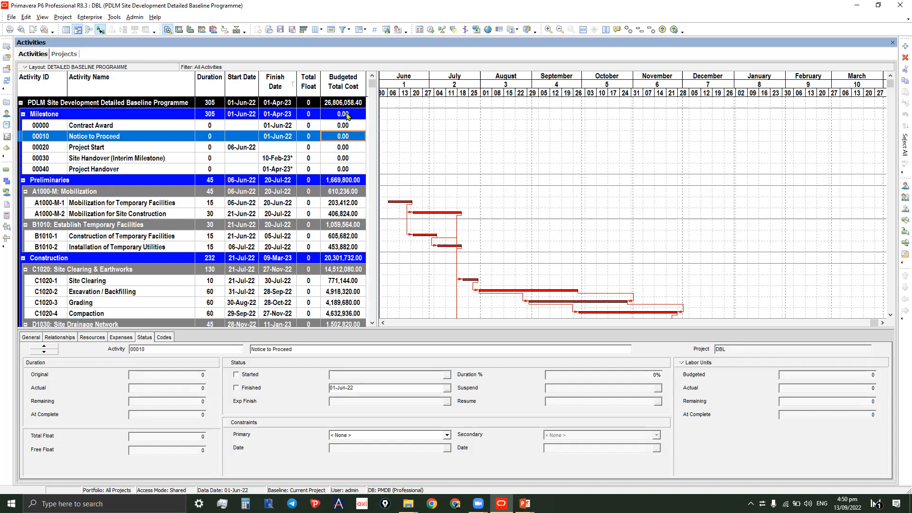
{"action": "left_click", "coordinate": [348, 116]}
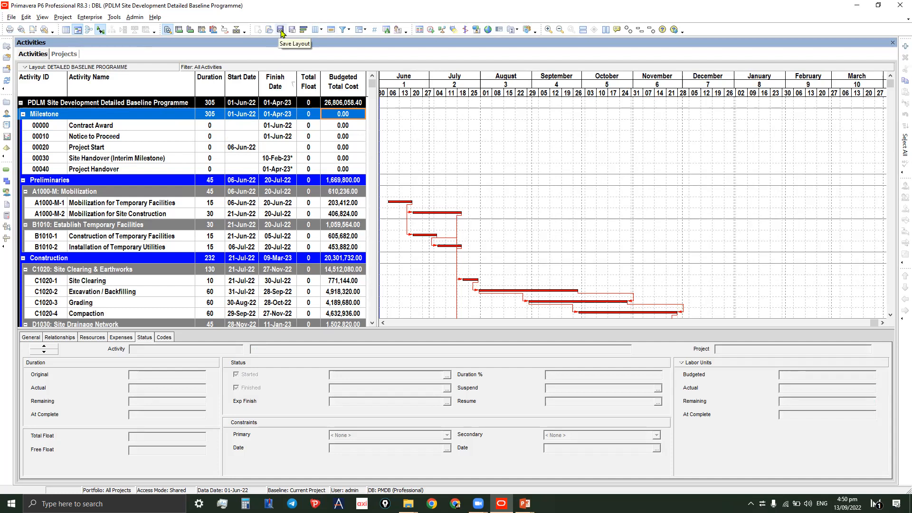
{"action": "key", "text": "Down"}
{"action": "key", "text": "Down"}
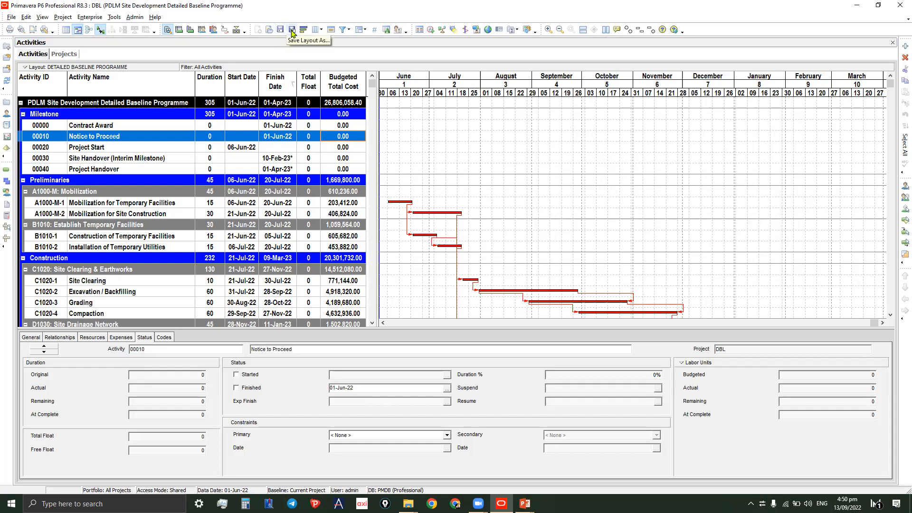
- Save the current layout as a new one named PROJECT LONGEST PATHS, available to the Project
{"action": "left_click", "coordinate": [292, 31]}
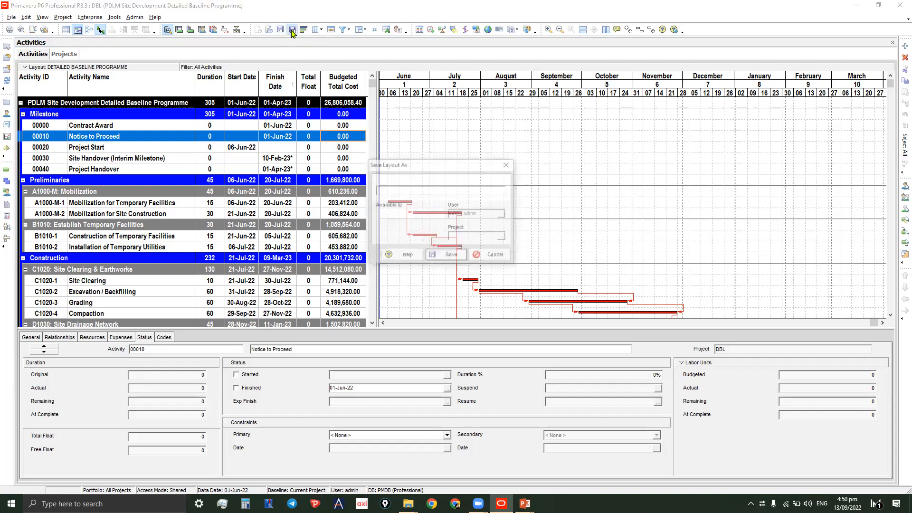
{"action": "left_click_drag", "start_coordinate": [461, 190], "coordinate": [337, 182]}
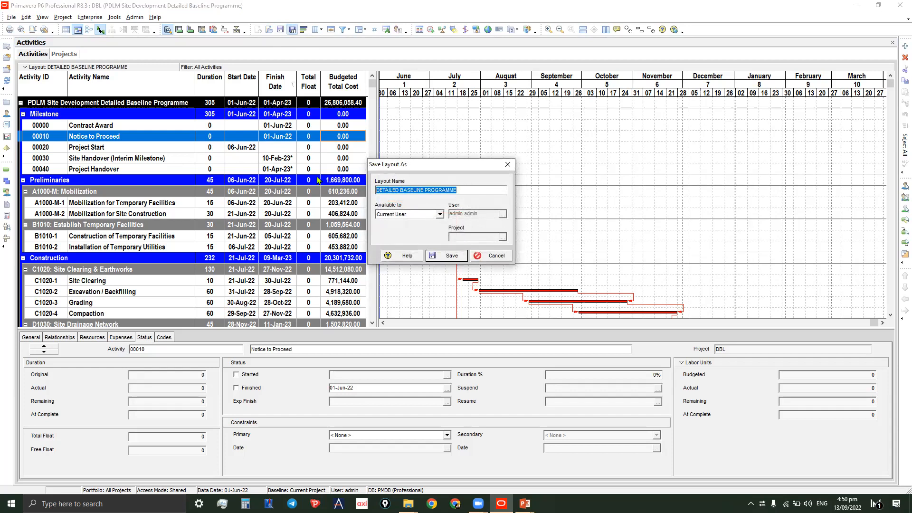
{"action": "type", "text": "P"}
{"action": "key", "text": "BackSpace"}
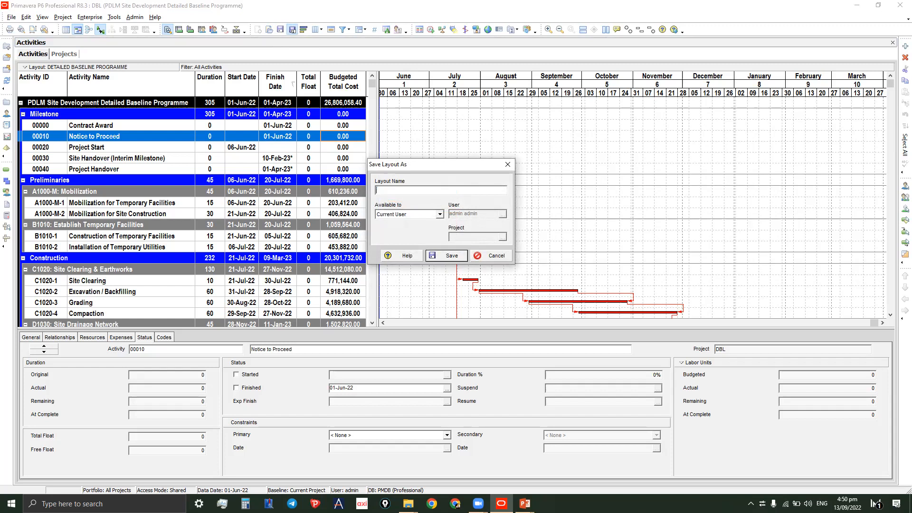
{"action": "type", "text": "PROJECT LONGEST PATHS"}
{"action": "left_click", "coordinate": [418, 217]}
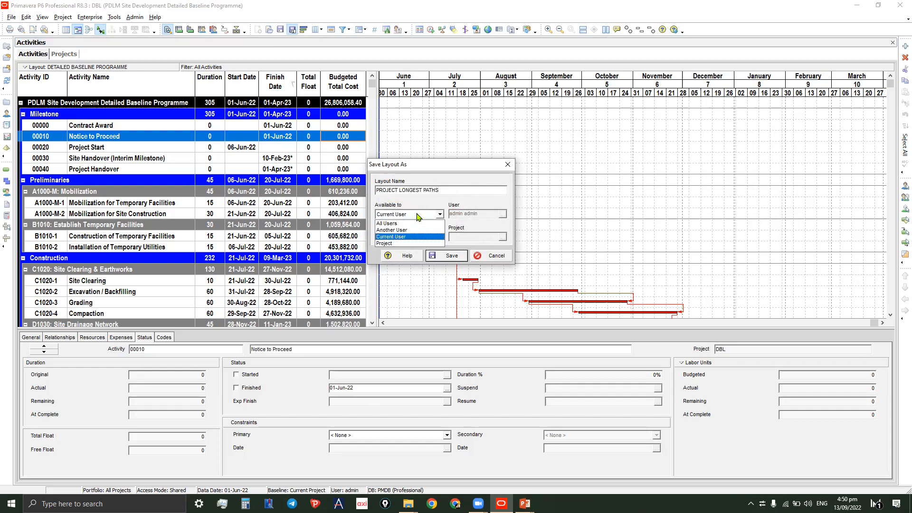
{"action": "left_click", "coordinate": [398, 243]}
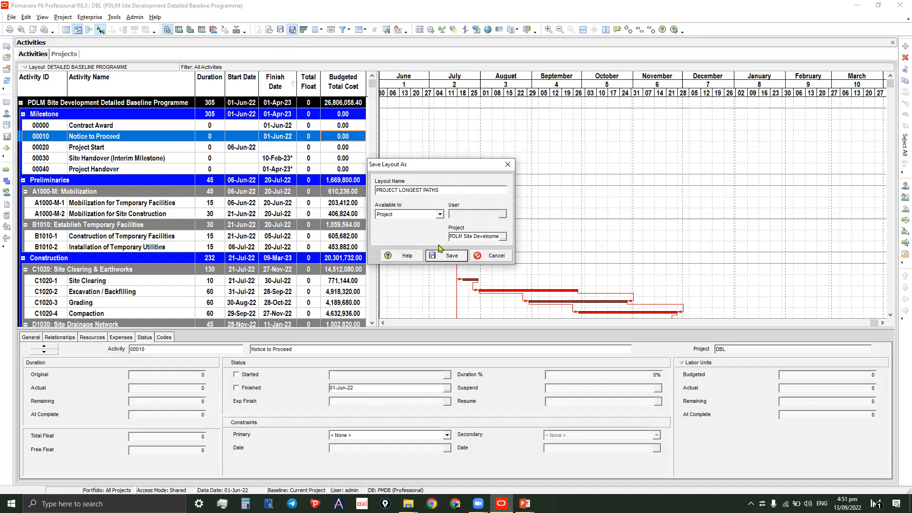
{"action": "left_click", "coordinate": [453, 255]}
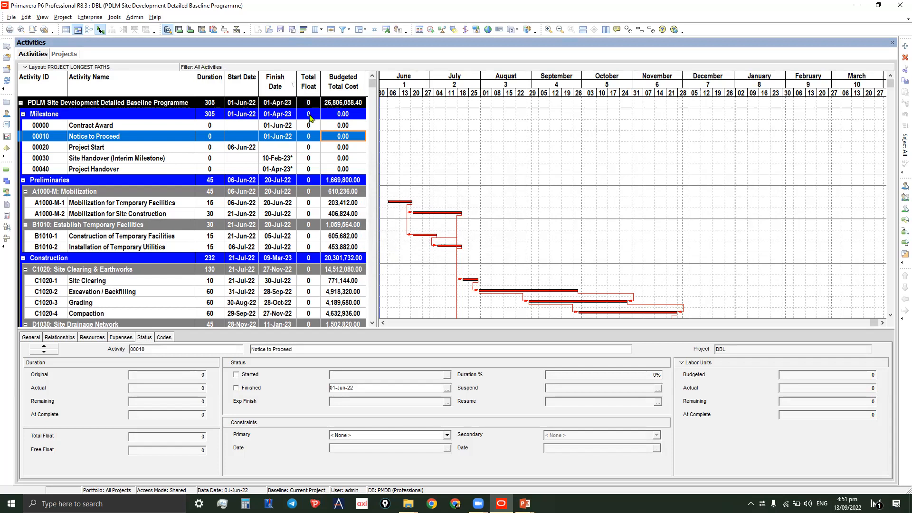
{"action": "left_click", "coordinate": [277, 126]}
{"action": "left_click", "coordinate": [283, 138]}
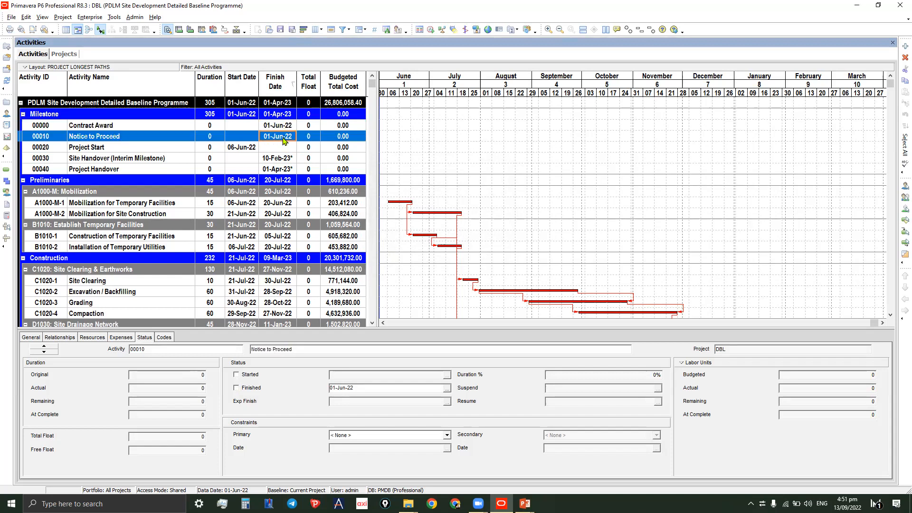
{"action": "left_click", "coordinate": [283, 149]}
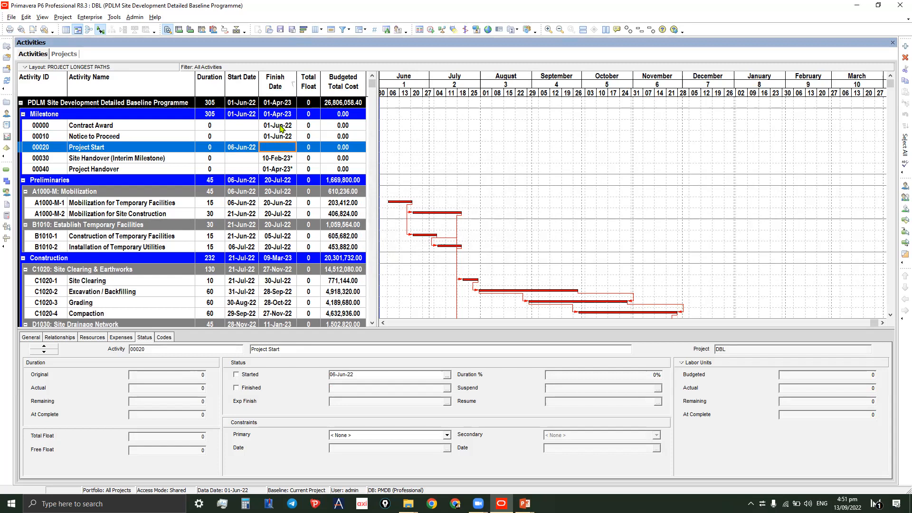
- Open the column settings of the activity table and remove the Start Date and Finish Date columns
{"action": "left_click", "coordinate": [316, 31]}
{"action": "left_click", "coordinate": [337, 42]}
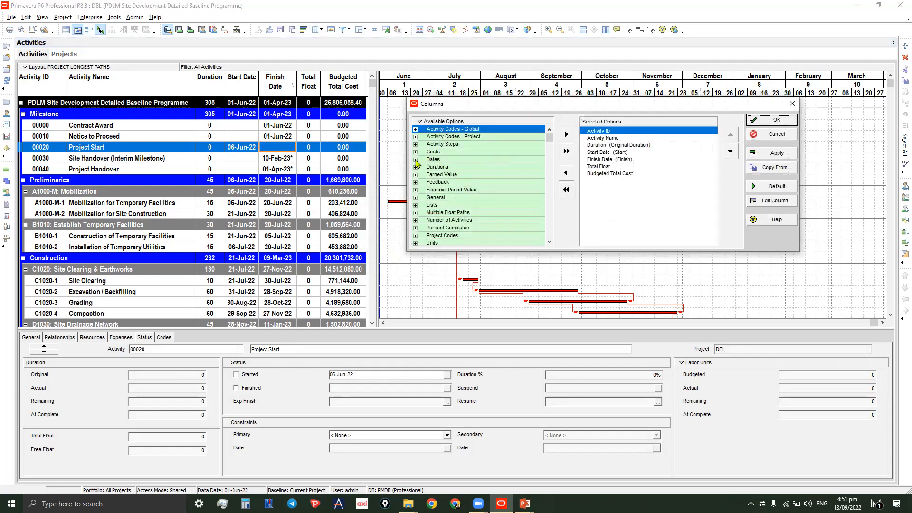
{"action": "left_click", "coordinate": [415, 162]}
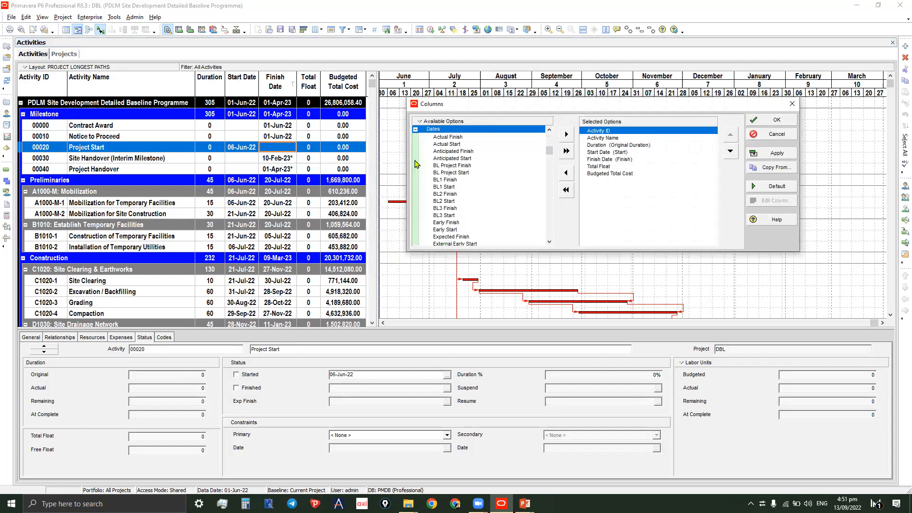
{"action": "left_click", "coordinate": [601, 156]}
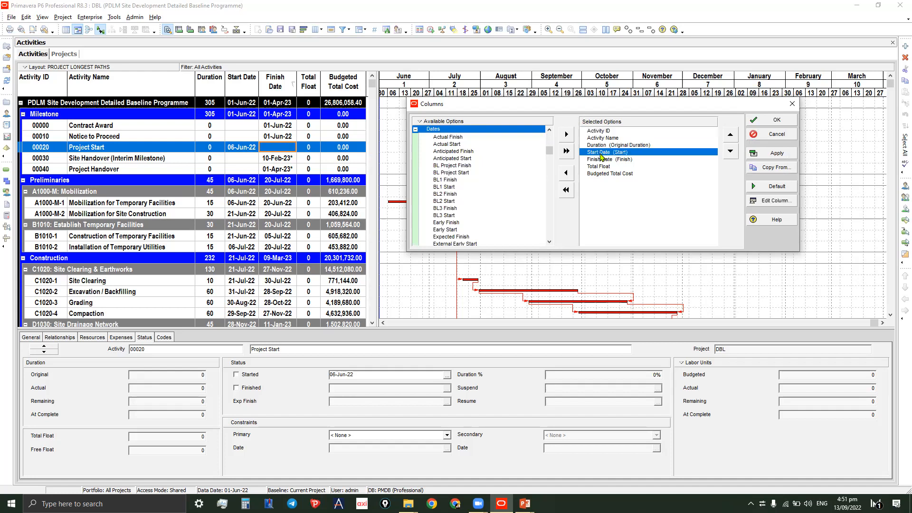
{"action": "left_click", "coordinate": [567, 173]}
{"action": "left_click", "coordinate": [567, 174]}
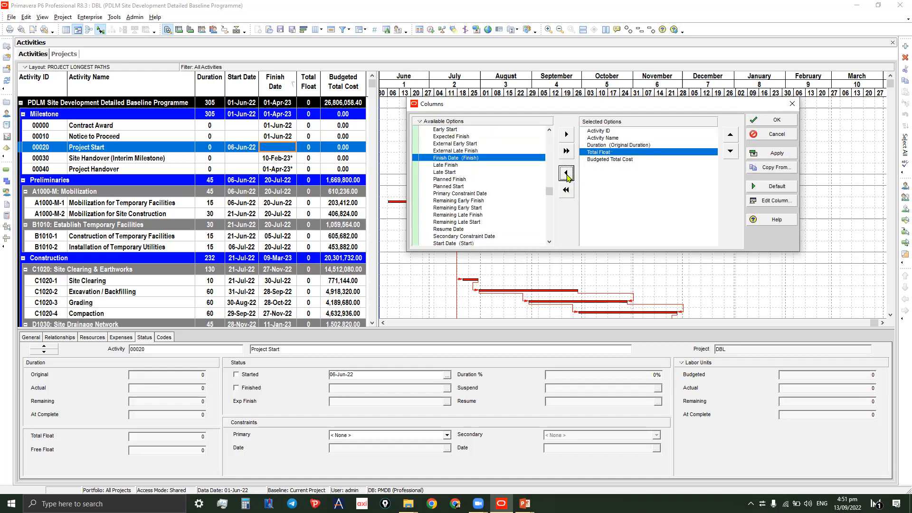
- Add the Early Start and Early Finish date columns directly after Duration in the selected columns
{"action": "left_click", "coordinate": [600, 145]}
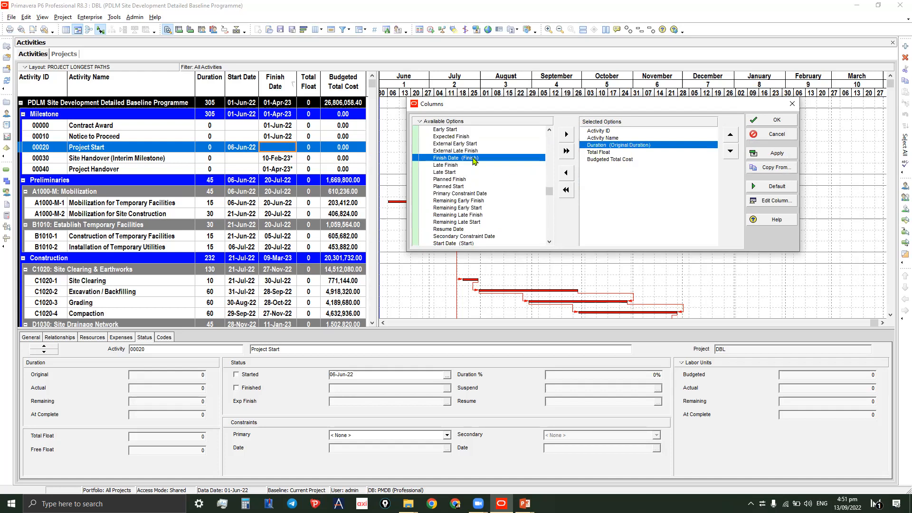
{"action": "left_click", "coordinate": [449, 130]}
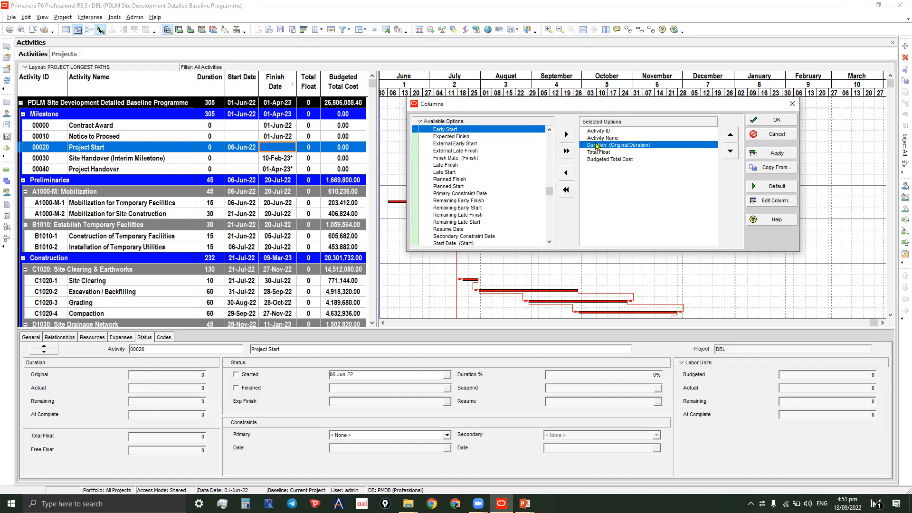
{"action": "left_click", "coordinate": [570, 136]}
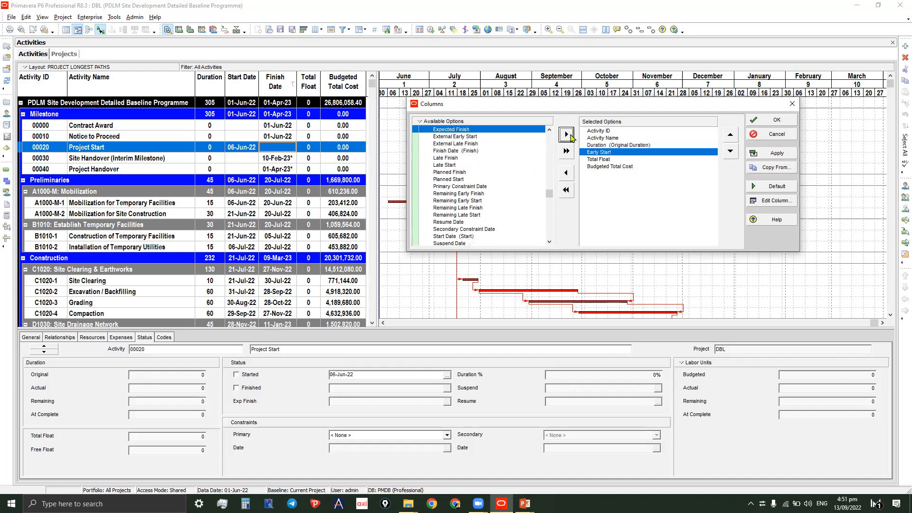
{"action": "left_click", "coordinate": [456, 144]}
{"action": "left_click", "coordinate": [456, 159]}
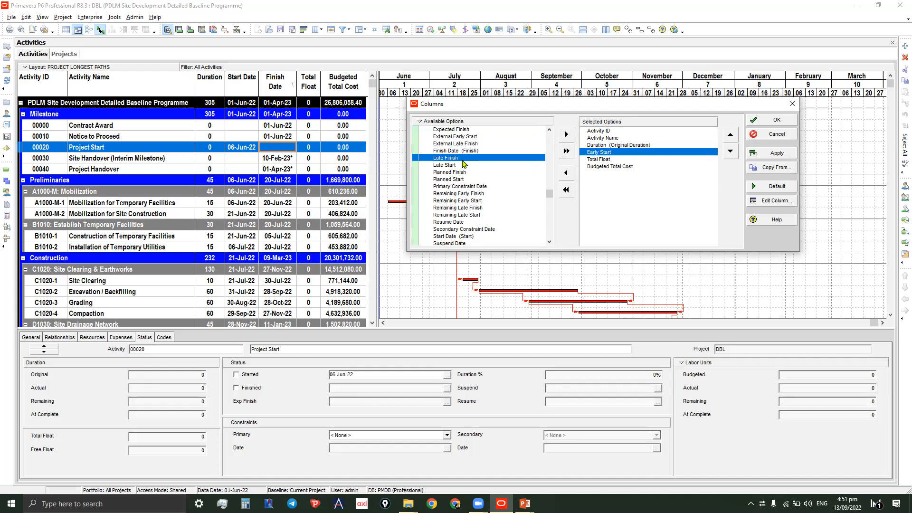
{"action": "left_click", "coordinate": [457, 179]}
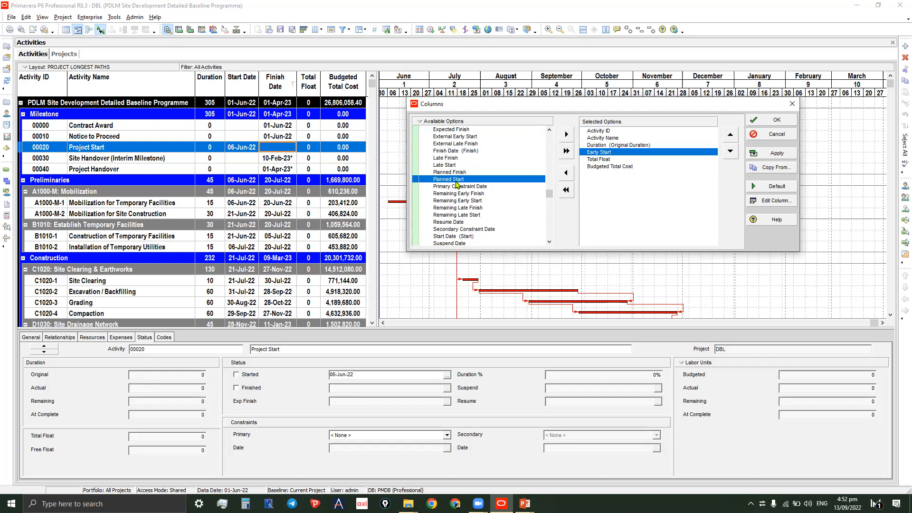
{"action": "left_click", "coordinate": [549, 130]}
{"action": "left_click", "coordinate": [549, 130]}
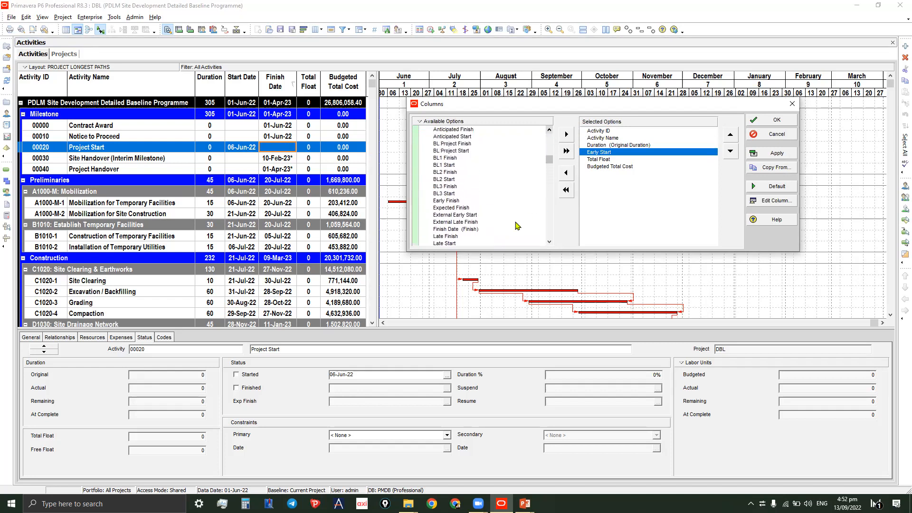
{"action": "left_click", "coordinate": [452, 172]}
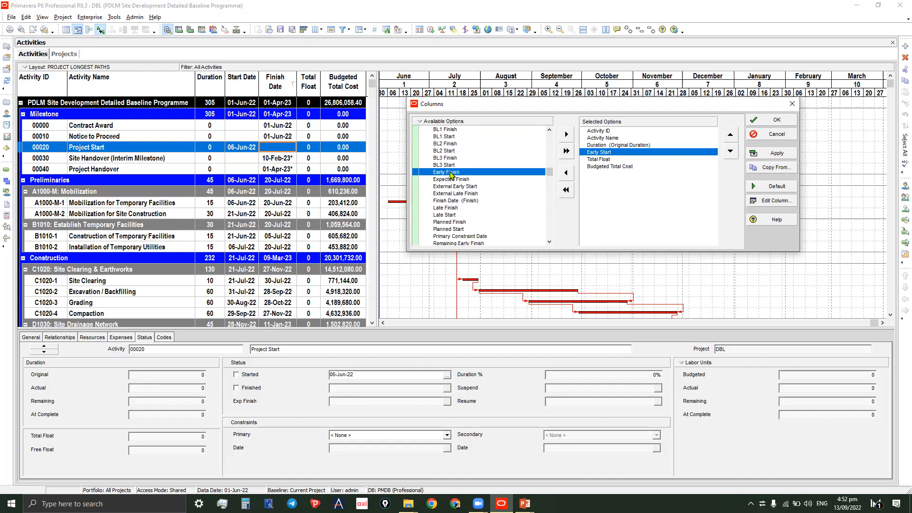
- Add the Late Start and Late Finish date columns directly after Early Finish
{"action": "scroll", "coordinate": [458, 181], "scroll_direction": "down", "scroll_amount": 3}
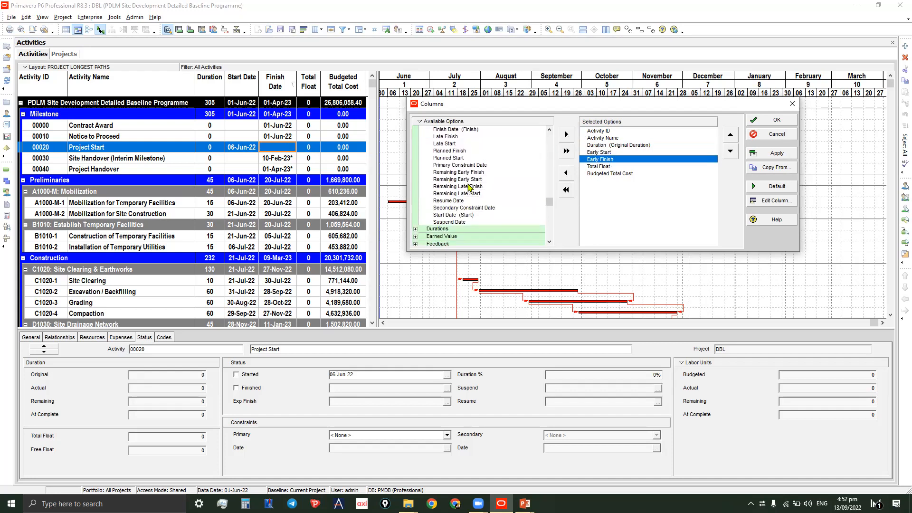
{"action": "left_click", "coordinate": [451, 144]}
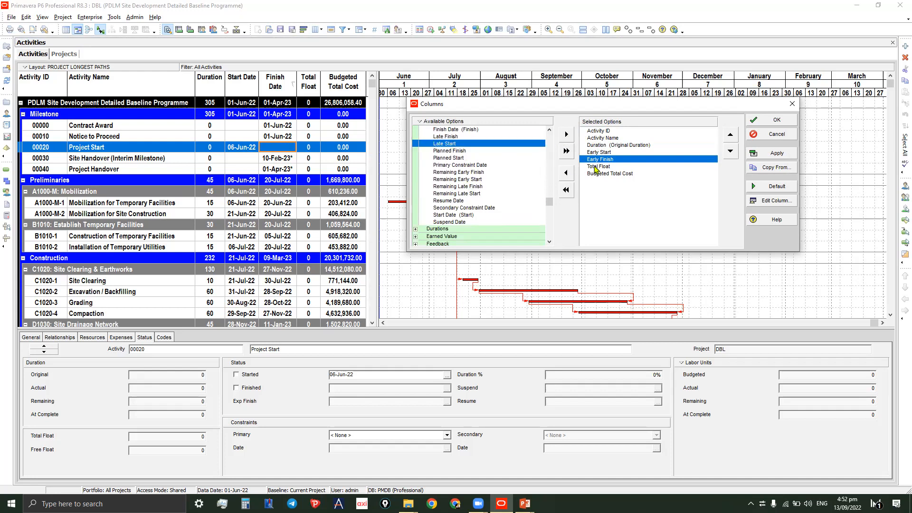
{"action": "left_click", "coordinate": [567, 136]}
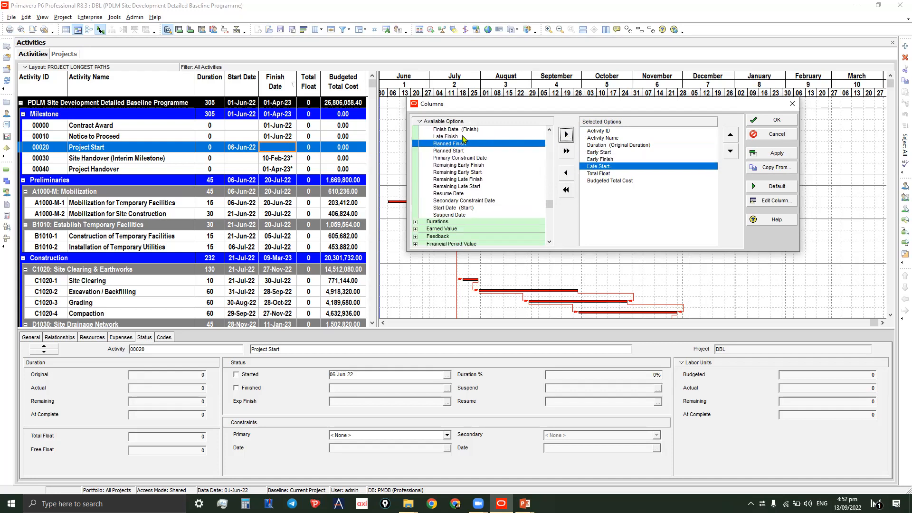
{"action": "left_click", "coordinate": [465, 137]}
{"action": "left_click", "coordinate": [567, 136]}
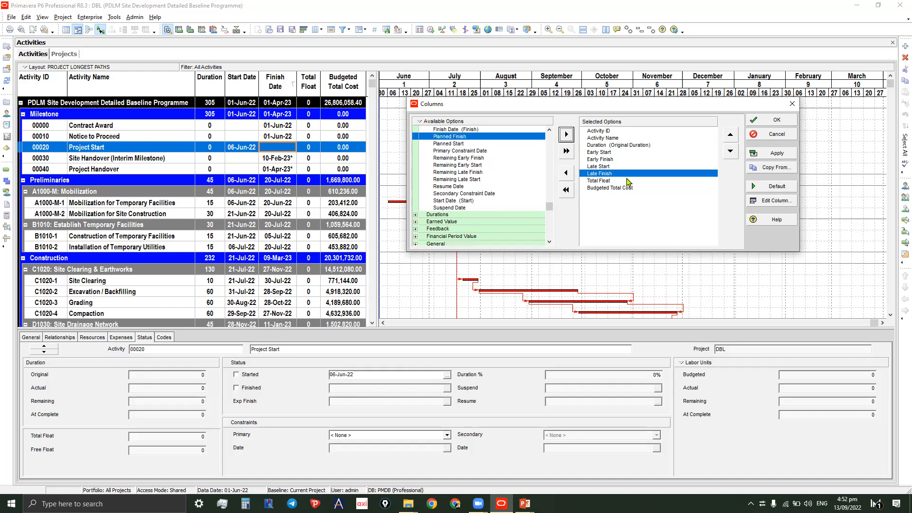
- Remove the Budgeted Total Cost column from the selected columns
{"action": "left_click", "coordinate": [610, 181]}
{"action": "left_click", "coordinate": [610, 189]}
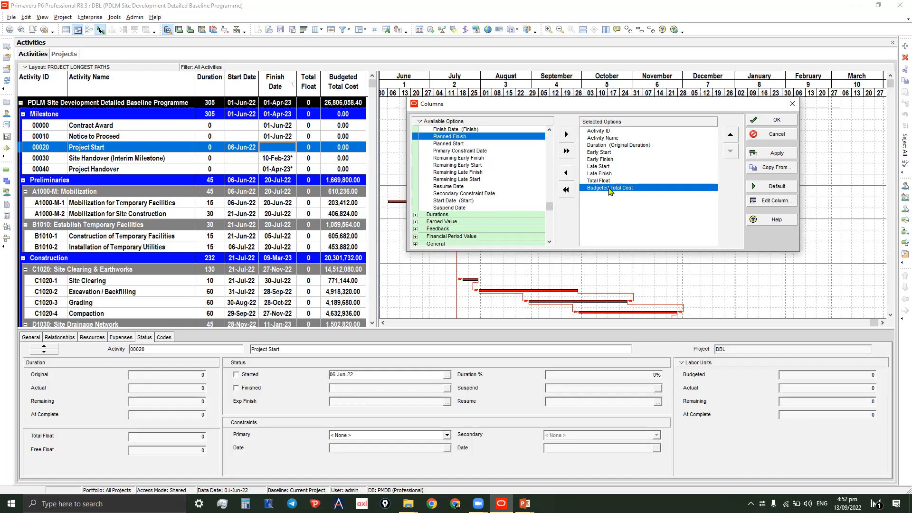
{"action": "left_click", "coordinate": [609, 180]}
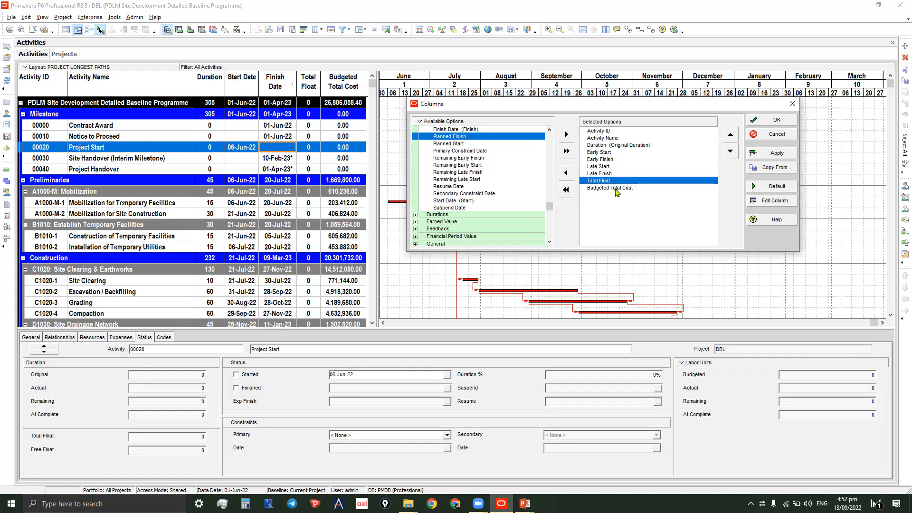
{"action": "left_click", "coordinate": [615, 190]}
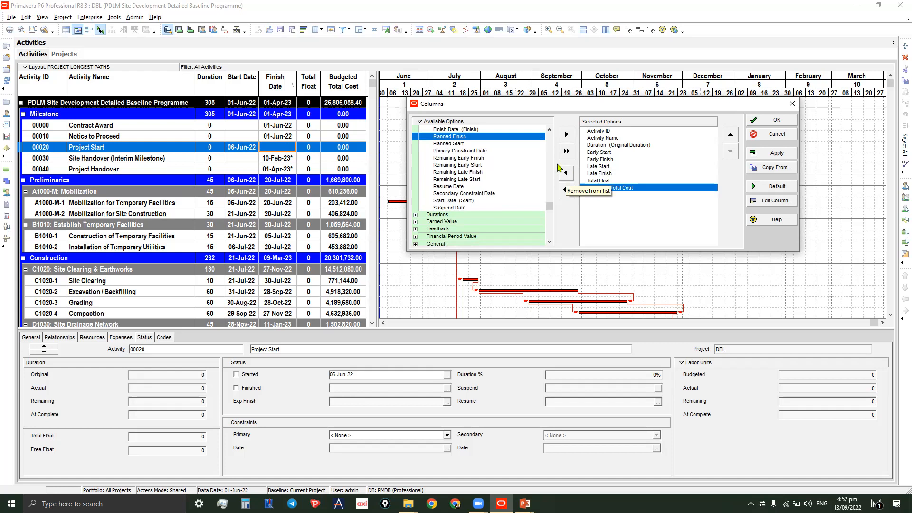
{"action": "left_click", "coordinate": [550, 130]}
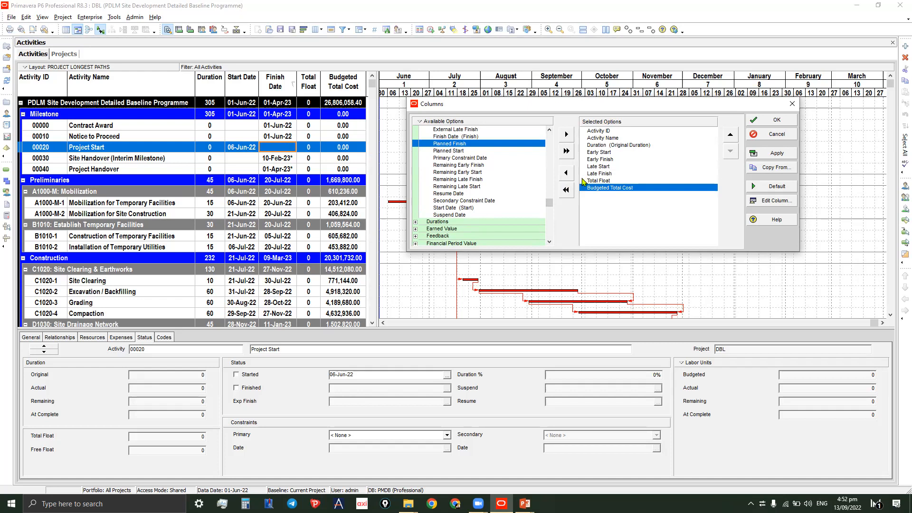
{"action": "left_click", "coordinate": [566, 173]}
- Center-align the Early Start and Early Finish columns
{"action": "left_click", "coordinate": [604, 155]}
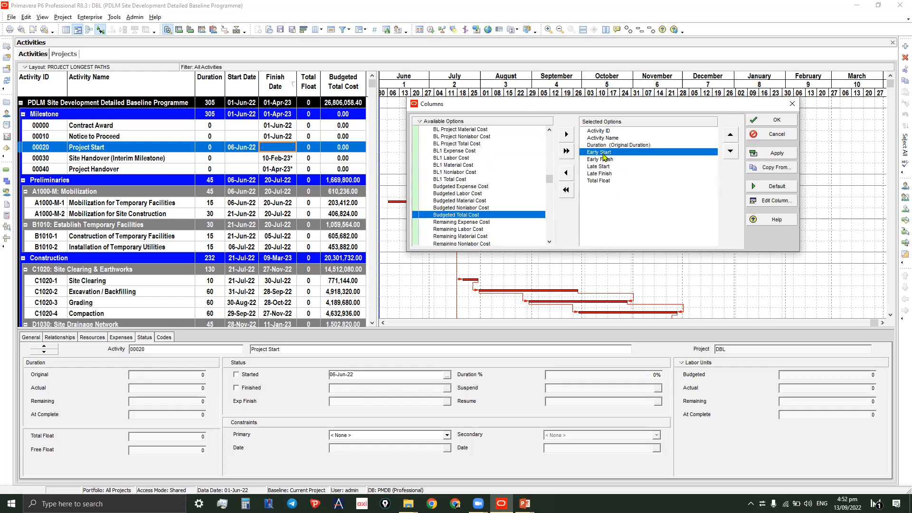
{"action": "left_click", "coordinate": [772, 201]}
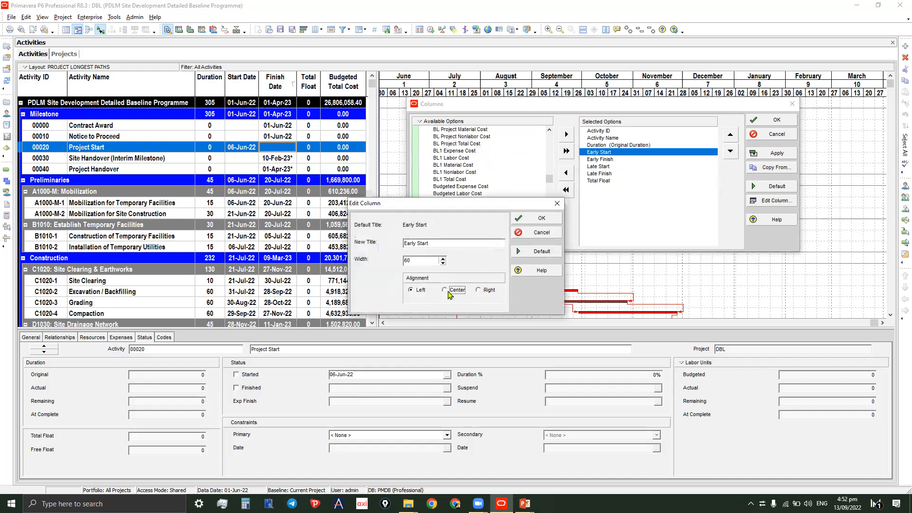
{"action": "left_click", "coordinate": [537, 218]}
{"action": "left_click", "coordinate": [600, 159]}
{"action": "left_click", "coordinate": [764, 203]}
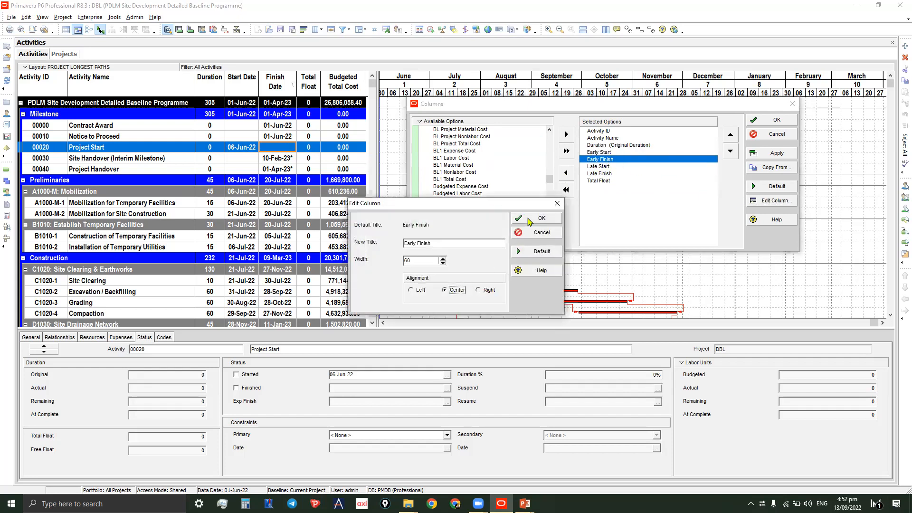
{"action": "left_click", "coordinate": [529, 219]}
- Center-align the Late Start and Late Finish columns
{"action": "left_click", "coordinate": [599, 166]}
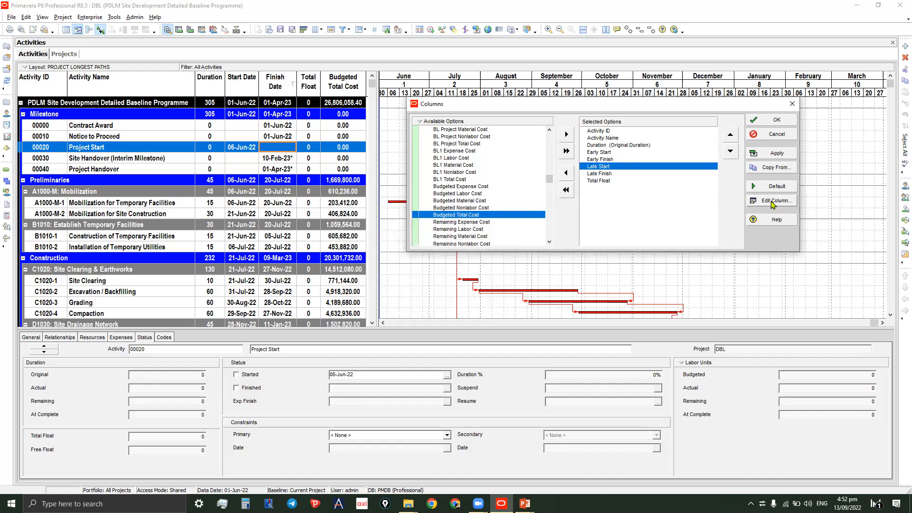
{"action": "left_click", "coordinate": [772, 203]}
{"action": "left_click", "coordinate": [446, 290]}
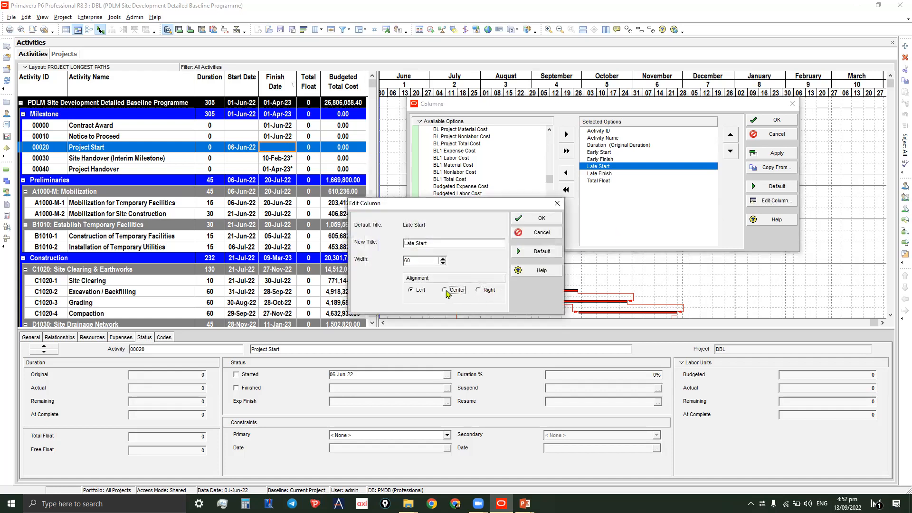
{"action": "left_click", "coordinate": [540, 217]}
{"action": "left_click", "coordinate": [600, 173]}
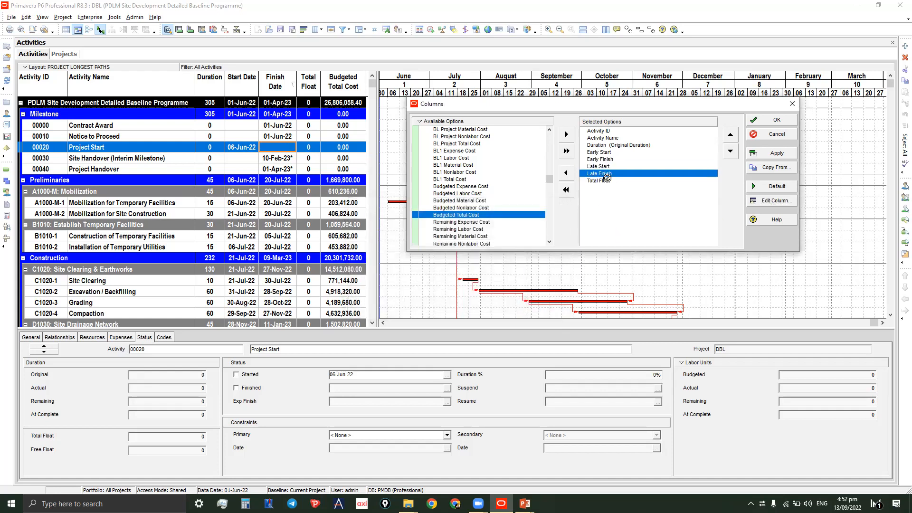
{"action": "left_click", "coordinate": [770, 201]}
{"action": "left_click", "coordinate": [445, 290]}
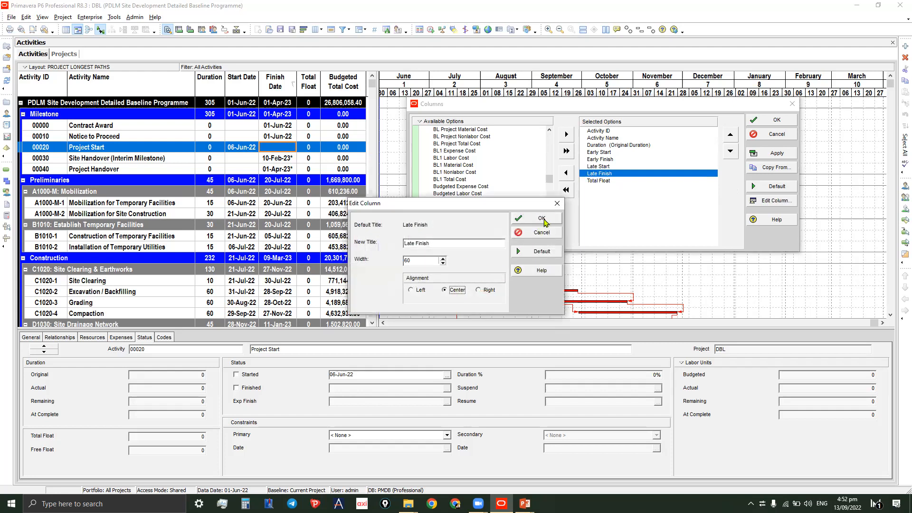
{"action": "left_click", "coordinate": [540, 216]}
- Accept the Total Float column's settings and apply the revised column set to the activity table
{"action": "left_click", "coordinate": [610, 181]}
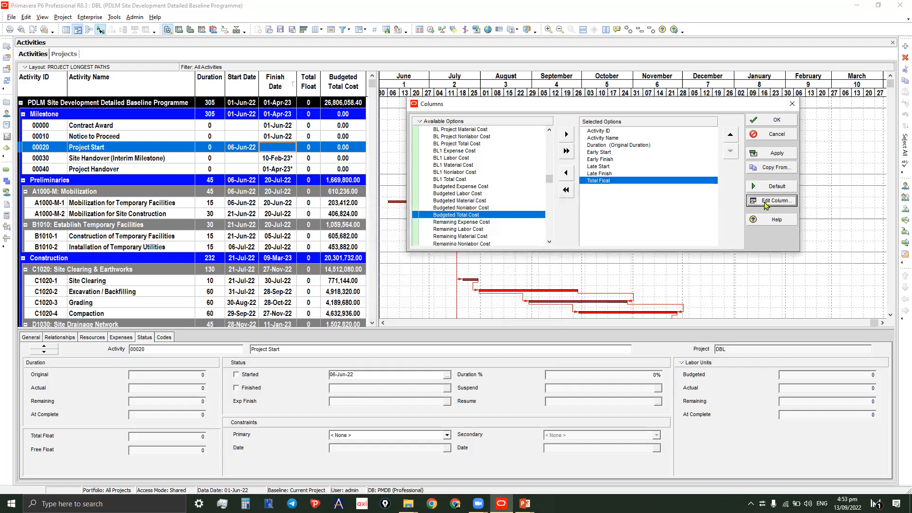
{"action": "left_click", "coordinate": [767, 202]}
{"action": "left_click", "coordinate": [541, 217]}
{"action": "left_click", "coordinate": [776, 153]}
{"action": "left_click", "coordinate": [777, 122]}
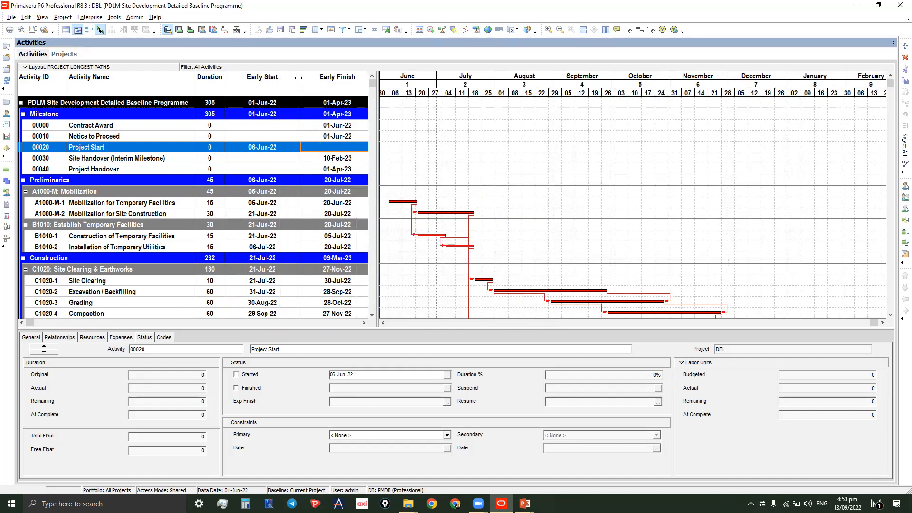
- Narrow the four early and late date columns to fit their contents and end the table pane just after Total Float
{"action": "left_click_drag", "start_coordinate": [298, 78], "coordinate": [259, 77]}
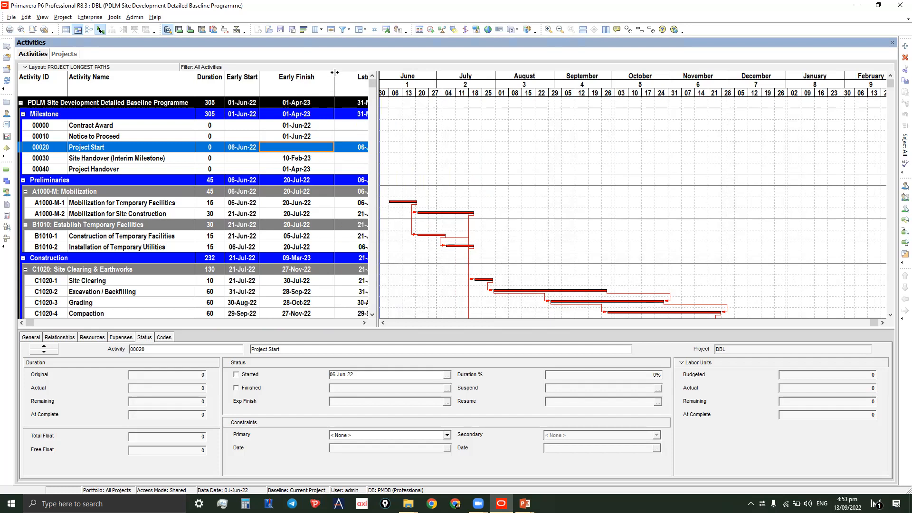
{"action": "double_click", "coordinate": [334, 71]}
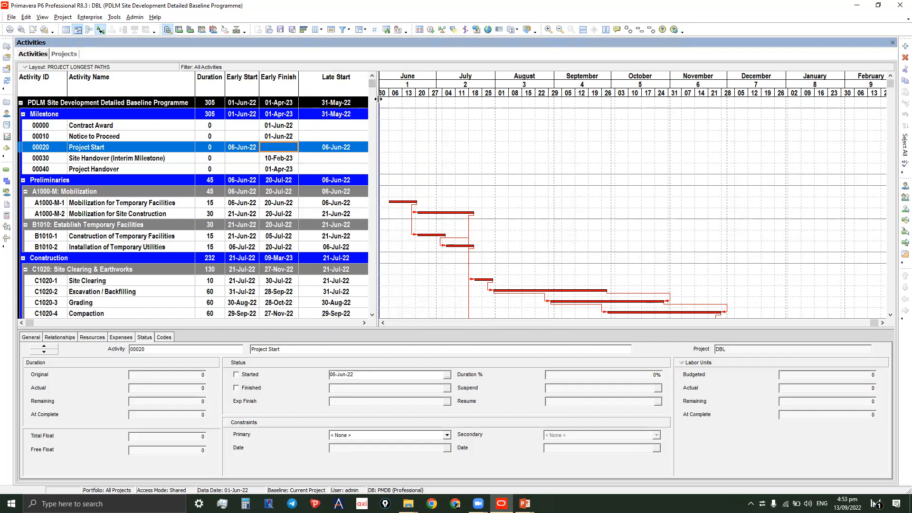
{"action": "left_click_drag", "start_coordinate": [505, 102], "coordinate": [503, 101]}
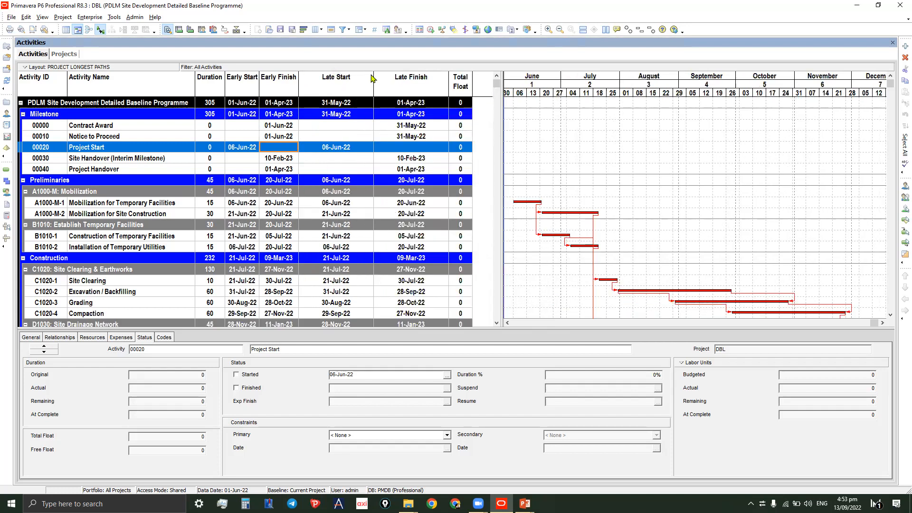
{"action": "double_click", "coordinate": [373, 75]}
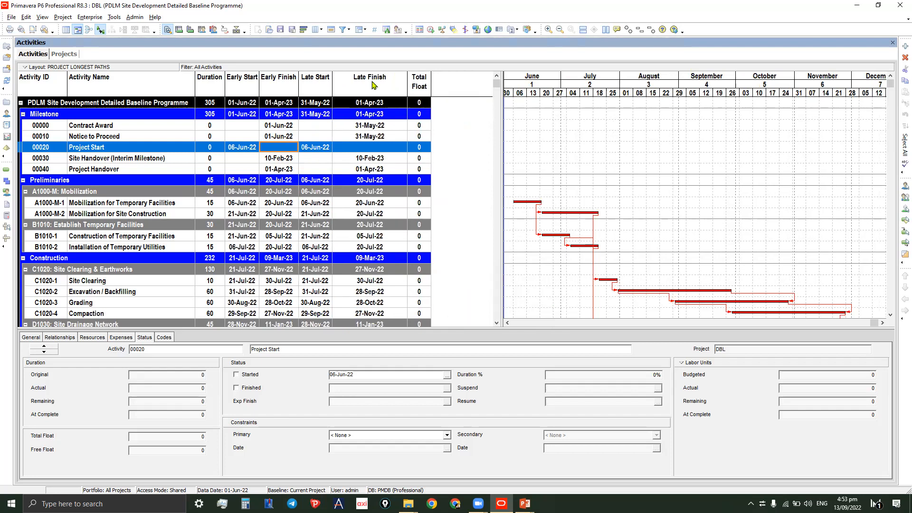
{"action": "double_click", "coordinate": [406, 76]}
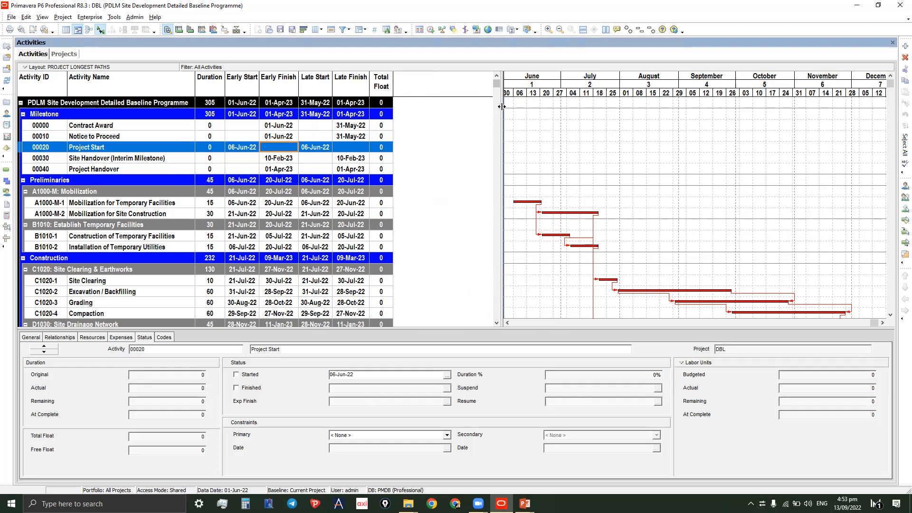
{"action": "left_click_drag", "start_coordinate": [407, 91], "coordinate": [403, 92]}
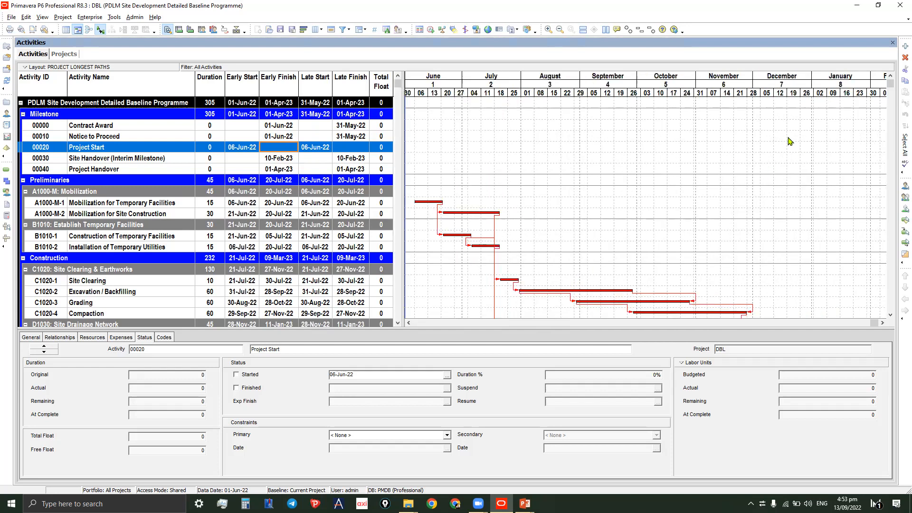
- Compress the Gantt timescale so the chart reaches March, save the layout and look over the activities
{"action": "left_click_drag", "start_coordinate": [852, 90], "coordinate": [766, 120]}
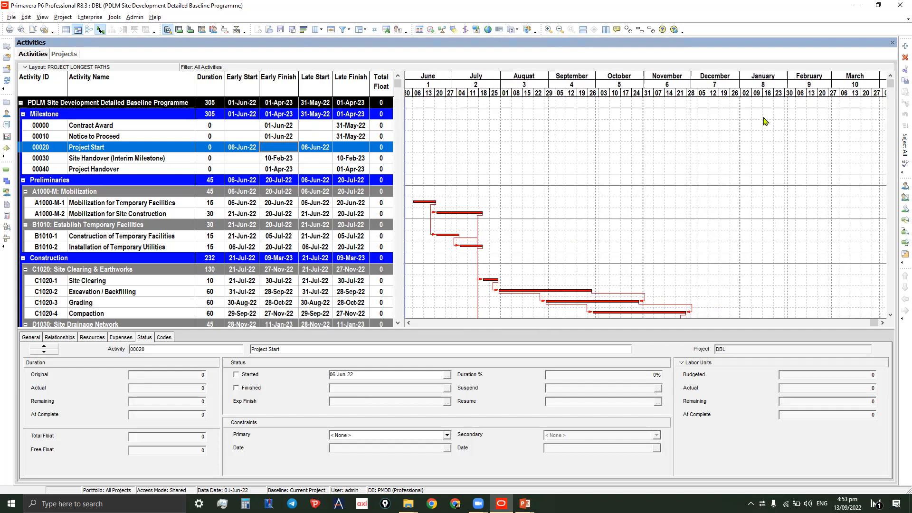
{"action": "left_click", "coordinate": [281, 30]}
{"action": "scroll", "coordinate": [333, 228], "scroll_direction": "down", "scroll_amount": 7}
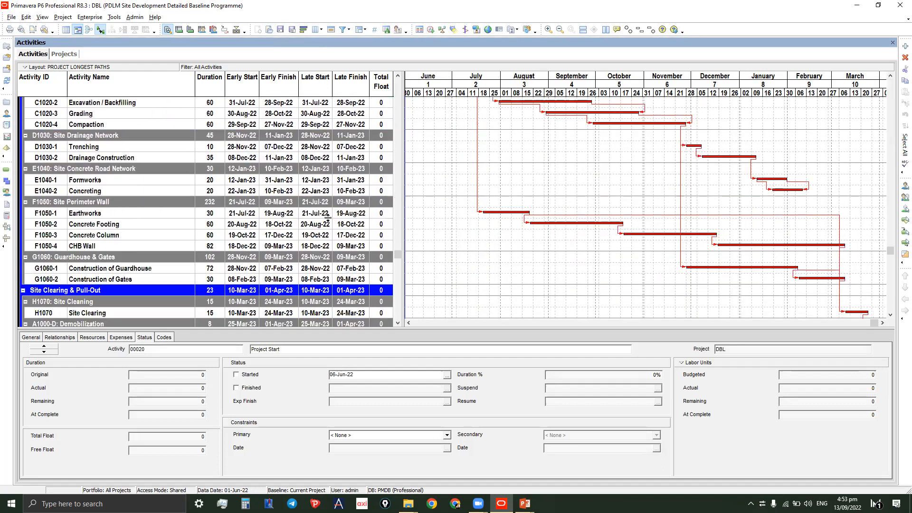
{"action": "scroll", "coordinate": [736, 198], "scroll_direction": "down", "scroll_amount": 1}
{"action": "scroll", "coordinate": [734, 196], "scroll_direction": "up", "scroll_amount": 4}
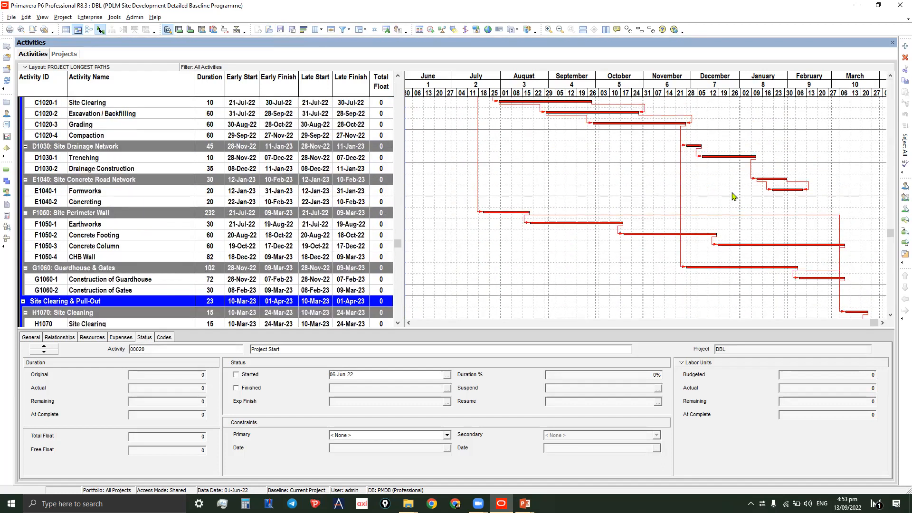
{"action": "scroll", "coordinate": [734, 197], "scroll_direction": "up", "scroll_amount": 4}
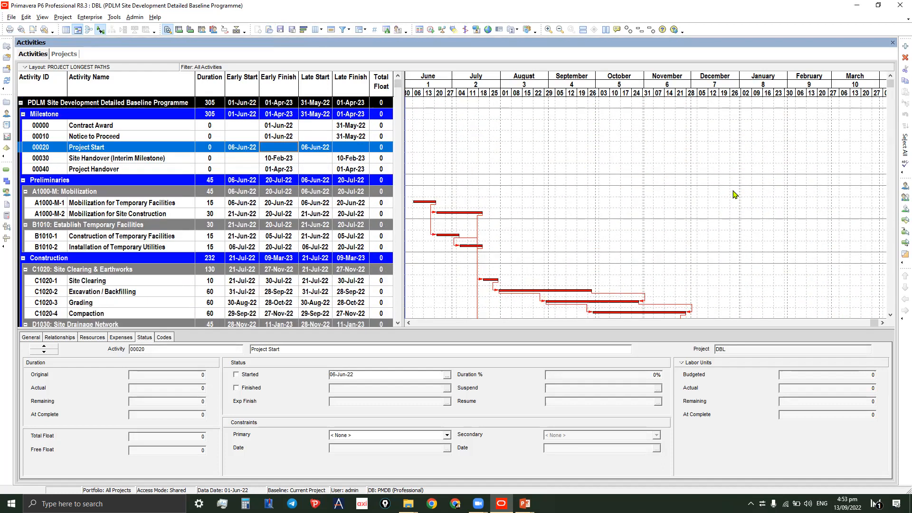
- Filter the activity table with the default Longest Path filter instead of All Activities
{"action": "left_click", "coordinate": [345, 32]}
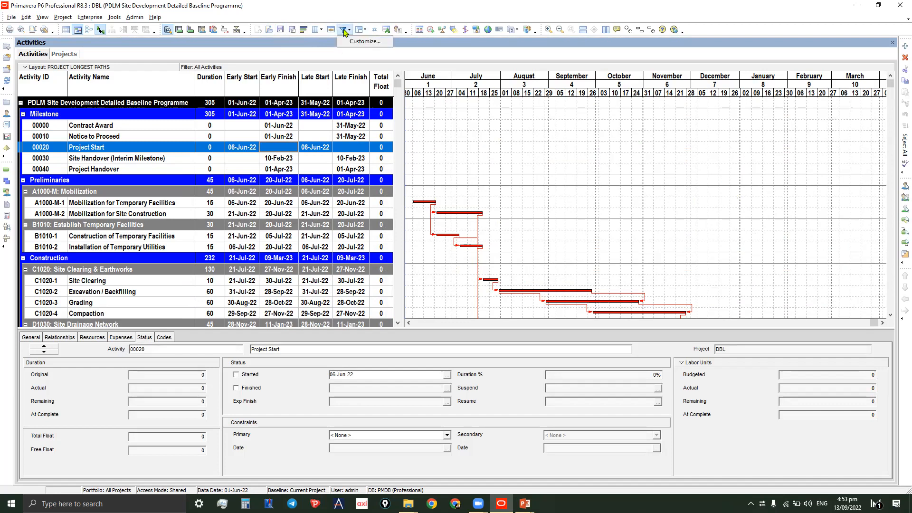
{"action": "left_click", "coordinate": [365, 41]}
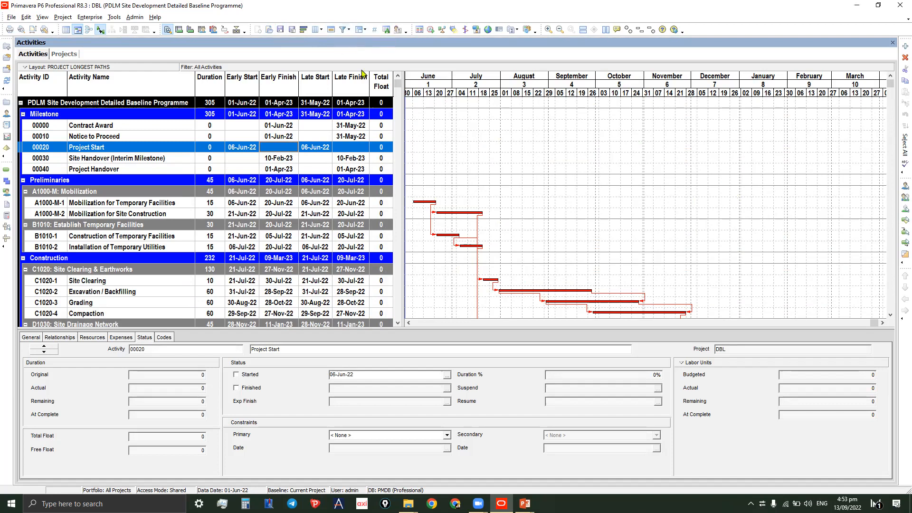
{"action": "left_click", "coordinate": [514, 305]}
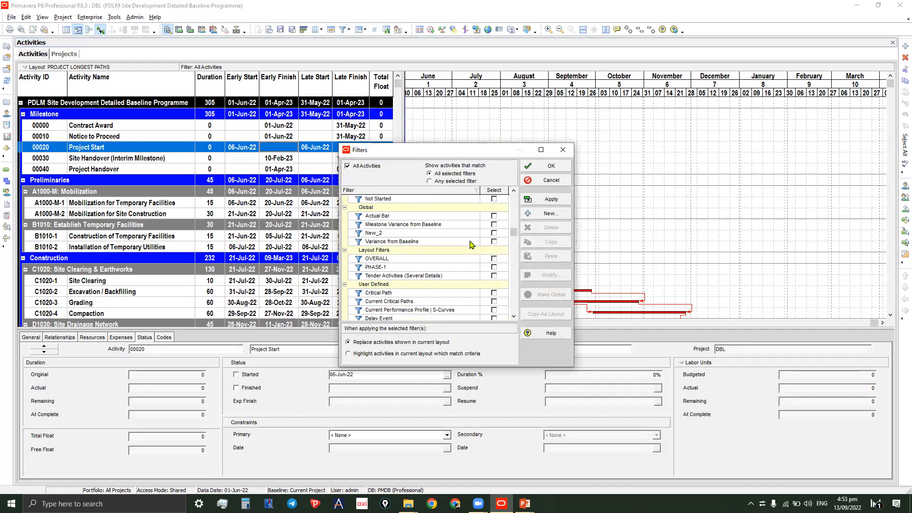
{"action": "left_click", "coordinate": [457, 232]}
{"action": "scroll", "coordinate": [453, 220], "scroll_direction": "down", "scroll_amount": 1}
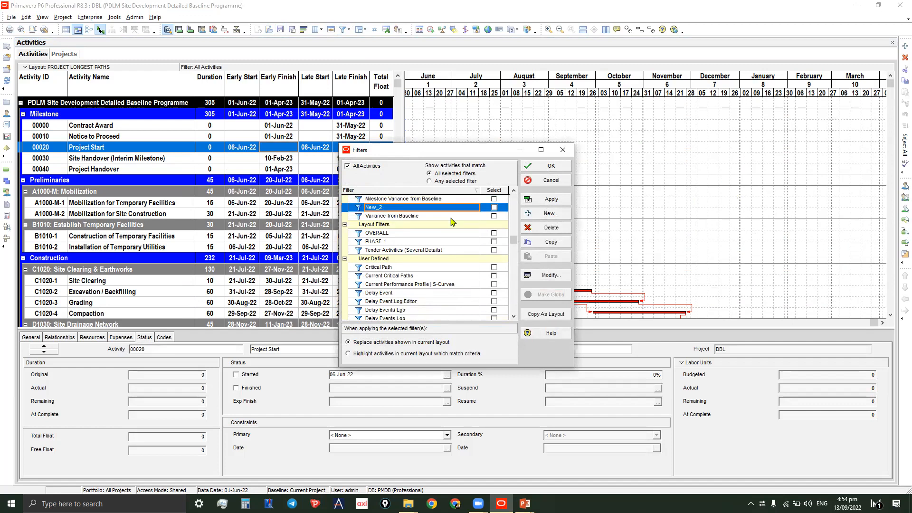
{"action": "scroll", "coordinate": [431, 301], "scroll_direction": "down", "scroll_amount": 1}
{"action": "scroll", "coordinate": [432, 301], "scroll_direction": "down", "scroll_amount": 6}
{"action": "left_click", "coordinate": [432, 301]}
{"action": "left_click", "coordinate": [440, 260]}
{"action": "scroll", "coordinate": [441, 260], "scroll_direction": "up", "scroll_amount": 13}
{"action": "scroll", "coordinate": [440, 260], "scroll_direction": "up", "scroll_amount": 3}
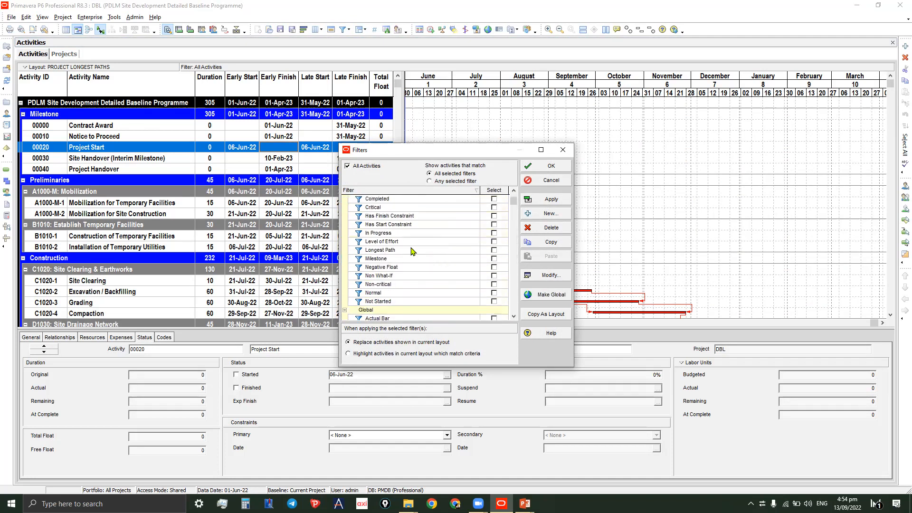
{"action": "left_click", "coordinate": [483, 251]}
{"action": "left_click", "coordinate": [494, 251]}
{"action": "left_click", "coordinate": [494, 251]}
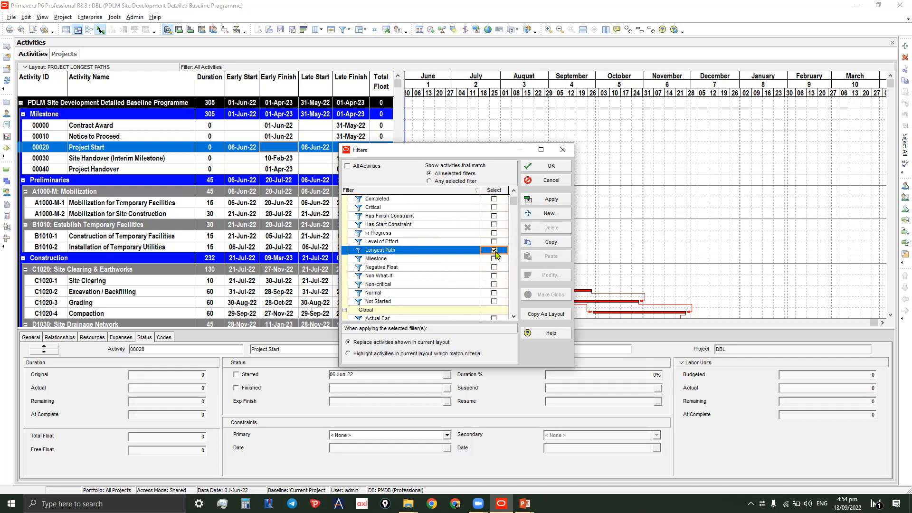
{"action": "left_click", "coordinate": [549, 203]}
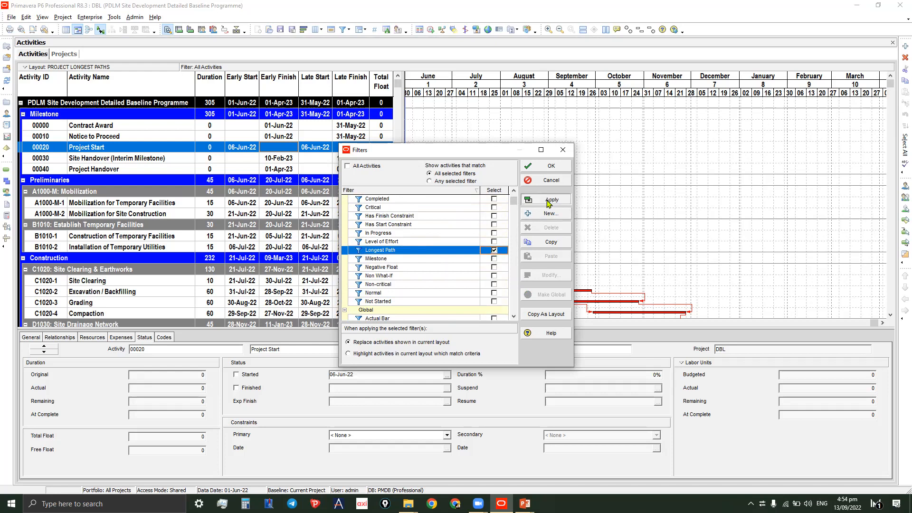
{"action": "left_click", "coordinate": [552, 168]}
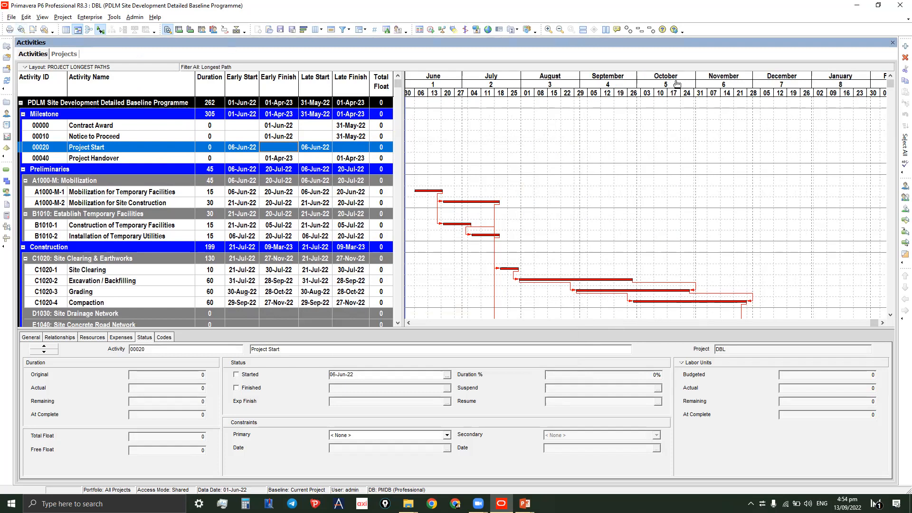
- Compress the filtered Gantt timescale so it reaches March and save the layout
{"action": "left_click_drag", "start_coordinate": [863, 90], "coordinate": [783, 104]}
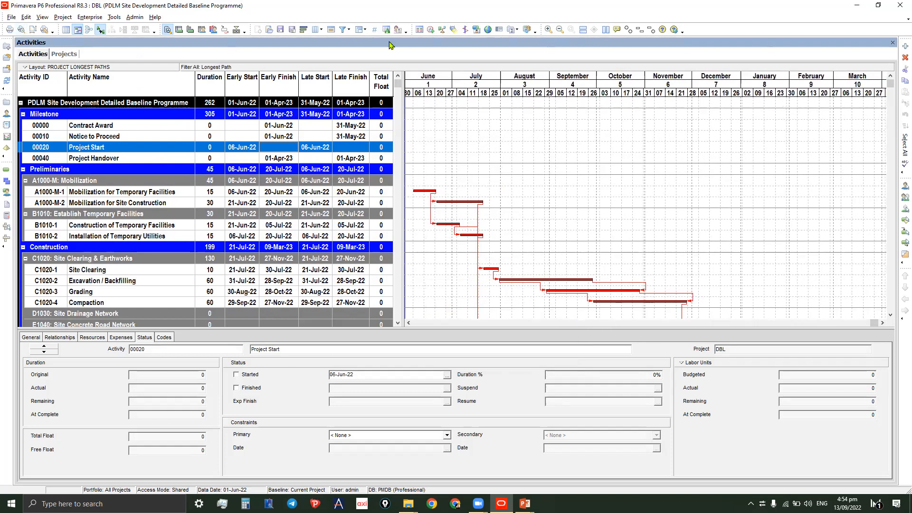
{"action": "left_click", "coordinate": [280, 30]}
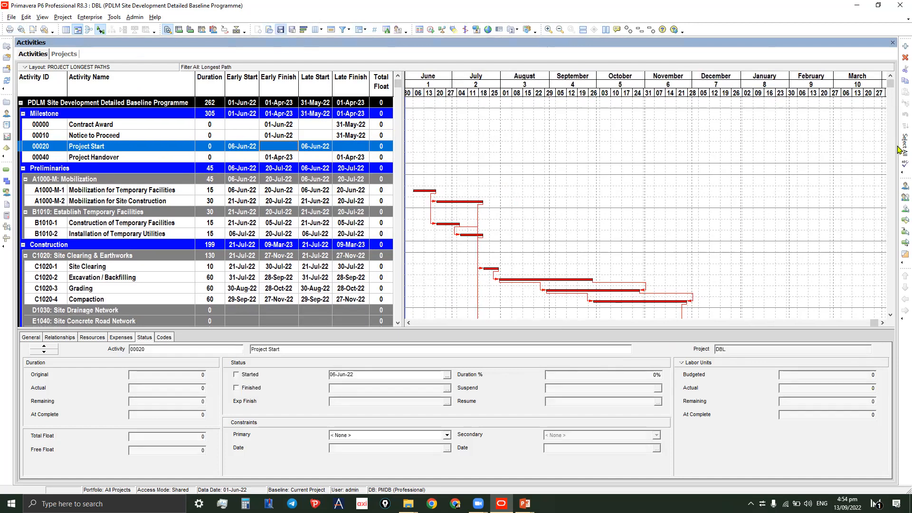
{"action": "left_click", "coordinate": [890, 274]}
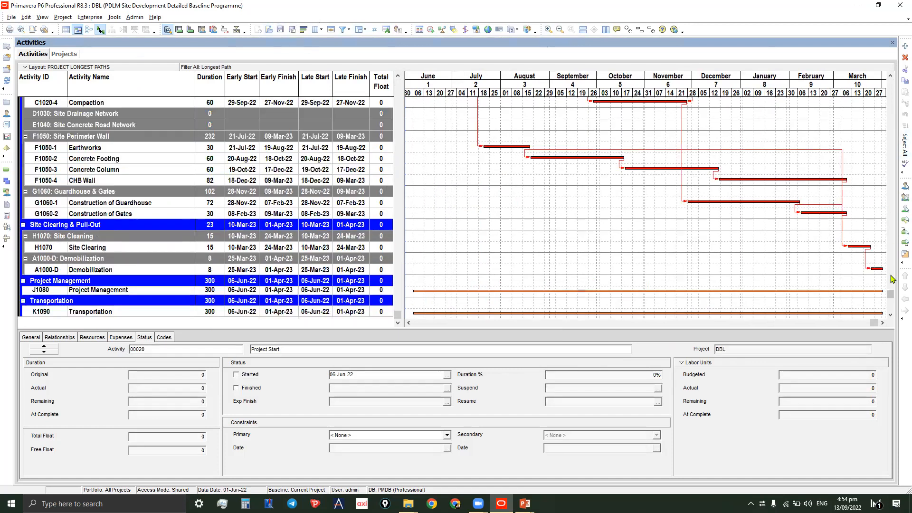
- In the print preview's page setup, replace the second title line of the middle header section with PROJECT LONGEST PATHS
{"action": "left_click", "coordinate": [21, 31]}
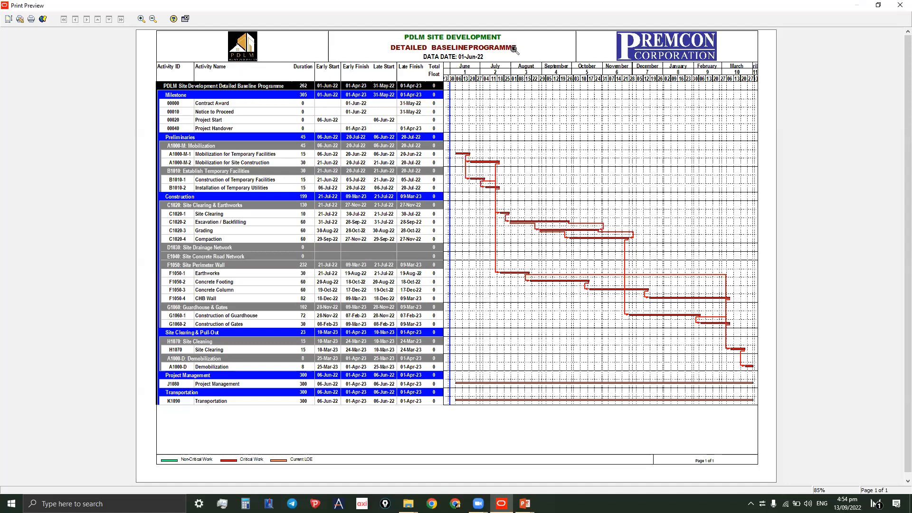
{"action": "left_click", "coordinate": [8, 20]}
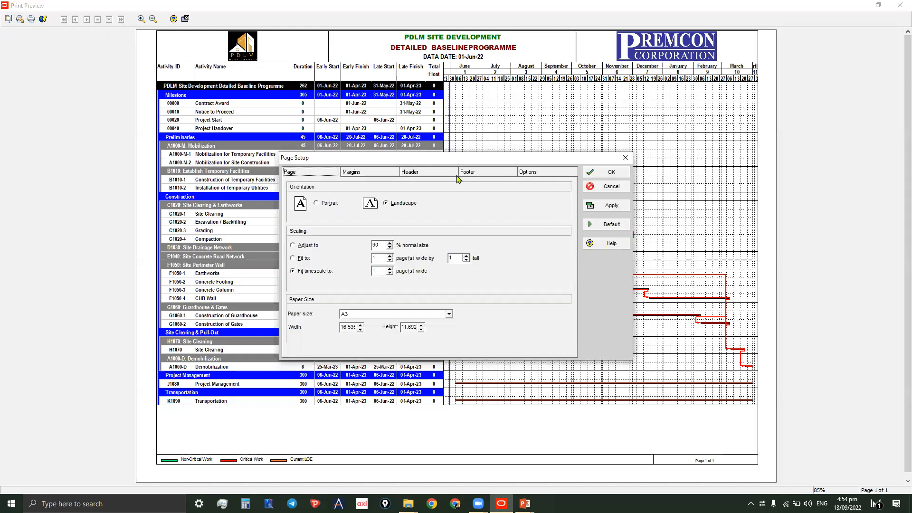
{"action": "left_click", "coordinate": [427, 174]}
{"action": "left_click_drag", "start_coordinate": [356, 314], "coordinate": [474, 310]}
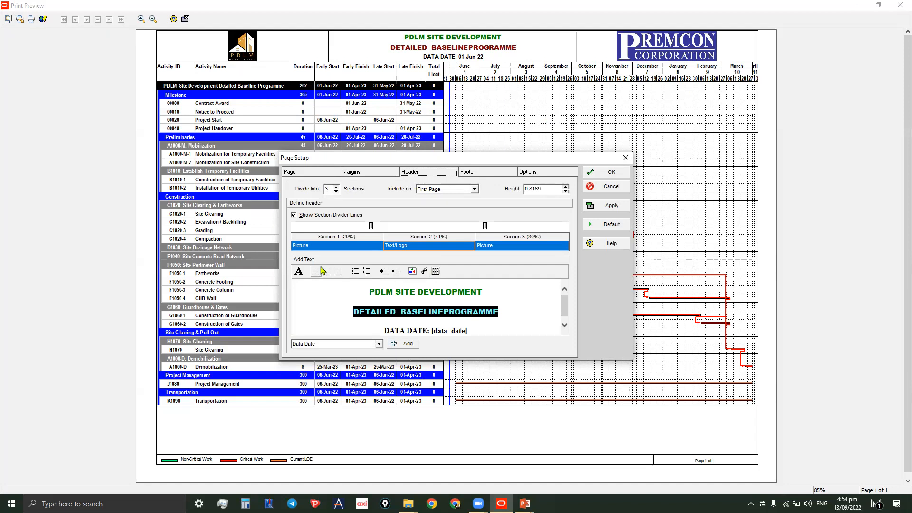
{"action": "left_click", "coordinate": [298, 271]}
{"action": "left_click", "coordinate": [528, 209]}
{"action": "type", "text": "PROJECT"}
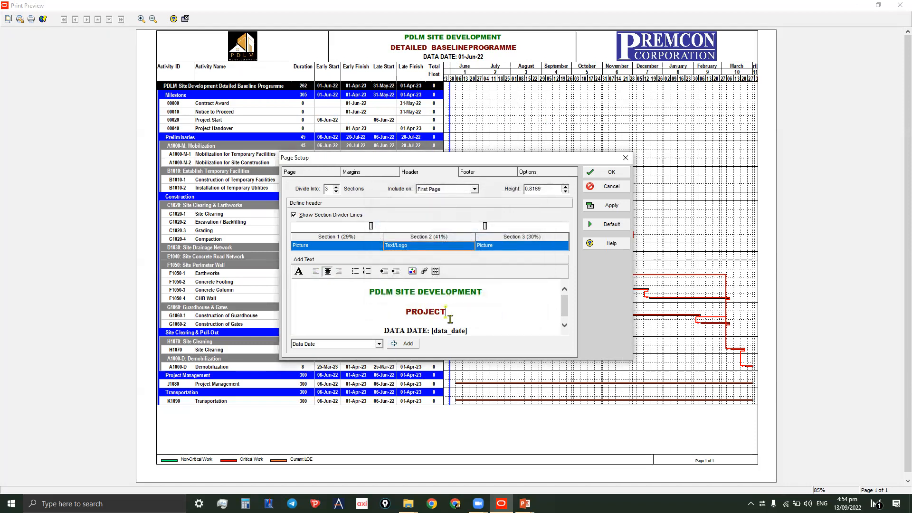
{"action": "type", "text": " LONGEST"}
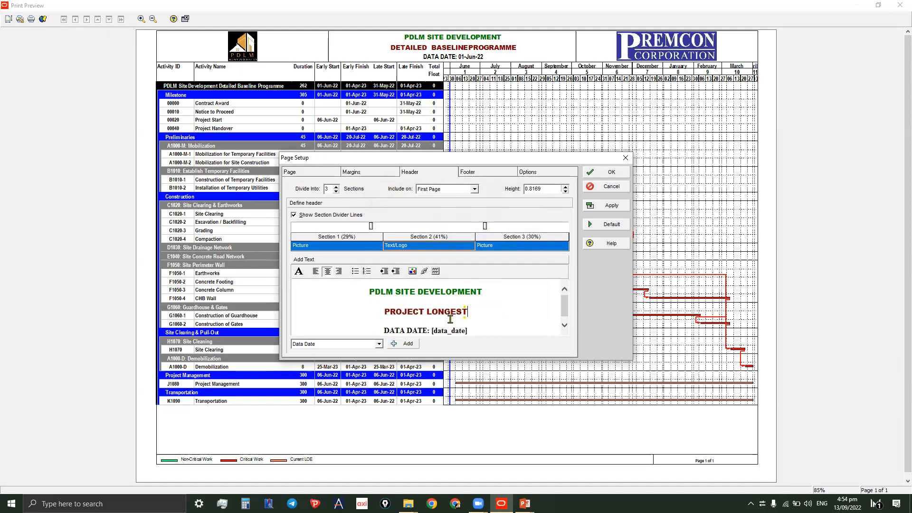
{"action": "type", "text": " PATHS"}
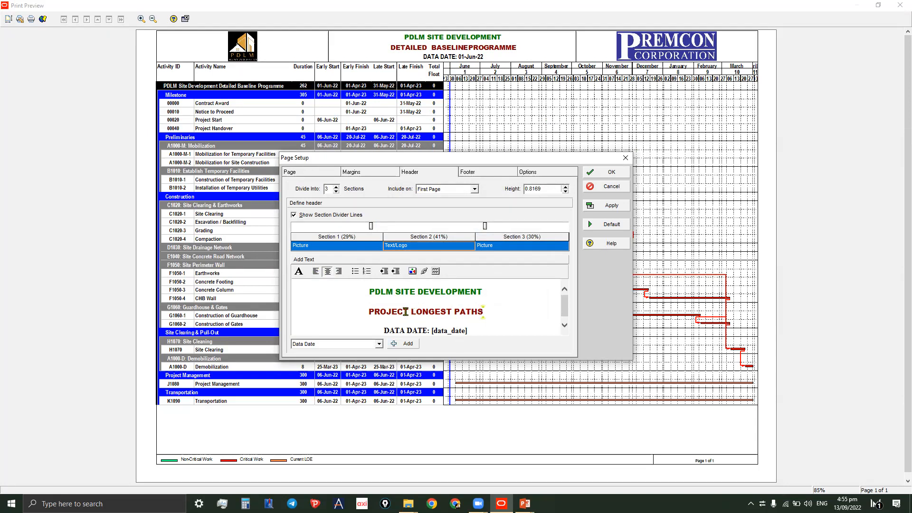
- Apply the centre header title PROJECT LONGEST PATHS to the printout and accept the page setup
{"action": "double_click", "coordinate": [484, 311]}
{"action": "left_click", "coordinate": [484, 311]}
{"action": "left_click_drag", "start_coordinate": [569, 162], "coordinate": [485, 172]}
{"action": "left_click", "coordinate": [524, 216]}
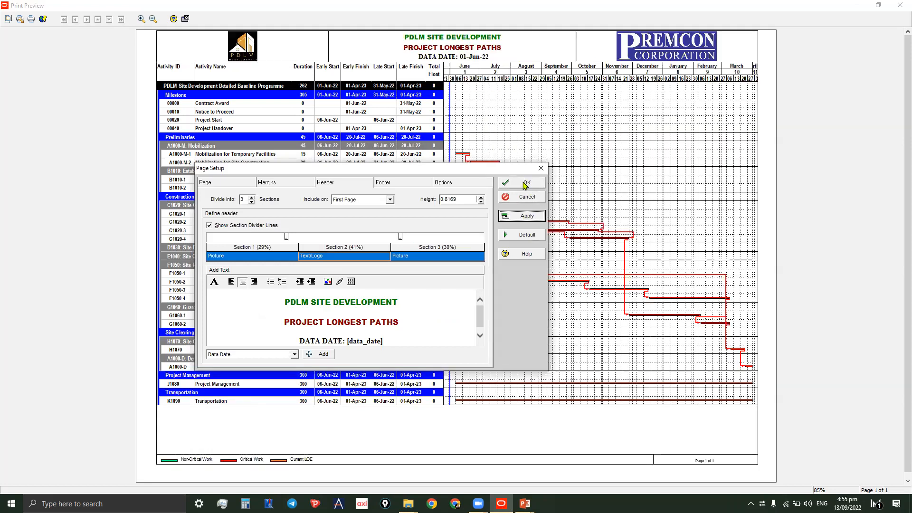
{"action": "left_click", "coordinate": [525, 183]}
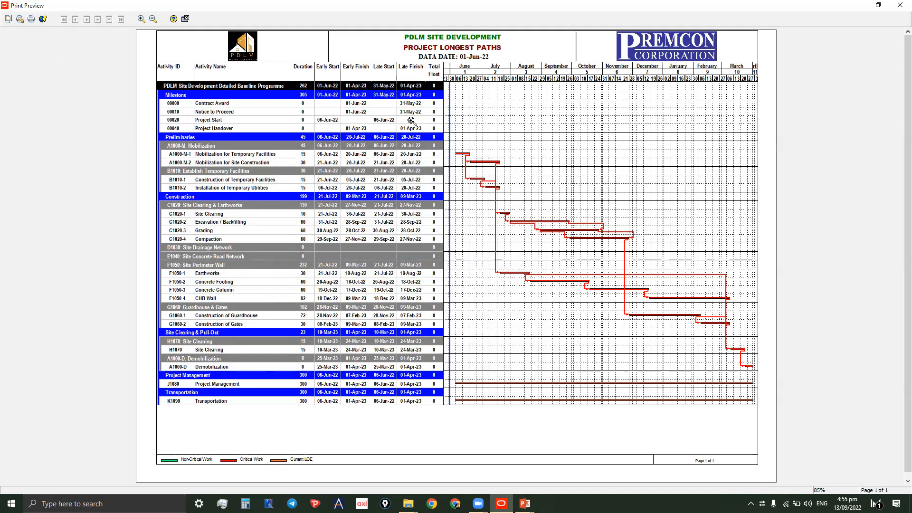
- Print the longest-path programme to PDF as PROJECT LONGEST PATHS in the Presentations folder, replacing the existing file, and close the preview
{"action": "left_click", "coordinate": [31, 19]}
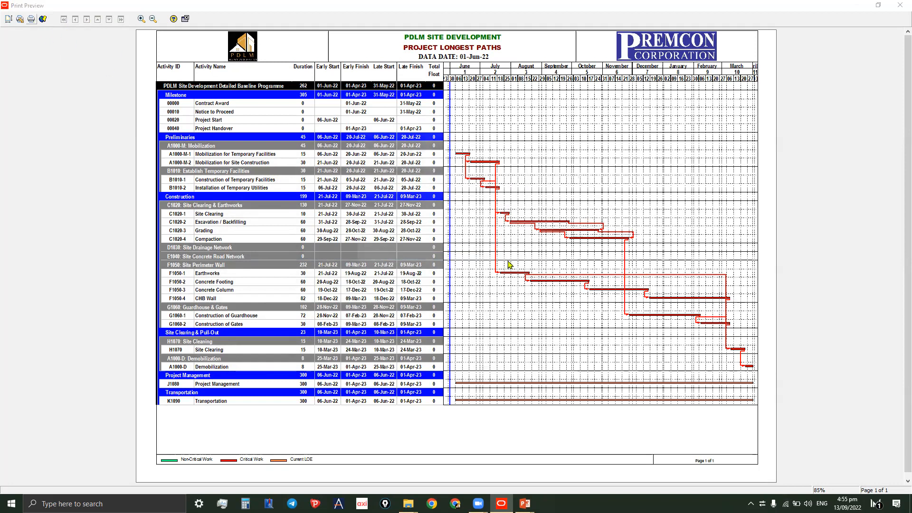
{"action": "left_click", "coordinate": [499, 263]}
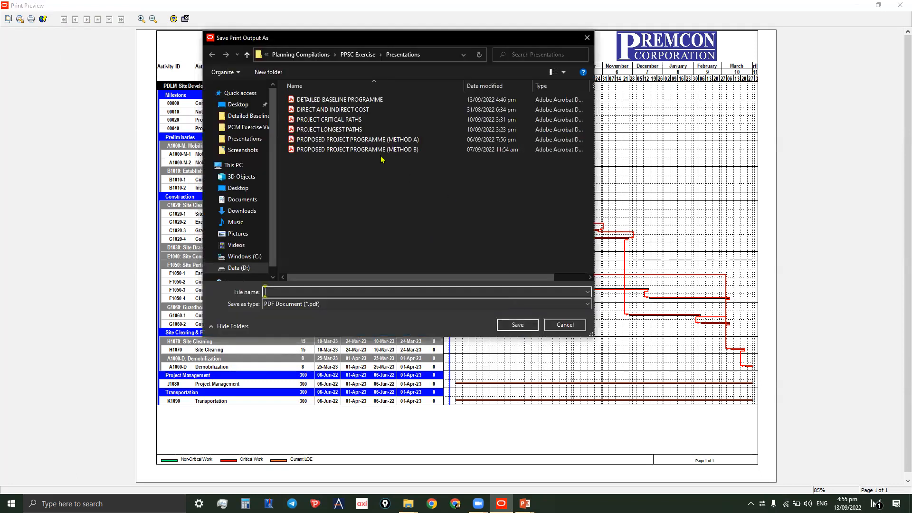
{"action": "left_click", "coordinate": [349, 130]}
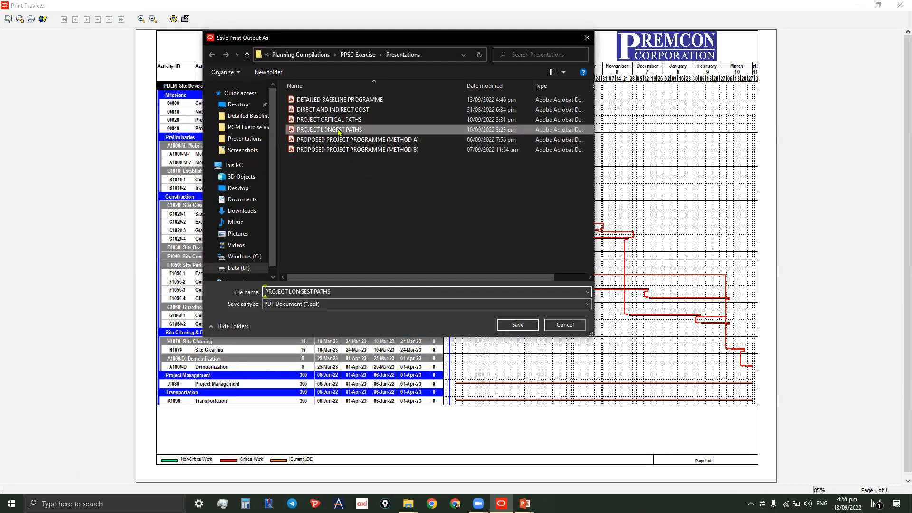
{"action": "left_click", "coordinate": [354, 122]}
{"action": "left_click", "coordinate": [352, 132]}
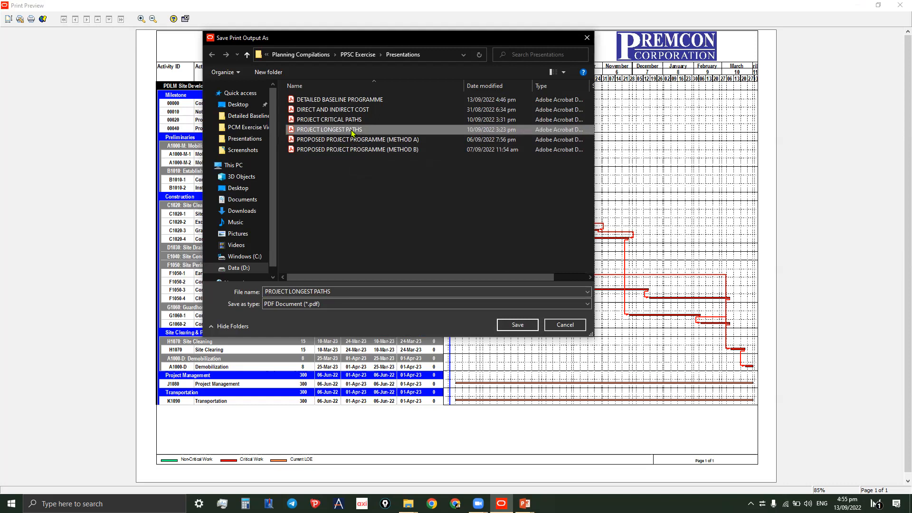
{"action": "left_click", "coordinate": [516, 325]}
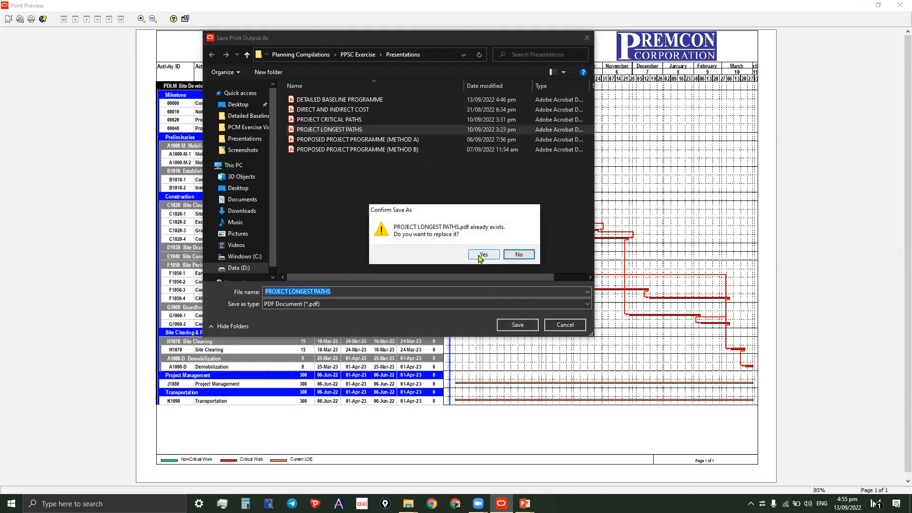
{"action": "left_click", "coordinate": [482, 256]}
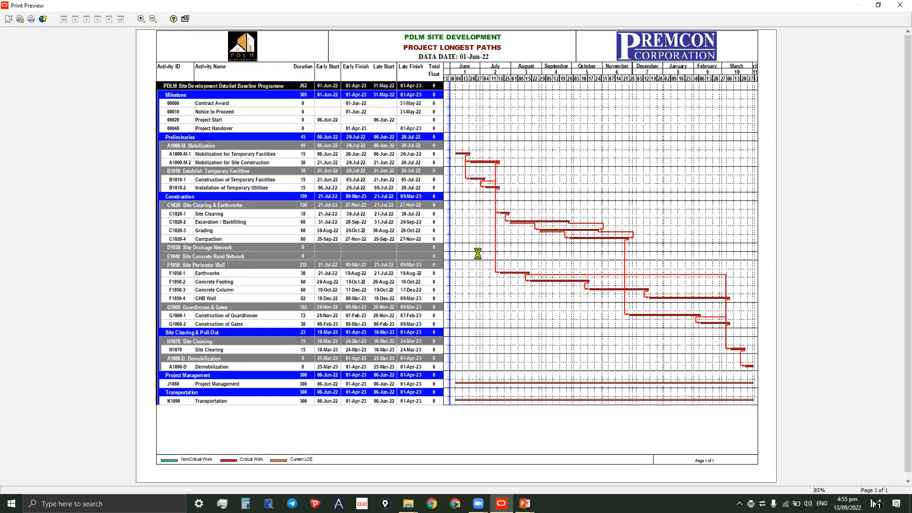
{"action": "left_click", "coordinate": [463, 277]}
{"action": "left_click", "coordinate": [186, 19]}
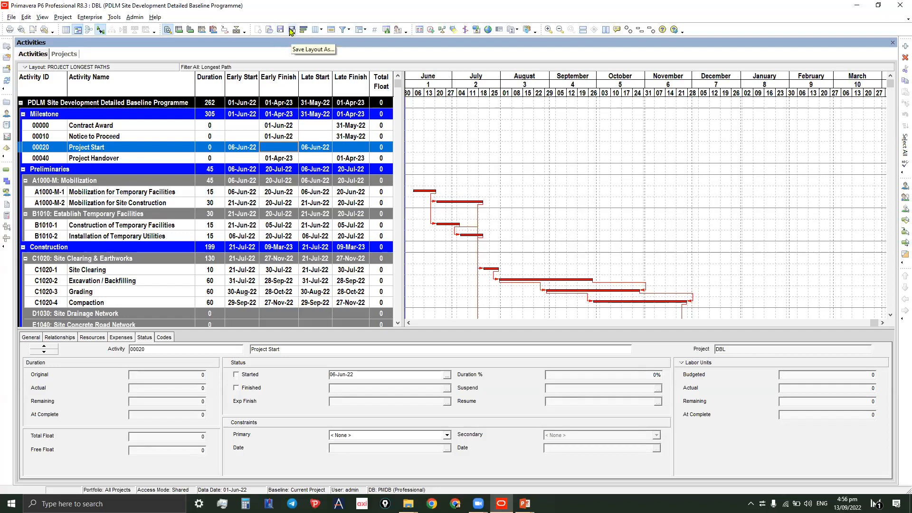
- Save the current layout as a new layout named PROJECT CRITICAL PATHS, available to the Project
{"action": "left_click", "coordinate": [294, 31]}
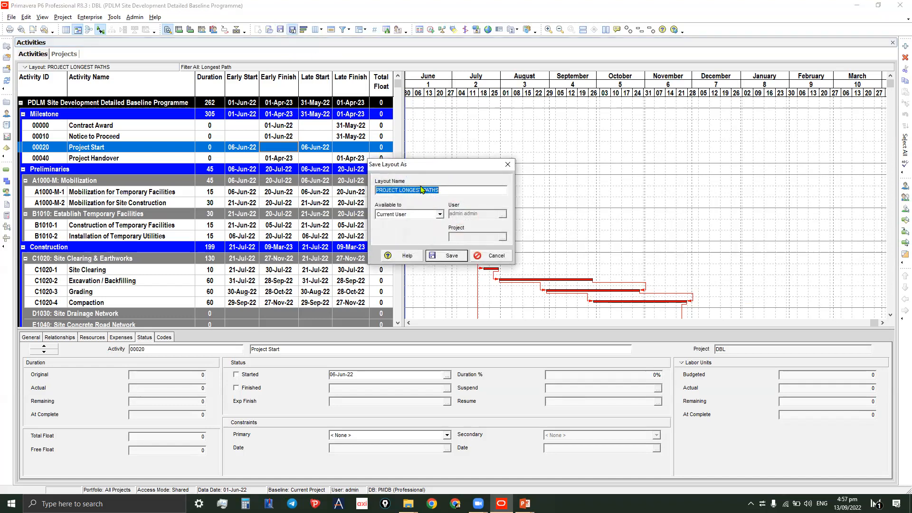
{"action": "left_click", "coordinate": [426, 191]}
{"action": "key", "text": "BackSpace"}
{"action": "key", "text": "BackSpace"}
{"action": "key", "text": "BackSpace"}
{"action": "key", "text": "BackSpace"}
{"action": "key", "text": "BackSpace"}
{"action": "key", "text": "BackSpace"}
{"action": "key", "text": "BackSpace"}
{"action": "key", "text": "BackSpace"}
{"action": "type", "text": "CRITICAL"}
{"action": "left_click", "coordinate": [408, 214]}
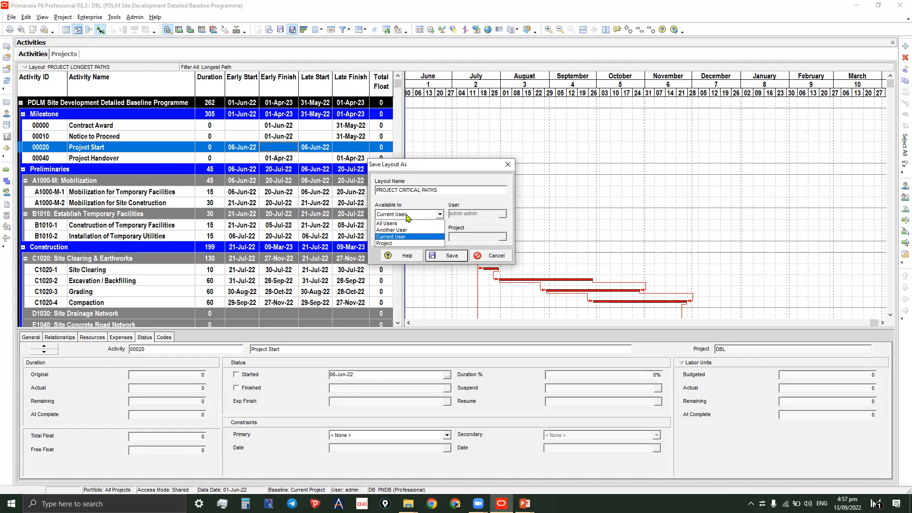
{"action": "left_click", "coordinate": [387, 244]}
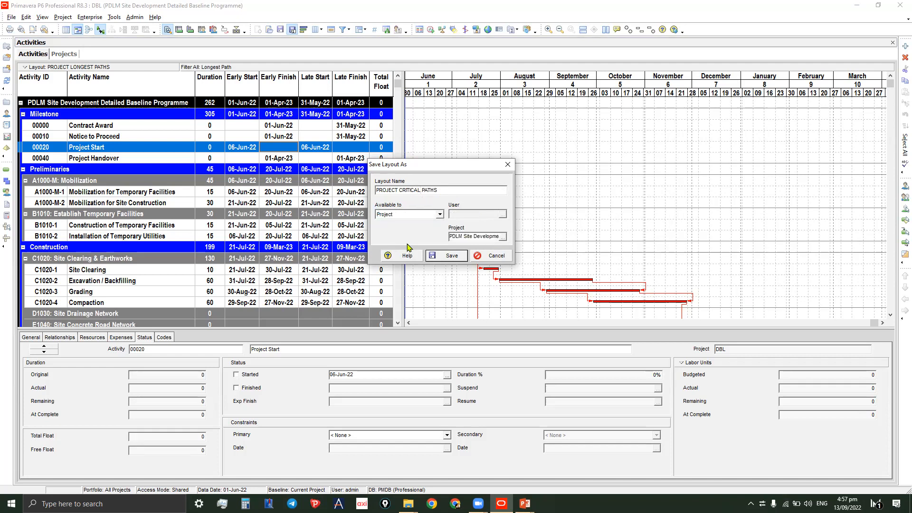
{"action": "left_click", "coordinate": [451, 256]}
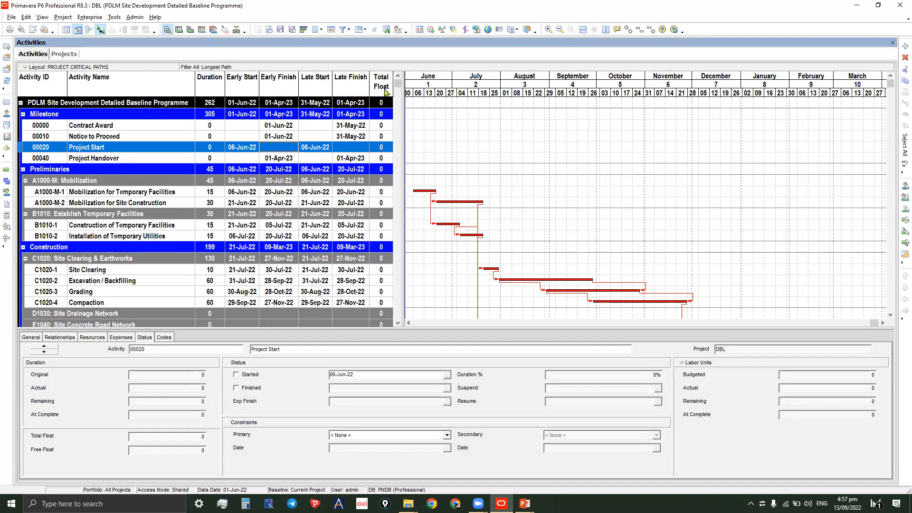
- Replace the PROJECT LONGEST PATHS text in the print header with the Layout Name field, apply it, and close the preview
{"action": "left_click", "coordinate": [19, 30]}
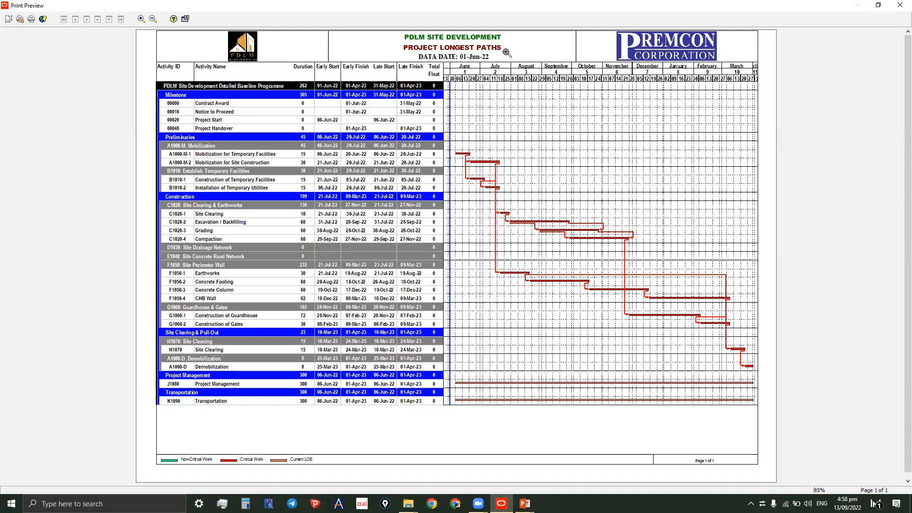
{"action": "left_click", "coordinate": [9, 19]}
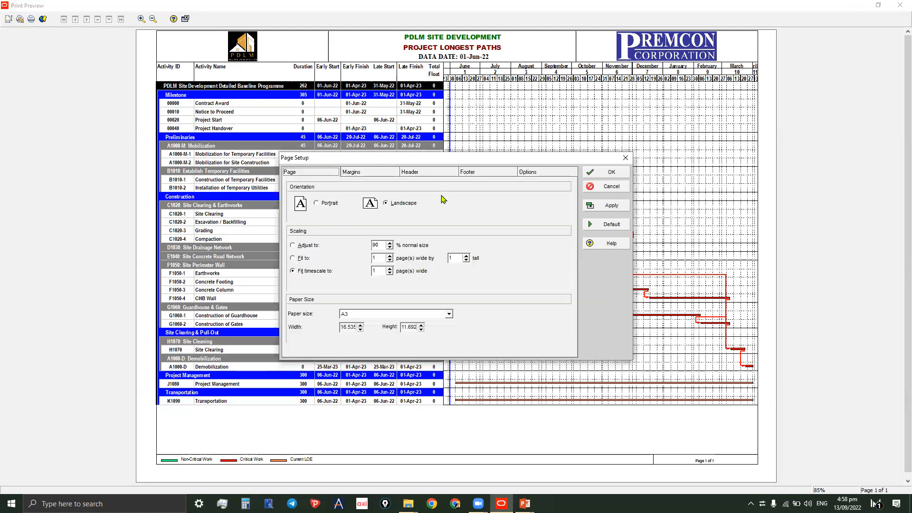
{"action": "left_click", "coordinate": [420, 175]}
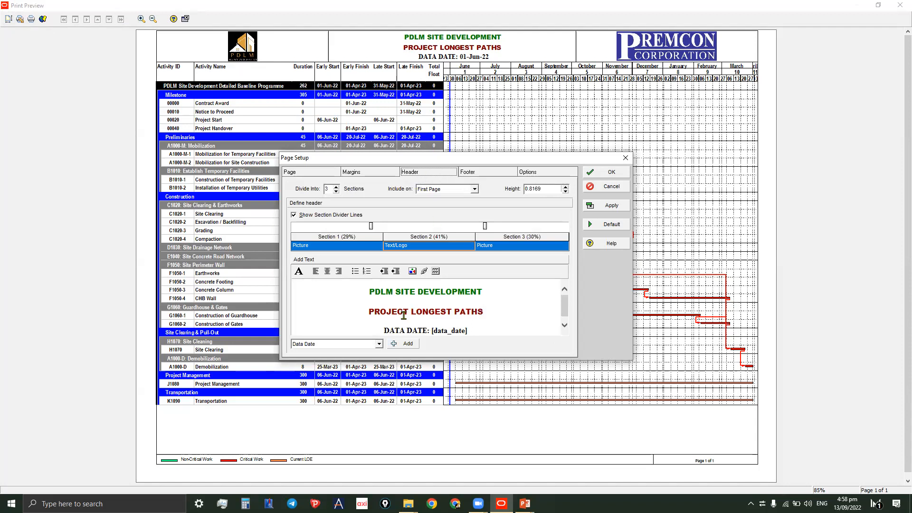
{"action": "left_click_drag", "start_coordinate": [368, 312], "coordinate": [463, 312]}
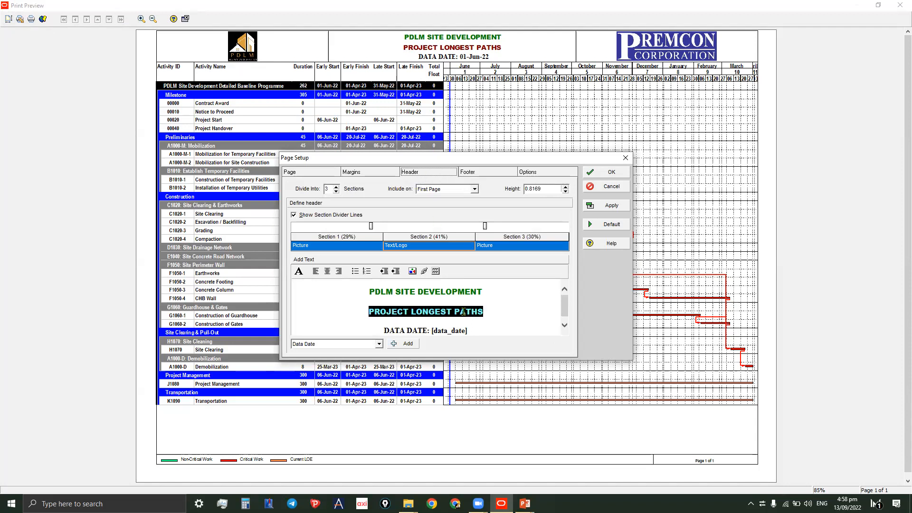
{"action": "left_click", "coordinate": [379, 345]}
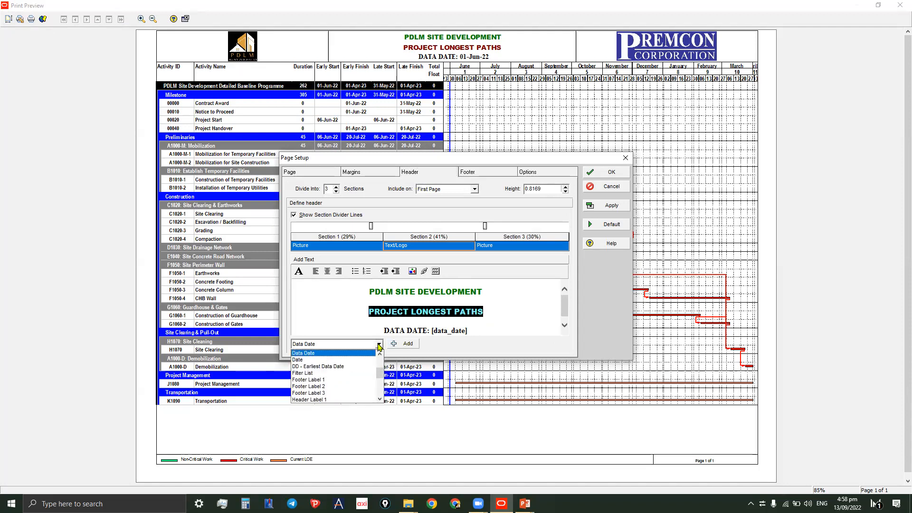
{"action": "scroll", "coordinate": [314, 383], "scroll_direction": "down", "scroll_amount": 1}
{"action": "scroll", "coordinate": [314, 382], "scroll_direction": "down", "scroll_amount": 2}
{"action": "left_click", "coordinate": [316, 380]}
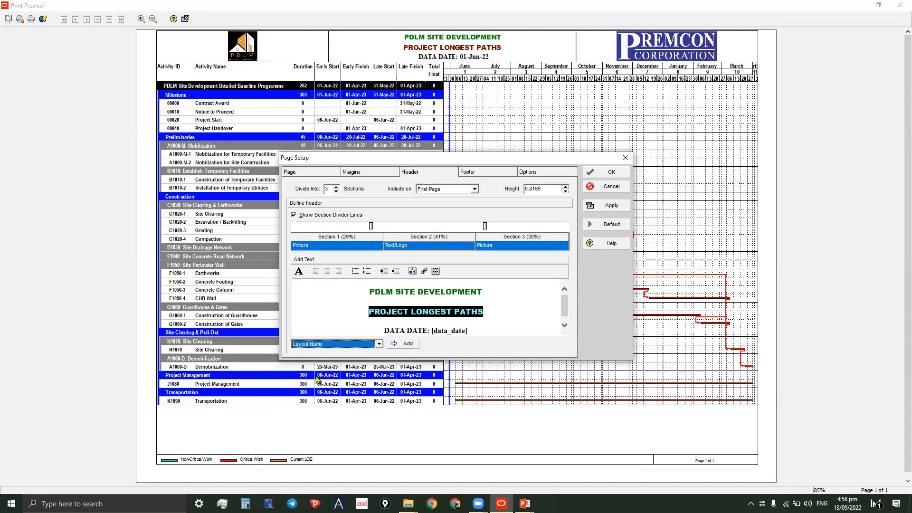
{"action": "left_click", "coordinate": [404, 343]}
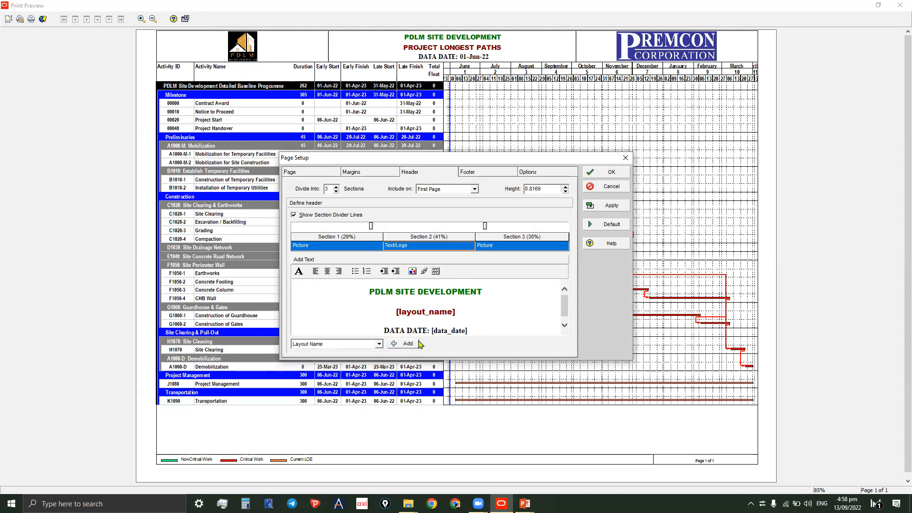
{"action": "left_click", "coordinate": [612, 206]}
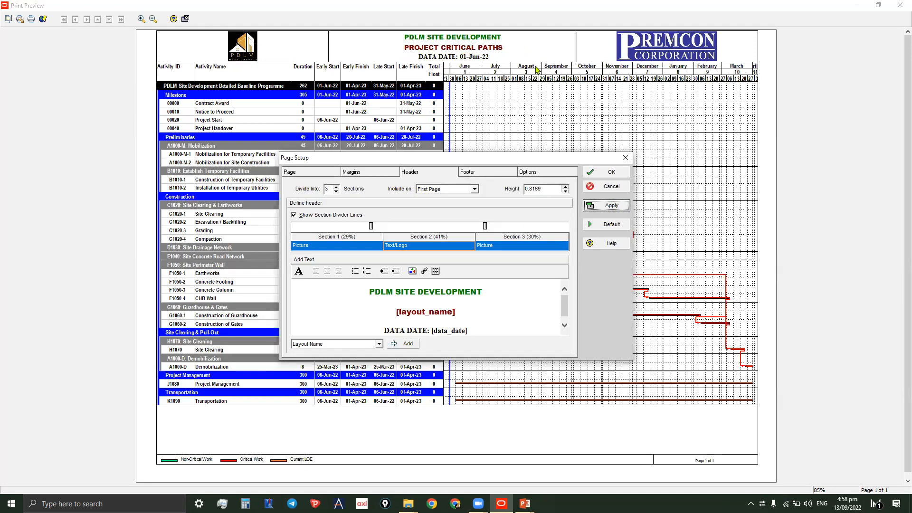
{"action": "left_click", "coordinate": [612, 175]}
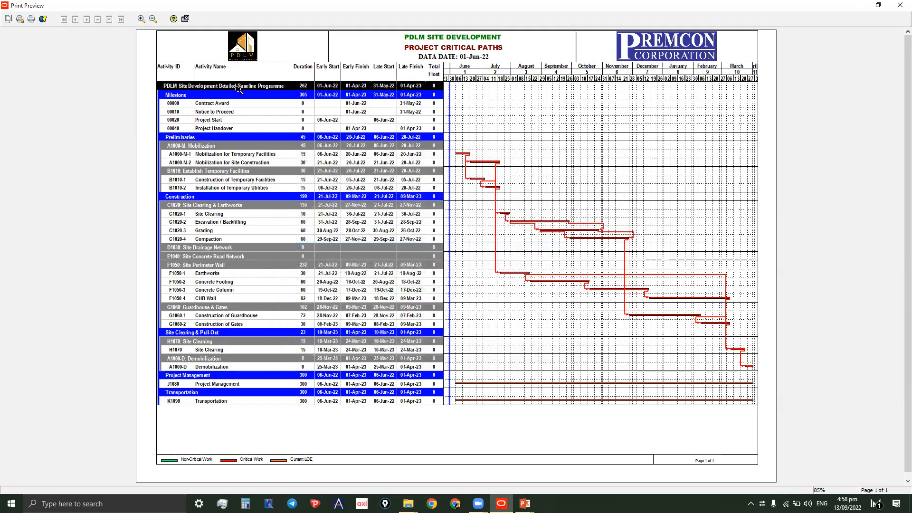
{"action": "left_click", "coordinate": [186, 19]}
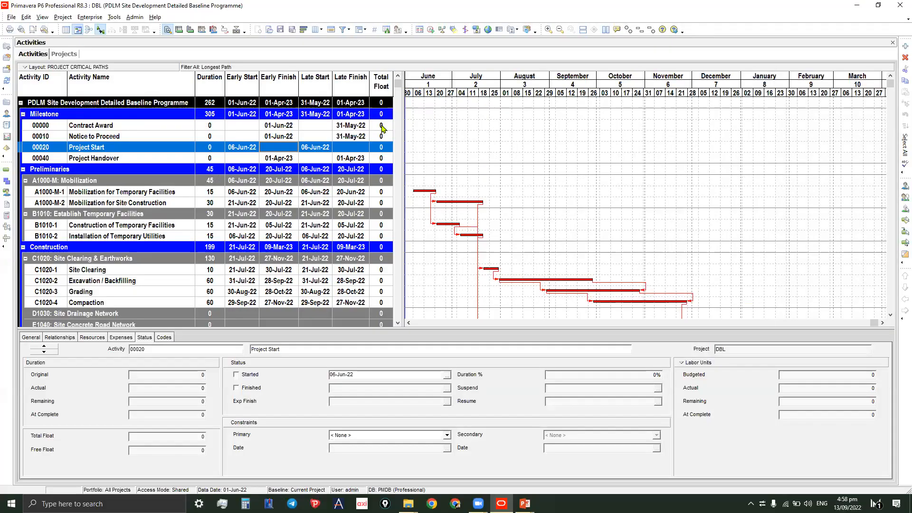
{"action": "left_click", "coordinate": [381, 128]}
{"action": "scroll", "coordinate": [378, 124], "scroll_direction": "down", "scroll_amount": 1}
{"action": "scroll", "coordinate": [375, 120], "scroll_direction": "up", "scroll_amount": 1}
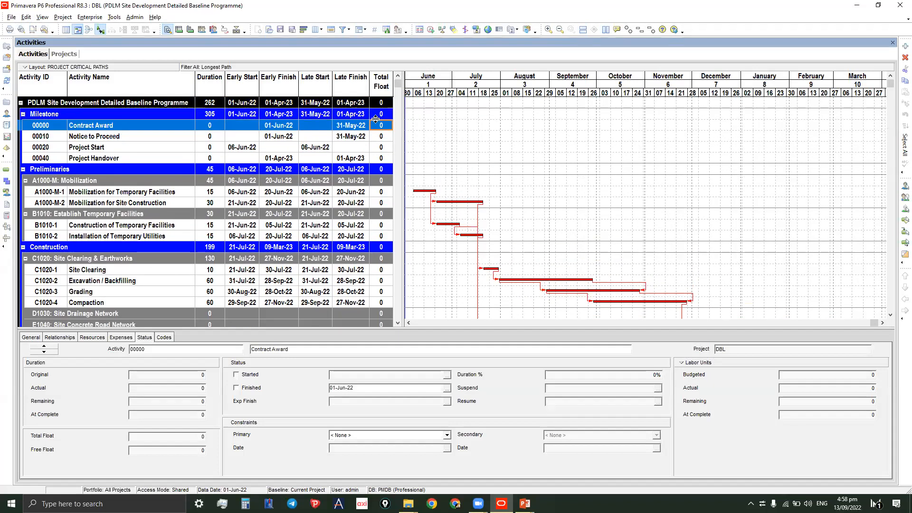
{"action": "left_click", "coordinate": [360, 138]}
{"action": "left_click", "coordinate": [357, 127]}
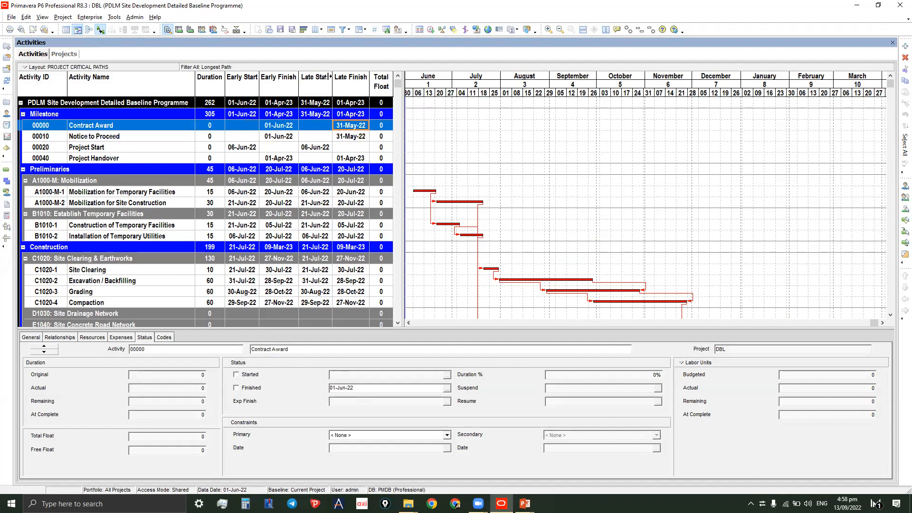
- Create a new activity filter and name it Critical Paths
{"action": "left_click", "coordinate": [344, 30]}
{"action": "left_click", "coordinate": [362, 42]}
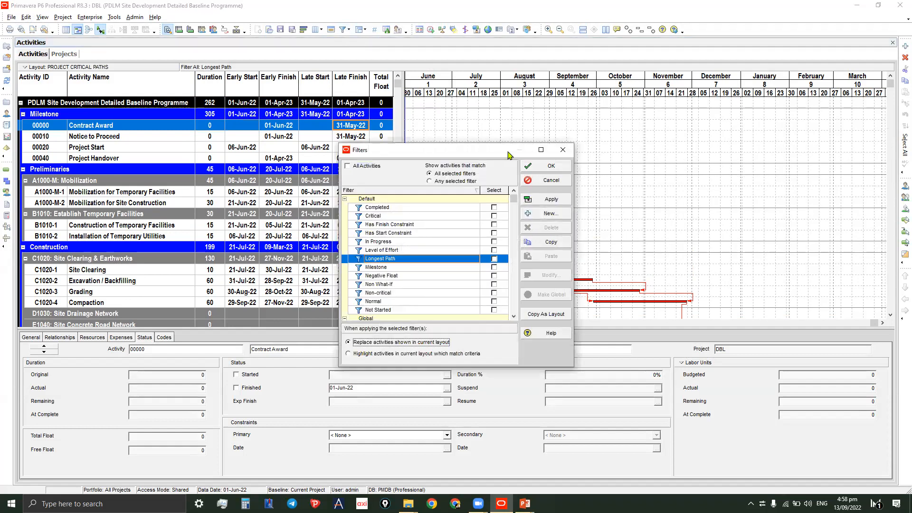
{"action": "left_click_drag", "start_coordinate": [505, 155], "coordinate": [577, 122]}
{"action": "left_click", "coordinate": [479, 243]}
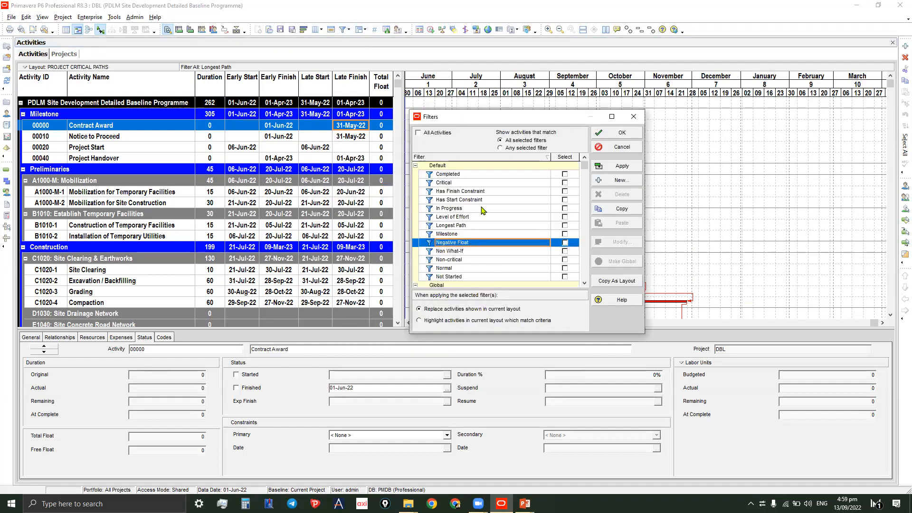
{"action": "left_click", "coordinate": [488, 183]}
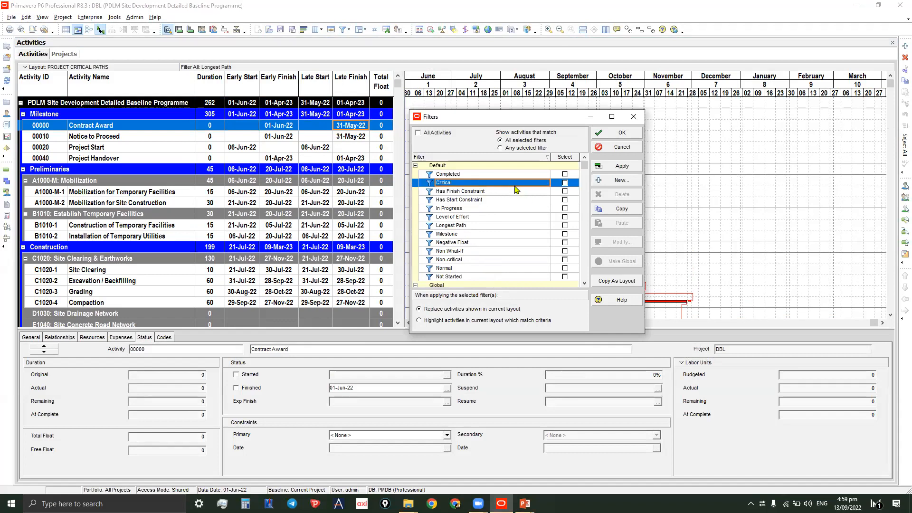
{"action": "left_click", "coordinate": [490, 201]}
{"action": "scroll", "coordinate": [490, 202], "scroll_direction": "down", "scroll_amount": 2}
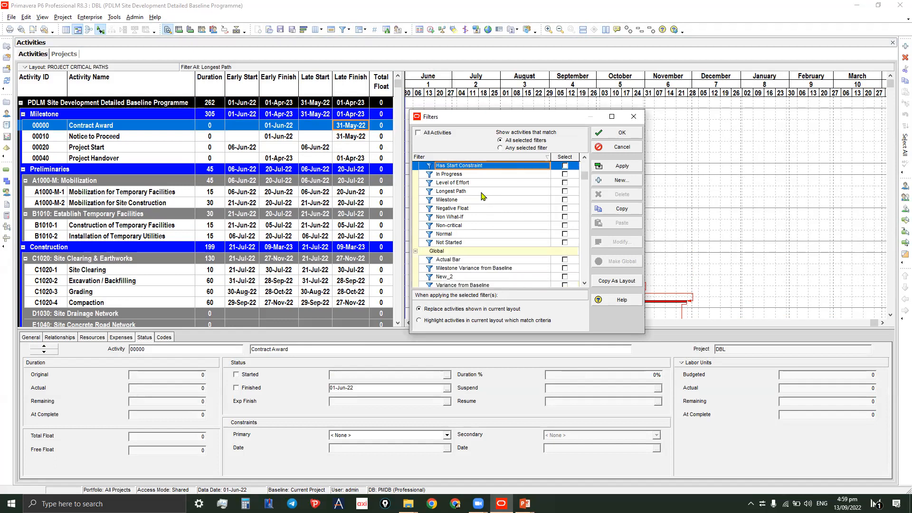
{"action": "left_click", "coordinate": [630, 185]}
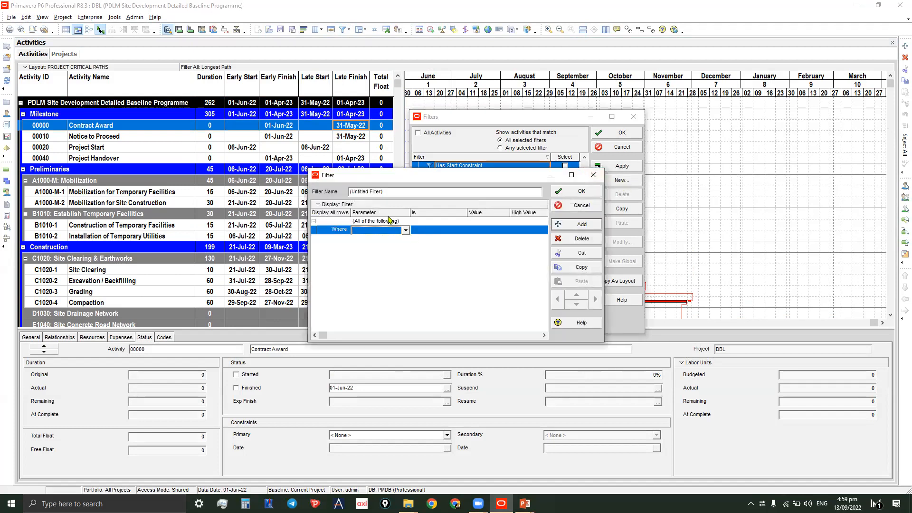
{"action": "left_click", "coordinate": [390, 191]}
{"action": "left_click_drag", "start_coordinate": [380, 191], "coordinate": [328, 193]}
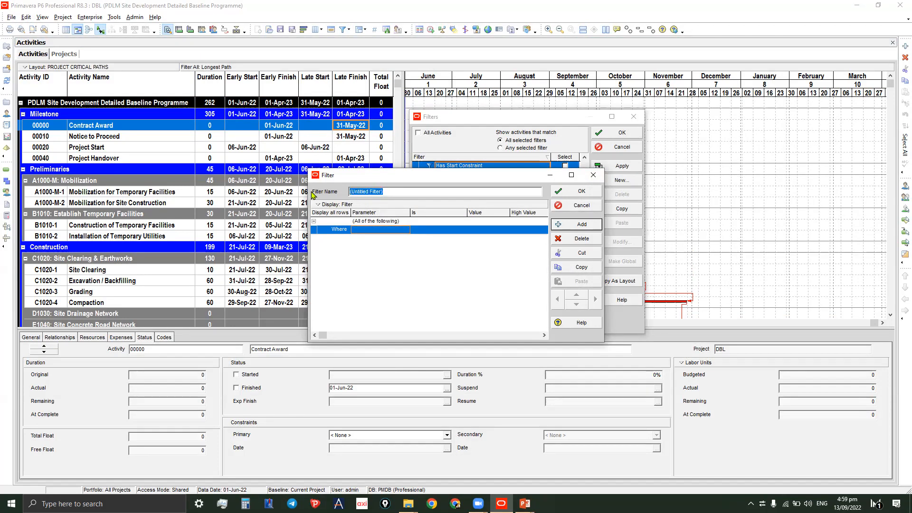
{"action": "type", "text": "cRITICAL pATH"}
{"action": "key", "text": "BackSpace"}
{"action": "key", "text": "BackSpace"}
{"action": "key", "text": "BackSpace"}
{"action": "key", "text": "BackSpace"}
{"action": "key", "text": "BackSpace"}
{"action": "key", "text": "BackSpace"}
{"action": "key", "text": "BackSpace"}
{"action": "key", "text": "BackSpace"}
{"action": "key", "text": "BackSpace"}
{"action": "key", "text": "BackSpace"}
{"action": "key", "text": "BackSpace"}
{"action": "key", "text": "BackSpace"}
{"action": "type", "text": "Critical Paths"}
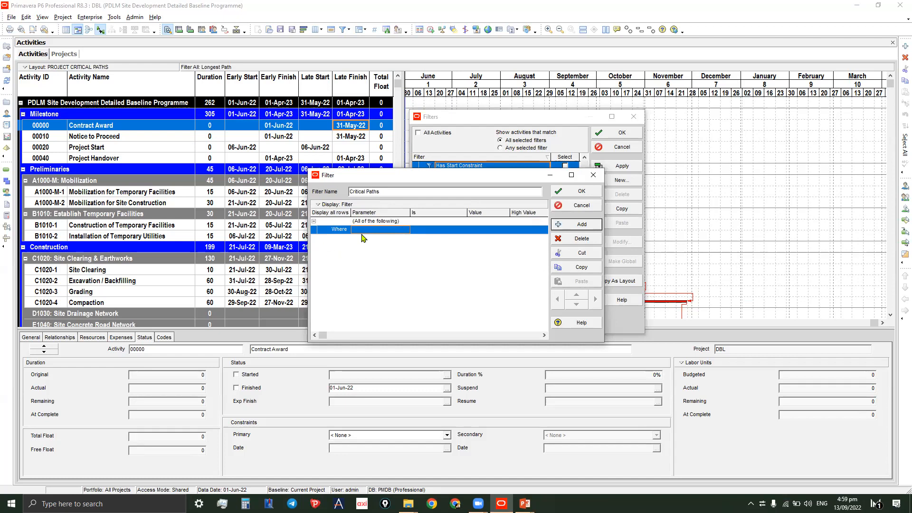
- Set the Critical Paths filter's condition to Total Float is less than or equals
{"action": "left_click", "coordinate": [379, 232]}
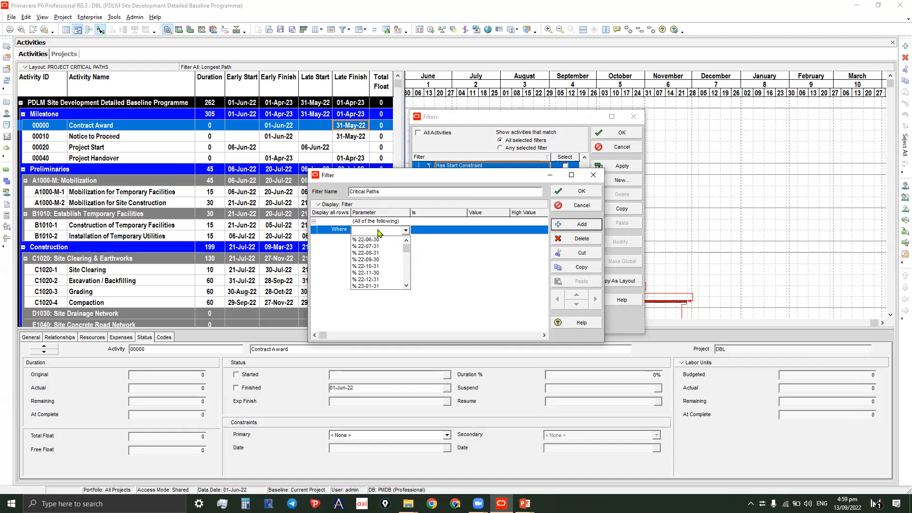
{"action": "key", "text": "t"}
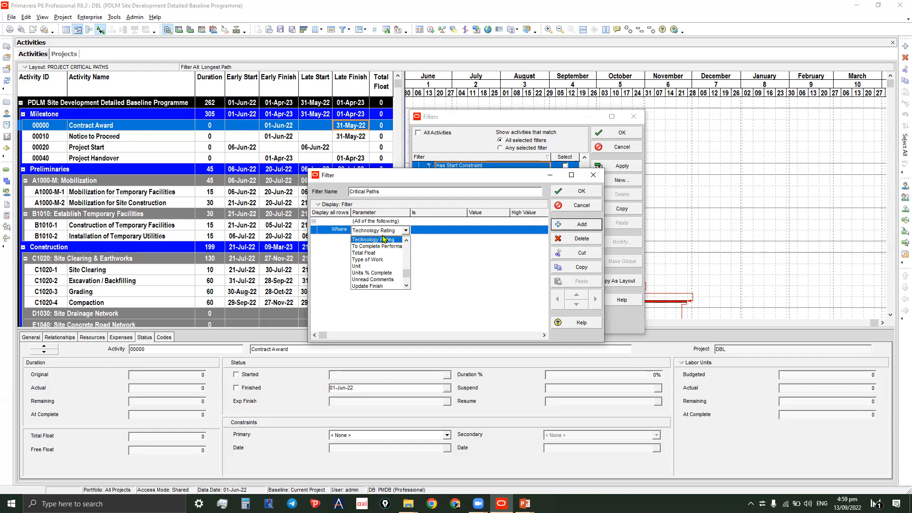
{"action": "left_click", "coordinate": [374, 254]}
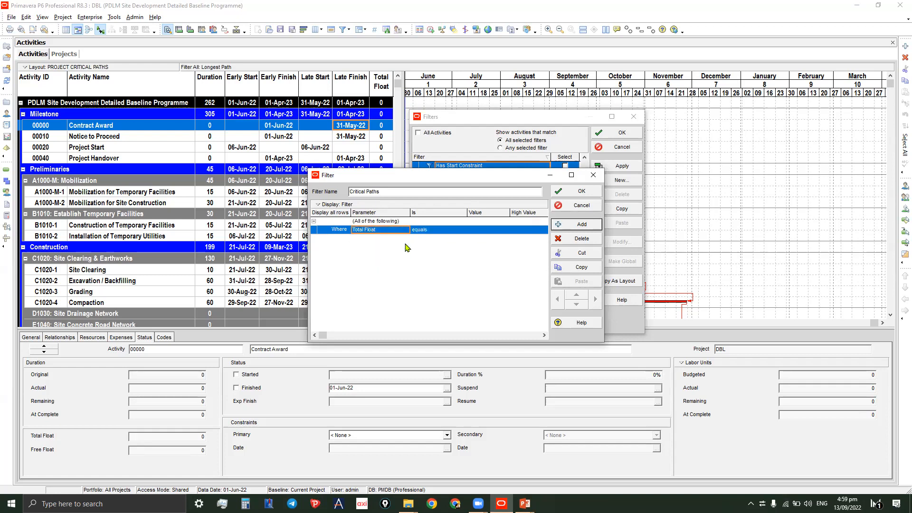
{"action": "left_click", "coordinate": [434, 231]}
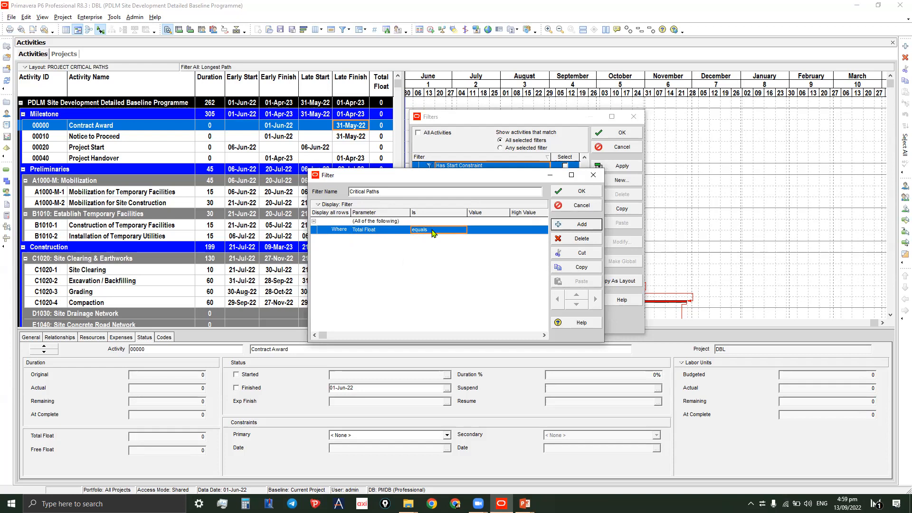
{"action": "left_click", "coordinate": [433, 232]}
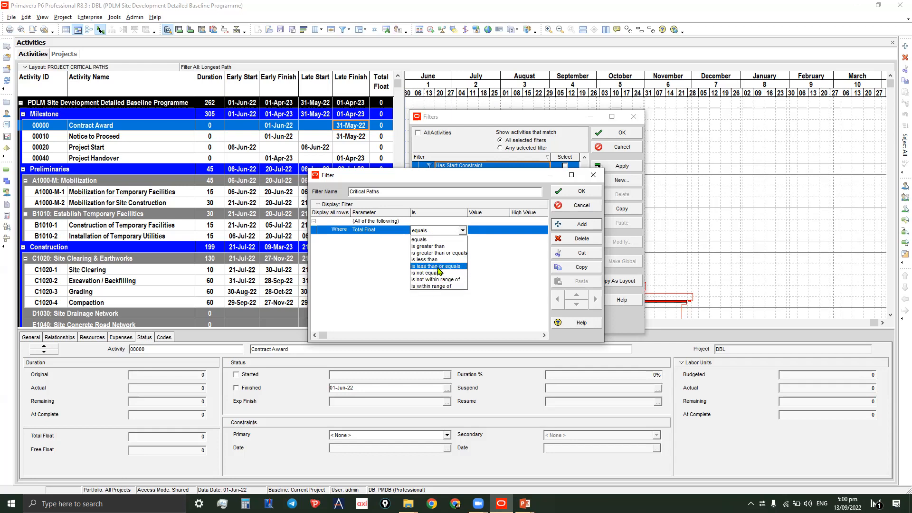
{"action": "left_click", "coordinate": [438, 266]}
- Set the condition's value to 0, save the Critical Paths filter, and apply it alongside Longest Path
{"action": "left_click", "coordinate": [491, 229]}
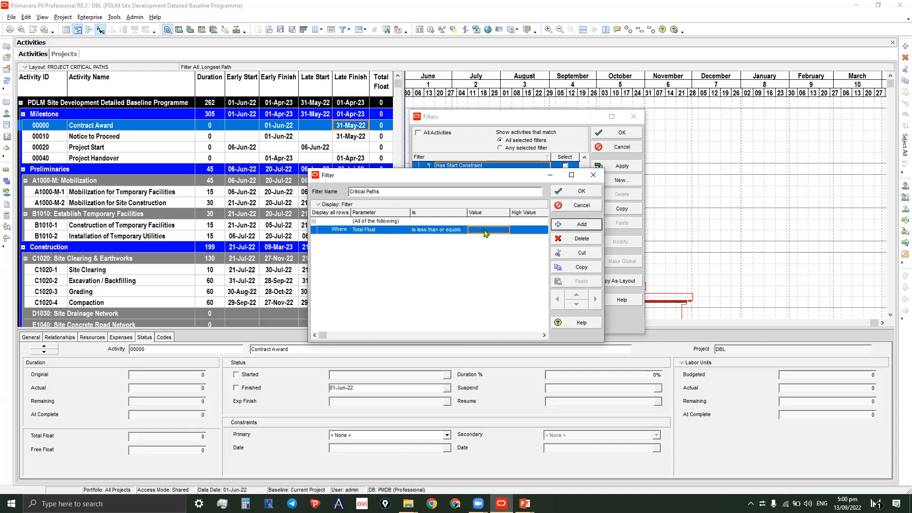
{"action": "type", "text": "0"}
{"action": "left_click", "coordinate": [451, 230]}
{"action": "left_click", "coordinate": [581, 193]}
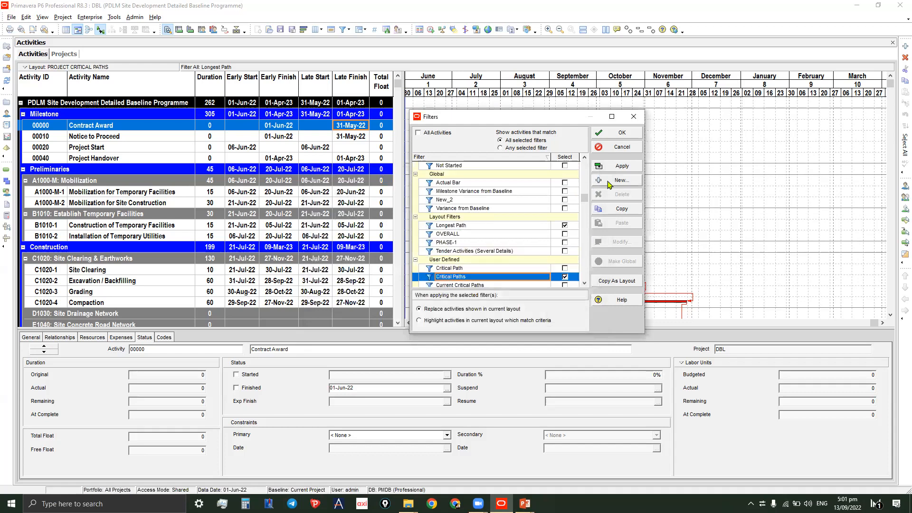
{"action": "left_click", "coordinate": [623, 167]}
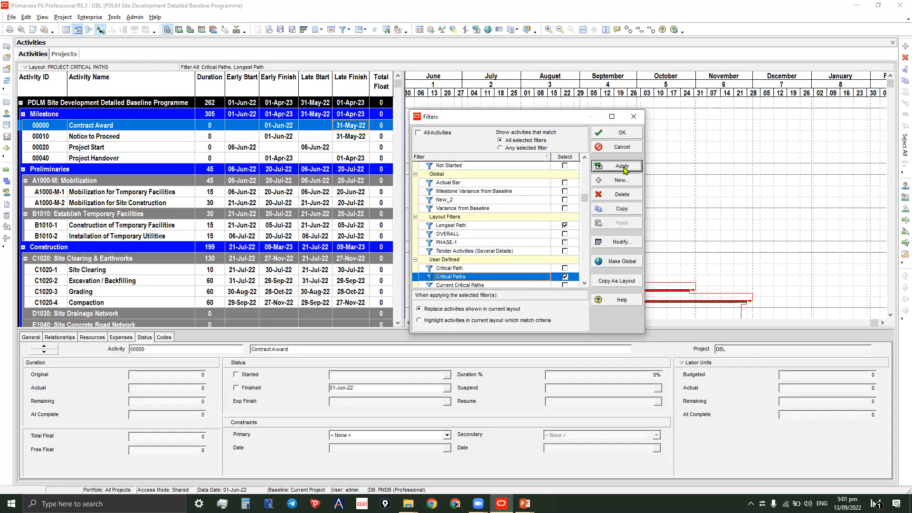
{"action": "left_click", "coordinate": [634, 116]}
- Review the filtered activity table from the milestones down through the site clearing and earthworks activities
{"action": "left_click", "coordinate": [382, 127]}
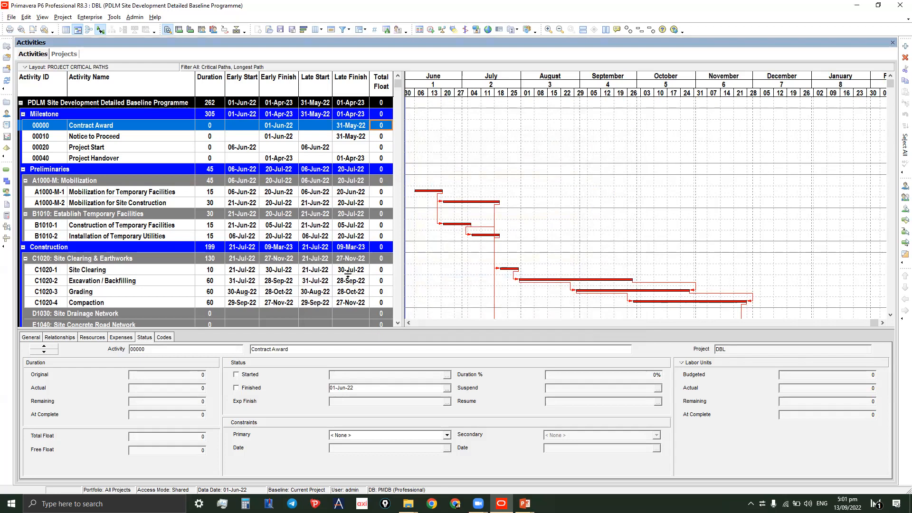
{"action": "left_click", "coordinate": [287, 281]}
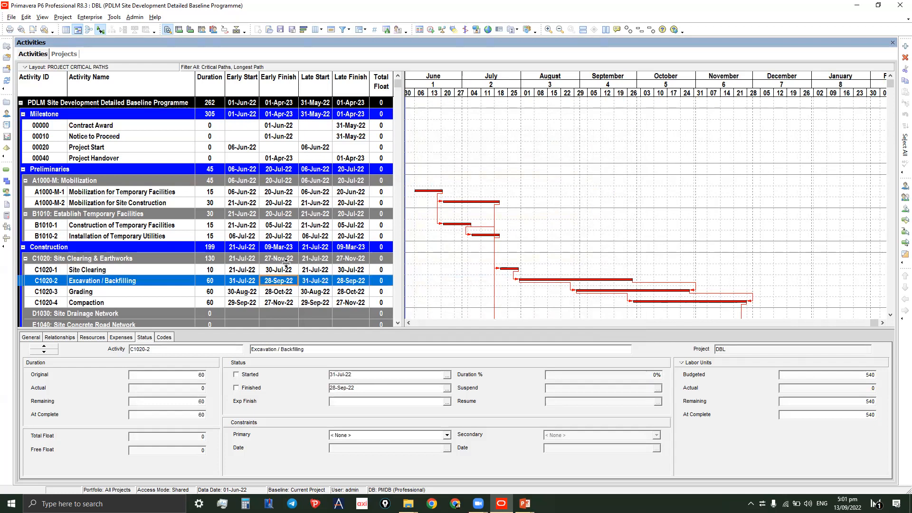
{"action": "scroll", "coordinate": [295, 252], "scroll_direction": "down", "scroll_amount": 2}
{"action": "scroll", "coordinate": [296, 252], "scroll_direction": "up", "scroll_amount": 2}
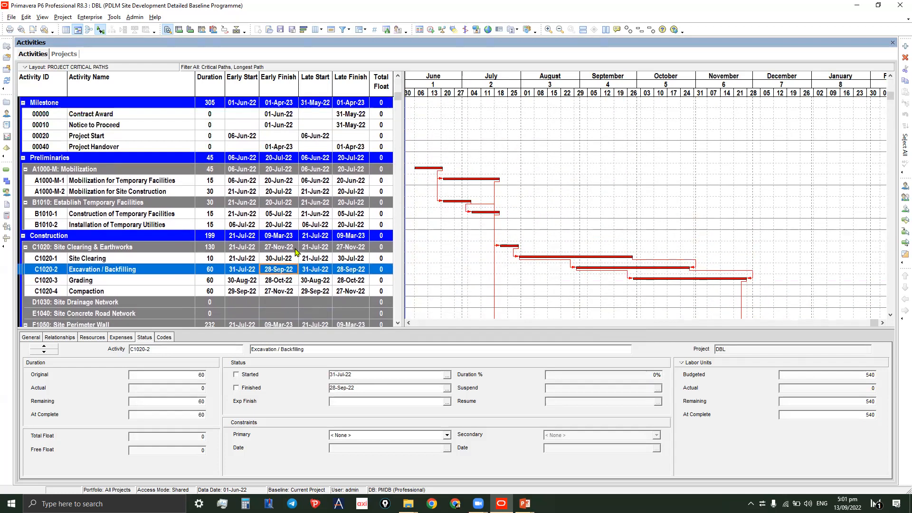
{"action": "scroll", "coordinate": [295, 252], "scroll_direction": "up", "scroll_amount": 1}
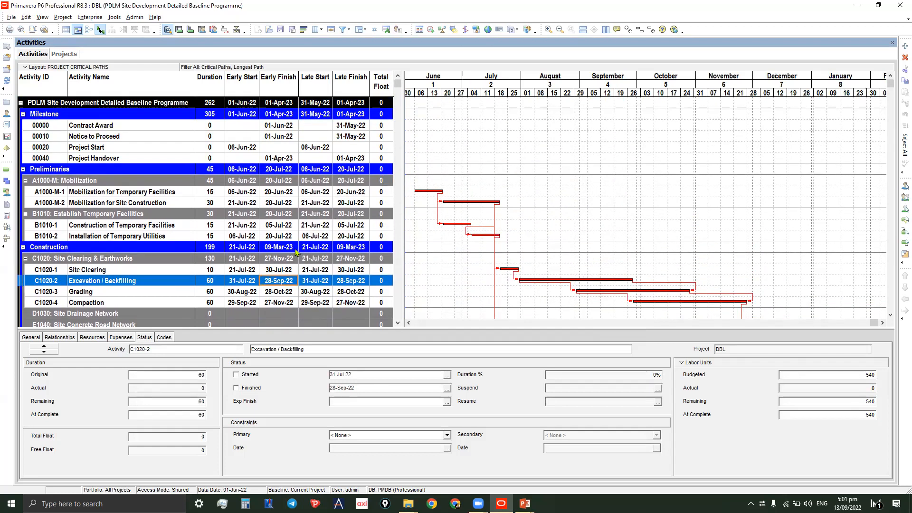
{"action": "scroll", "coordinate": [295, 251], "scroll_direction": "down", "scroll_amount": 1}
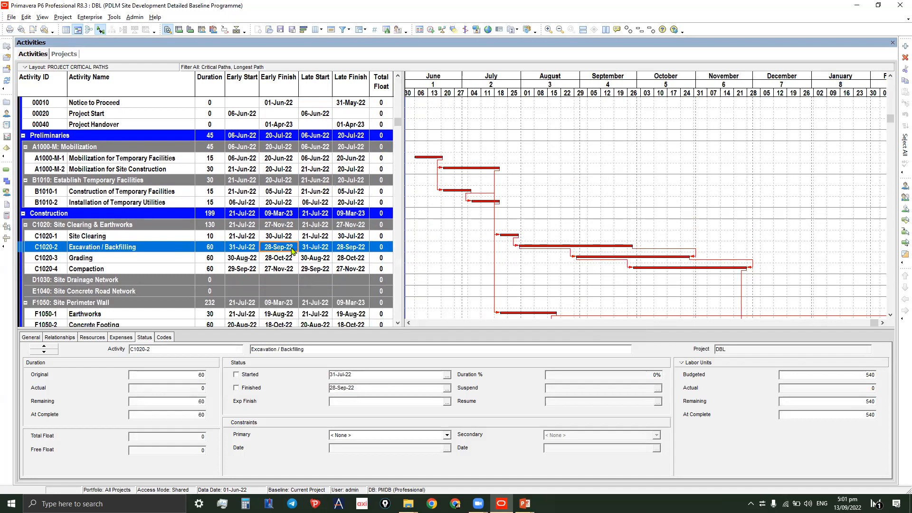
{"action": "scroll", "coordinate": [293, 251], "scroll_direction": "up", "scroll_amount": 1}
{"action": "scroll", "coordinate": [292, 251], "scroll_direction": "down", "scroll_amount": 1}
{"action": "scroll", "coordinate": [293, 251], "scroll_direction": "up", "scroll_amount": 1}
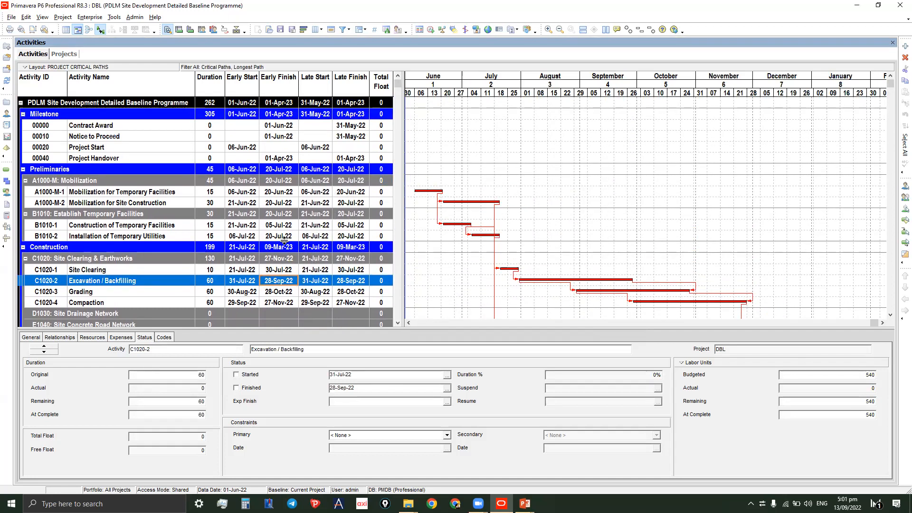
- Examine the Total Float of the Contract Award, Notice to Proceed and Project Start milestones
{"action": "left_click", "coordinate": [384, 126]}
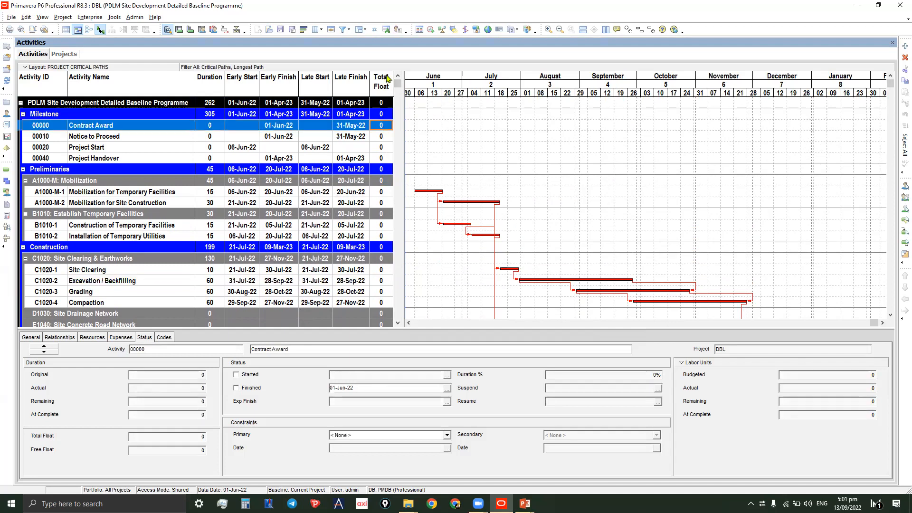
{"action": "left_click", "coordinate": [380, 138]}
{"action": "left_click", "coordinate": [384, 151]}
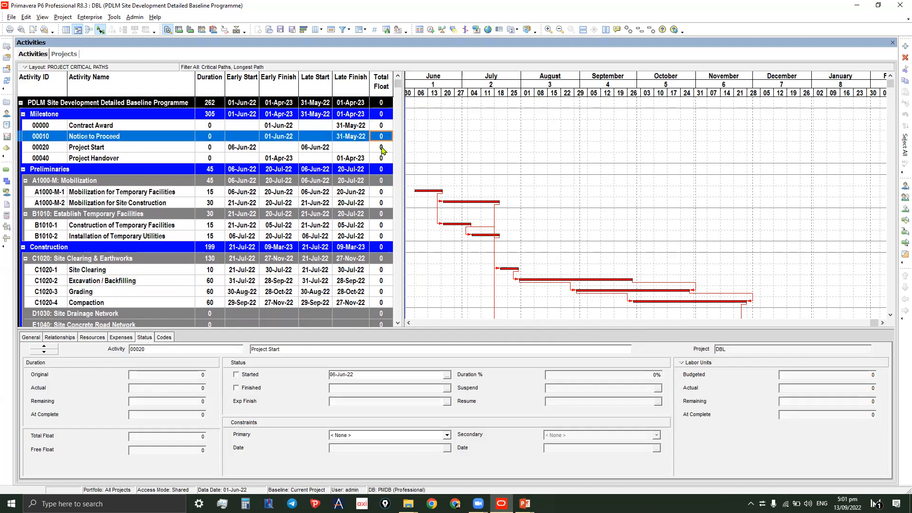
{"action": "scroll", "coordinate": [380, 152], "scroll_direction": "down", "scroll_amount": 2}
{"action": "scroll", "coordinate": [377, 153], "scroll_direction": "up", "scroll_amount": 2}
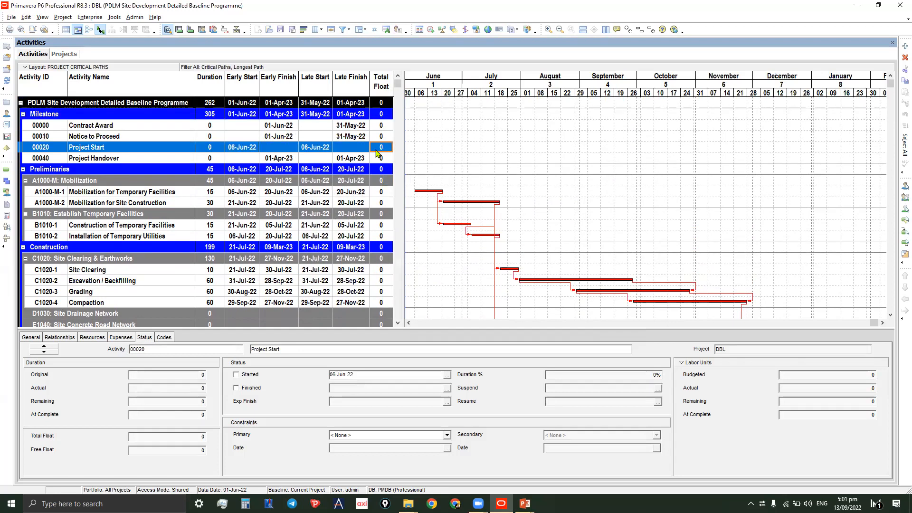
{"action": "left_click", "coordinate": [384, 126]}
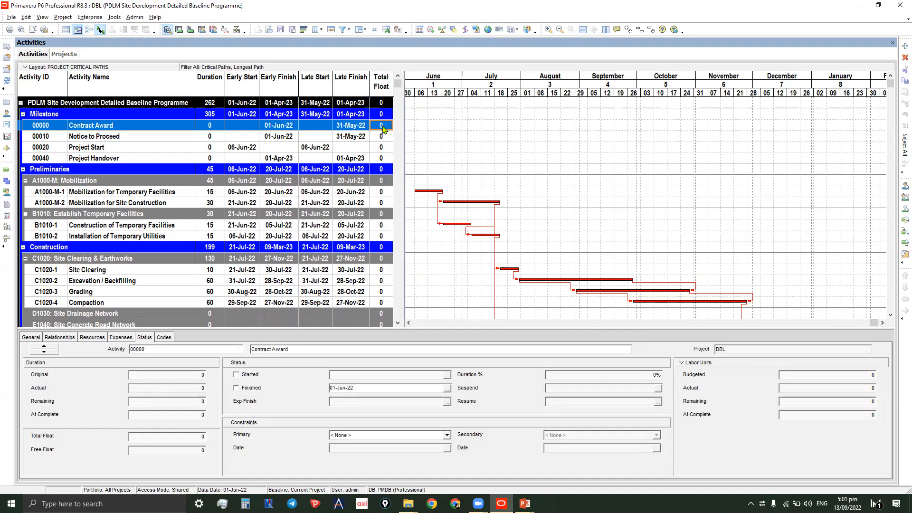
{"action": "left_click", "coordinate": [382, 137]}
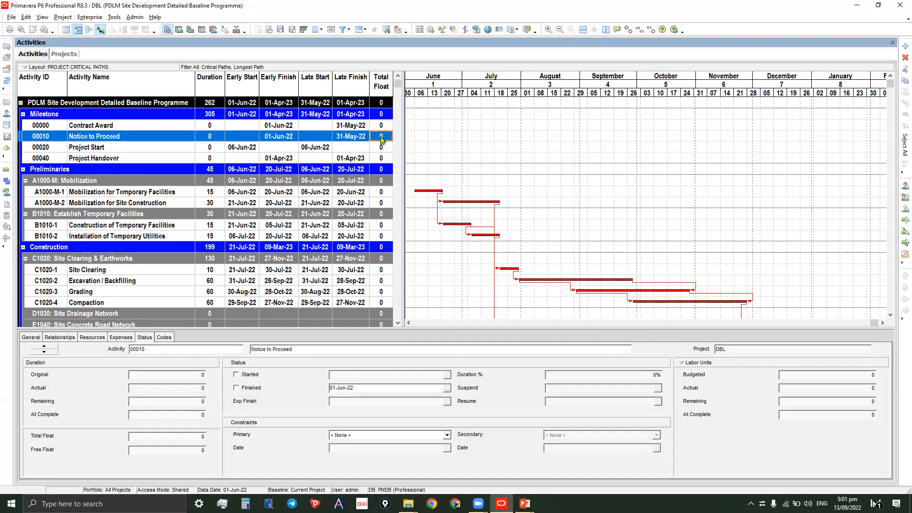
{"action": "left_click", "coordinate": [383, 127]}
{"action": "left_click", "coordinate": [385, 139]}
{"action": "left_click", "coordinate": [382, 126]}
{"action": "left_click", "coordinate": [385, 139]}
{"action": "left_click", "coordinate": [383, 128]}
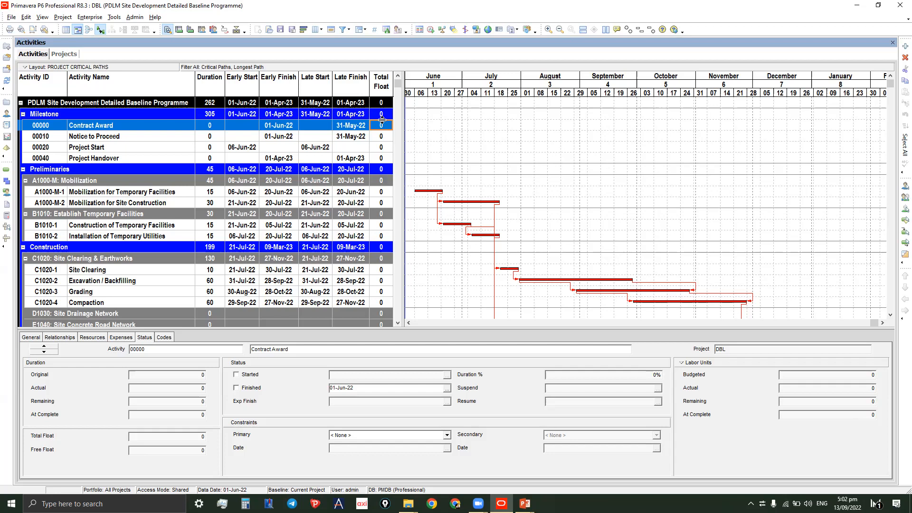
- Compress the Gantt timescale so the bars through project completion fit, and review the remaining filtered activities
{"action": "scroll", "coordinate": [356, 242], "scroll_direction": "down", "scroll_amount": 2}
{"action": "left_click", "coordinate": [297, 236]}
{"action": "scroll", "coordinate": [302, 232], "scroll_direction": "down", "scroll_amount": 2}
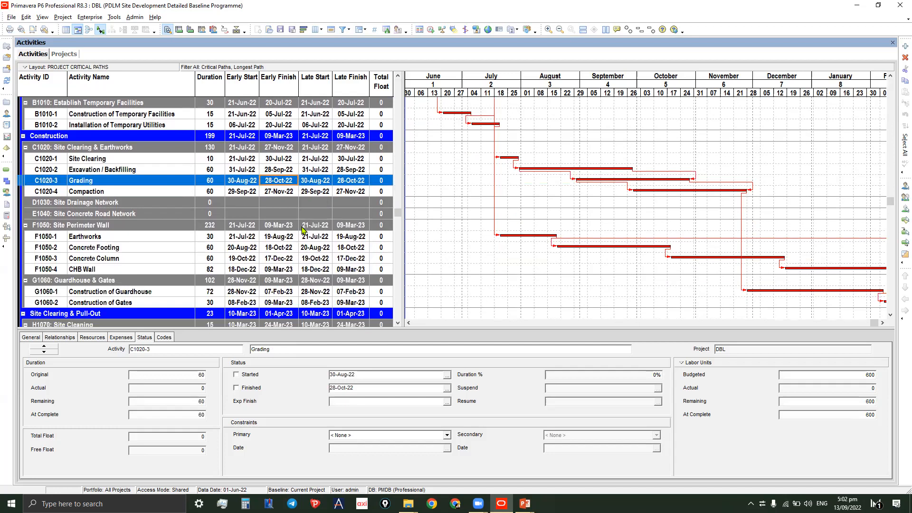
{"action": "left_click_drag", "start_coordinate": [862, 95], "coordinate": [718, 140]}
{"action": "scroll", "coordinate": [717, 142], "scroll_direction": "down", "scroll_amount": 4}
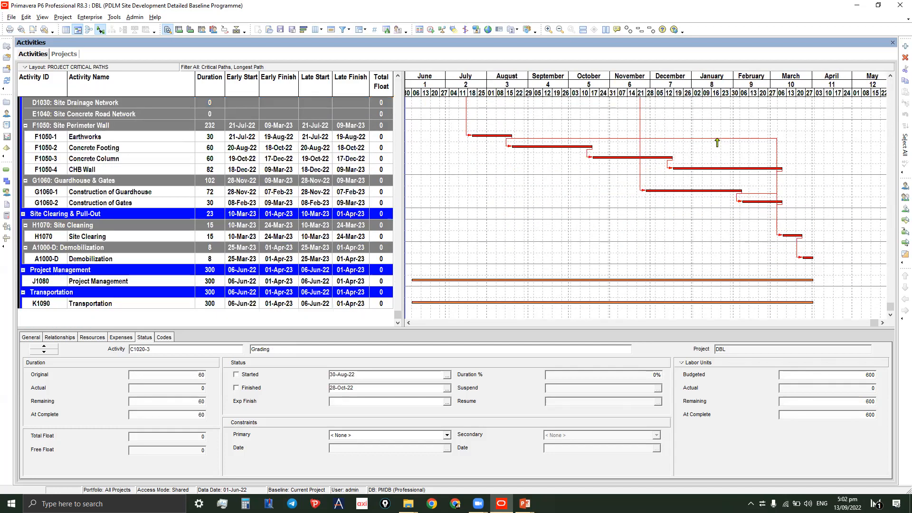
{"action": "scroll", "coordinate": [733, 187], "scroll_direction": "up", "scroll_amount": 3}
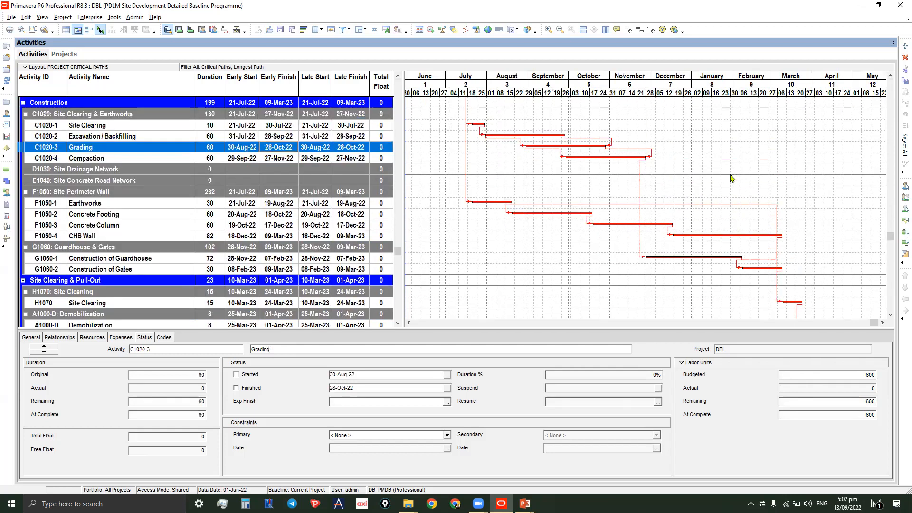
{"action": "scroll", "coordinate": [732, 178], "scroll_direction": "up", "scroll_amount": 6}
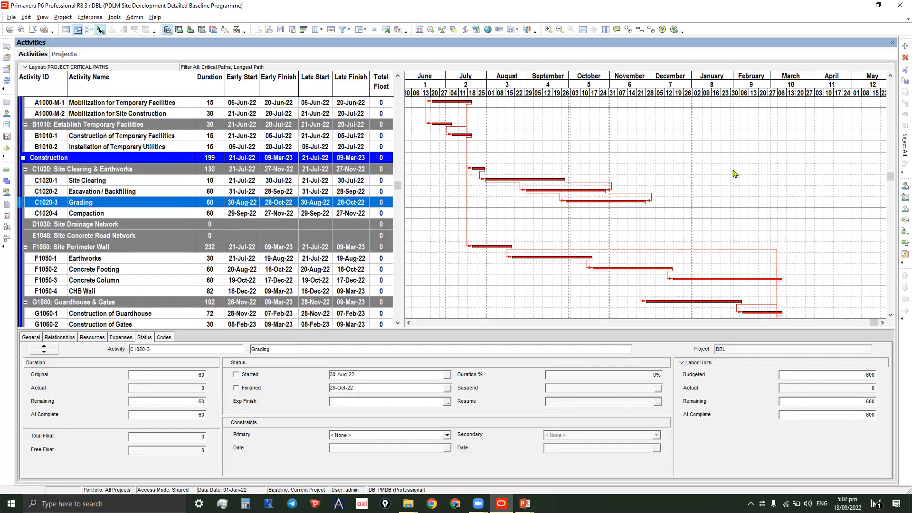
- Remove the Longest Path filter from the selection and apply only the Critical Paths filter
{"action": "left_click", "coordinate": [343, 30]}
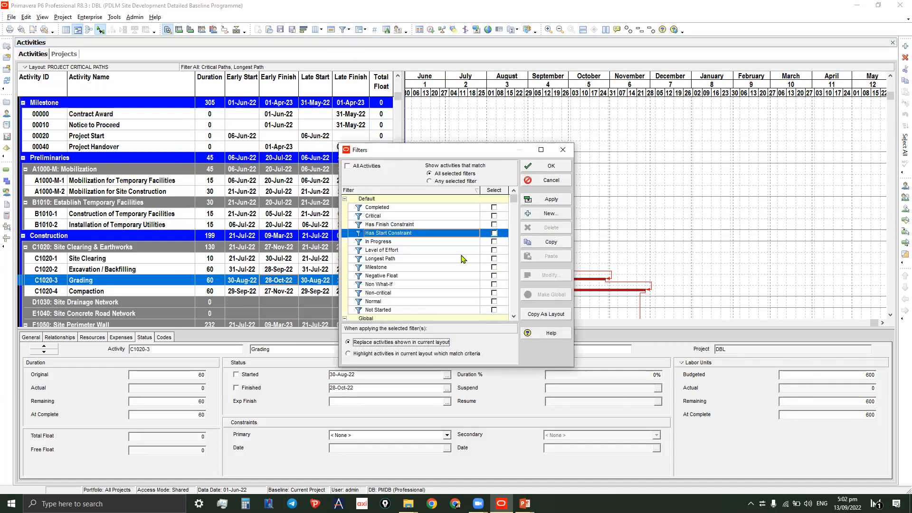
{"action": "scroll", "coordinate": [455, 240], "scroll_direction": "down", "scroll_amount": 4}
{"action": "scroll", "coordinate": [453, 248], "scroll_direction": "down", "scroll_amount": 2}
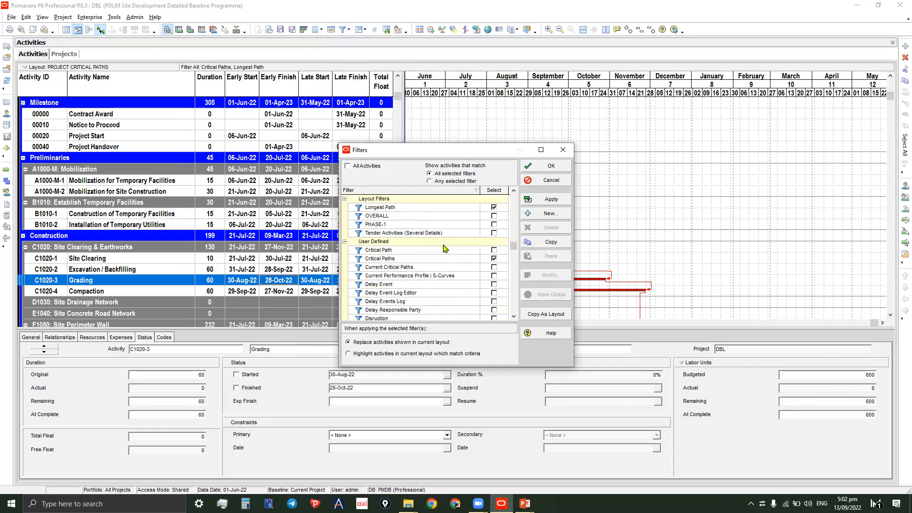
{"action": "left_click", "coordinate": [434, 210]}
{"action": "left_click", "coordinate": [494, 207]}
{"action": "left_click", "coordinate": [445, 260]}
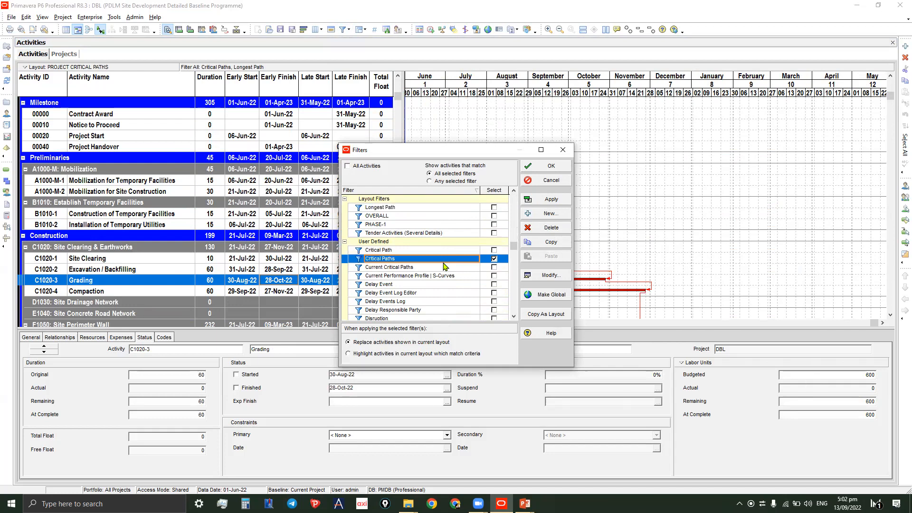
{"action": "left_click", "coordinate": [550, 199]}
{"action": "left_click", "coordinate": [549, 166]}
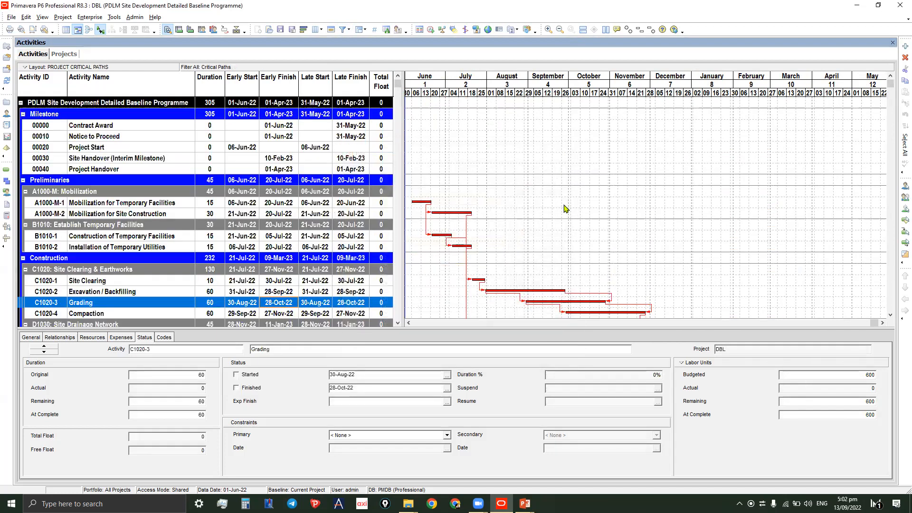
- Examine the Gantt bars, late finish dates and Total Float of the activities shown by the Critical Paths filter
{"action": "scroll", "coordinate": [565, 209], "scroll_direction": "down", "scroll_amount": 6}
{"action": "scroll", "coordinate": [546, 222], "scroll_direction": "down", "scroll_amount": 1}
{"action": "scroll", "coordinate": [546, 222], "scroll_direction": "up", "scroll_amount": 3}
{"action": "scroll", "coordinate": [546, 222], "scroll_direction": "up", "scroll_amount": 2}
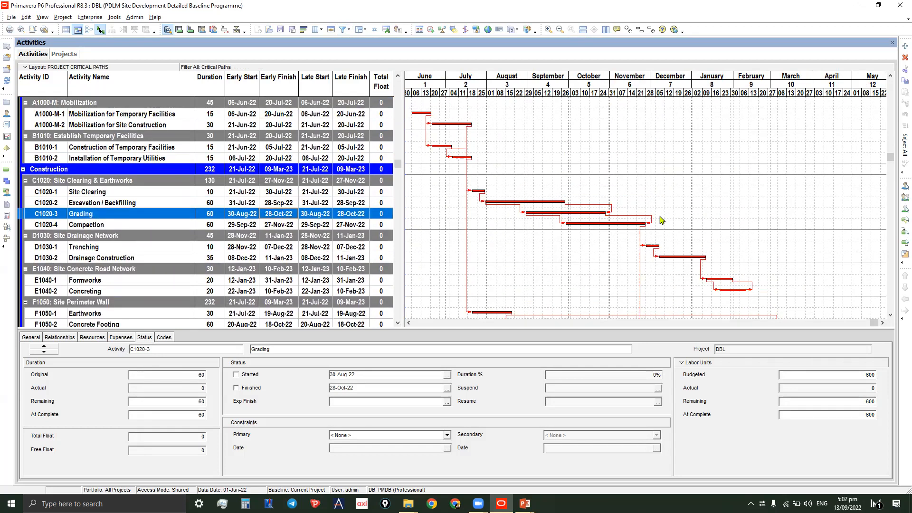
{"action": "scroll", "coordinate": [663, 221], "scroll_direction": "down", "scroll_amount": 5}
{"action": "scroll", "coordinate": [757, 219], "scroll_direction": "down", "scroll_amount": 1}
{"action": "scroll", "coordinate": [736, 205], "scroll_direction": "up", "scroll_amount": 2}
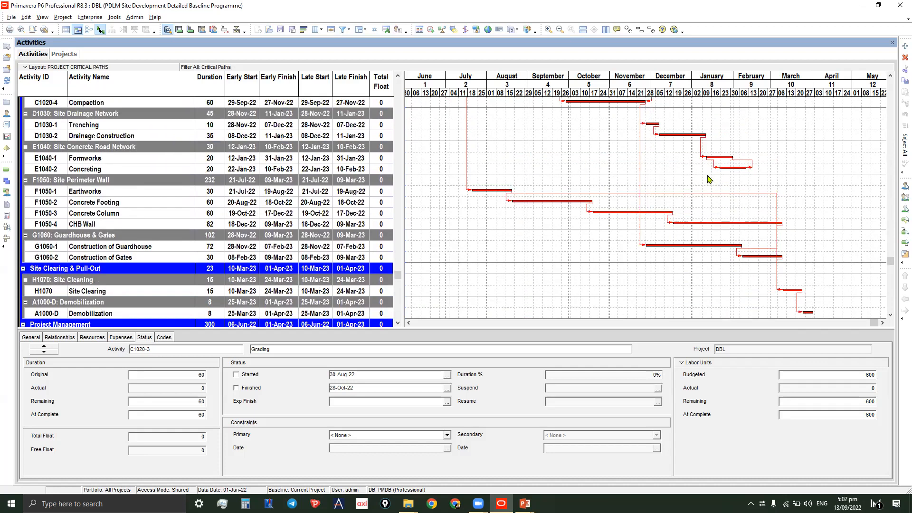
{"action": "scroll", "coordinate": [709, 179], "scroll_direction": "up", "scroll_amount": 2}
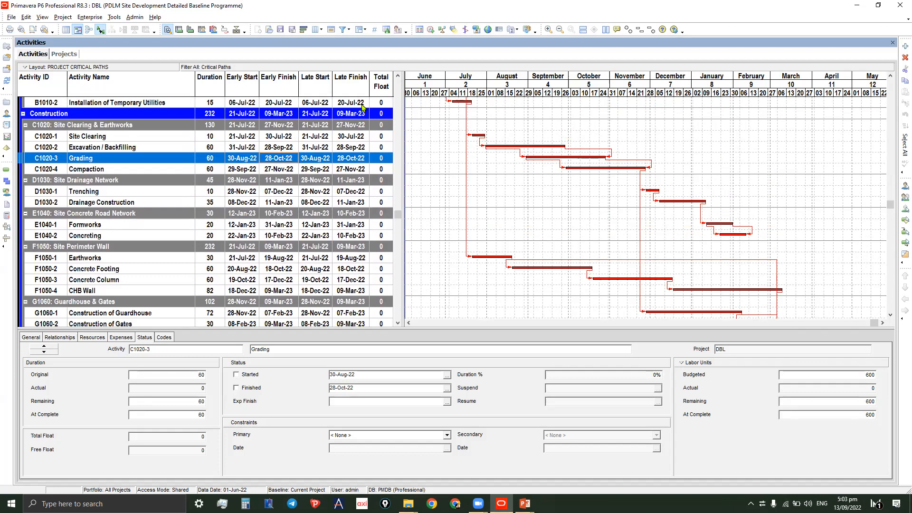
{"action": "scroll", "coordinate": [388, 107], "scroll_direction": "up", "scroll_amount": 2}
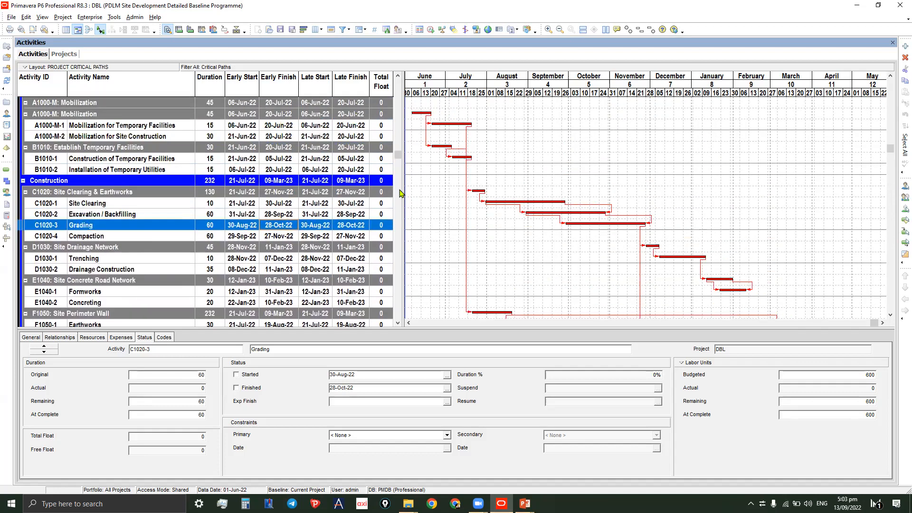
{"action": "left_click", "coordinate": [351, 102]}
{"action": "left_click_drag", "start_coordinate": [398, 145], "coordinate": [399, 75]}
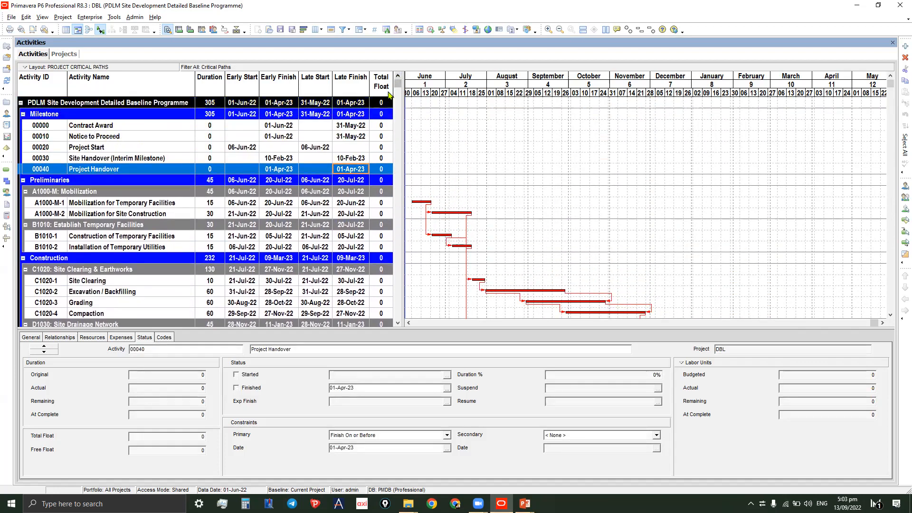
{"action": "left_click", "coordinate": [354, 127]}
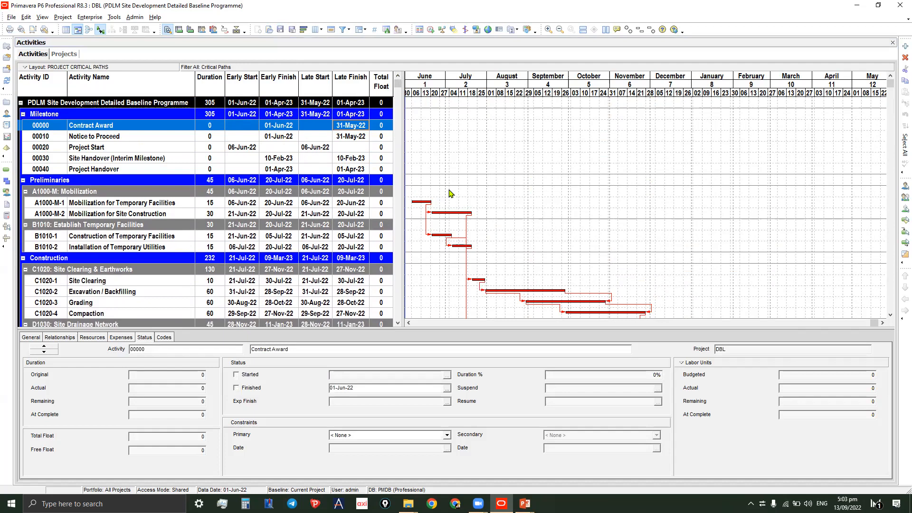
{"action": "left_click", "coordinate": [379, 205]}
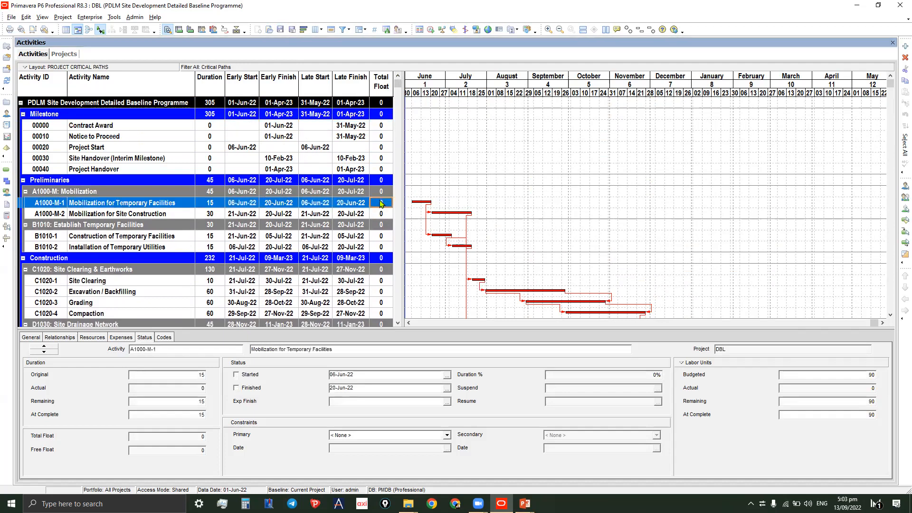
{"action": "scroll", "coordinate": [378, 202], "scroll_direction": "down", "scroll_amount": 3}
{"action": "scroll", "coordinate": [375, 198], "scroll_direction": "down", "scroll_amount": 2}
{"action": "scroll", "coordinate": [375, 198], "scroll_direction": "up", "scroll_amount": 5}
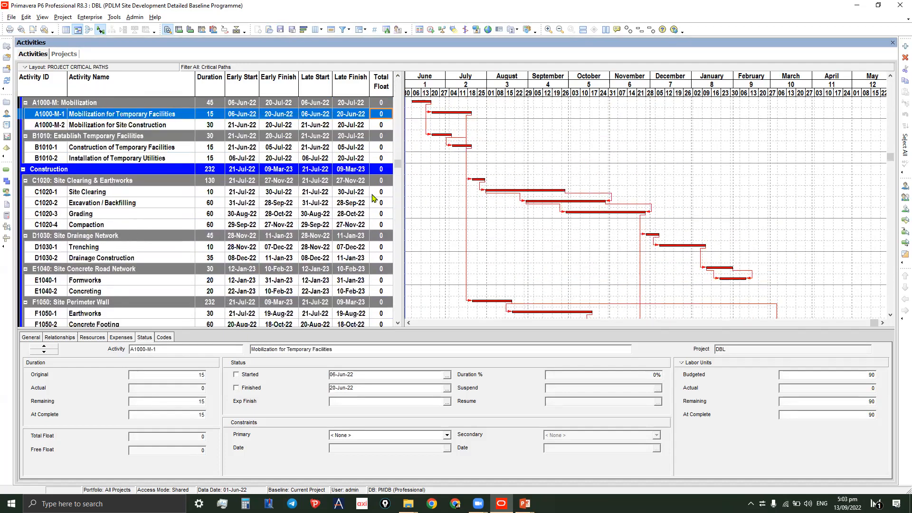
{"action": "left_click", "coordinate": [362, 30]}
{"action": "left_click", "coordinate": [367, 41]}
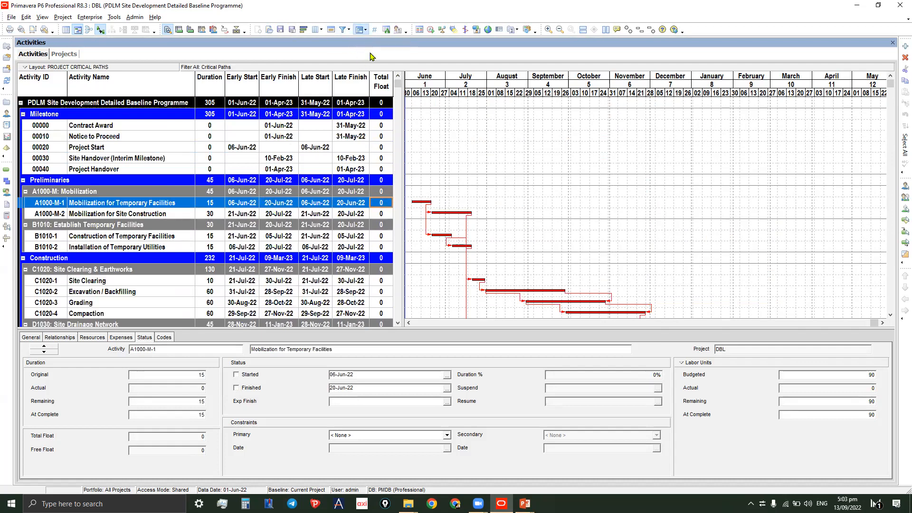
{"action": "left_click", "coordinate": [614, 152]}
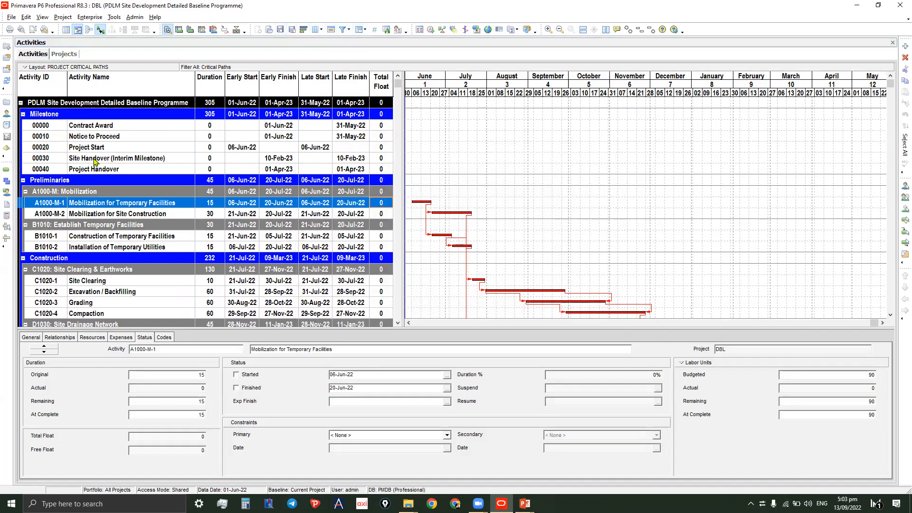
{"action": "left_click", "coordinate": [91, 127]}
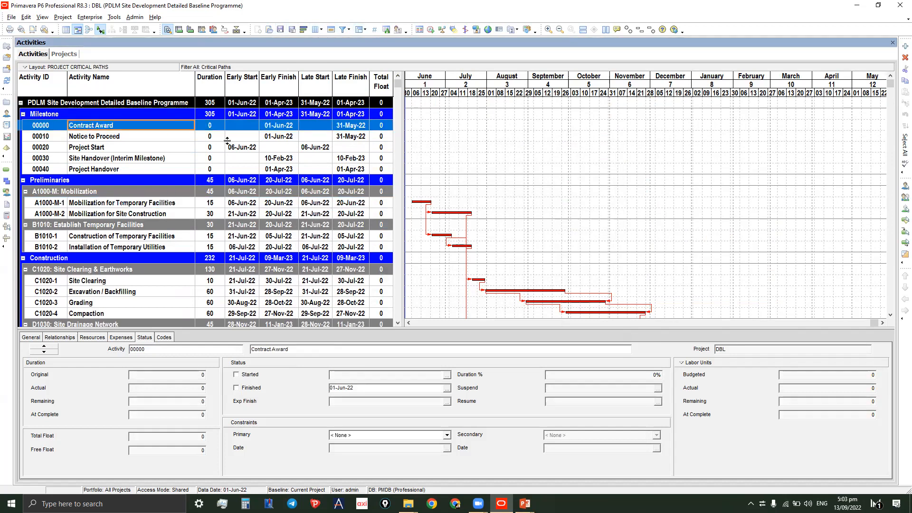
- Group the activities by Float Path instead of WBS and apply the grouping
{"action": "left_click", "coordinate": [361, 31]}
{"action": "left_click", "coordinate": [360, 29]}
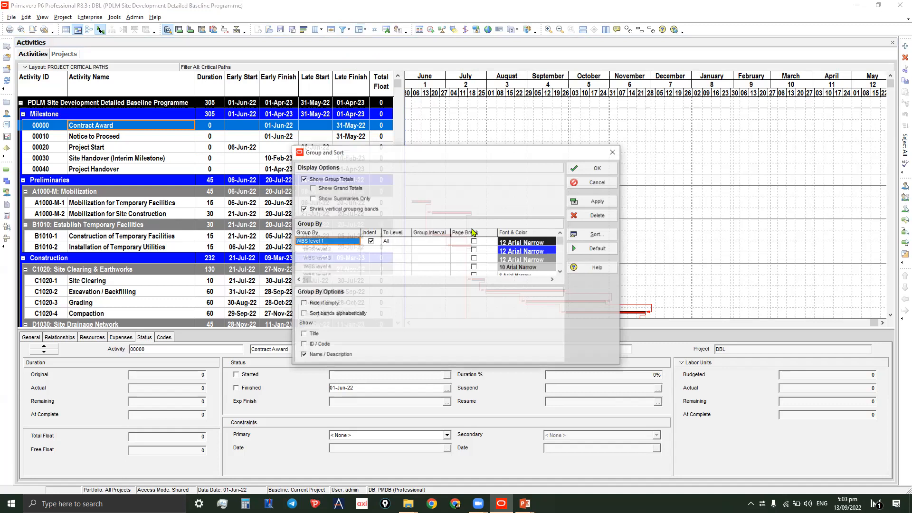
{"action": "left_click", "coordinate": [330, 241]}
{"action": "key", "text": "f"}
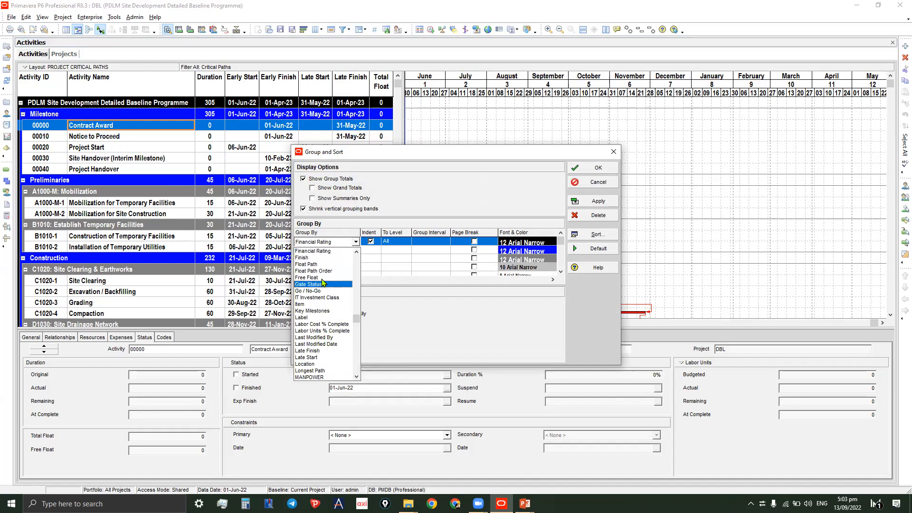
{"action": "left_click", "coordinate": [319, 265]}
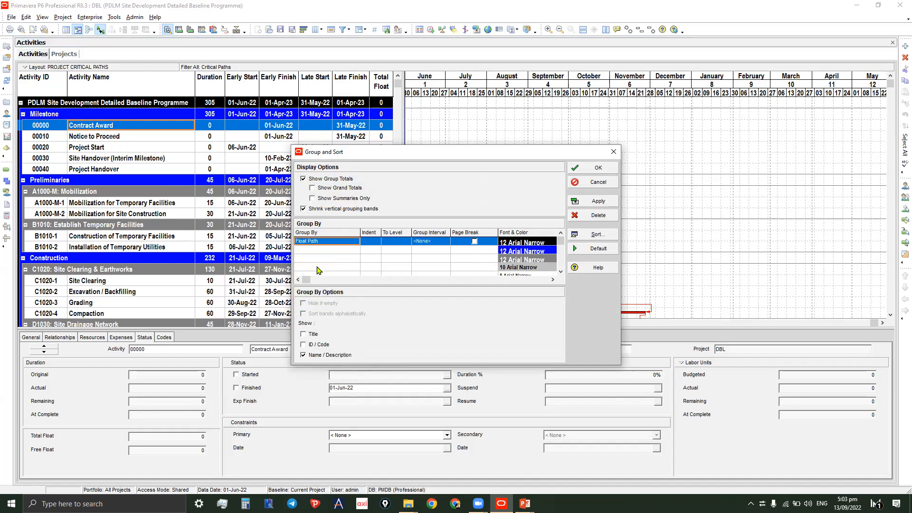
{"action": "left_click", "coordinate": [598, 201]}
{"action": "left_click", "coordinate": [598, 170]}
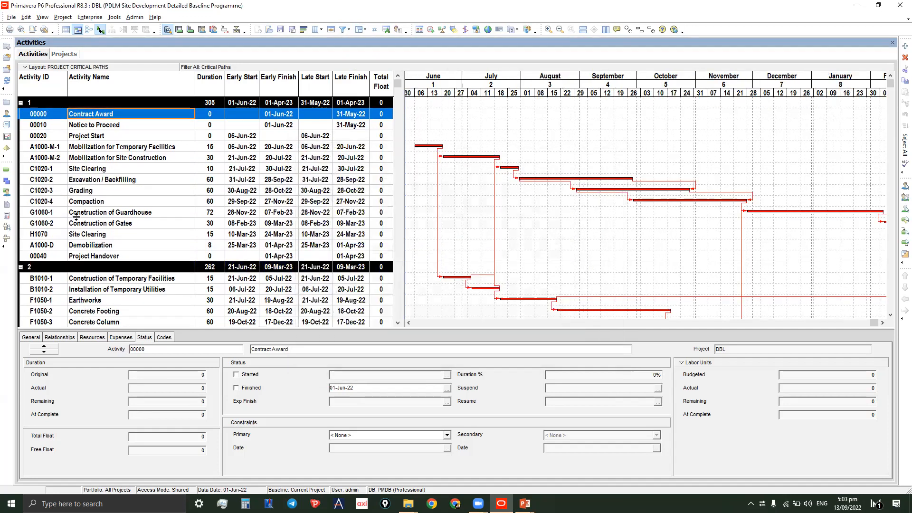
- Collapse float paths 1, 2 and 3, and examine the Transportation and Project Management activities under No Float Path
{"action": "left_click", "coordinate": [21, 102]}
{"action": "left_click", "coordinate": [20, 114]}
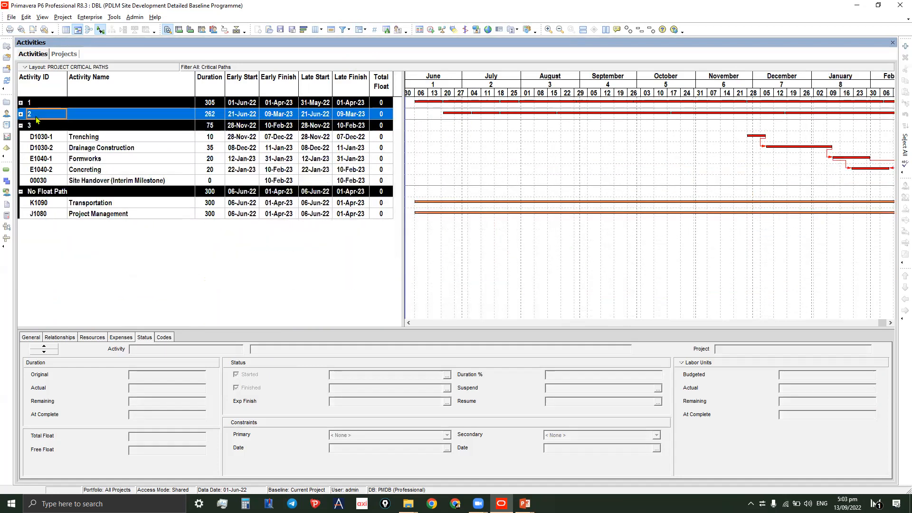
{"action": "left_click", "coordinate": [37, 127]}
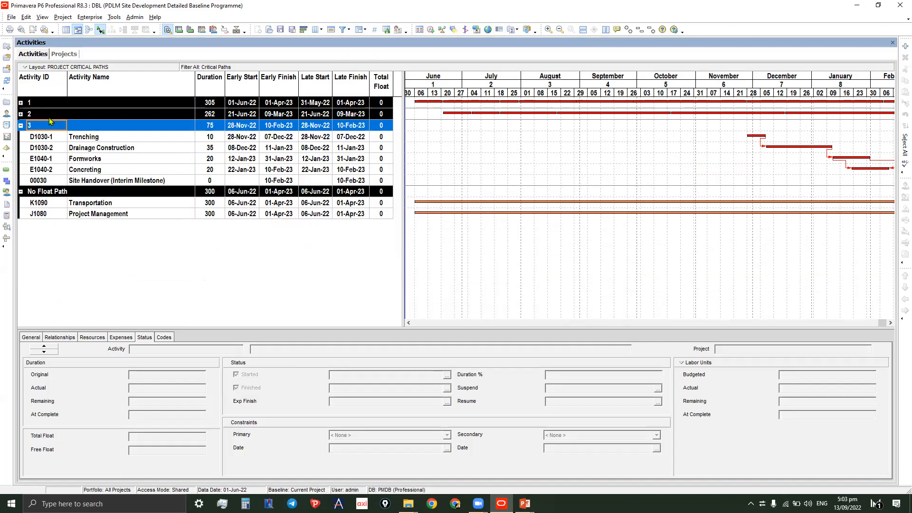
{"action": "double_click", "coordinate": [32, 128]}
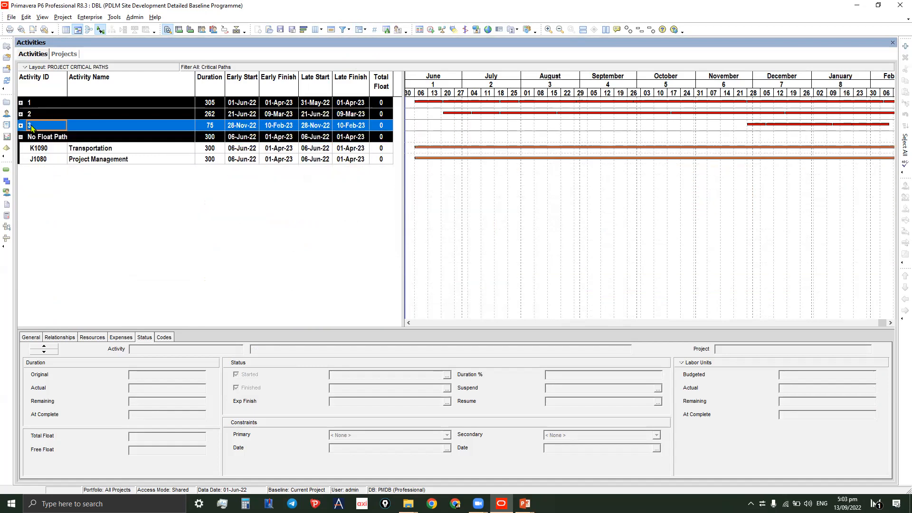
{"action": "left_click", "coordinate": [90, 153]}
{"action": "left_click", "coordinate": [100, 162]}
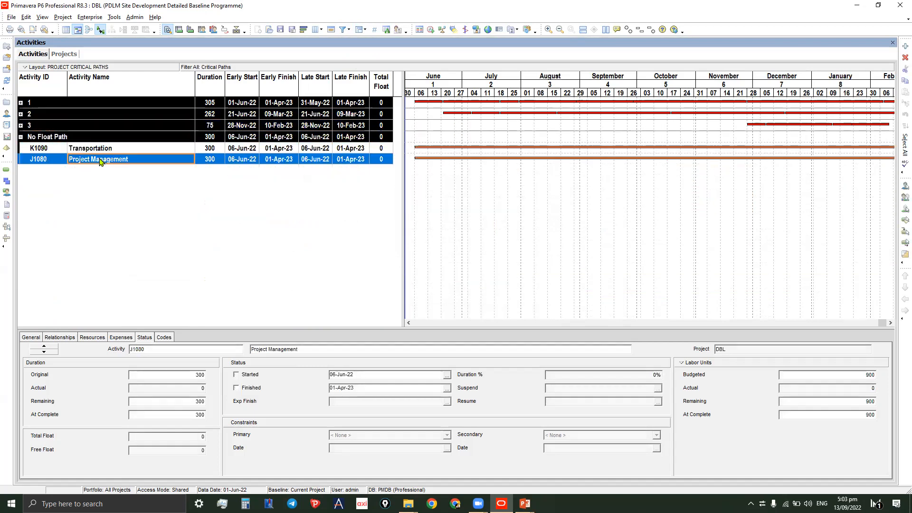
{"action": "left_click", "coordinate": [279, 150]}
{"action": "left_click", "coordinate": [306, 138]}
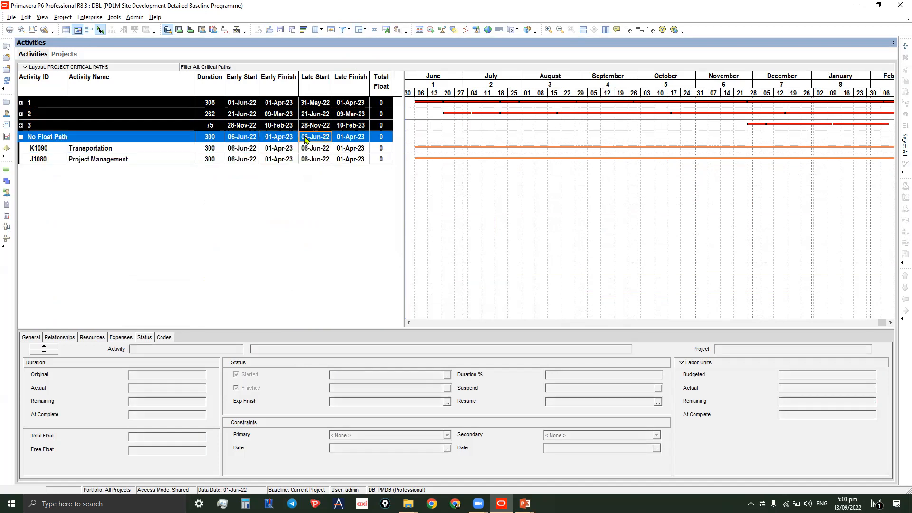
- Compress the Gantt timescale so the bars through the end of March fit, and expand float paths 1, 2 and 3
{"action": "left_click_drag", "start_coordinate": [877, 94], "coordinate": [740, 151]}
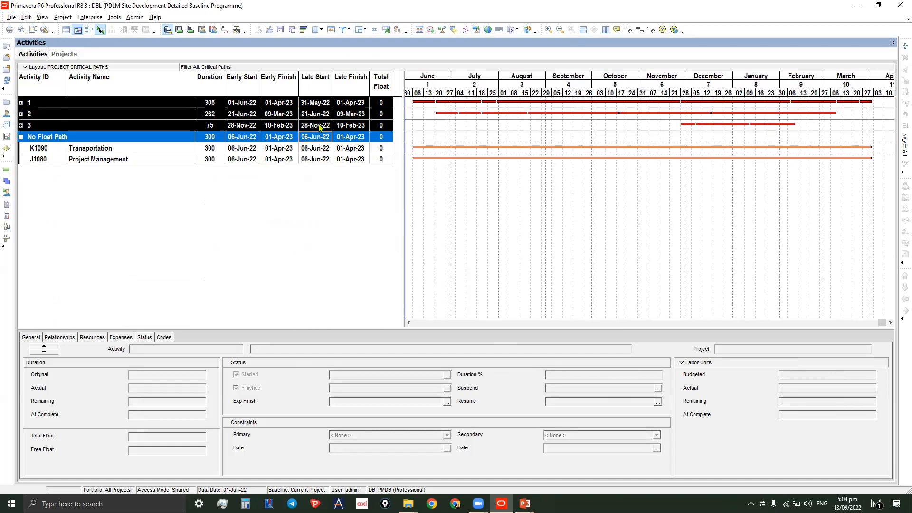
{"action": "left_click", "coordinate": [21, 103]}
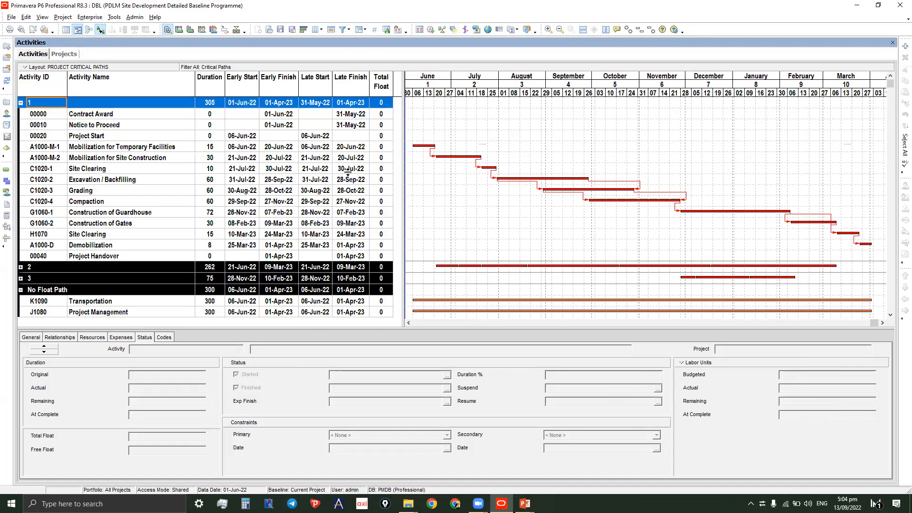
{"action": "left_click", "coordinate": [362, 150]}
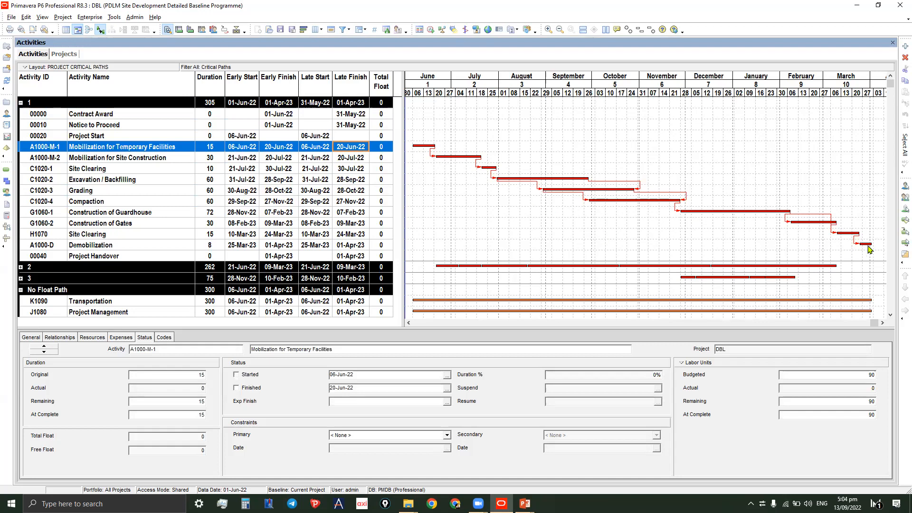
{"action": "double_click", "coordinate": [351, 270]}
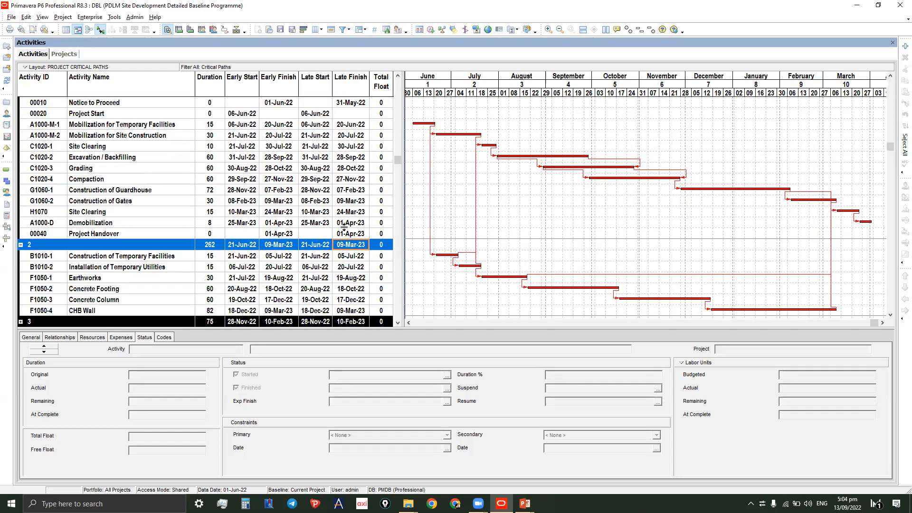
{"action": "scroll", "coordinate": [343, 225], "scroll_direction": "down", "scroll_amount": 2}
{"action": "left_click", "coordinate": [346, 234]}
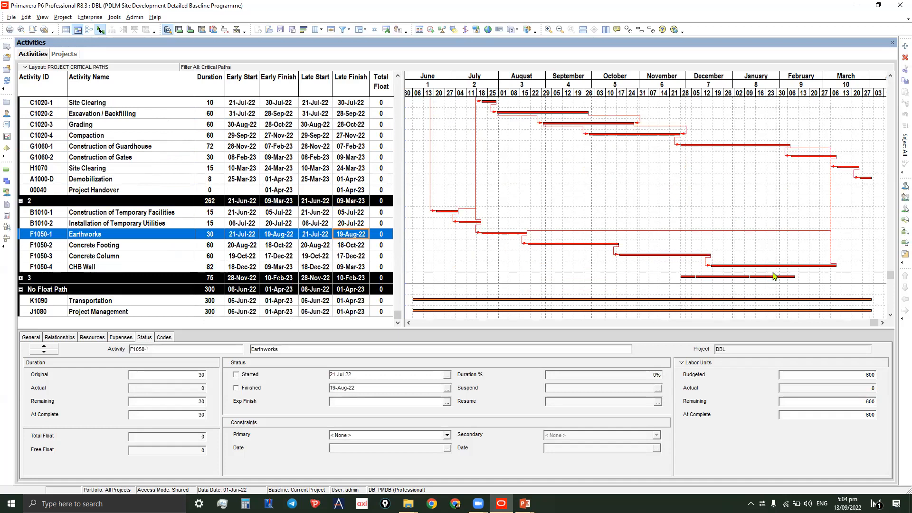
{"action": "double_click", "coordinate": [373, 280]}
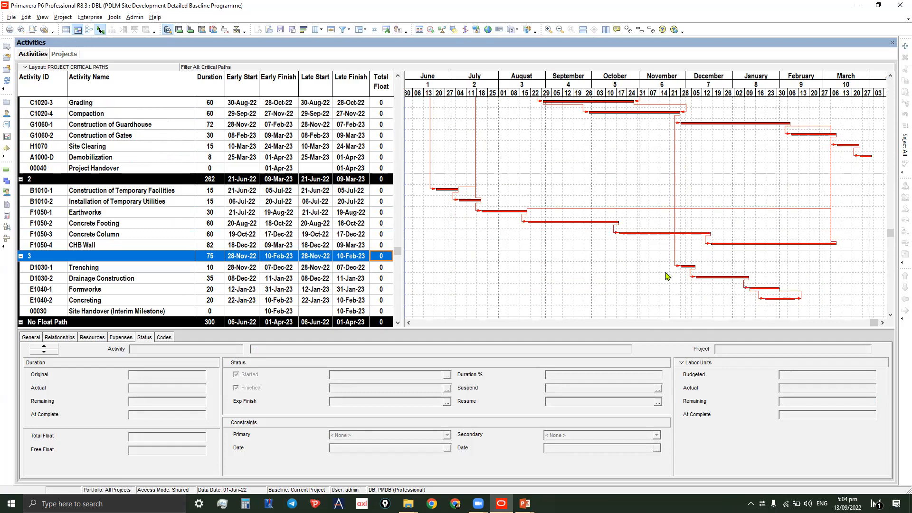
- Examine the activity sequence of float path 1, from the Contract Award, Notice to Proceed and Project Start milestones to mobilization
{"action": "left_click", "coordinate": [316, 138]}
{"action": "scroll", "coordinate": [304, 144], "scroll_direction": "up", "scroll_amount": 1}
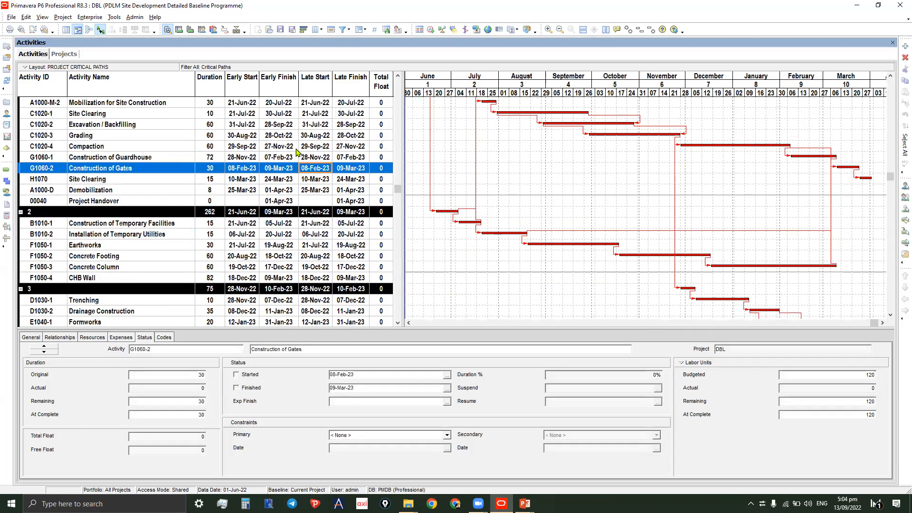
{"action": "scroll", "coordinate": [296, 152], "scroll_direction": "up", "scroll_amount": 2}
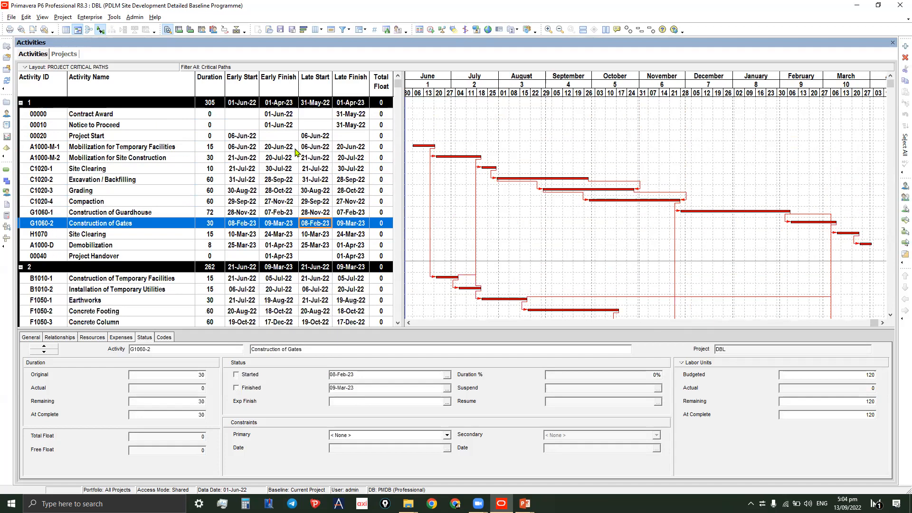
{"action": "left_click", "coordinate": [94, 117]}
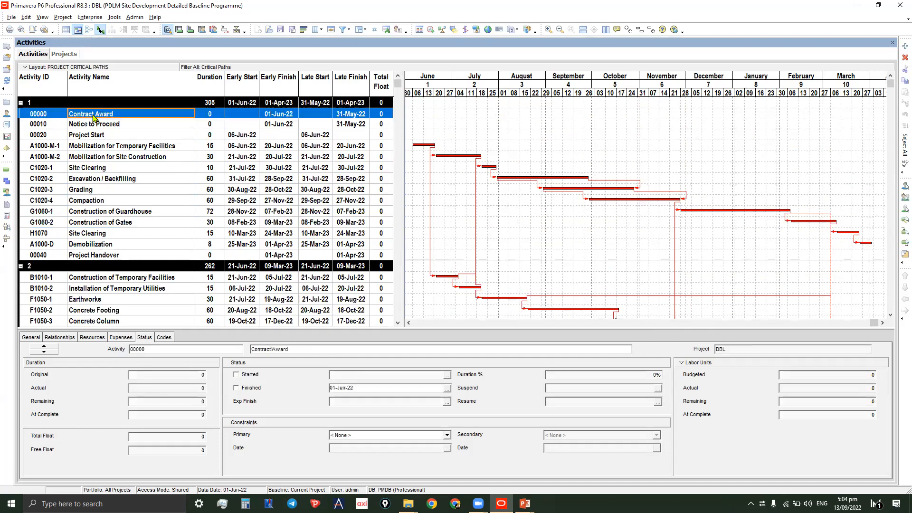
{"action": "left_click", "coordinate": [101, 124]}
{"action": "left_click", "coordinate": [106, 136]}
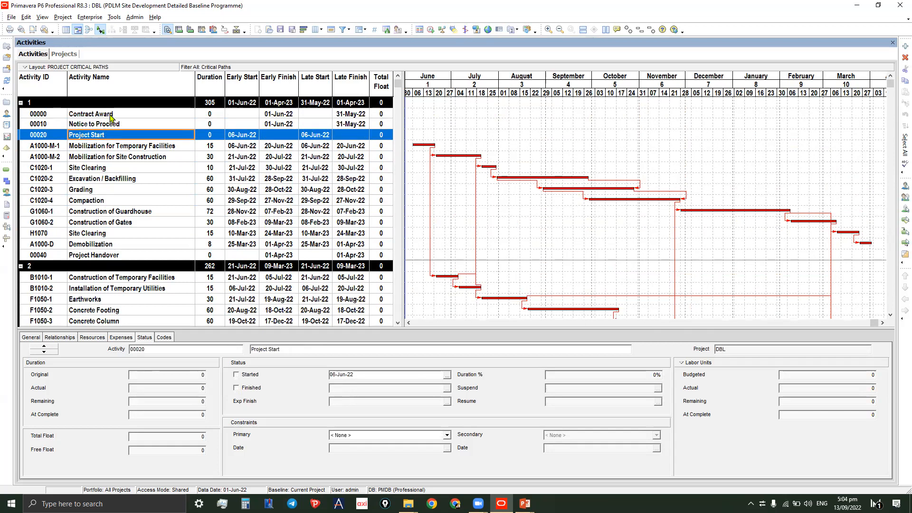
{"action": "left_click", "coordinate": [110, 116]}
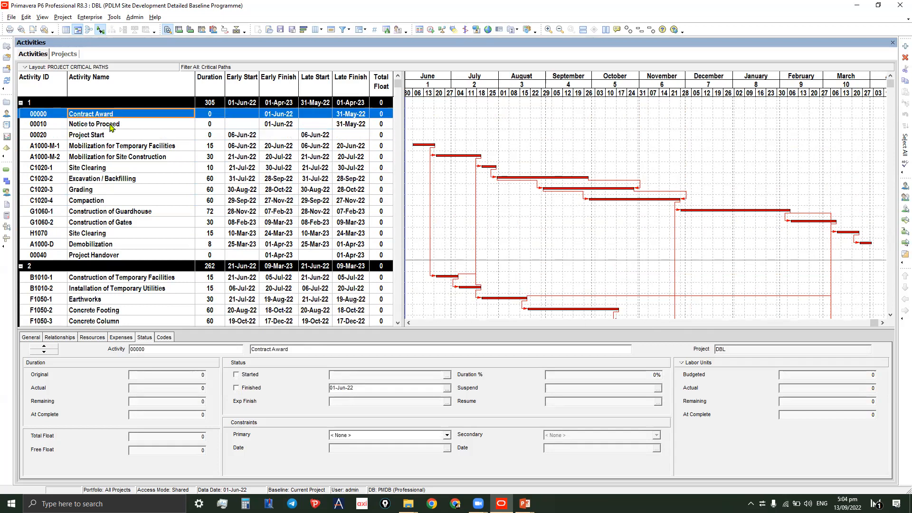
{"action": "left_click", "coordinate": [111, 125]}
{"action": "left_click", "coordinate": [109, 137]}
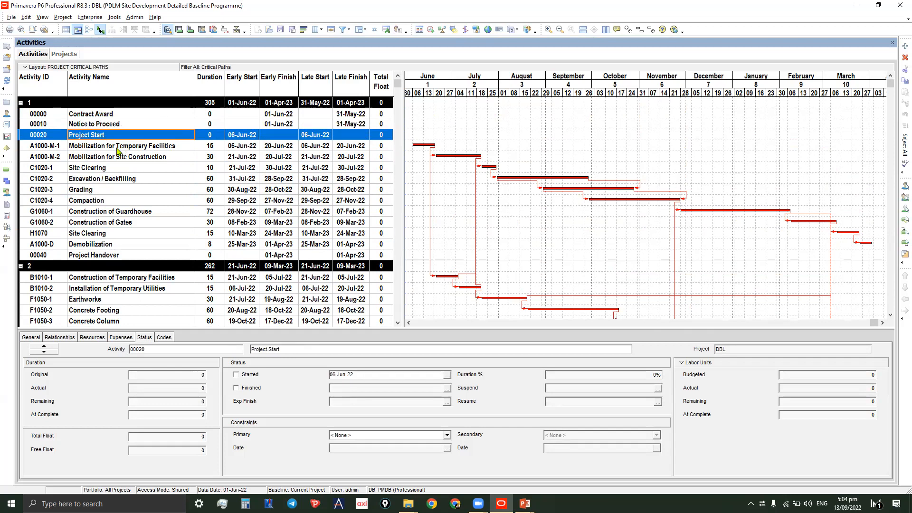
{"action": "left_click", "coordinate": [116, 148]}
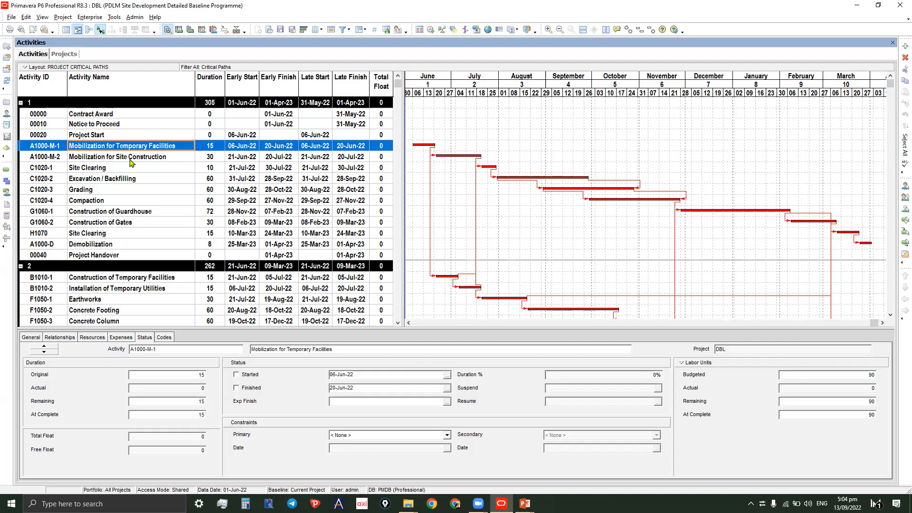
- Add WBS as the second grouping level below Float Path, to level All, and apply the grouping
{"action": "left_click", "coordinate": [360, 30]}
{"action": "left_click", "coordinate": [369, 42]}
{"action": "left_click", "coordinate": [326, 252]}
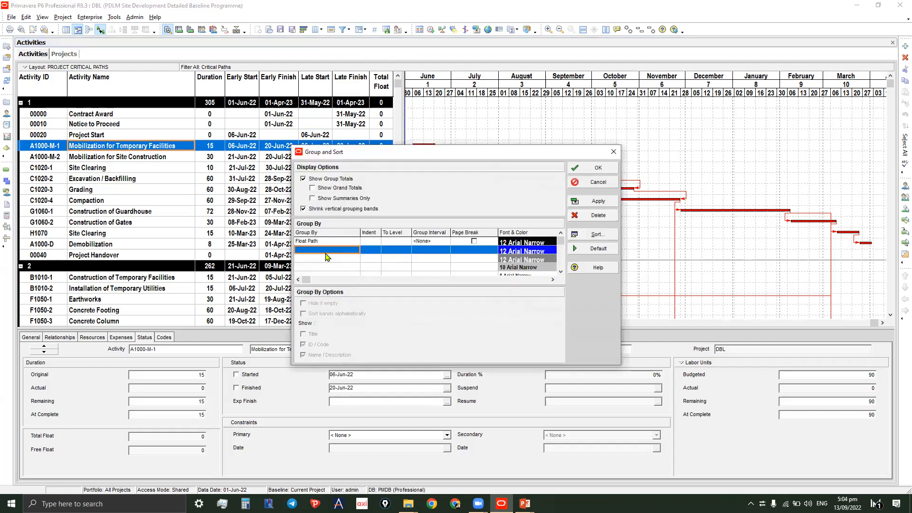
{"action": "left_click", "coordinate": [324, 240]}
{"action": "left_click", "coordinate": [326, 252]}
{"action": "left_click", "coordinate": [327, 253]}
{"action": "left_click", "coordinate": [325, 276]}
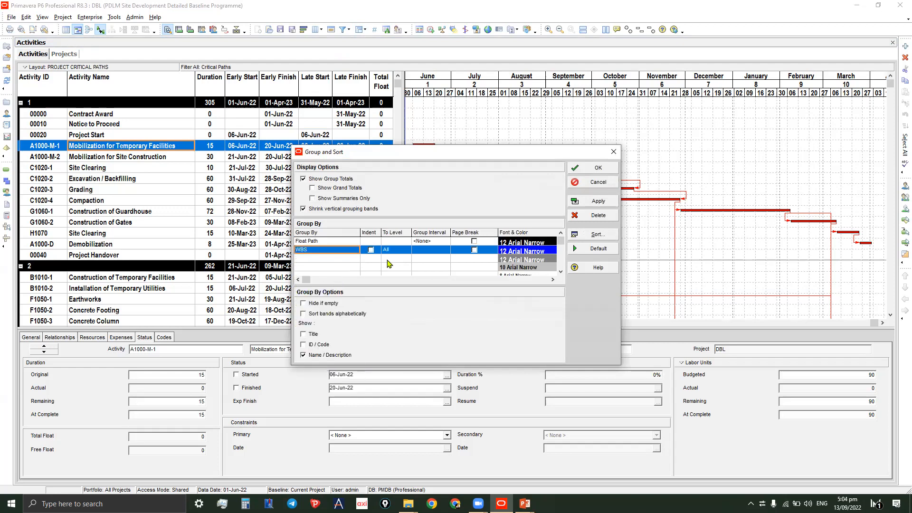
{"action": "left_click", "coordinate": [598, 203]}
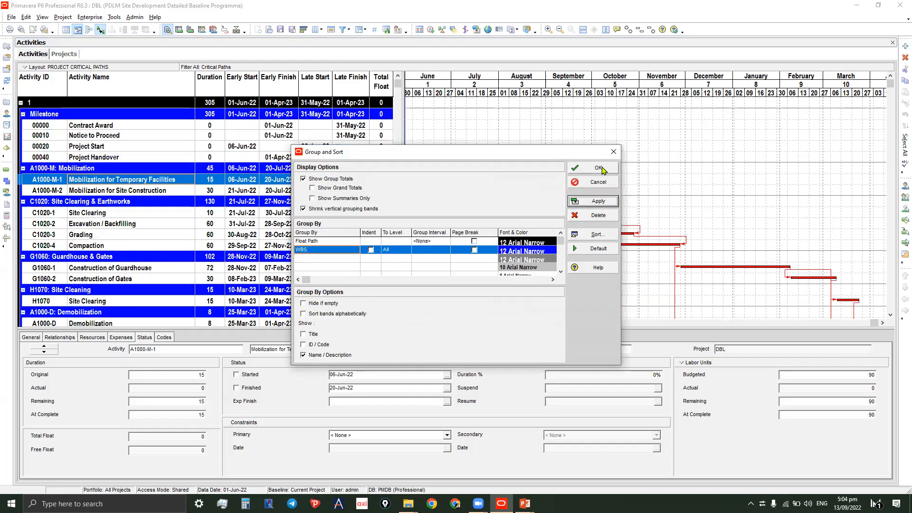
{"action": "left_click", "coordinate": [613, 151]}
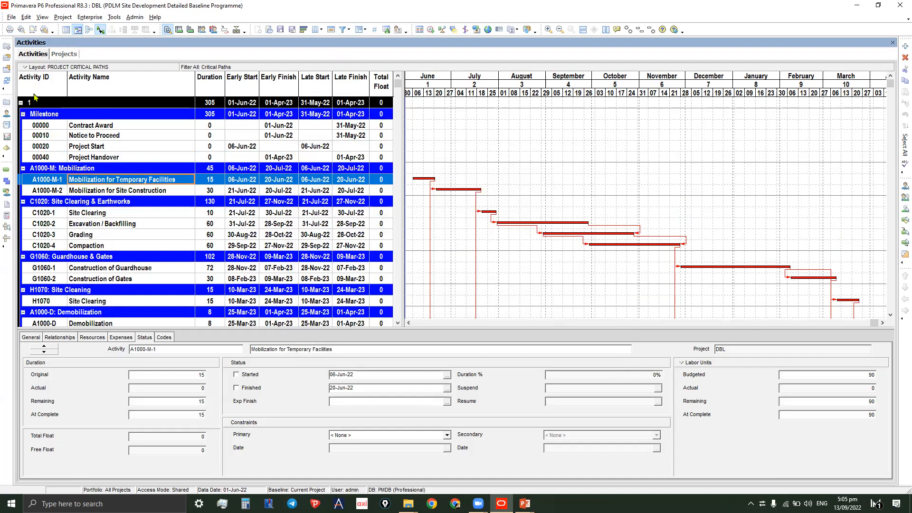
- Review the WBS bands and activities within the float paths, from the milestones through Site Clearing to Demobilization
{"action": "left_click", "coordinate": [94, 215]}
{"action": "scroll", "coordinate": [103, 194], "scroll_direction": "down", "scroll_amount": 3}
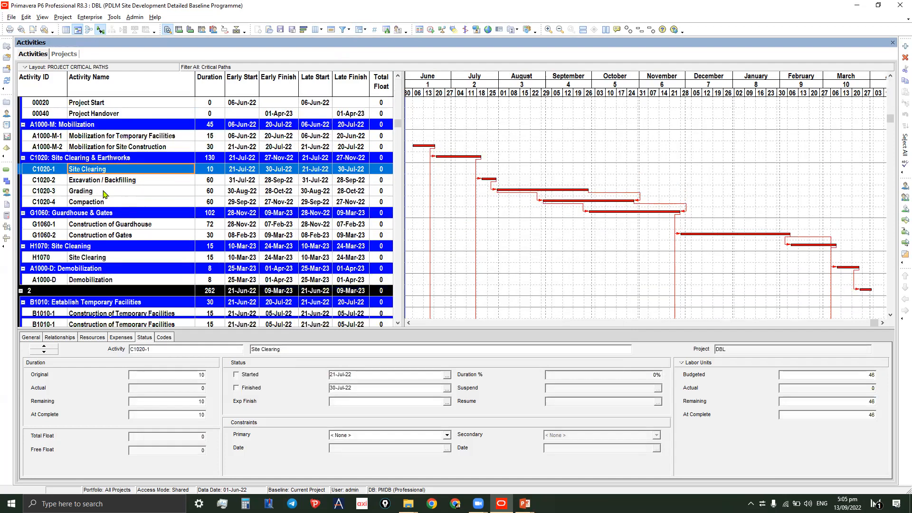
{"action": "scroll", "coordinate": [105, 192], "scroll_direction": "down", "scroll_amount": 1}
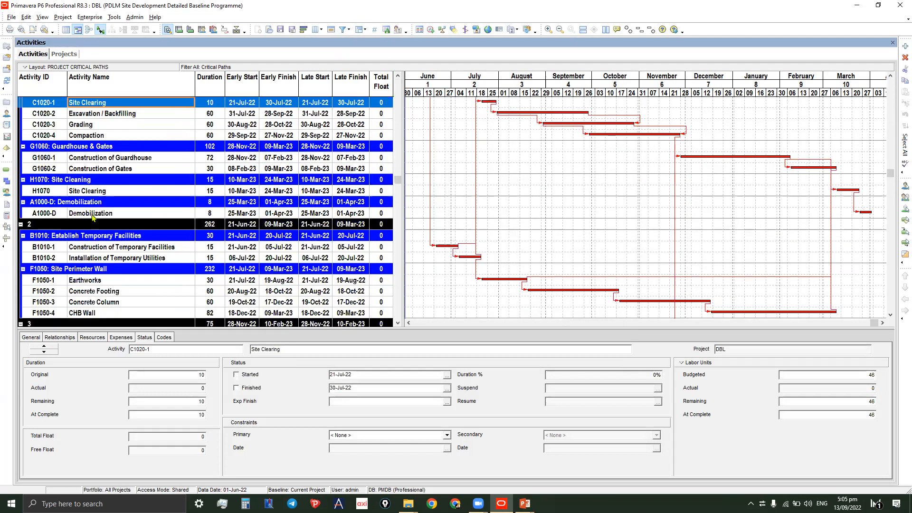
{"action": "left_click", "coordinate": [93, 216]}
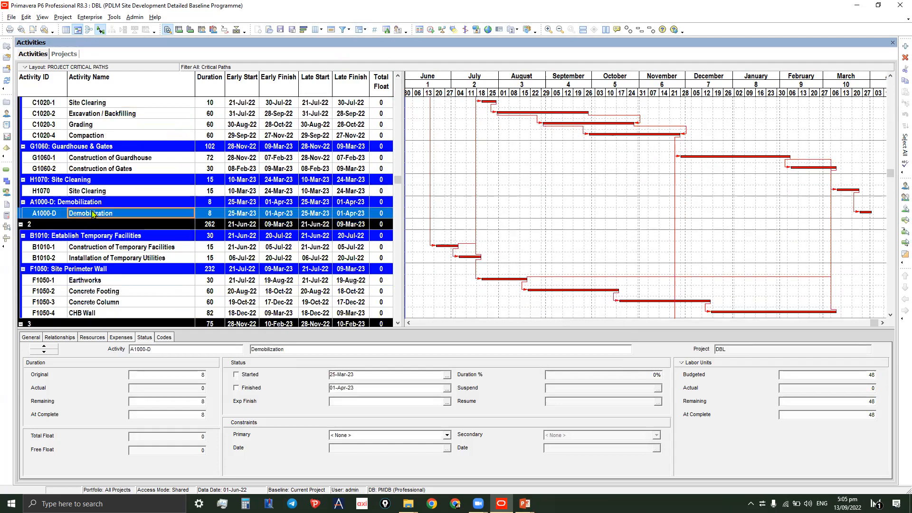
{"action": "scroll", "coordinate": [318, 117], "scroll_direction": "up", "scroll_amount": 4}
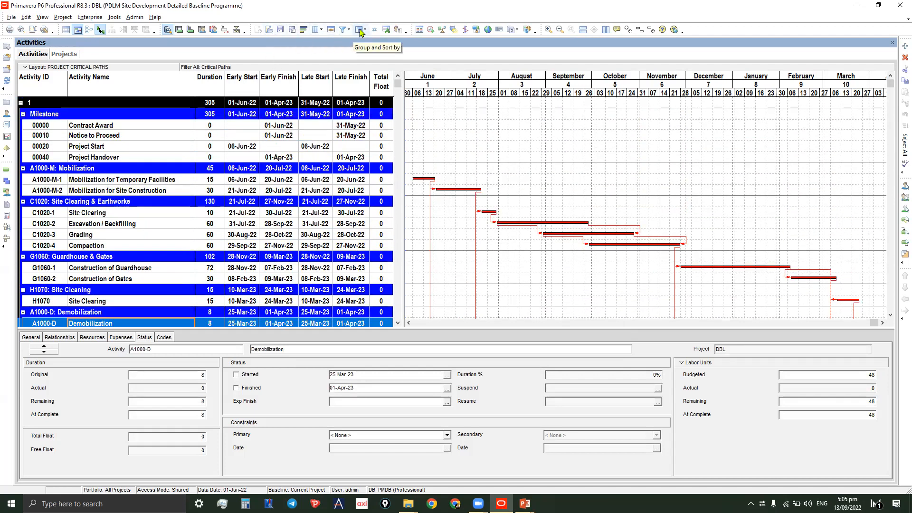
{"action": "left_click", "coordinate": [185, 117]}
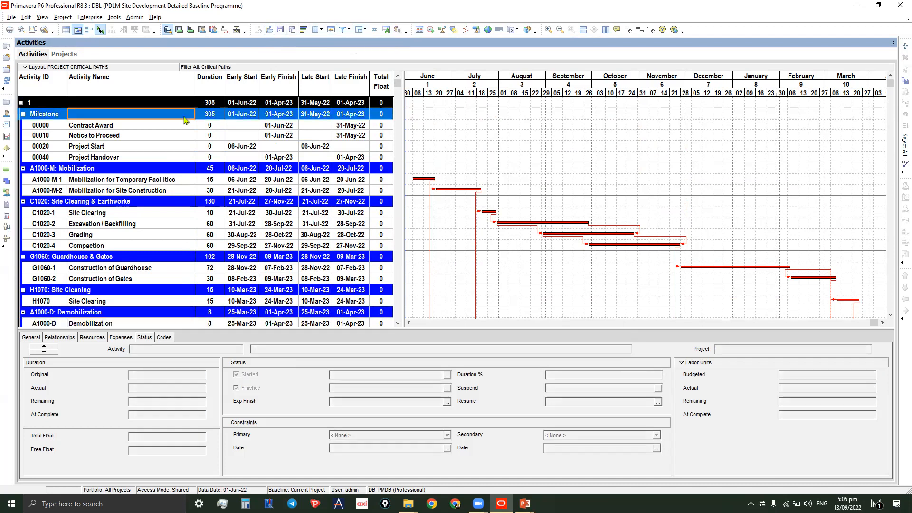
- Discard the grouping changes and reapply the saved PROJECT CRITICAL PATHS layout
{"action": "left_click", "coordinate": [269, 31]}
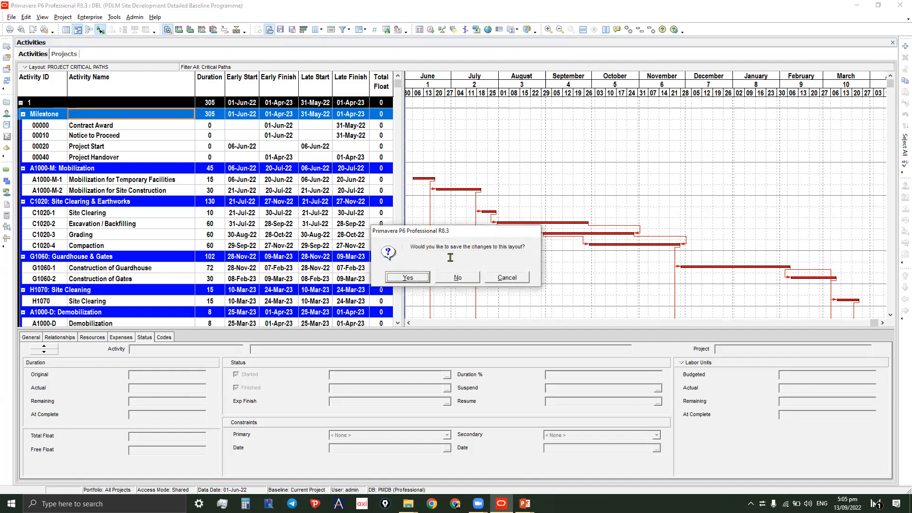
{"action": "left_click", "coordinate": [459, 278]}
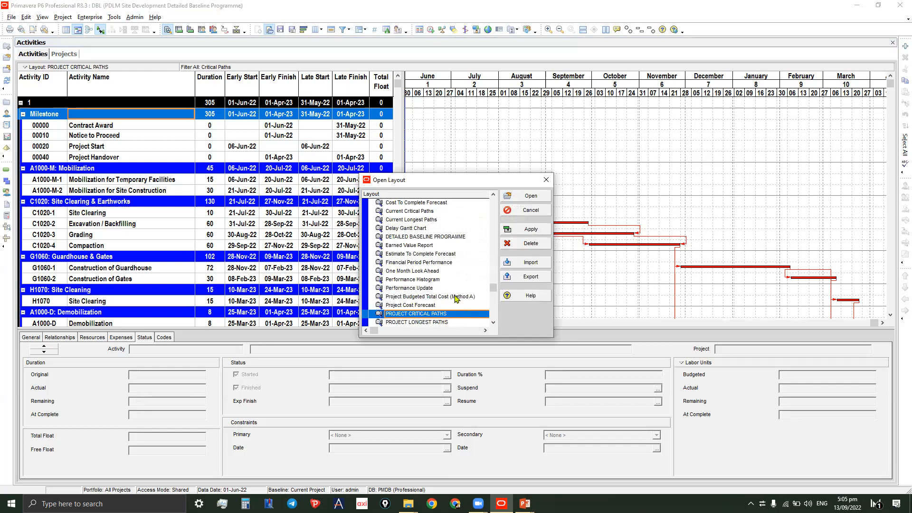
{"action": "left_click", "coordinate": [532, 230]}
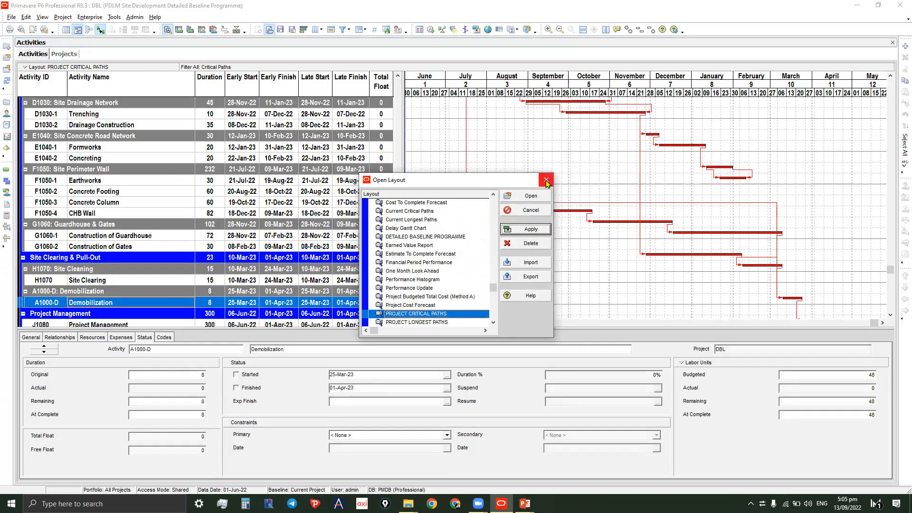
{"action": "left_click", "coordinate": [547, 181]}
{"action": "scroll", "coordinate": [360, 158], "scroll_direction": "up", "scroll_amount": 2}
{"action": "scroll", "coordinate": [354, 113], "scroll_direction": "up", "scroll_amount": 8}
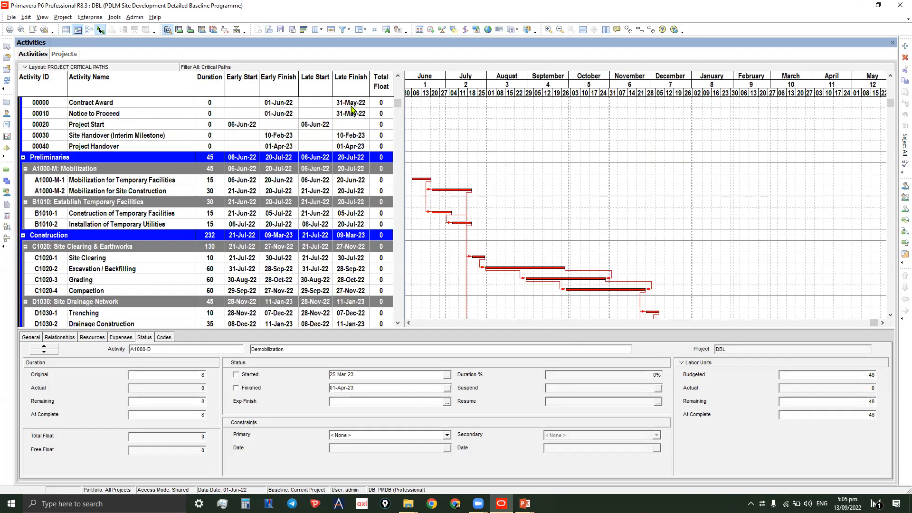
- Print the critical paths programme to PDF, replacing the existing PROJECT CRITICAL PATHS file in the Presentations folder
{"action": "left_click", "coordinate": [21, 30]}
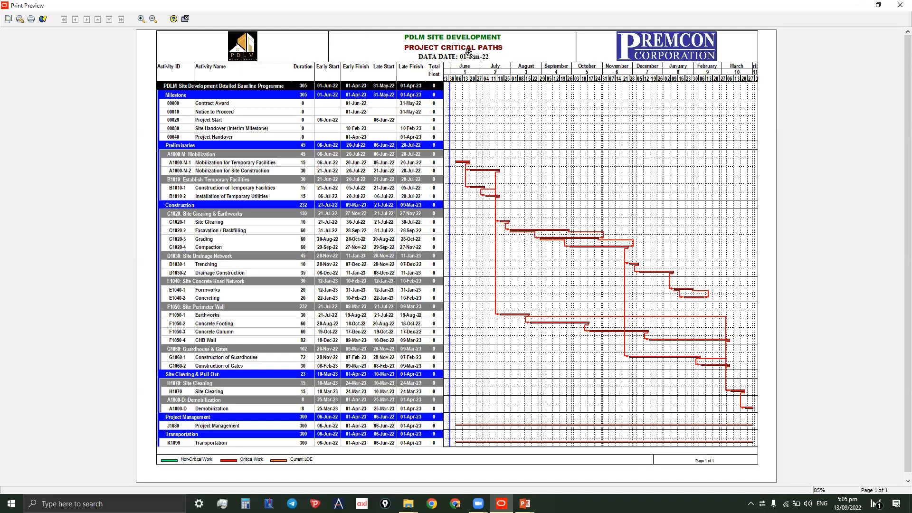
{"action": "left_click", "coordinate": [31, 19]}
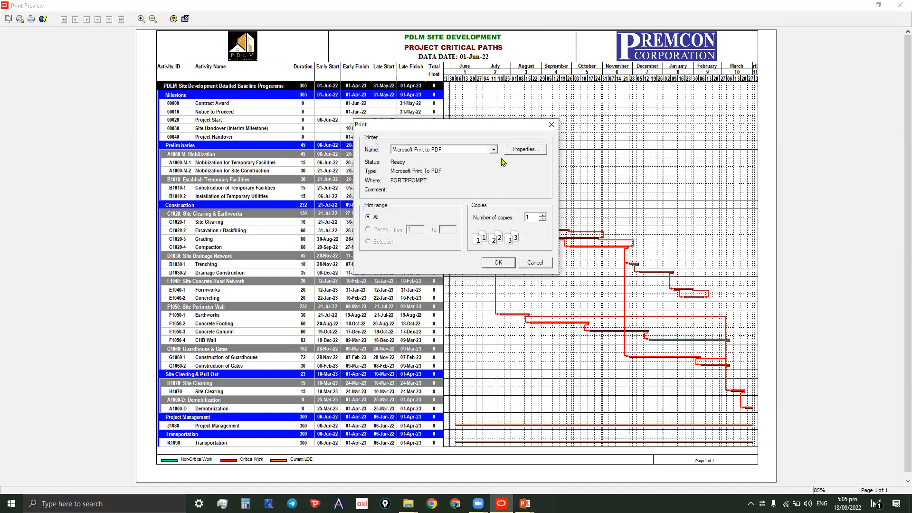
{"action": "left_click", "coordinate": [499, 264]}
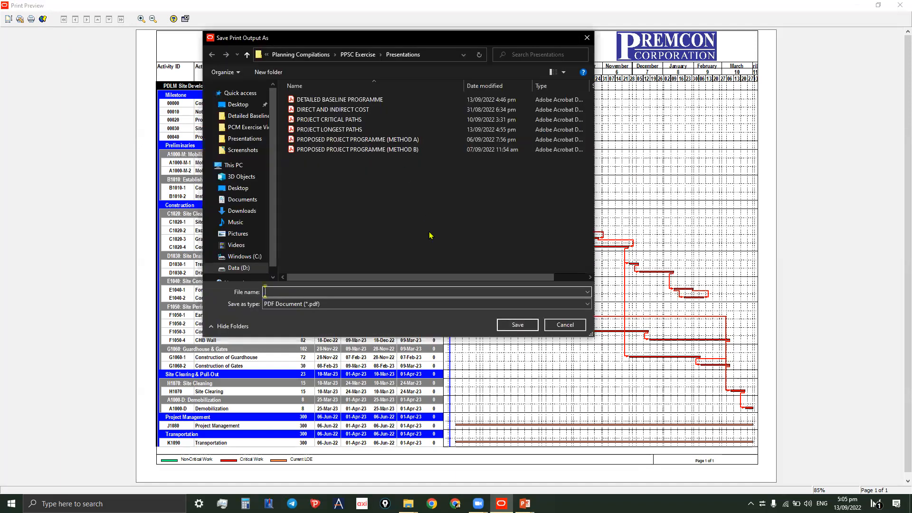
{"action": "left_click", "coordinate": [346, 123]}
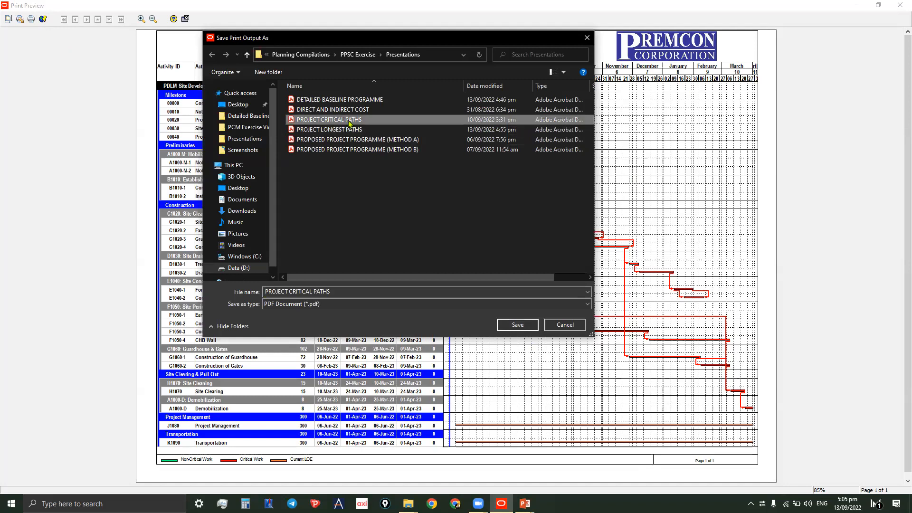
{"action": "left_click", "coordinate": [518, 324]}
{"action": "left_click", "coordinate": [484, 255]}
{"action": "left_click", "coordinate": [485, 255]}
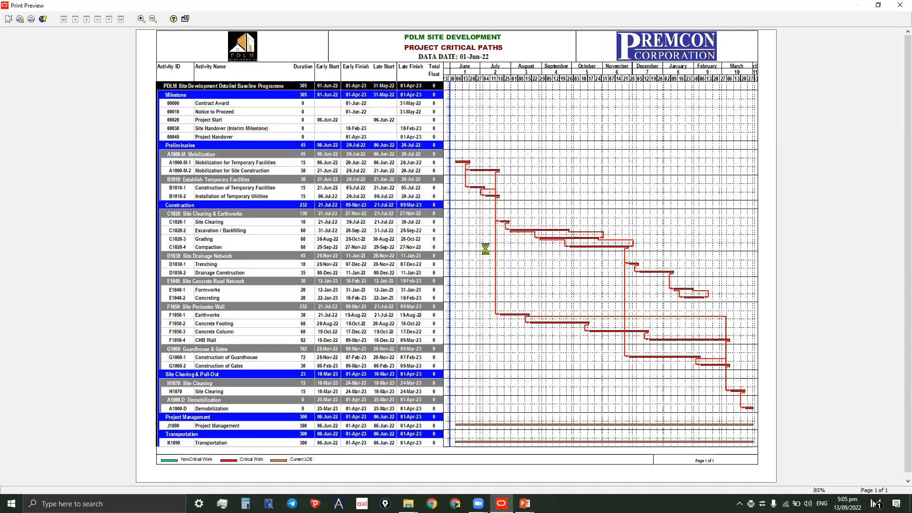
{"action": "left_click", "coordinate": [463, 280]}
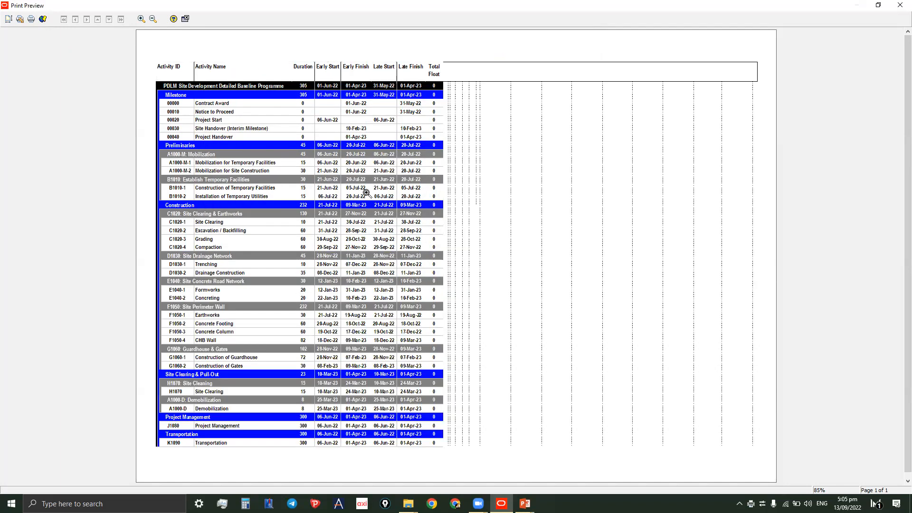
- Return from the presentation slides to Primavera P6 and close the print preview
{"action": "left_click", "coordinate": [187, 19]}
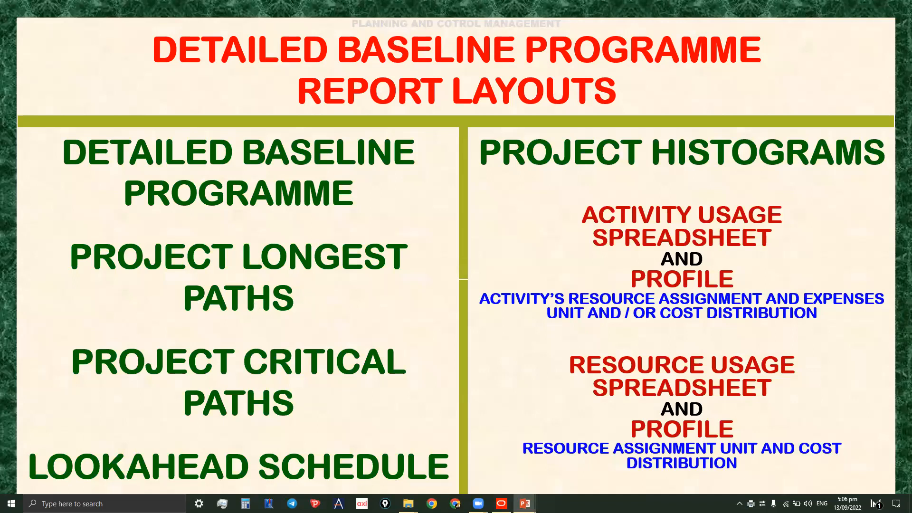
{"action": "left_click", "coordinate": [502, 504]}
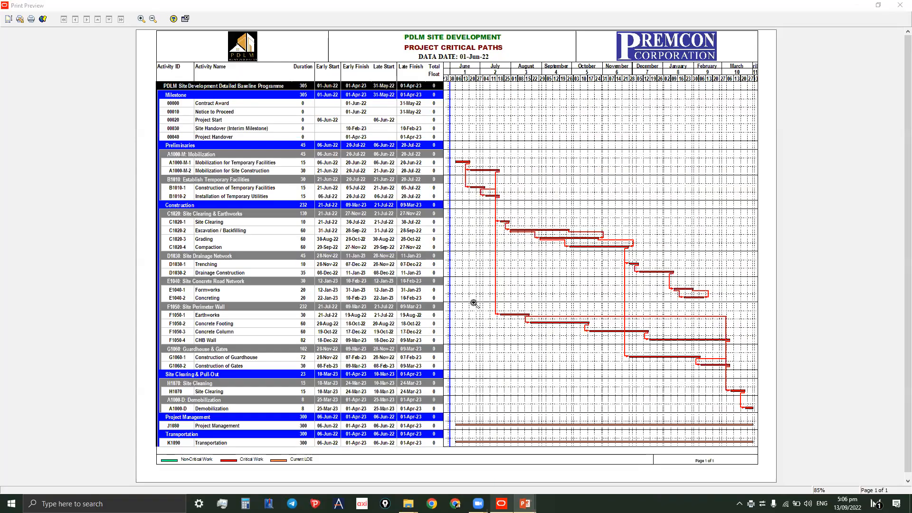
{"action": "left_click", "coordinate": [188, 19]}
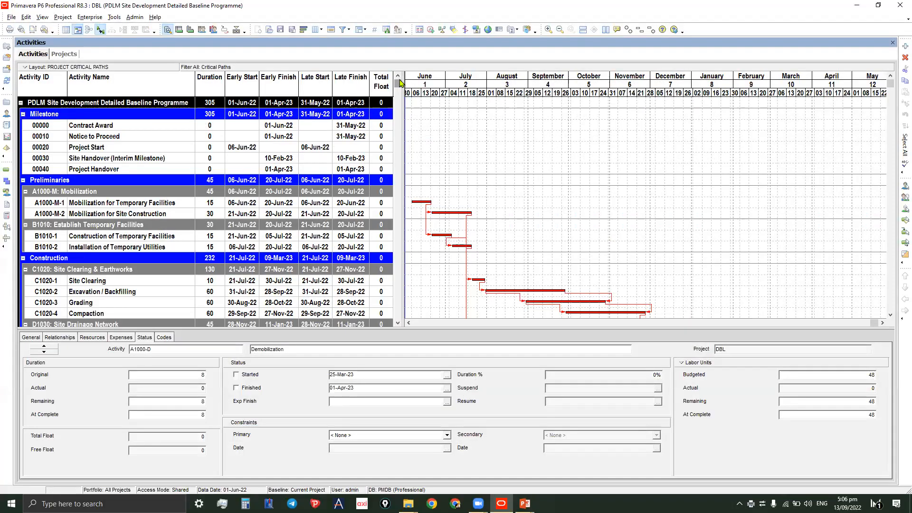
- Save the current layout as ONE MONTH LOOKAHEAD SCHEDULE, available at Project level
{"action": "left_click", "coordinate": [291, 30]}
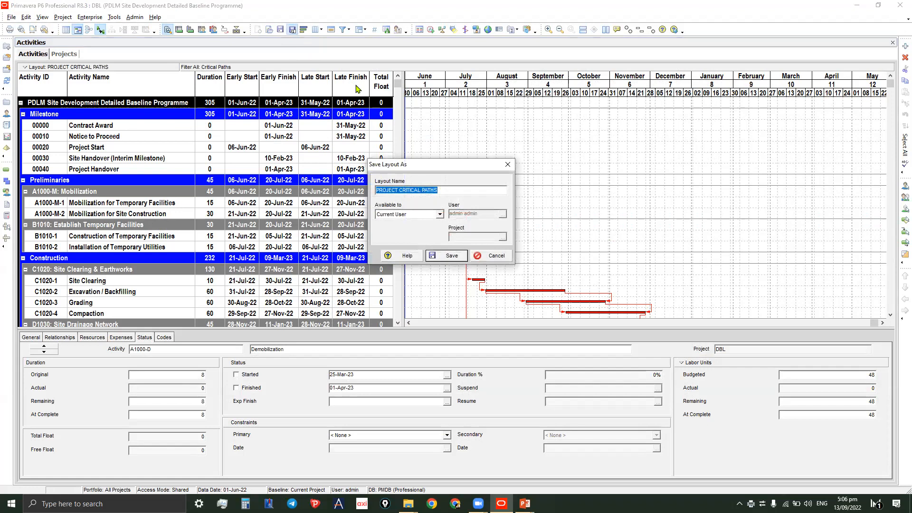
{"action": "key", "text": "Return"}
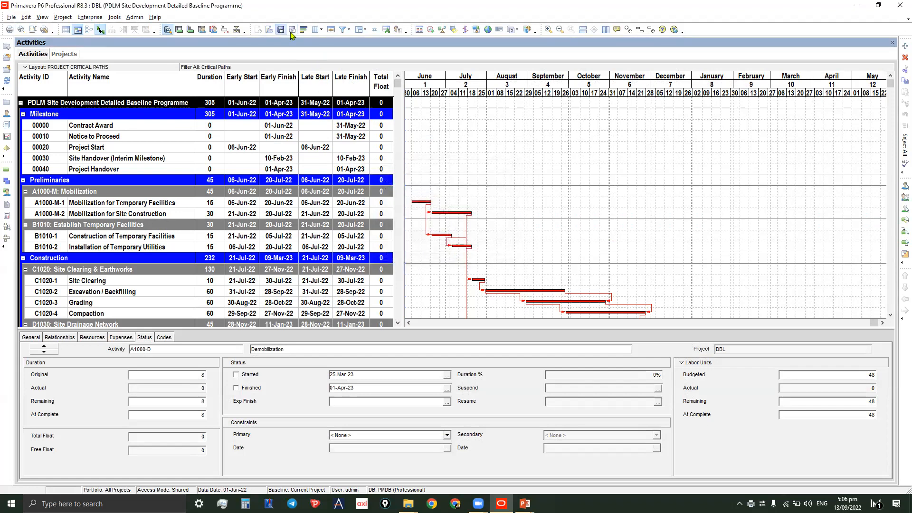
{"action": "left_click", "coordinate": [293, 31]}
{"action": "left_click", "coordinate": [293, 31]}
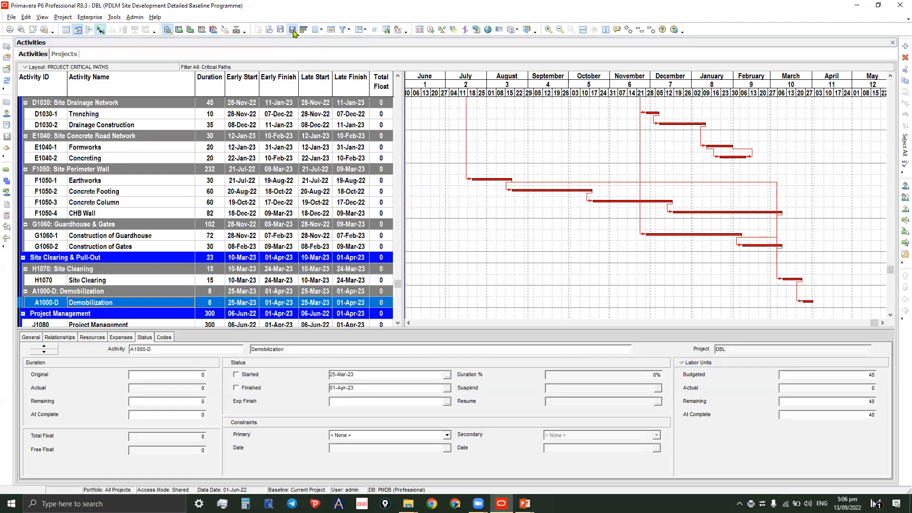
{"action": "left_click", "coordinate": [441, 215]}
{"action": "left_click", "coordinate": [395, 243]}
{"action": "left_click_drag", "start_coordinate": [450, 189], "coordinate": [226, 167]}
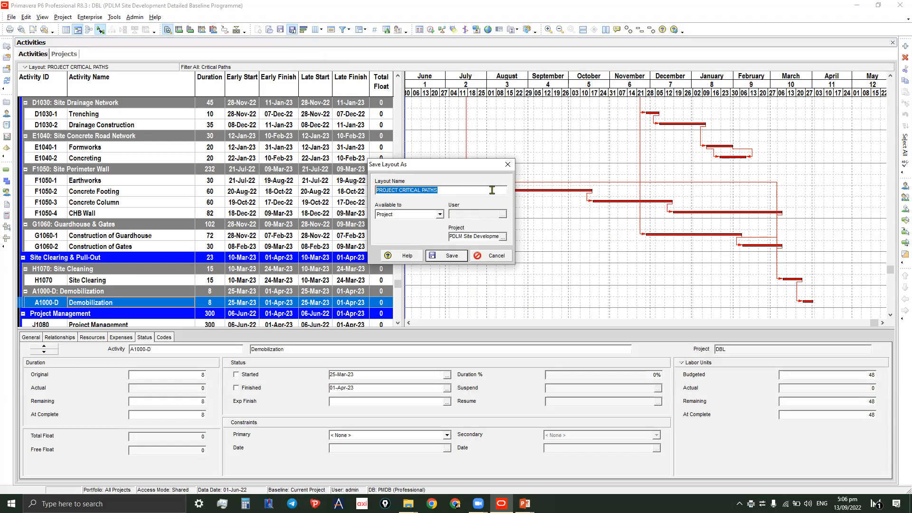
{"action": "type", "text": "one"}
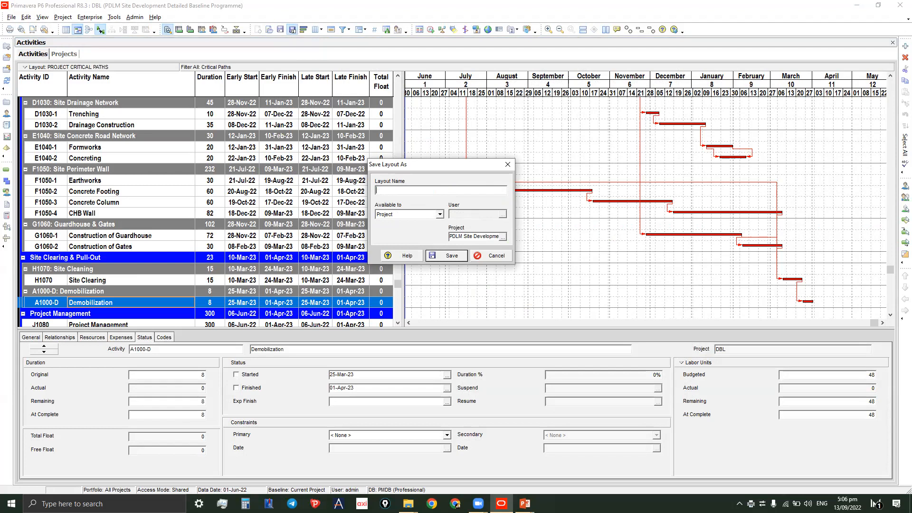
{"action": "type", "text": " MONTH LOOKAHEAD SCHEDULE"}
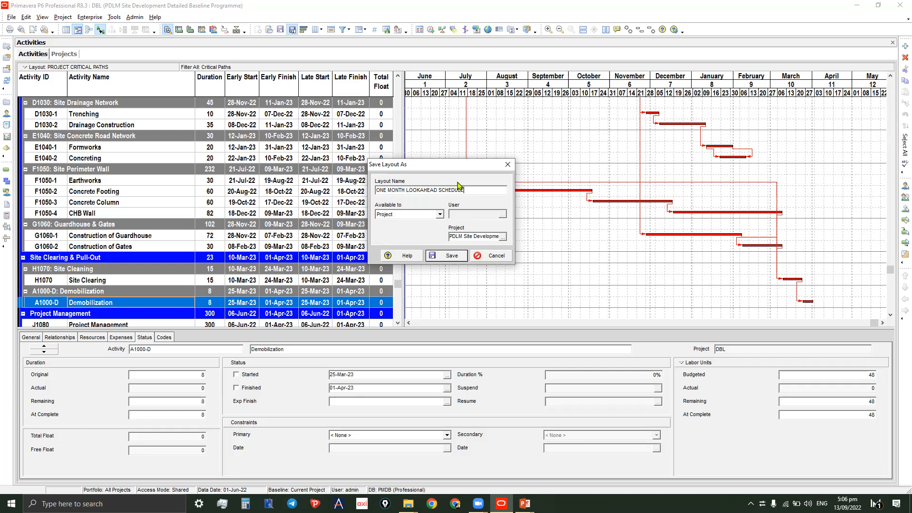
{"action": "left_click", "coordinate": [452, 256]}
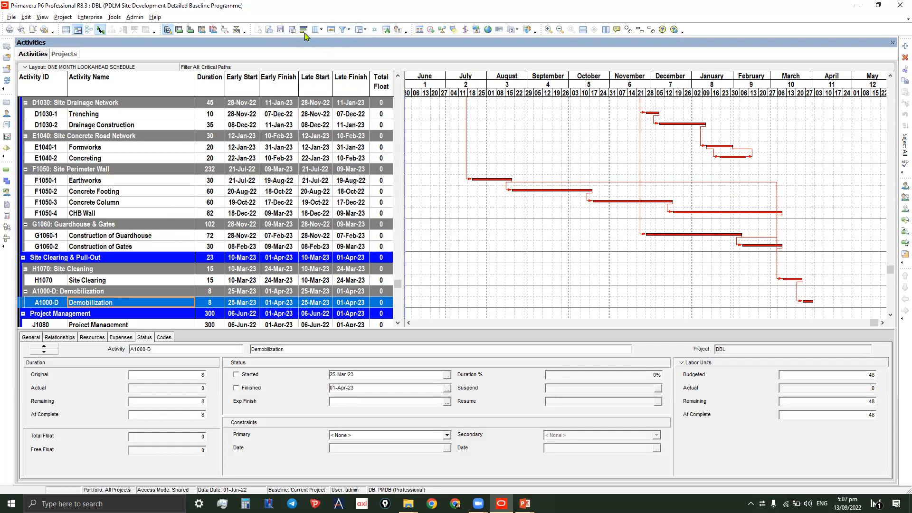
- Remove Late Start and Late Finish from the selected columns of the lookahead layout
{"action": "left_click", "coordinate": [322, 29]}
{"action": "left_click", "coordinate": [332, 42]}
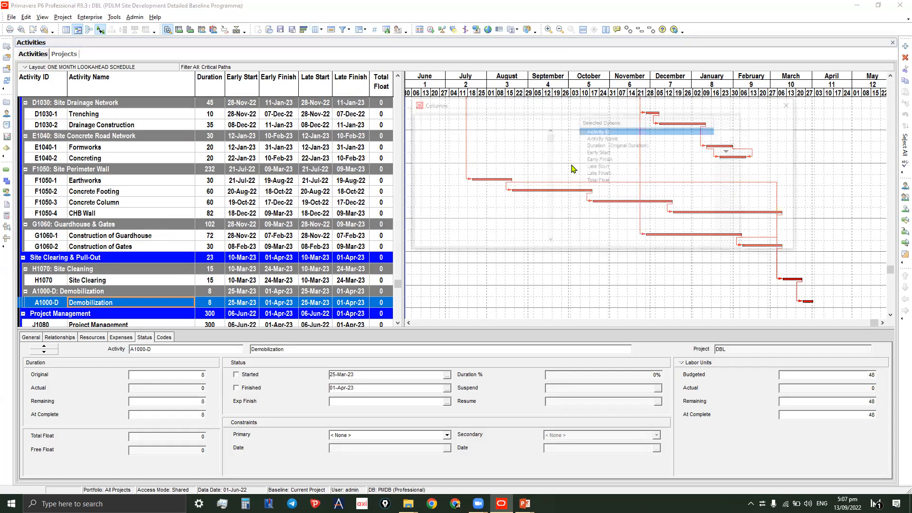
{"action": "left_click_drag", "start_coordinate": [571, 109], "coordinate": [573, 113]}
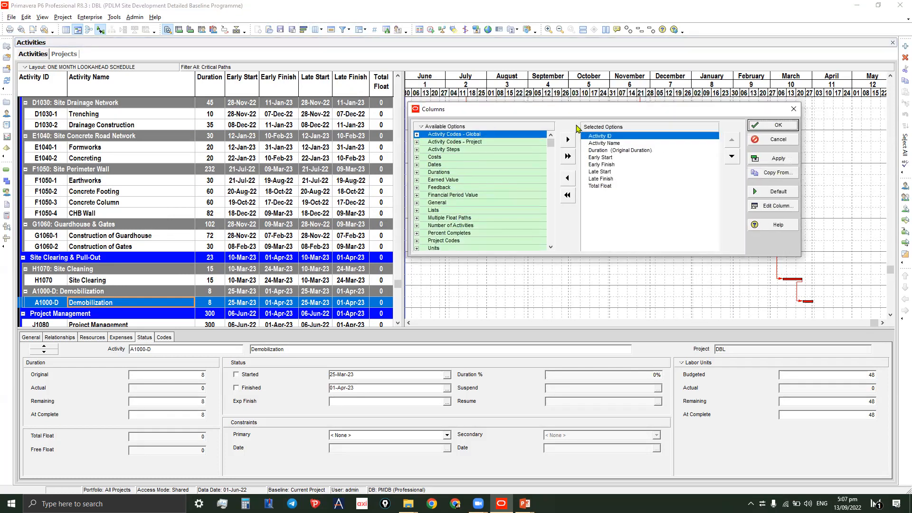
{"action": "left_click", "coordinate": [597, 172]}
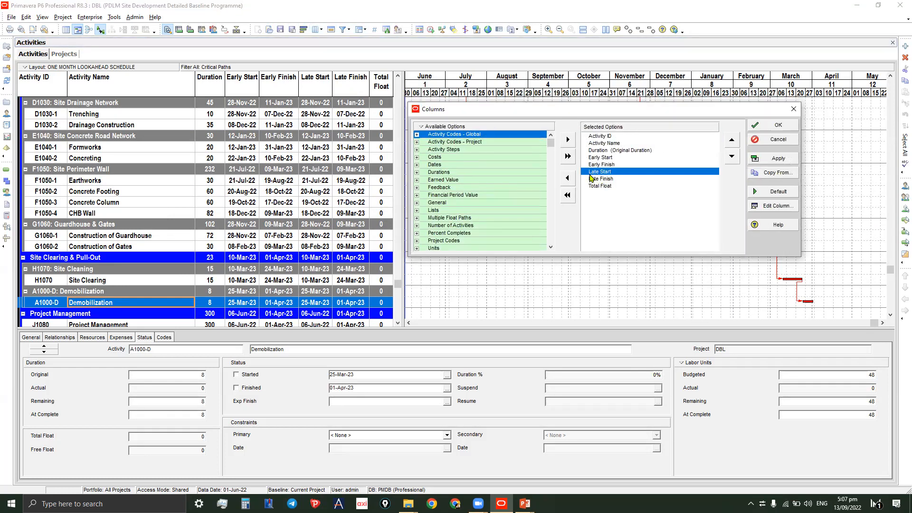
{"action": "left_click", "coordinate": [567, 179]}
{"action": "left_click", "coordinate": [567, 180]}
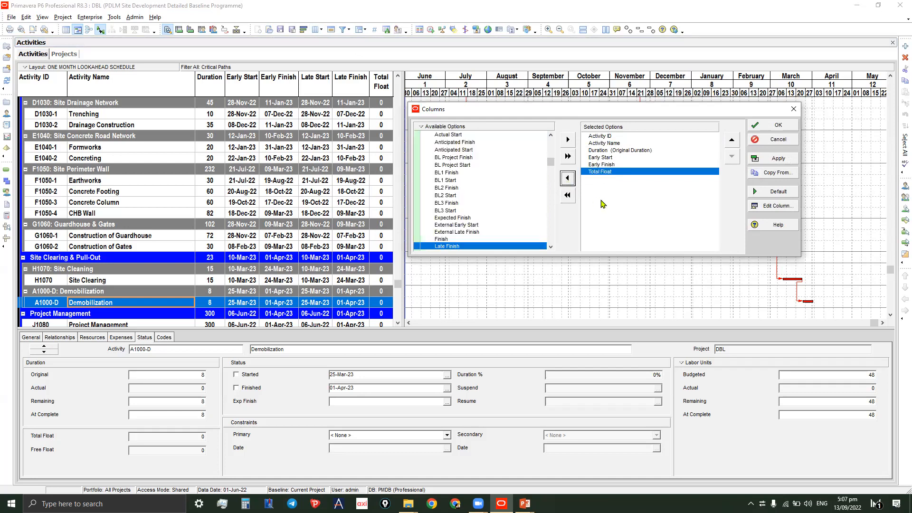
- Review the Early Start, Early Finish and Total Float entries kept among the selected columns
{"action": "left_click", "coordinate": [610, 158]}
{"action": "left_click", "coordinate": [611, 165]}
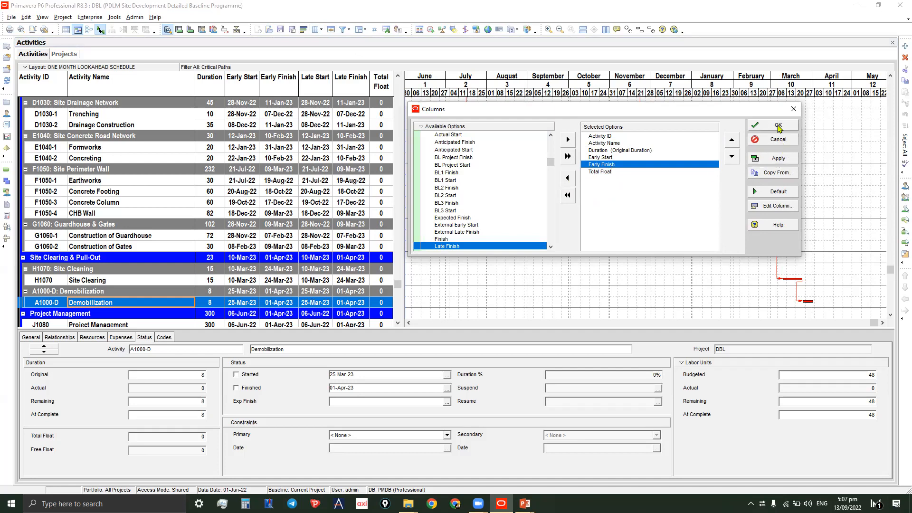
{"action": "left_click", "coordinate": [616, 158]}
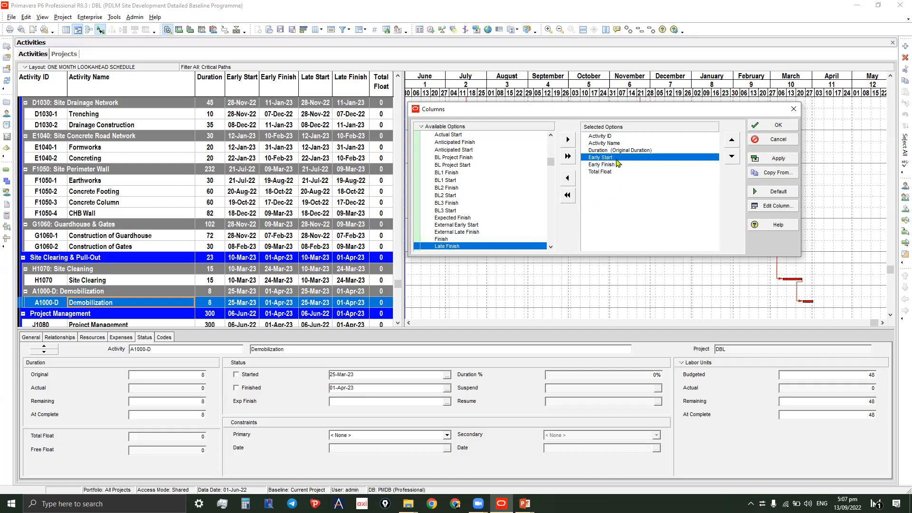
{"action": "left_click", "coordinate": [616, 165]}
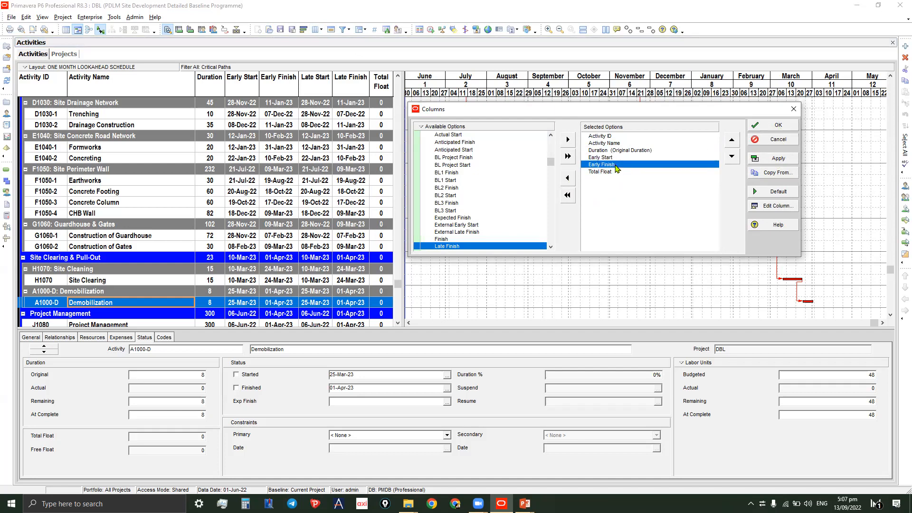
{"action": "left_click", "coordinate": [613, 172]}
{"action": "left_click", "coordinate": [614, 165]}
{"action": "left_click", "coordinate": [616, 158]}
{"action": "left_click", "coordinate": [614, 165]}
{"action": "left_click", "coordinate": [611, 159]}
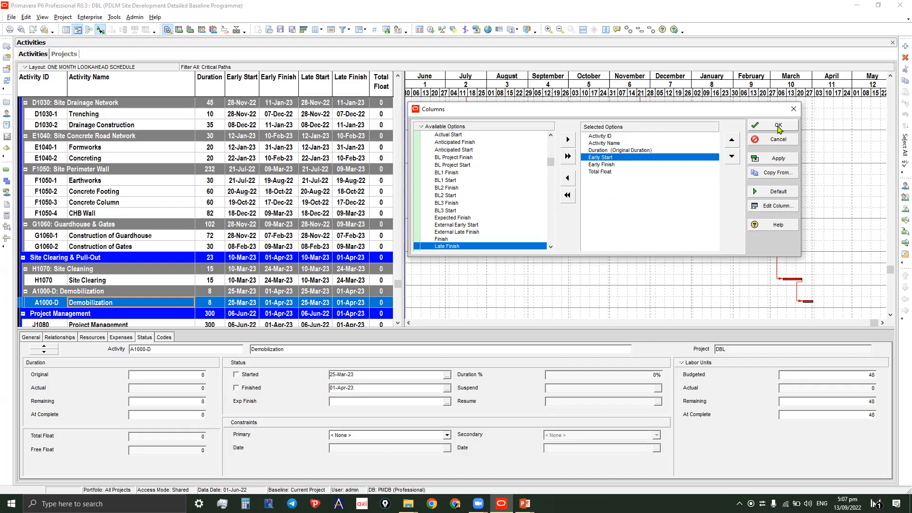
- Apply the column selection and narrow the activity table to fit its columns, widening the Gantt chart area
{"action": "left_click", "coordinate": [778, 126]}
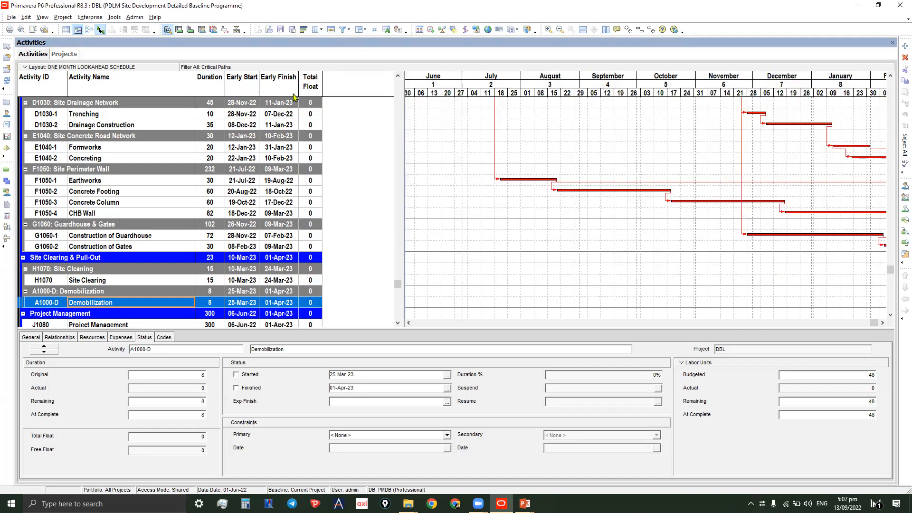
{"action": "double_click", "coordinate": [401, 109]}
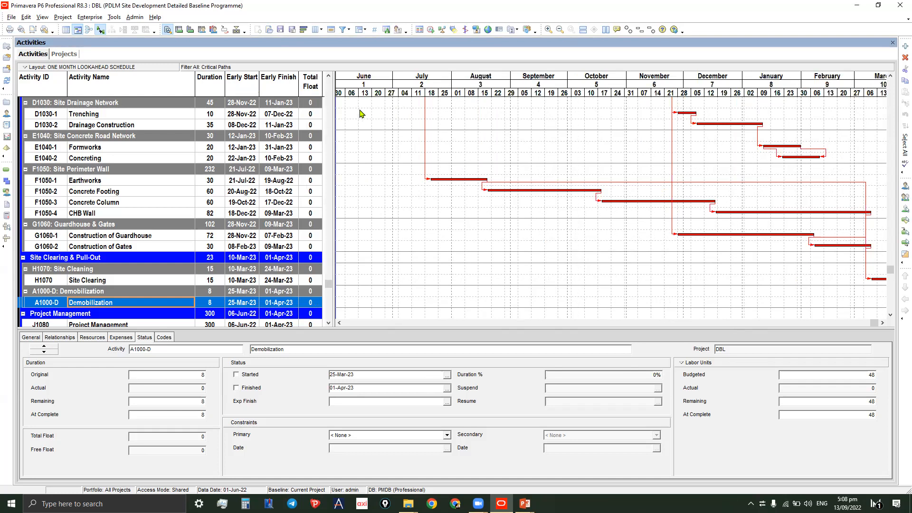
{"action": "scroll", "coordinate": [587, 189], "scroll_direction": "up", "scroll_amount": 5}
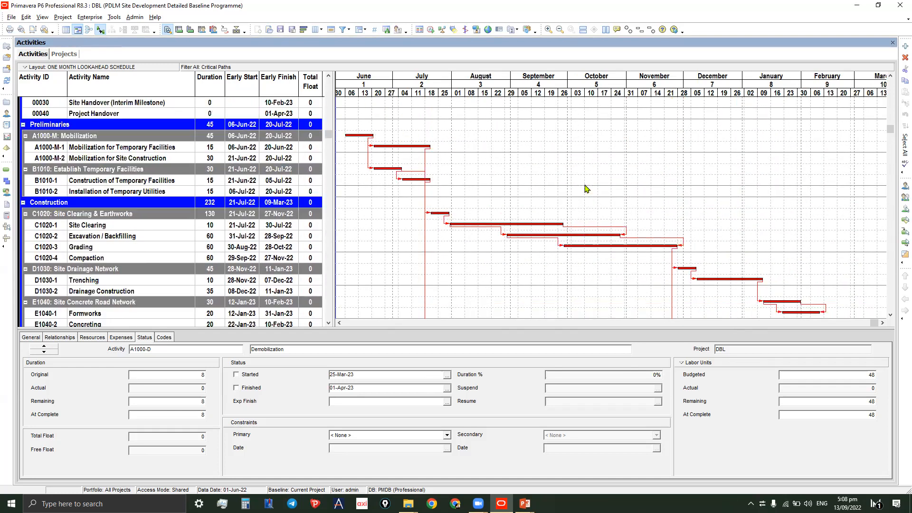
{"action": "scroll", "coordinate": [588, 189], "scroll_direction": "up", "scroll_amount": 2}
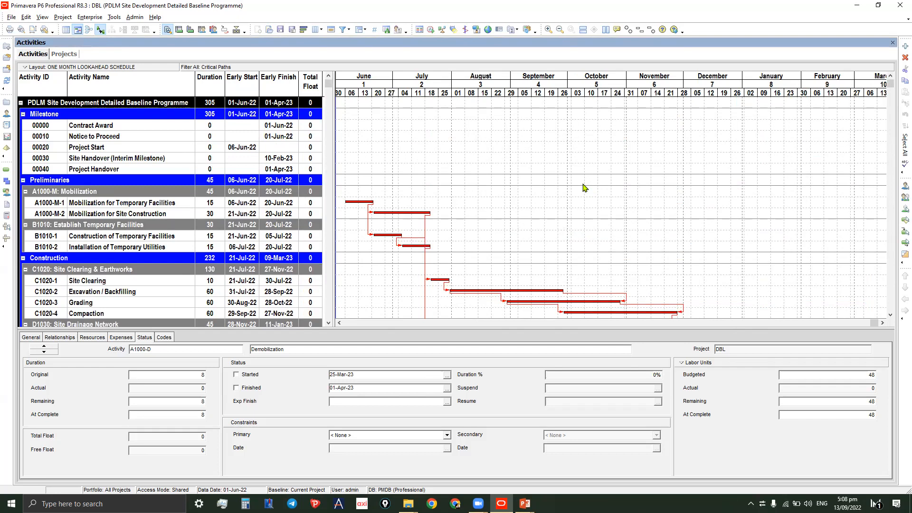
- Deselect the Critical Paths layout filter in the activity filter list
{"action": "left_click", "coordinate": [342, 32]}
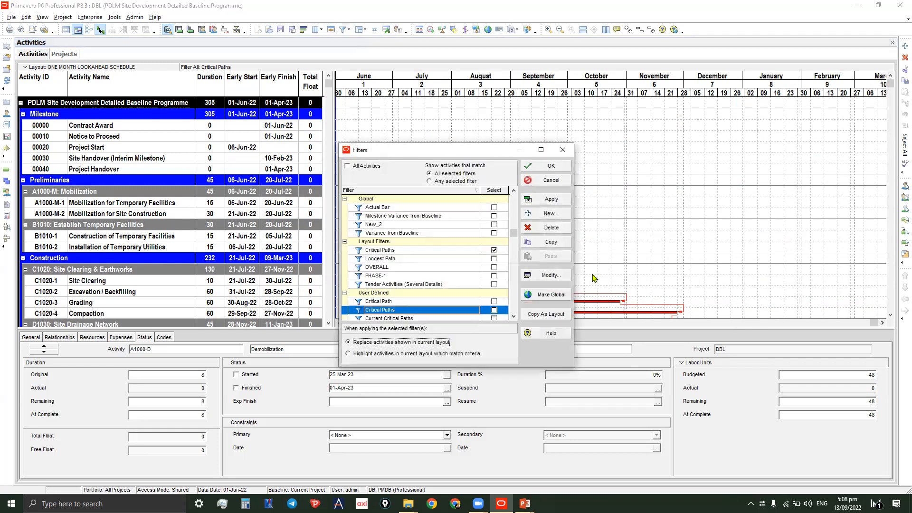
{"action": "left_click", "coordinate": [447, 267]}
{"action": "scroll", "coordinate": [445, 261], "scroll_direction": "down", "scroll_amount": 7}
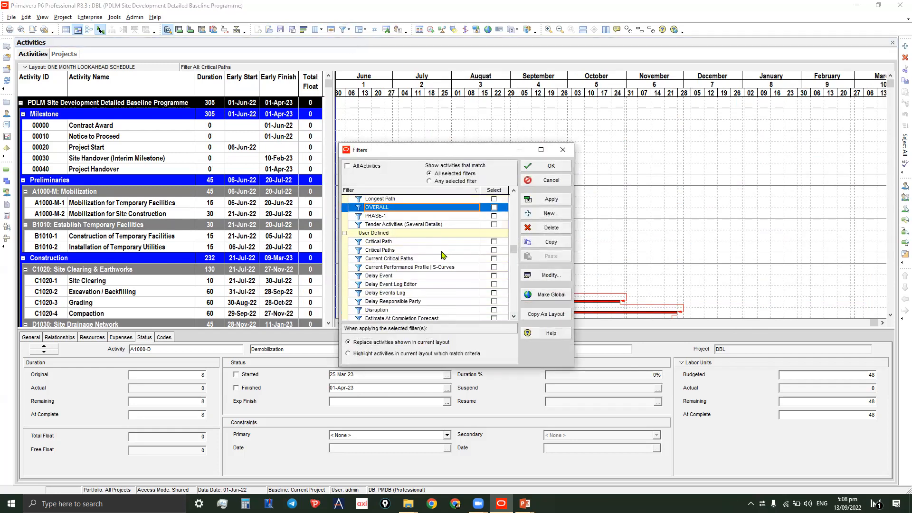
{"action": "scroll", "coordinate": [448, 253], "scroll_direction": "up", "scroll_amount": 5}
{"action": "left_click", "coordinate": [494, 233]}
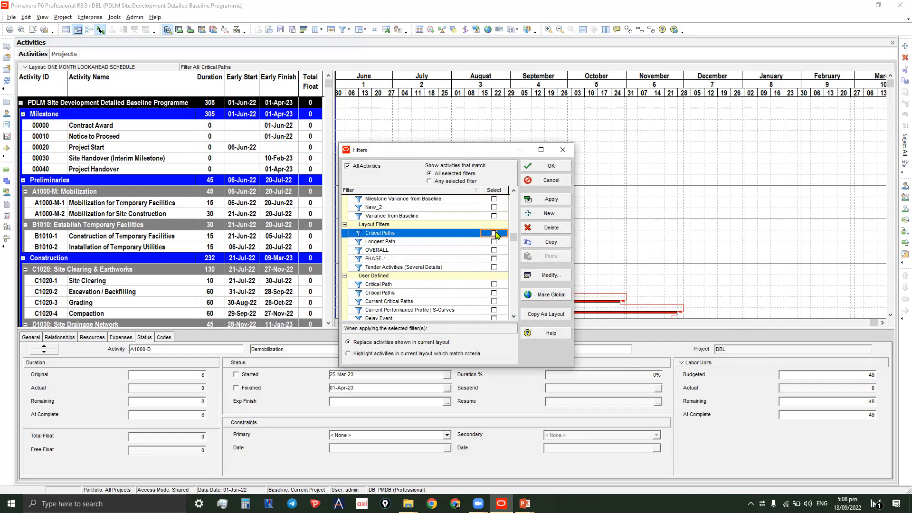
{"action": "scroll", "coordinate": [451, 288], "scroll_direction": "down", "scroll_amount": 1}
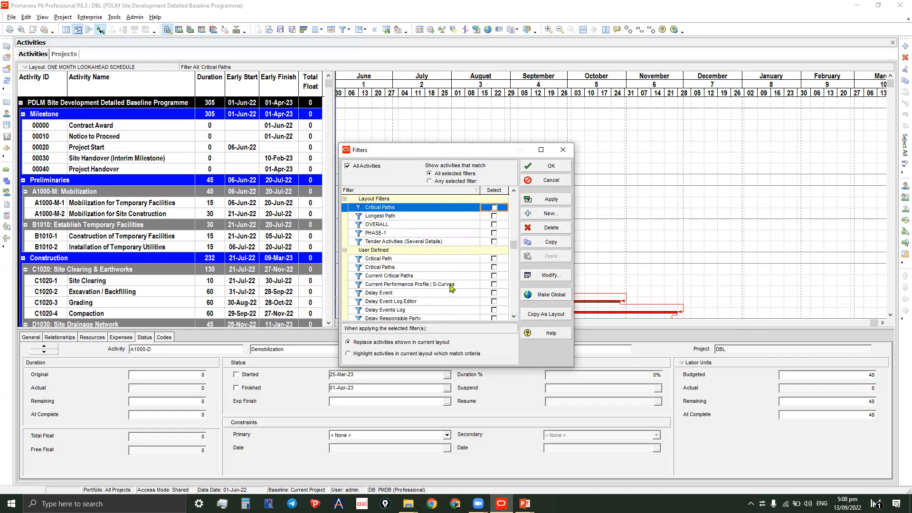
- Create a new activity filter named ONE MONTH LOOKAHEAD SCHEDULE
{"action": "left_click", "coordinate": [551, 213]}
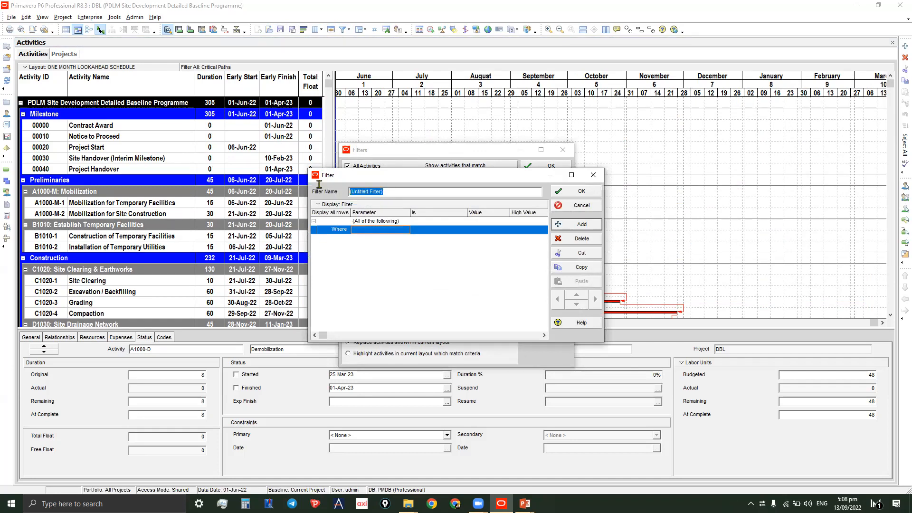
{"action": "type", "text": "ONE MONTH LOOKAHEAD"}
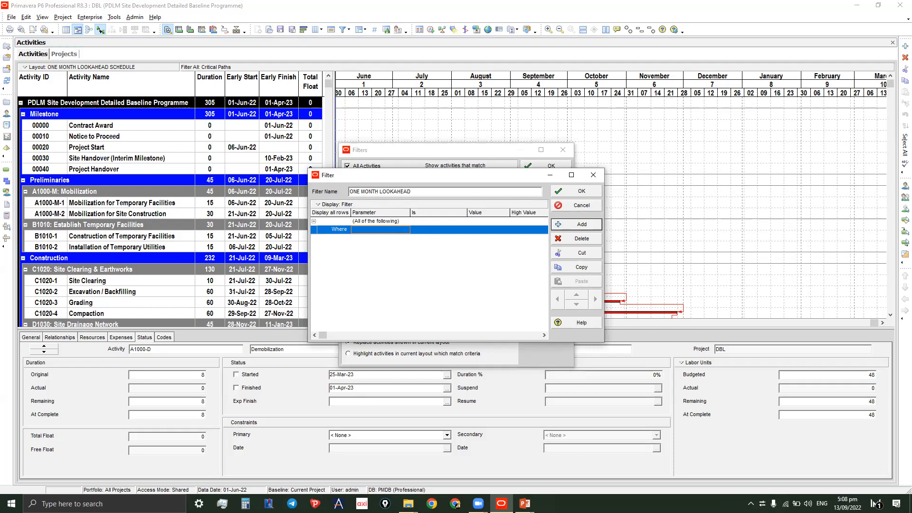
{"action": "type", "text": " SCHEDULE"}
- Set the filter's first condition to the Early Start parameter with the "is within range of" operator
{"action": "left_click", "coordinate": [441, 231]}
{"action": "left_click", "coordinate": [383, 231]}
{"action": "left_click", "coordinate": [382, 231]}
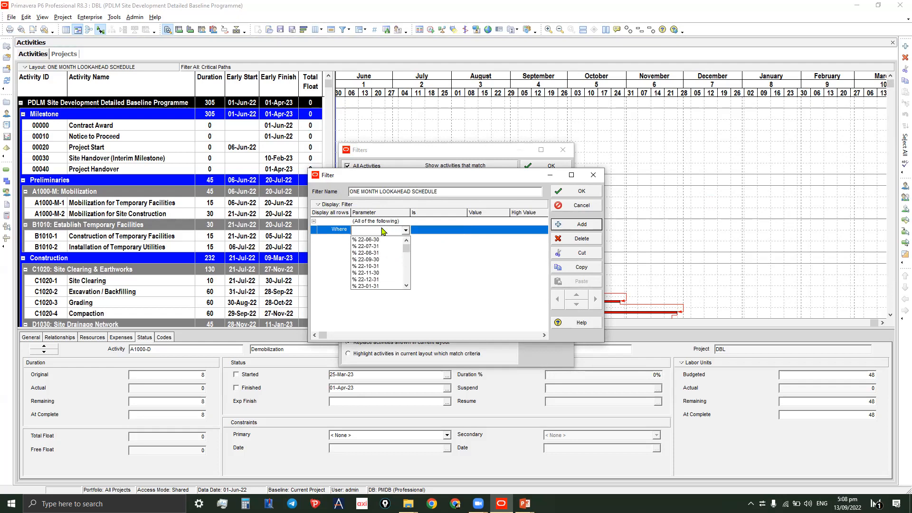
{"action": "key", "text": "e"}
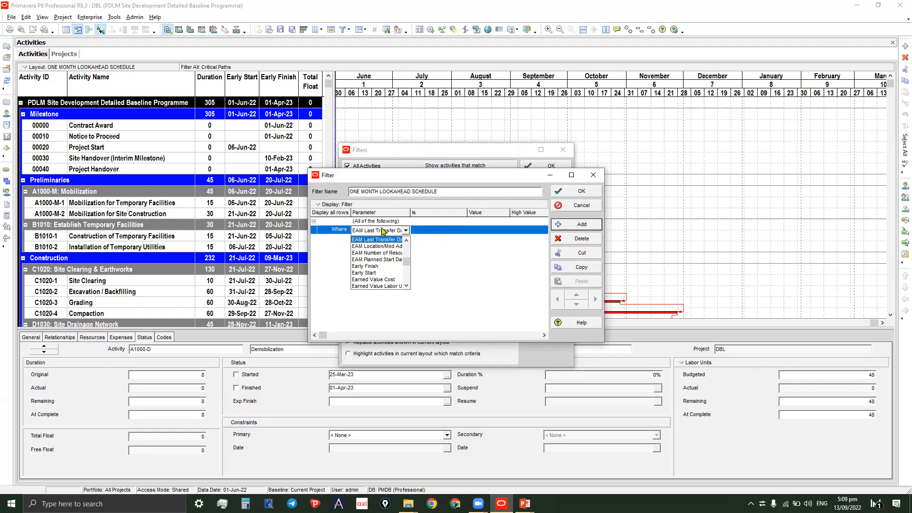
{"action": "left_click", "coordinate": [374, 274]}
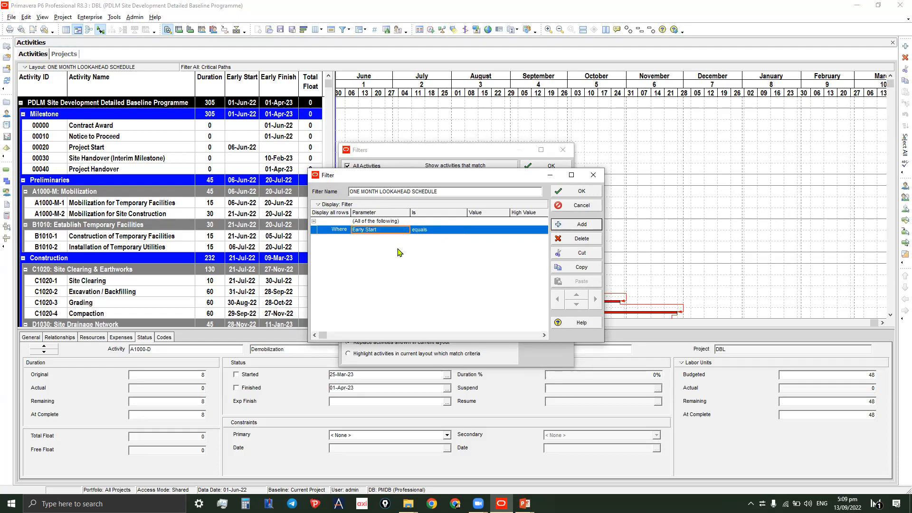
{"action": "left_click", "coordinate": [435, 231]}
{"action": "left_click", "coordinate": [436, 232]}
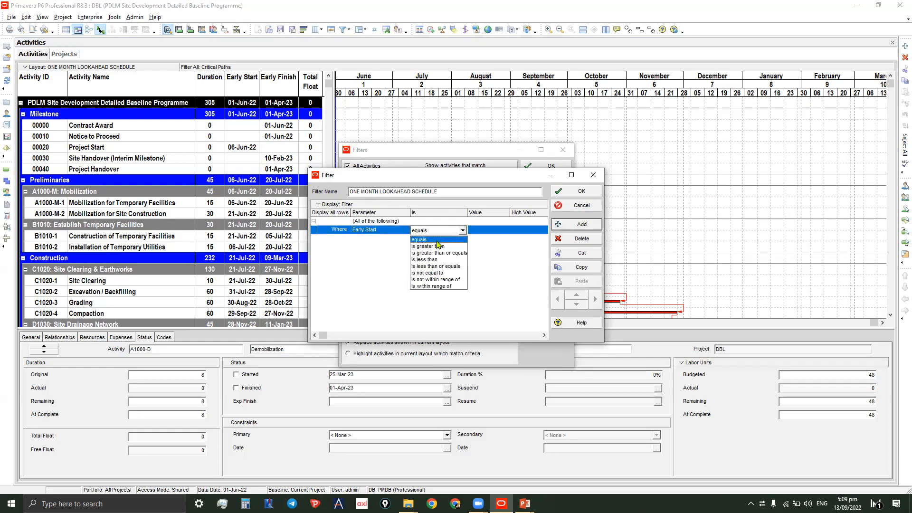
{"action": "left_click", "coordinate": [433, 286]}
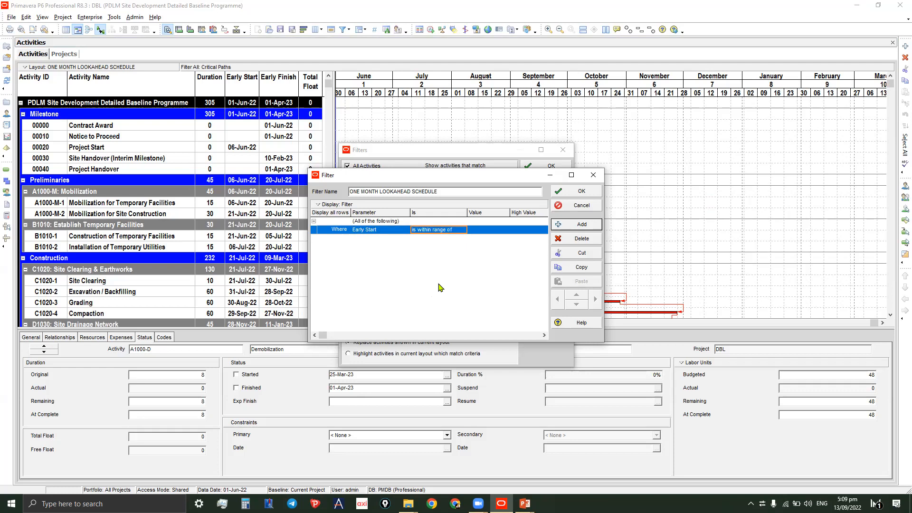
- Set the lower value of the Early Start range to DD, the earliest data date
{"action": "left_click", "coordinate": [487, 232]}
{"action": "left_click", "coordinate": [434, 233]}
{"action": "left_click", "coordinate": [379, 230]}
{"action": "left_click", "coordinate": [445, 231]}
{"action": "left_click", "coordinate": [485, 232]}
{"action": "left_click", "coordinate": [486, 231]}
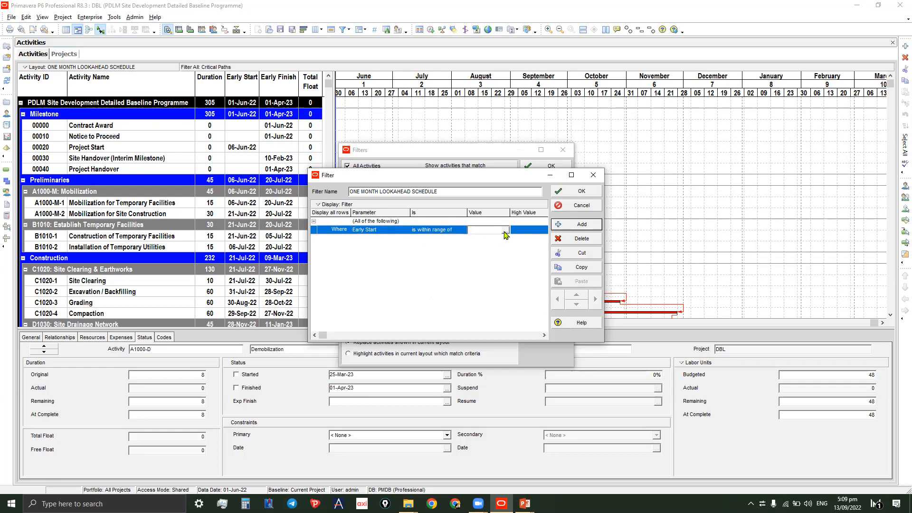
{"action": "left_click", "coordinate": [505, 230]}
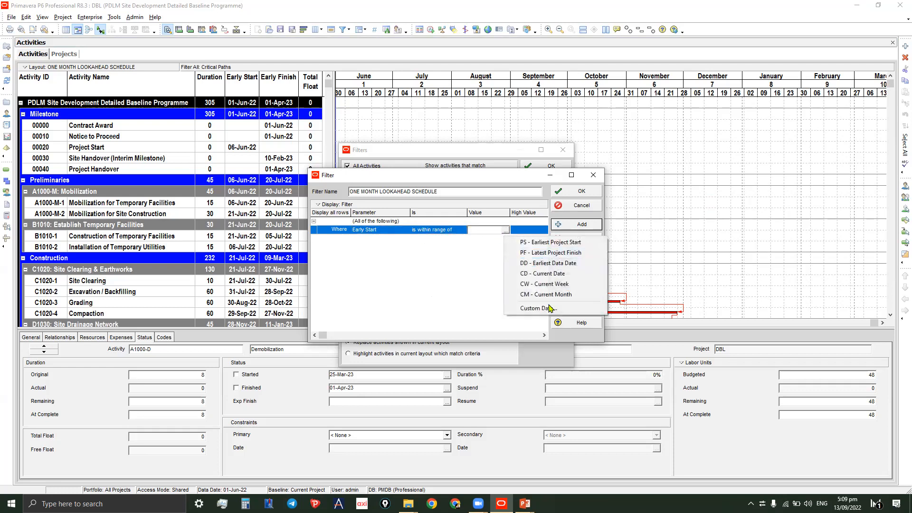
{"action": "left_click", "coordinate": [537, 264]}
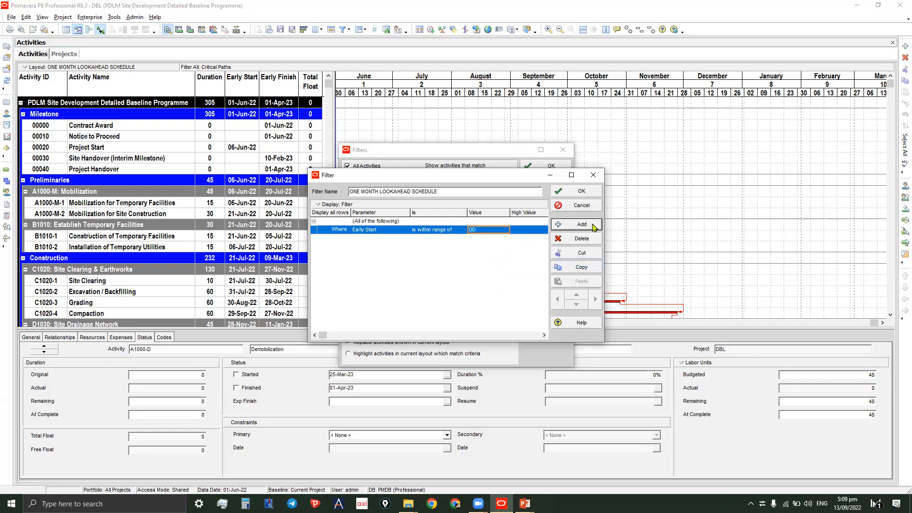
- Widen the filter dialog and set the high value of the Early Start range to DD+1M
{"action": "left_click_drag", "start_coordinate": [604, 215], "coordinate": [653, 215]}
{"action": "left_click", "coordinate": [534, 230]}
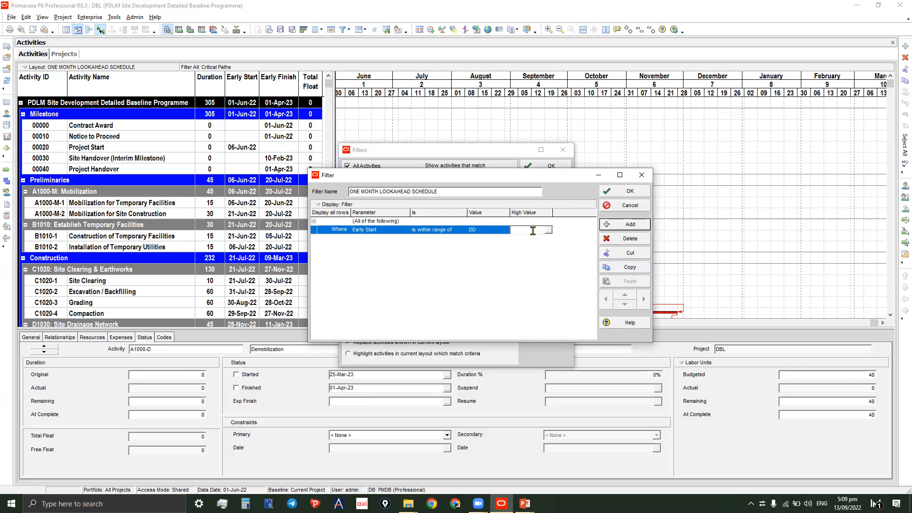
{"action": "left_click", "coordinate": [548, 230]}
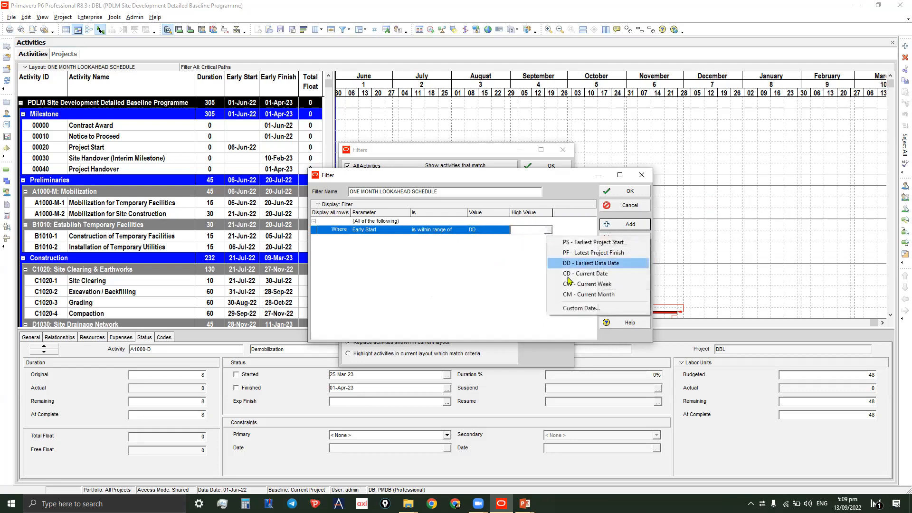
{"action": "left_click", "coordinate": [591, 262]}
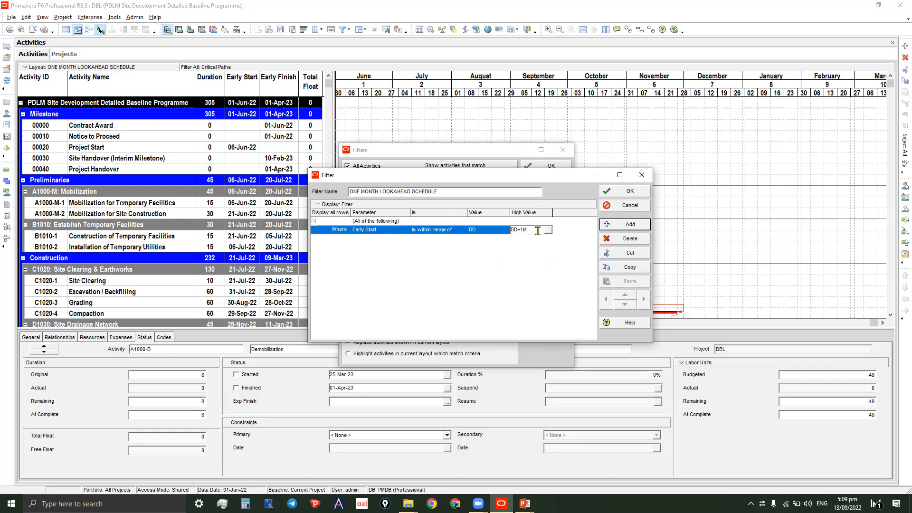
{"action": "left_click", "coordinate": [518, 245]}
- Save the ONE MONTH LOOKAHEAD SCHEDULE filter and apply it to the current layout
{"action": "left_click", "coordinate": [627, 192]}
{"action": "left_click", "coordinate": [557, 200]}
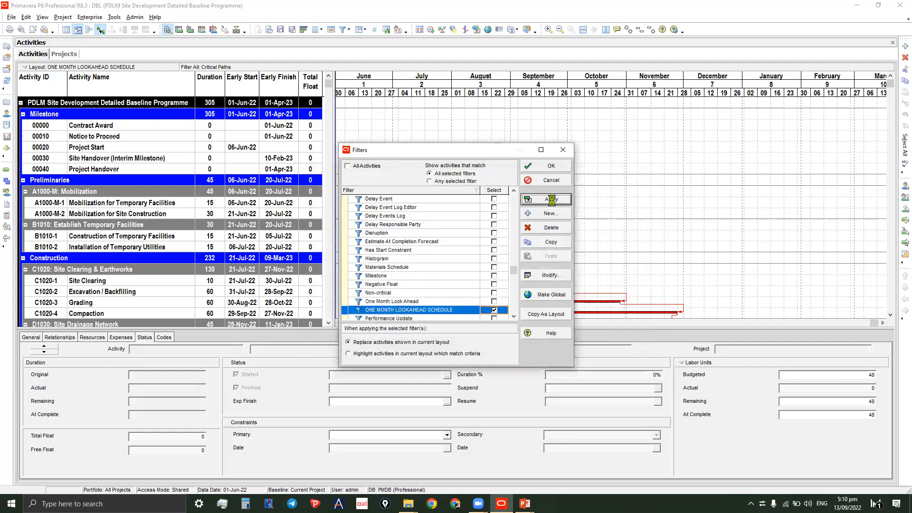
{"action": "left_click", "coordinate": [552, 167]}
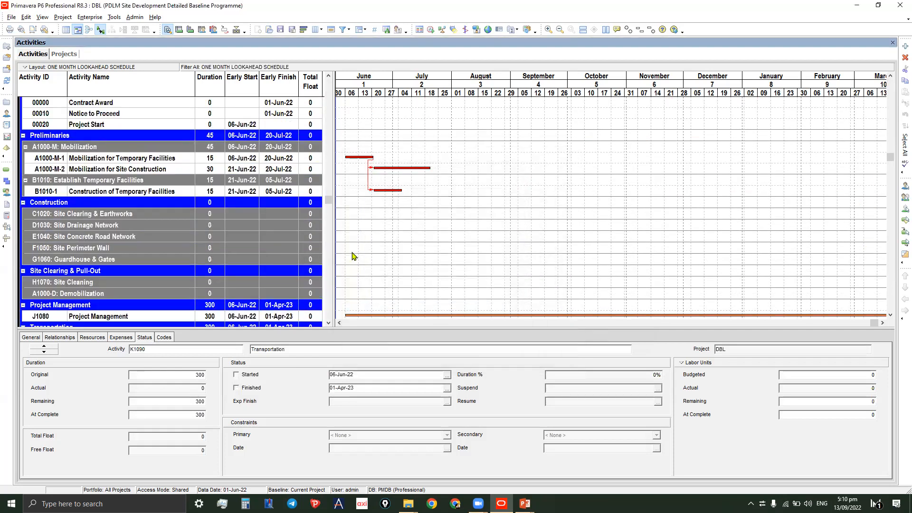
- Hide the empty WBS bands, such as those under Construction, through the Group and Sort options
{"action": "left_click", "coordinate": [279, 214]}
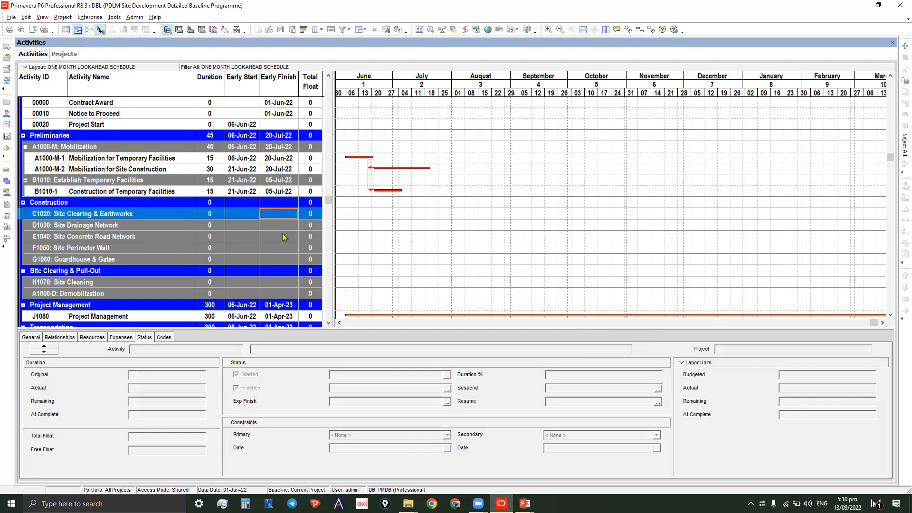
{"action": "left_click", "coordinate": [88, 216]}
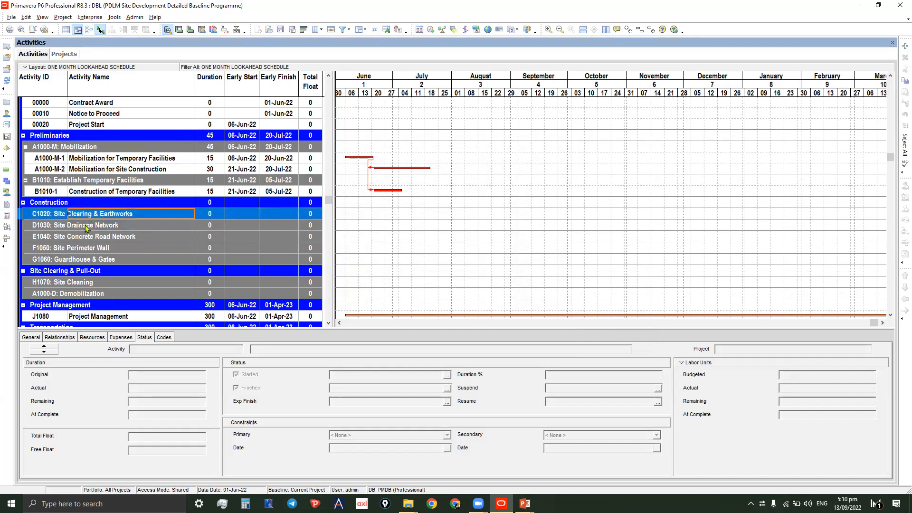
{"action": "left_click", "coordinate": [86, 229]}
{"action": "left_click", "coordinate": [88, 206]}
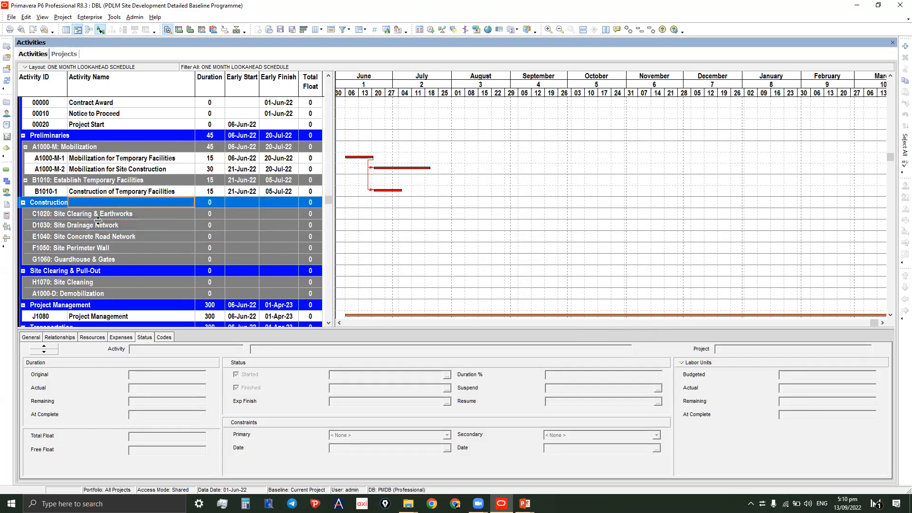
{"action": "left_click", "coordinate": [102, 216]}
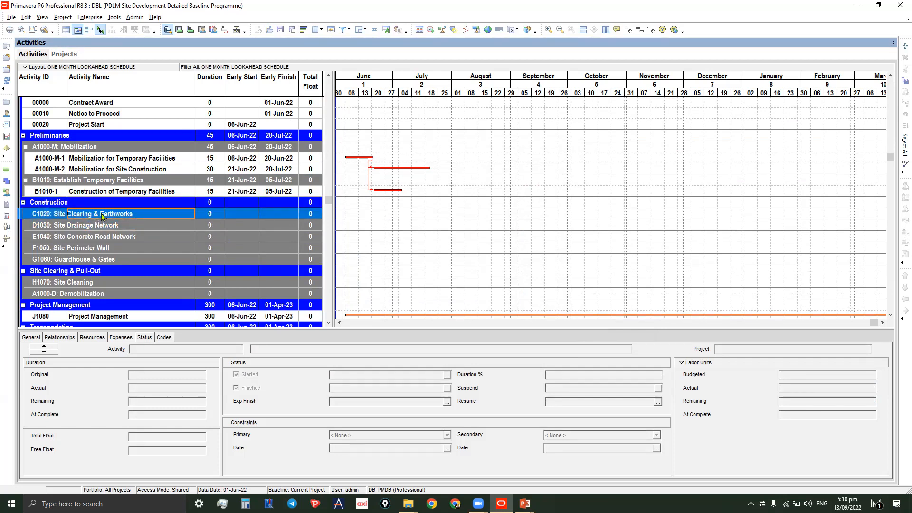
{"action": "left_click", "coordinate": [133, 228]}
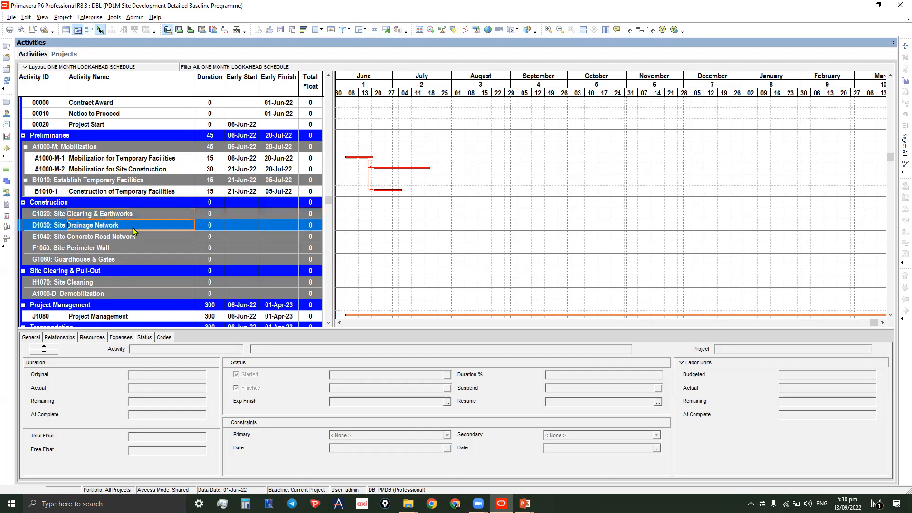
{"action": "left_click", "coordinate": [359, 31]}
{"action": "left_click", "coordinate": [381, 41]}
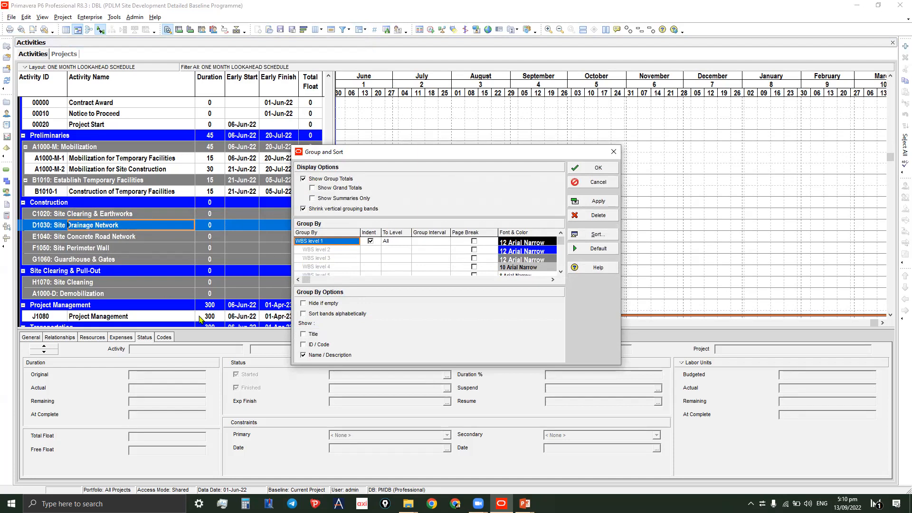
{"action": "left_click", "coordinate": [304, 304]}
{"action": "left_click", "coordinate": [600, 202]}
{"action": "left_click", "coordinate": [600, 170]}
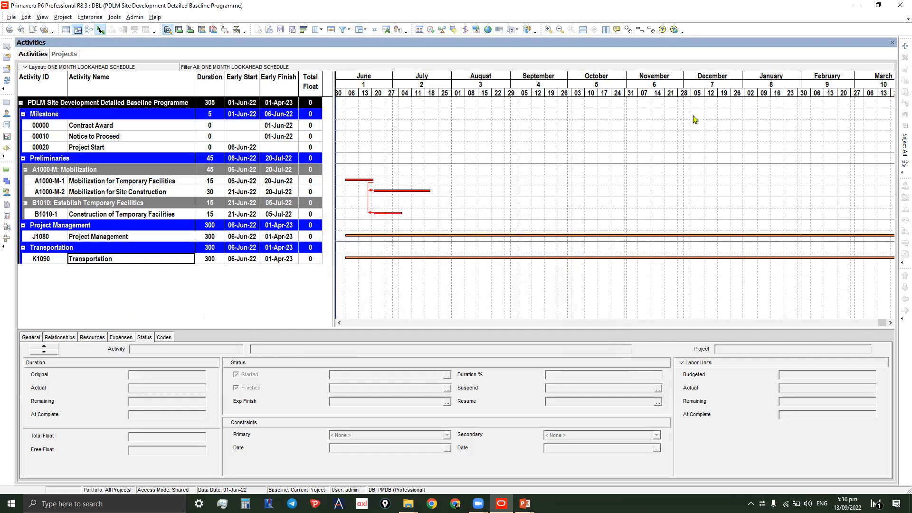
- Compress the Gantt chart timescale so the bars running to 01-Apr-23 fit in the chart area
{"action": "left_click", "coordinate": [339, 324]}
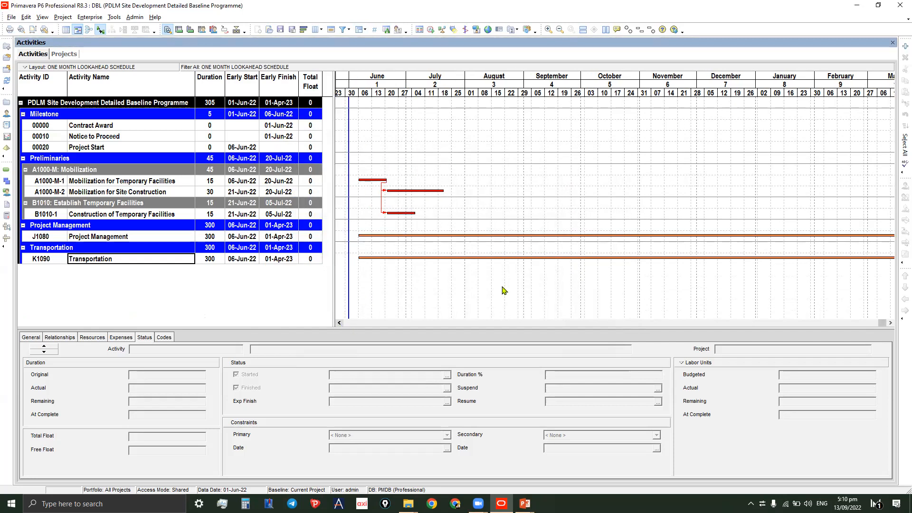
{"action": "left_click", "coordinate": [891, 323]}
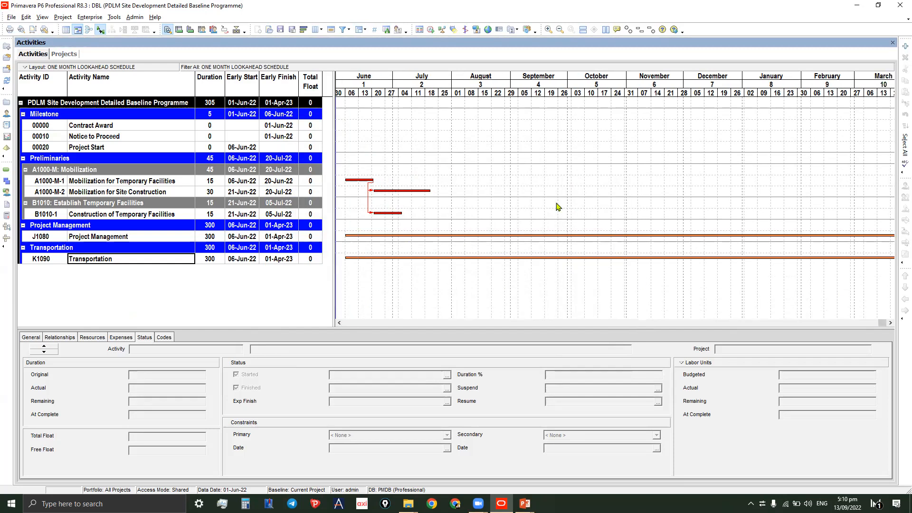
{"action": "left_click_drag", "start_coordinate": [857, 90], "coordinate": [826, 149]}
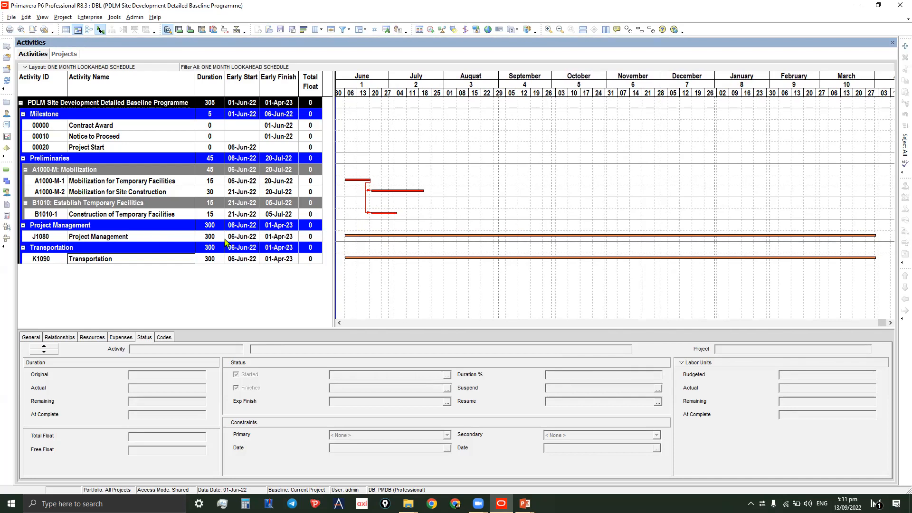
- Compare the Early Finish dates of the Project Management and Transportation activities
{"action": "left_click", "coordinate": [278, 240]}
{"action": "left_click", "coordinate": [285, 261]}
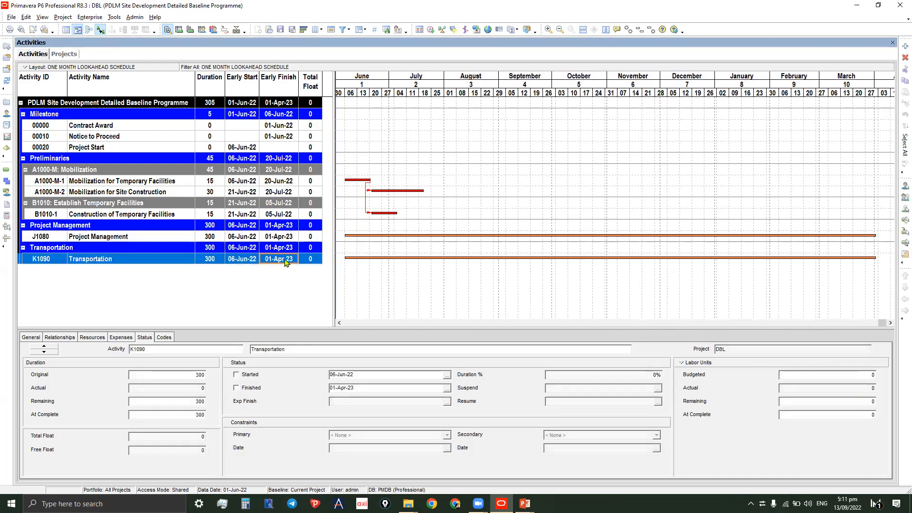
{"action": "left_click", "coordinate": [282, 239]}
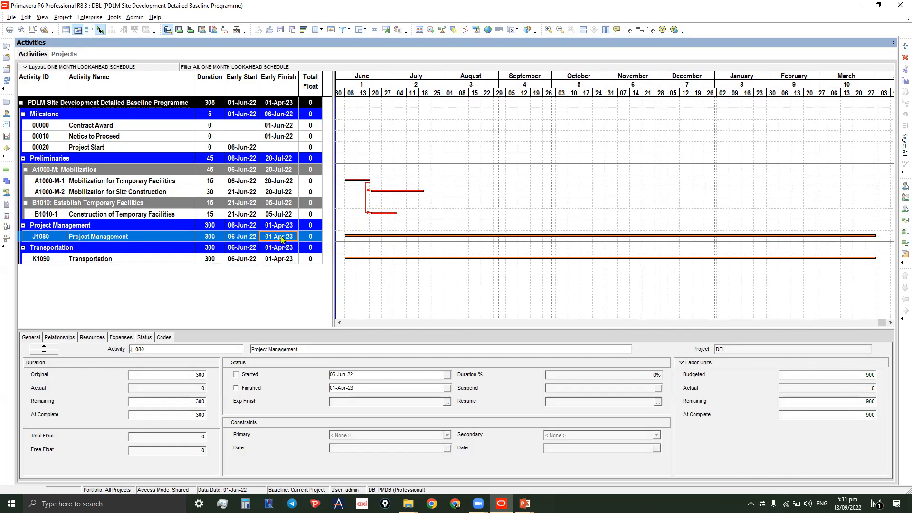
{"action": "left_click", "coordinate": [285, 260]}
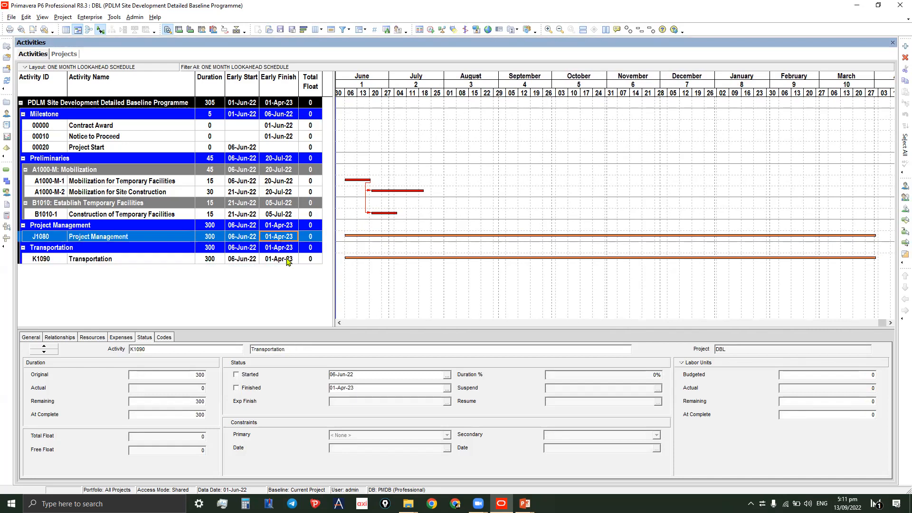
{"action": "left_click", "coordinate": [284, 238]}
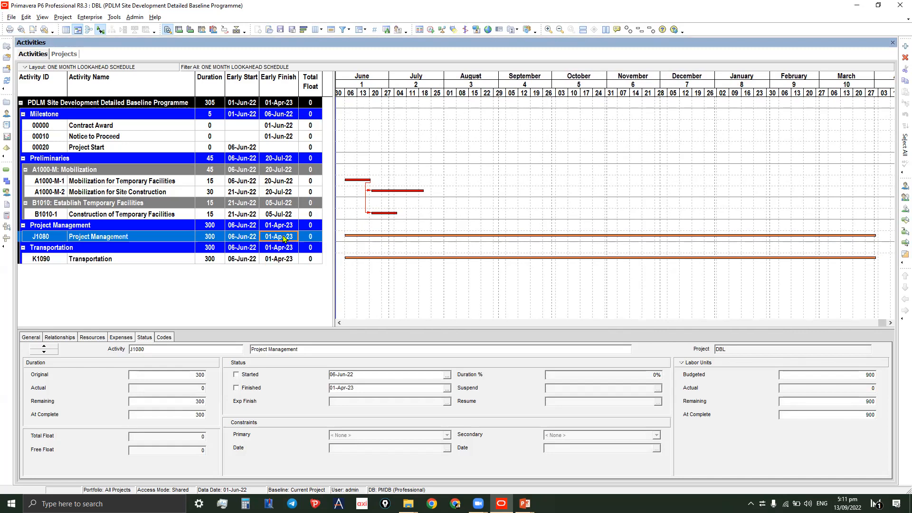
- Open the ONE MONTH LOOKAHEAD SCHEDULE filter for modification from the user-defined filters
{"action": "left_click", "coordinate": [344, 30]}
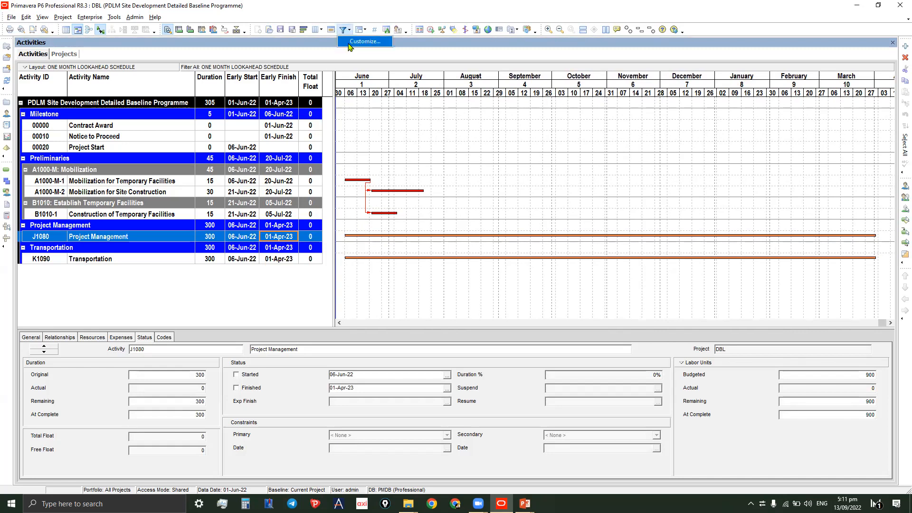
{"action": "left_click", "coordinate": [364, 42]}
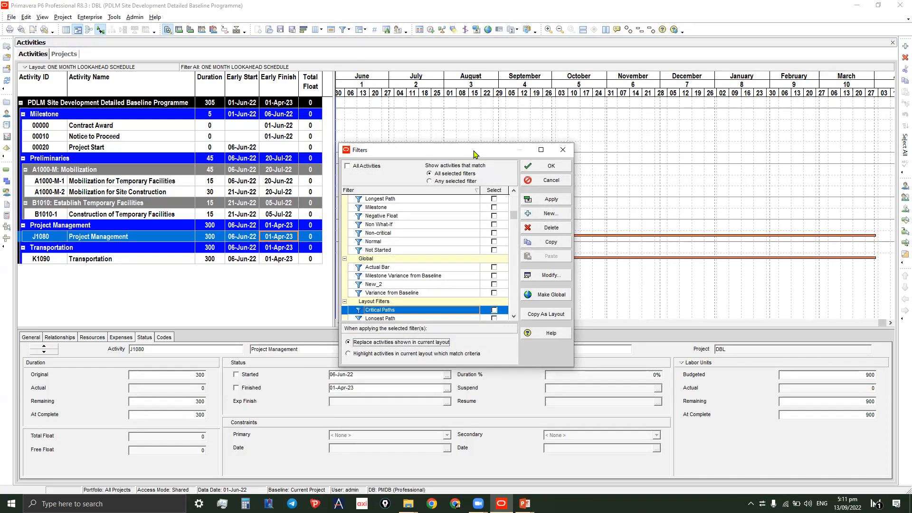
{"action": "left_click_drag", "start_coordinate": [474, 154], "coordinate": [491, 118]}
{"action": "left_click", "coordinate": [533, 255]}
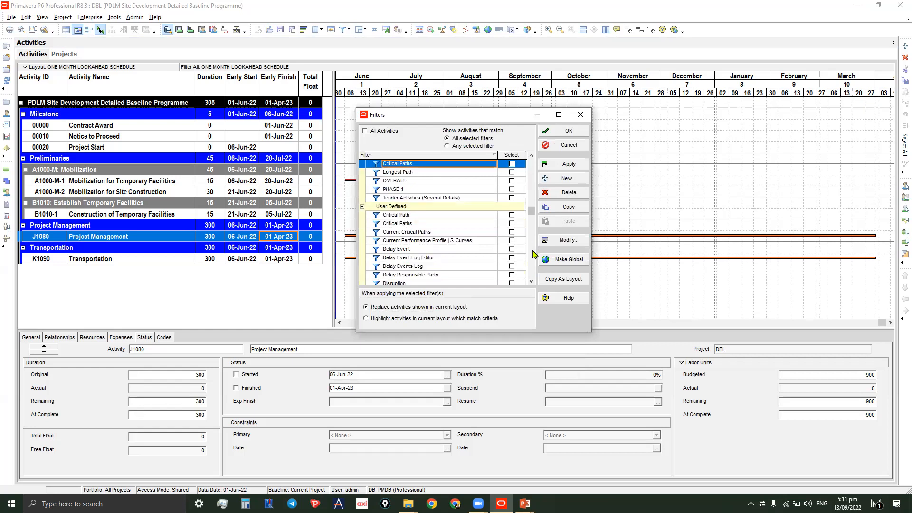
{"action": "scroll", "coordinate": [500, 205], "scroll_direction": "down", "scroll_amount": 4}
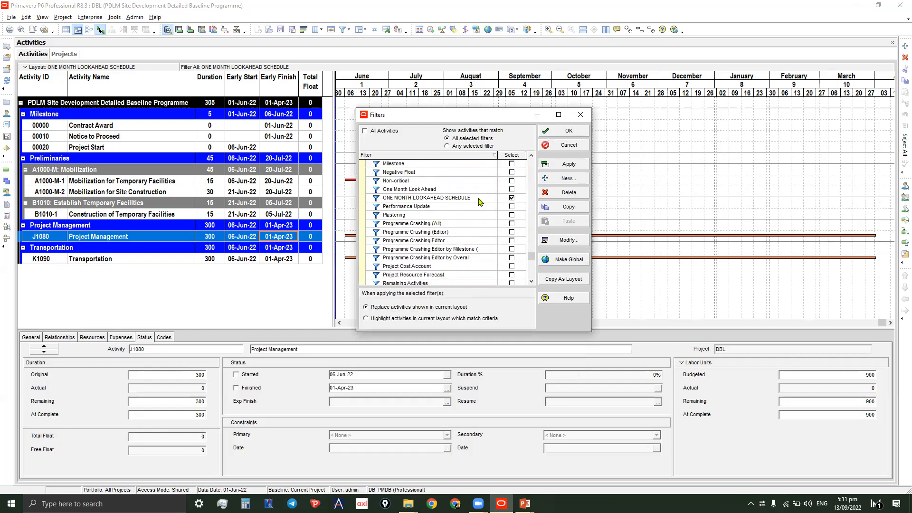
{"action": "left_click", "coordinate": [480, 202]}
{"action": "left_click", "coordinate": [565, 241]}
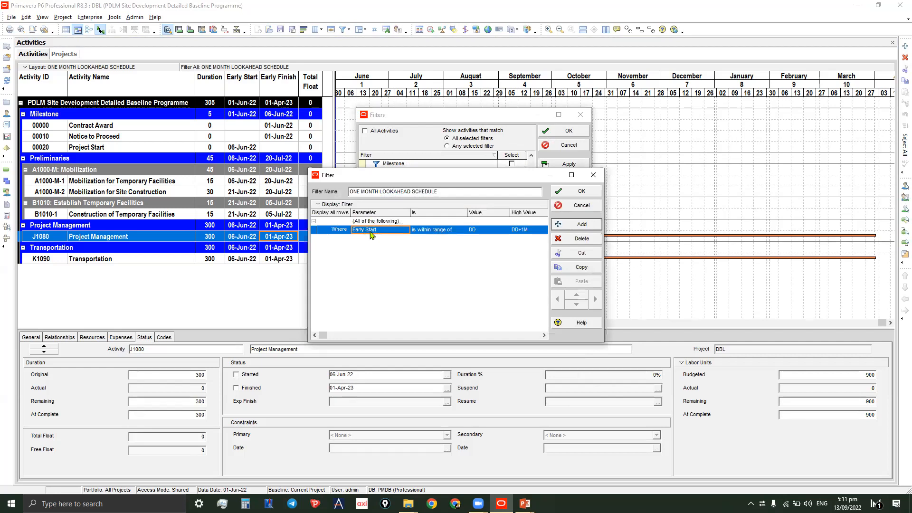
- Add a second filter condition where Activity Type is not equal to Level of Effort
{"action": "left_click", "coordinate": [585, 225]}
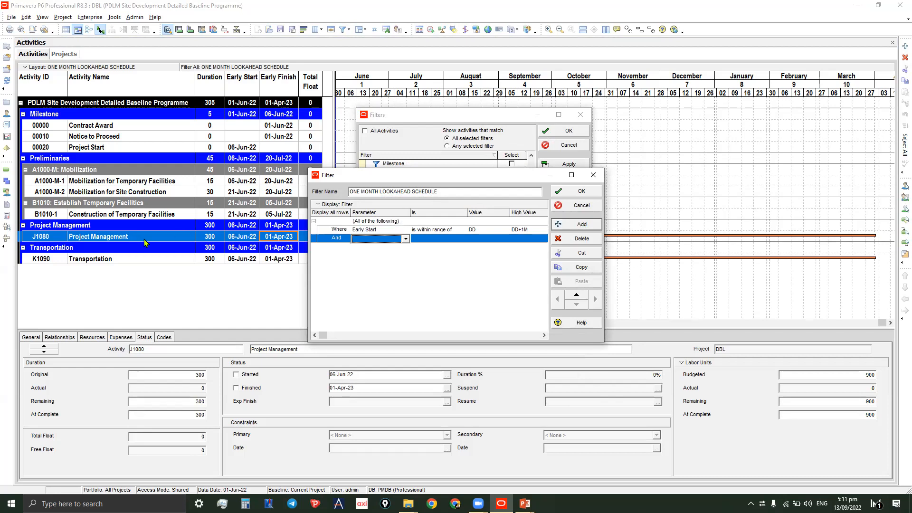
{"action": "left_click", "coordinate": [385, 240]}
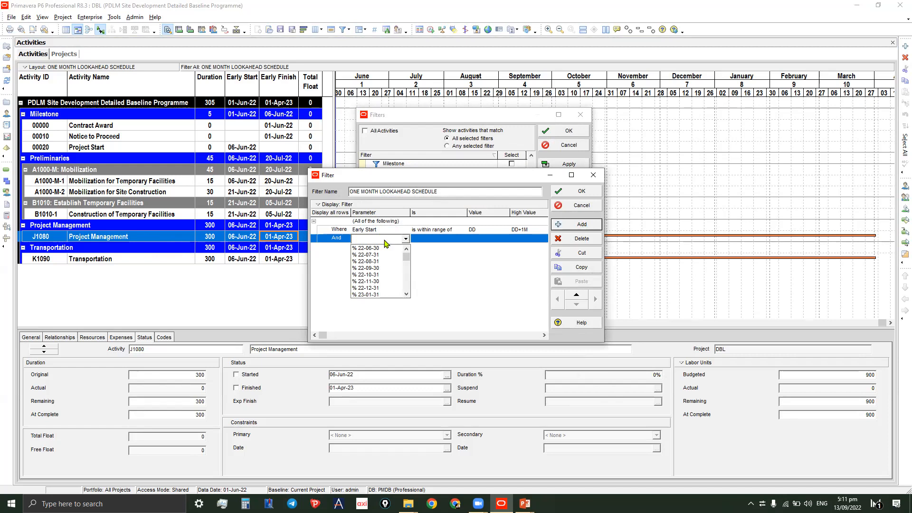
{"action": "key", "text": "a"}
{"action": "scroll", "coordinate": [384, 280], "scroll_direction": "down", "scroll_amount": 1}
{"action": "left_click", "coordinate": [385, 295]}
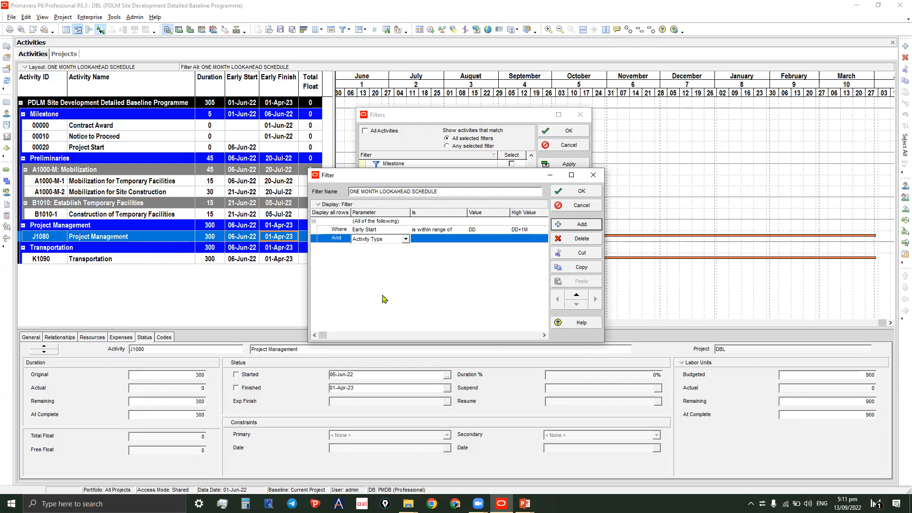
{"action": "left_click", "coordinate": [425, 239]}
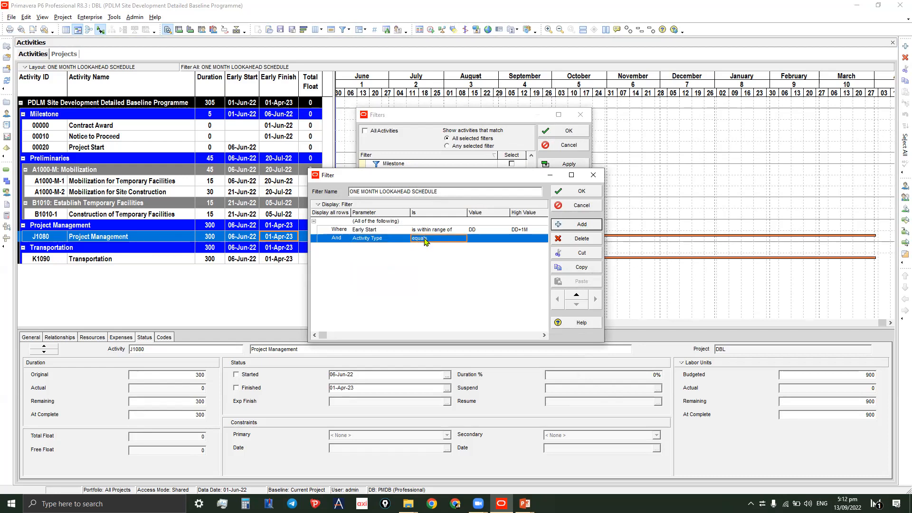
{"action": "left_click", "coordinate": [425, 239]}
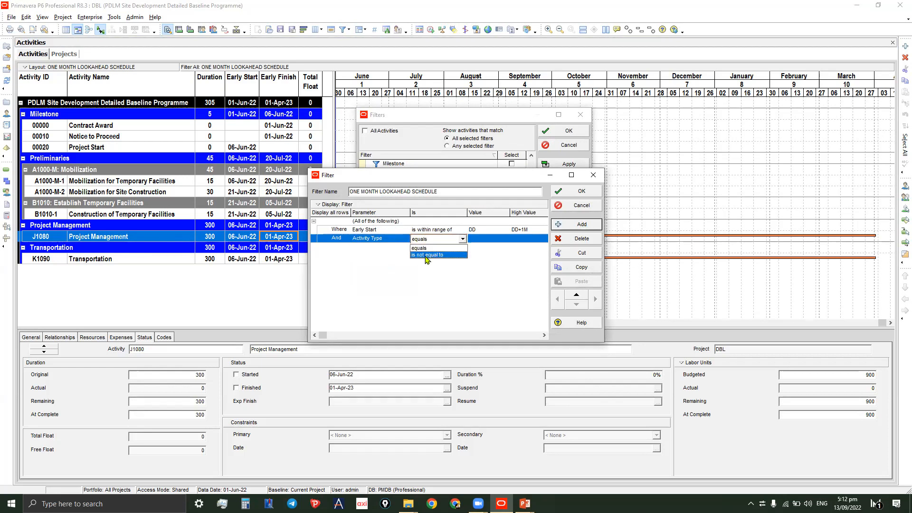
{"action": "left_click", "coordinate": [427, 256]}
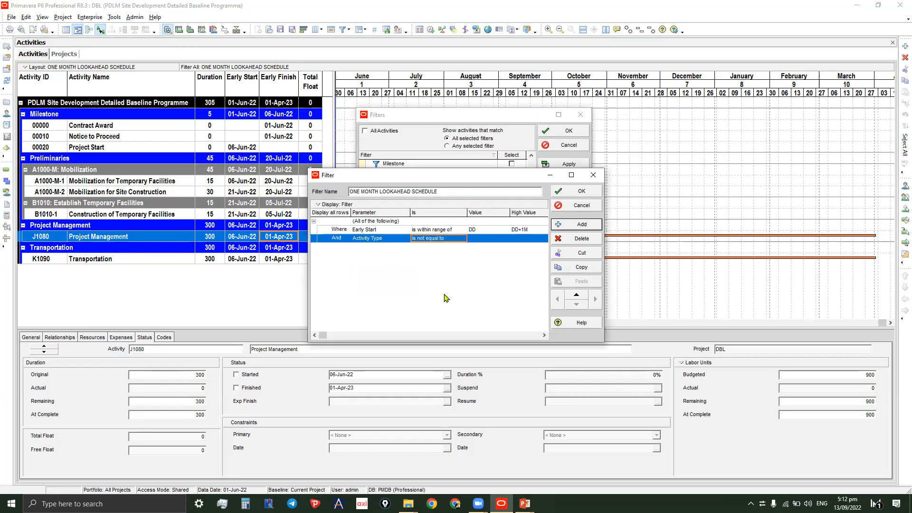
{"action": "left_click", "coordinate": [483, 243]}
{"action": "left_click", "coordinate": [481, 239]}
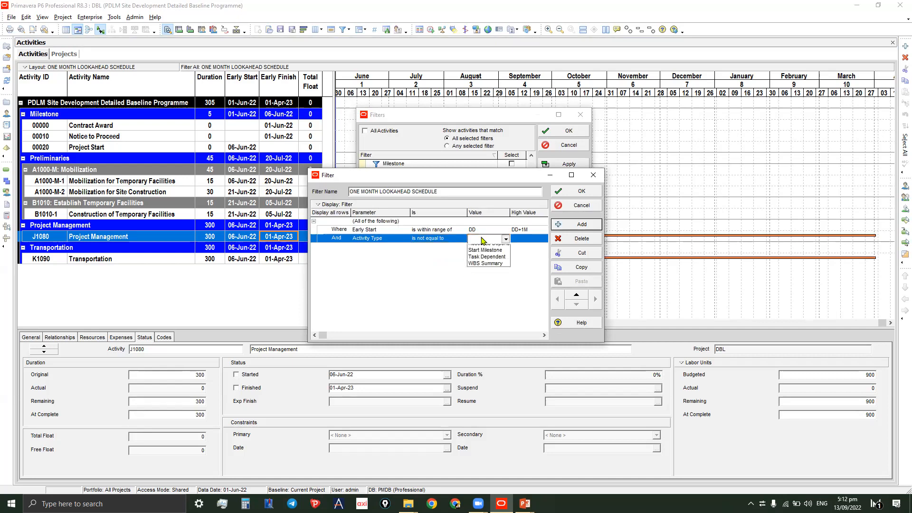
{"action": "left_click", "coordinate": [483, 256]}
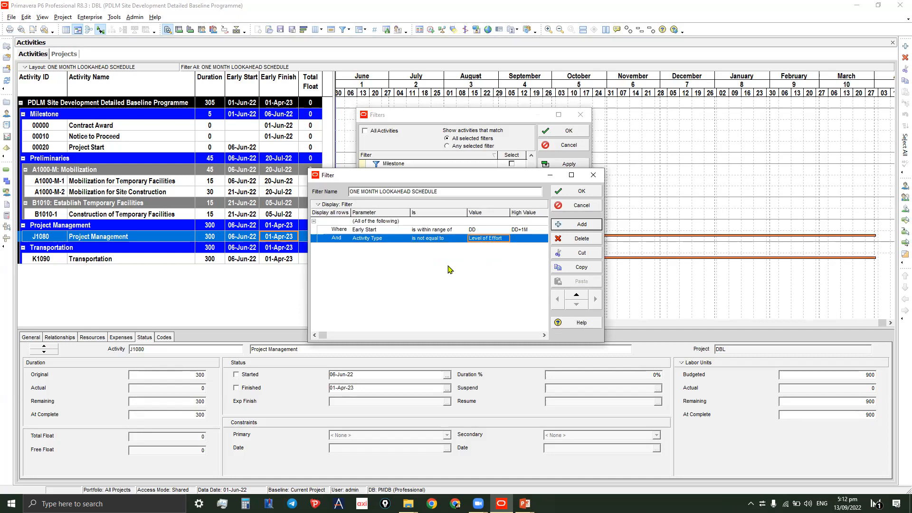
- Review how the Early Start and Activity Type conditions combine, keeping the match rule at (All of the following)
{"action": "left_click", "coordinate": [371, 240]}
{"action": "left_click", "coordinate": [368, 222]}
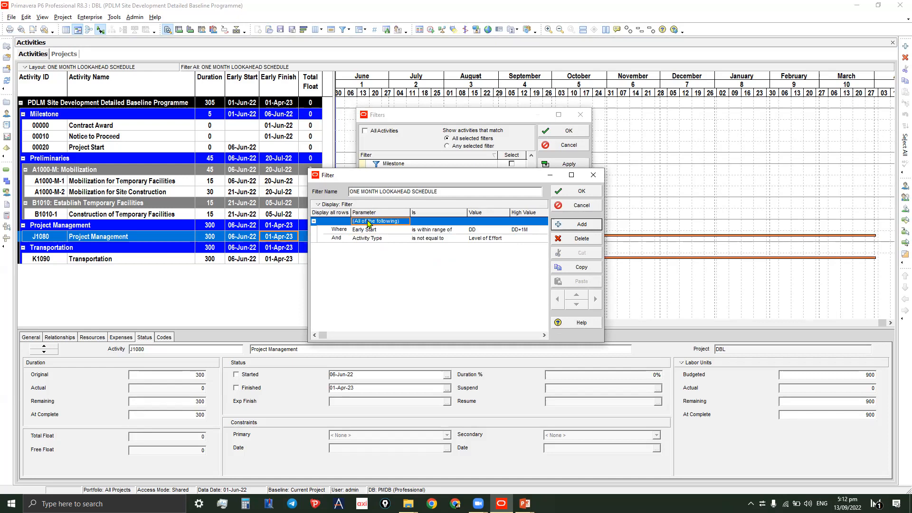
{"action": "left_click", "coordinate": [370, 222]}
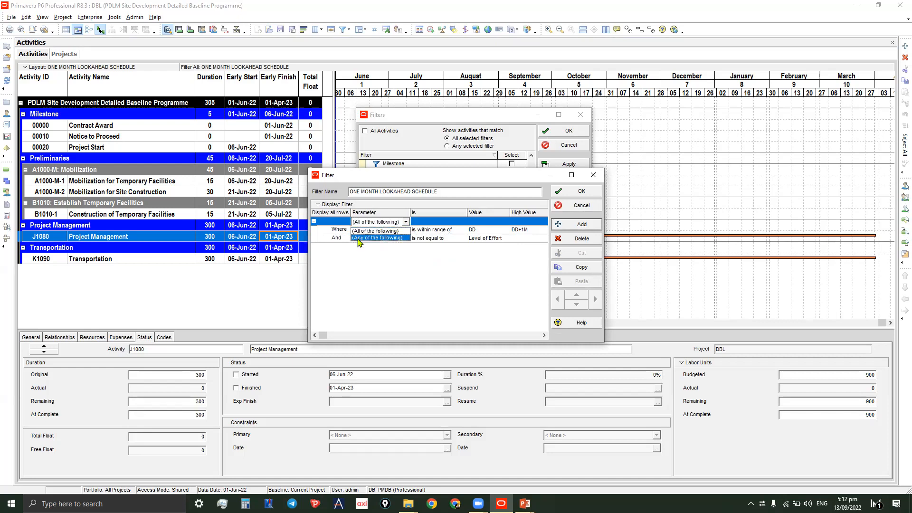
{"action": "left_click", "coordinate": [366, 231]}
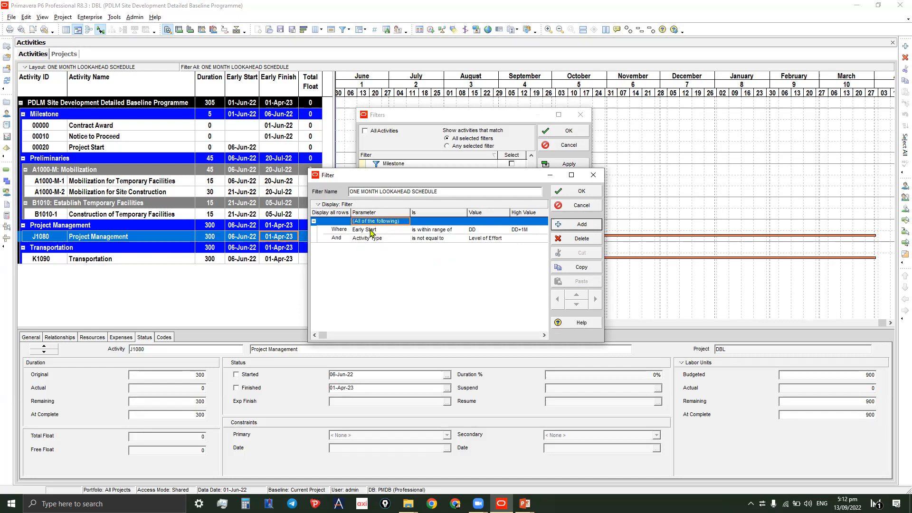
{"action": "left_click", "coordinate": [370, 230]}
{"action": "left_click", "coordinate": [370, 239]}
{"action": "left_click", "coordinate": [379, 230]}
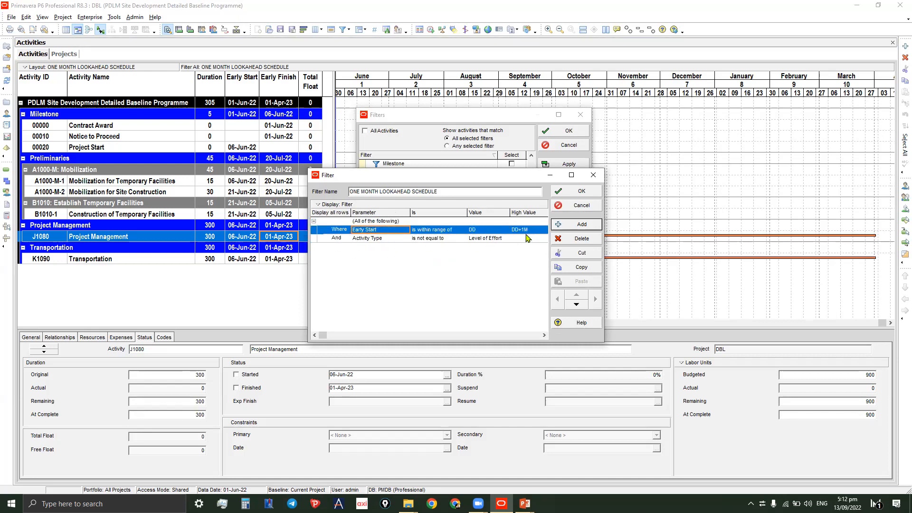
{"action": "left_click", "coordinate": [487, 239]}
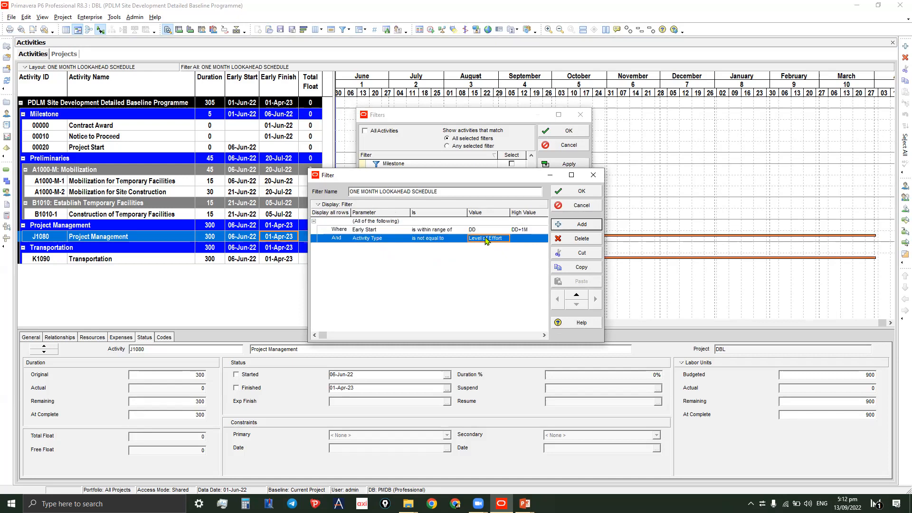
{"action": "left_click_drag", "start_coordinate": [468, 213], "coordinate": [457, 213]}
{"action": "left_click", "coordinate": [514, 241]}
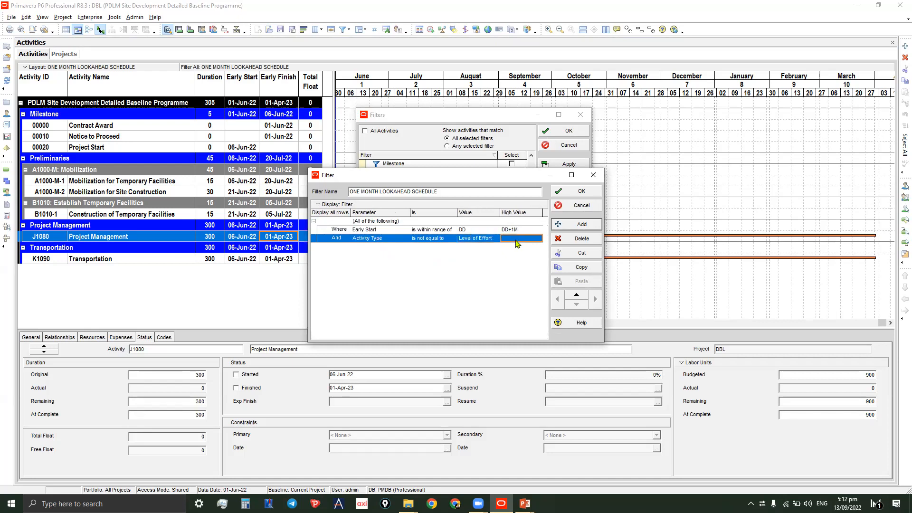
{"action": "left_click", "coordinate": [427, 232]}
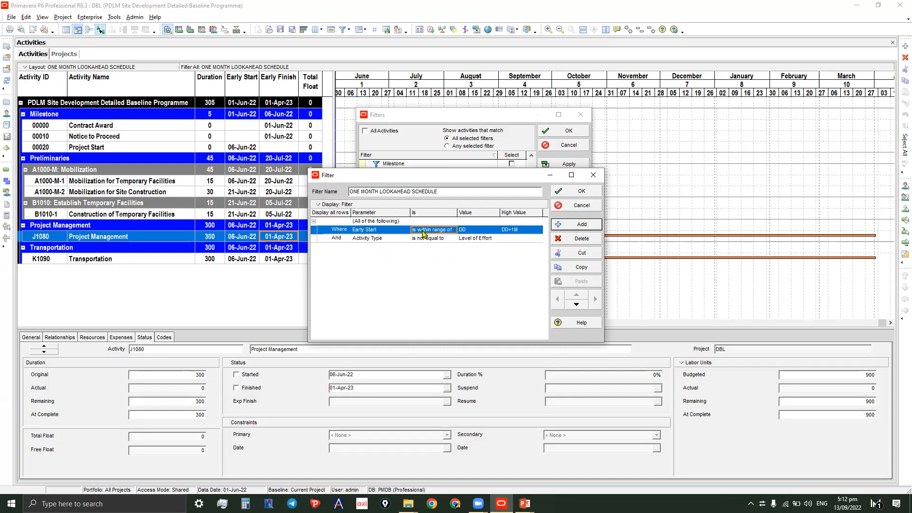
{"action": "left_click", "coordinate": [382, 239]}
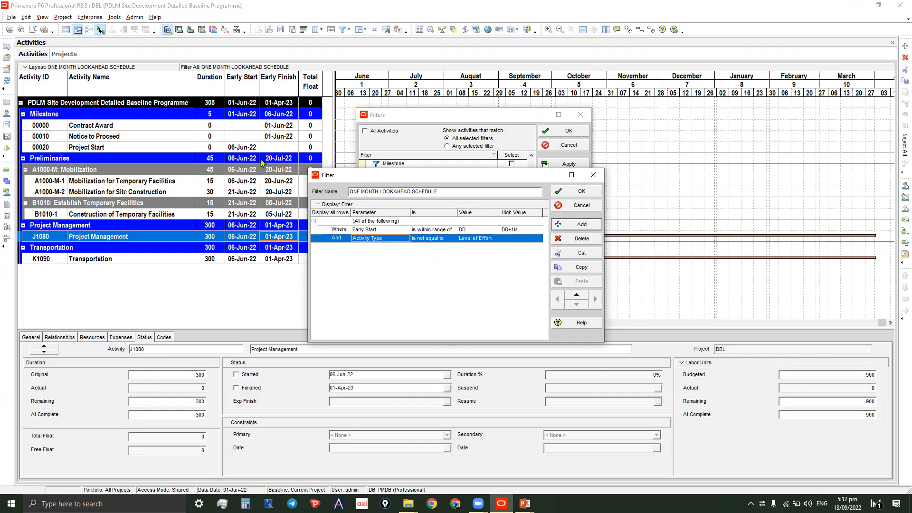
- Save the modified lookahead filter and apply it to the current layout
{"action": "left_click", "coordinate": [576, 192]}
{"action": "left_click", "coordinate": [574, 164]}
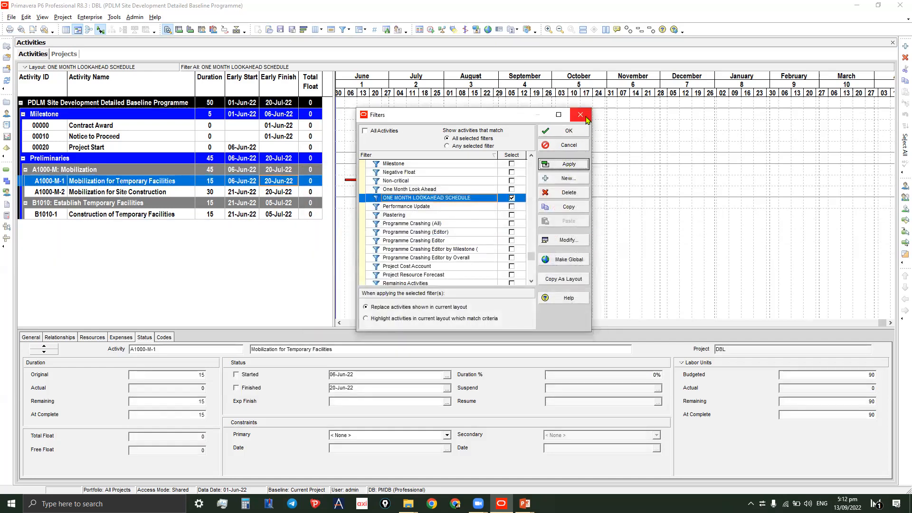
{"action": "left_click", "coordinate": [571, 131]}
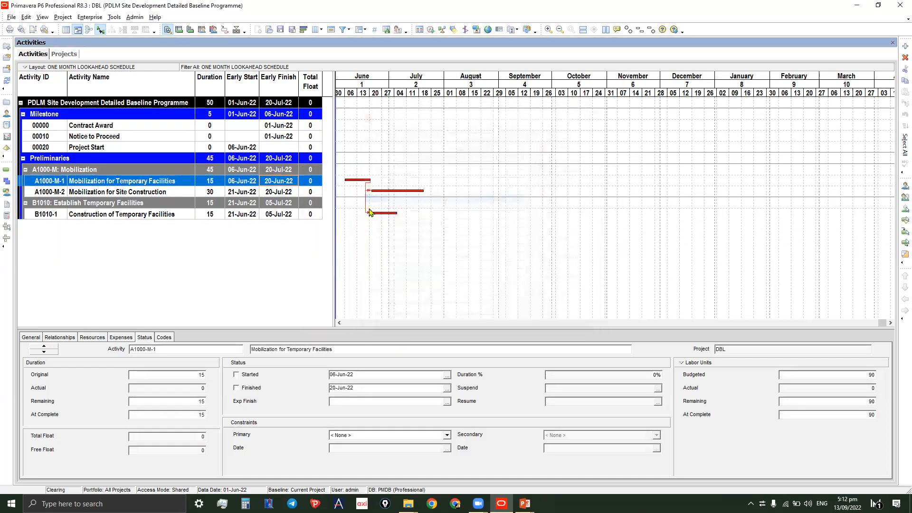
- Stretch the Gantt chart timescale until the weeks of June fill the chart area
{"action": "left_click", "coordinate": [282, 214]}
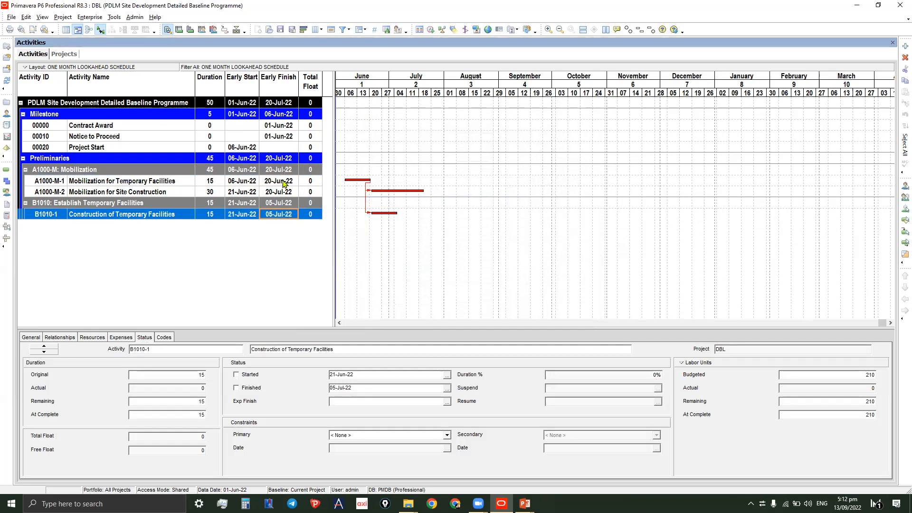
{"action": "left_click_drag", "start_coordinate": [410, 95], "coordinate": [776, 179]}
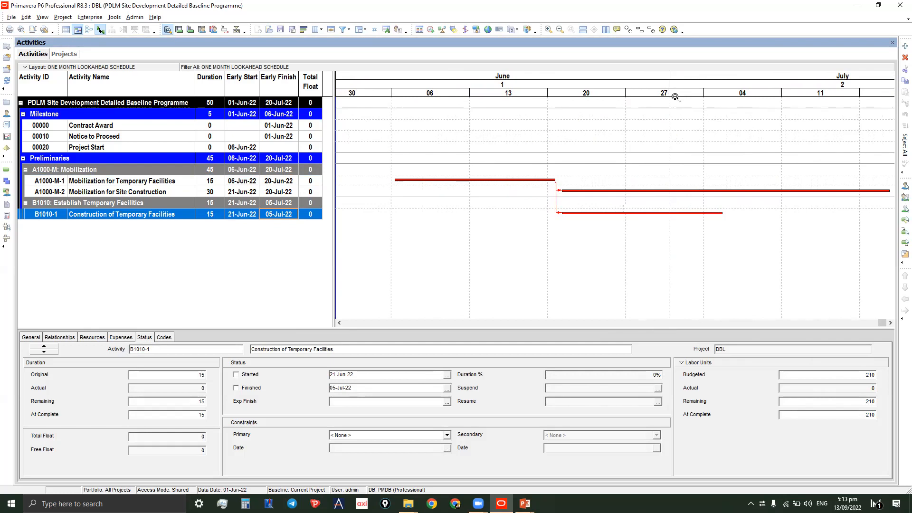
{"action": "left_click_drag", "start_coordinate": [657, 95], "coordinate": [861, 133]}
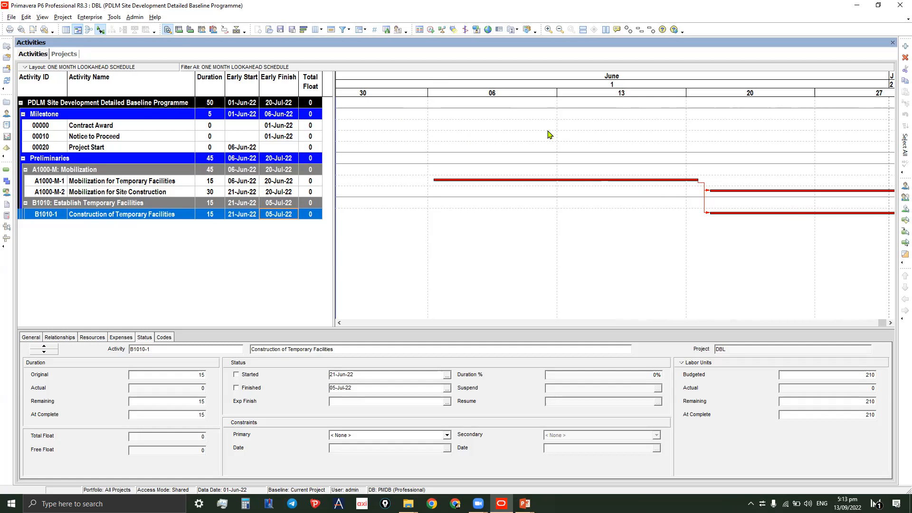
{"action": "left_click", "coordinate": [275, 126]}
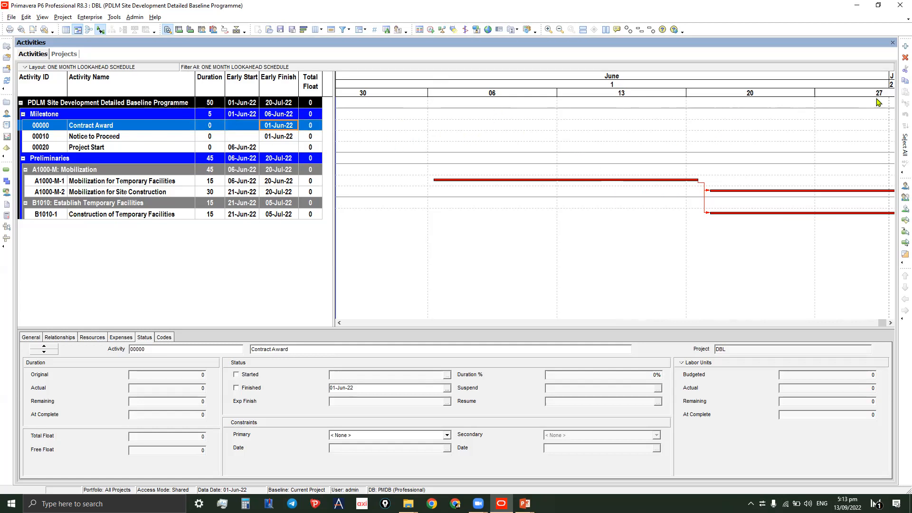
- Preview the printout and set its page setup timescale to start at DD and finish at DD+1M
{"action": "left_click", "coordinate": [23, 30]}
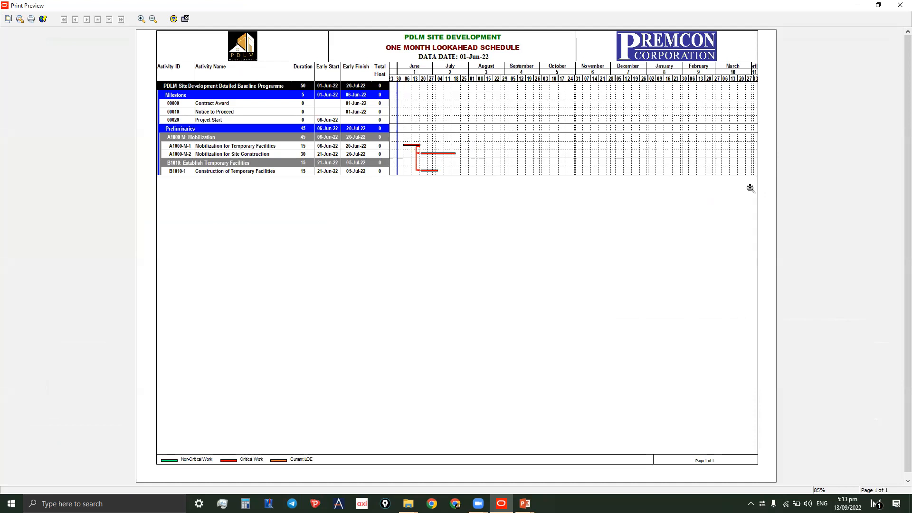
{"action": "left_click", "coordinate": [9, 20]}
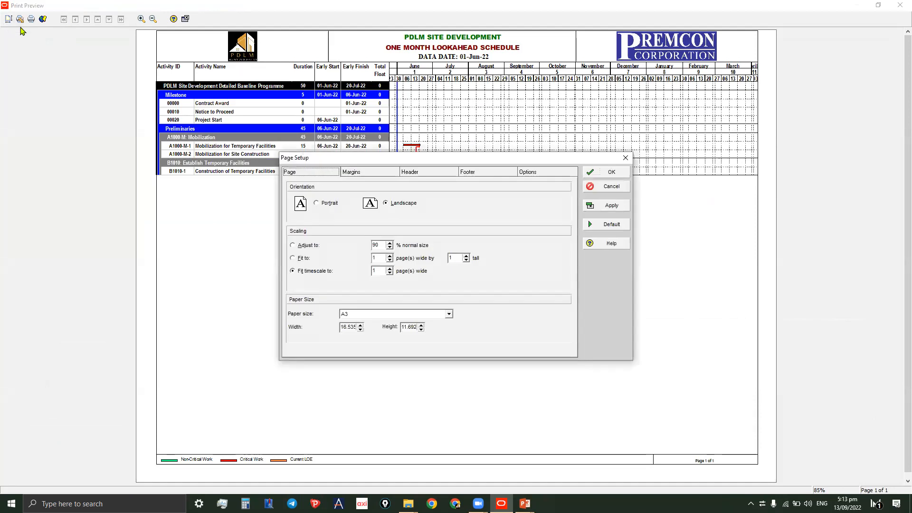
{"action": "left_click", "coordinate": [547, 176]}
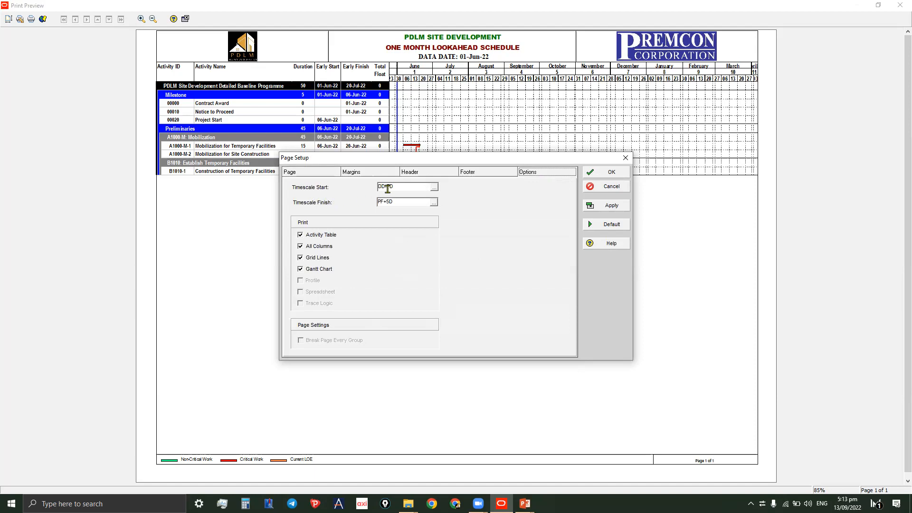
{"action": "left_click_drag", "start_coordinate": [387, 187], "coordinate": [391, 187]}
{"action": "left_click", "coordinate": [391, 186]}
{"action": "left_click_drag", "start_coordinate": [394, 202], "coordinate": [342, 202]}
{"action": "type", "text": "DD"}
{"action": "left_click", "coordinate": [612, 206]}
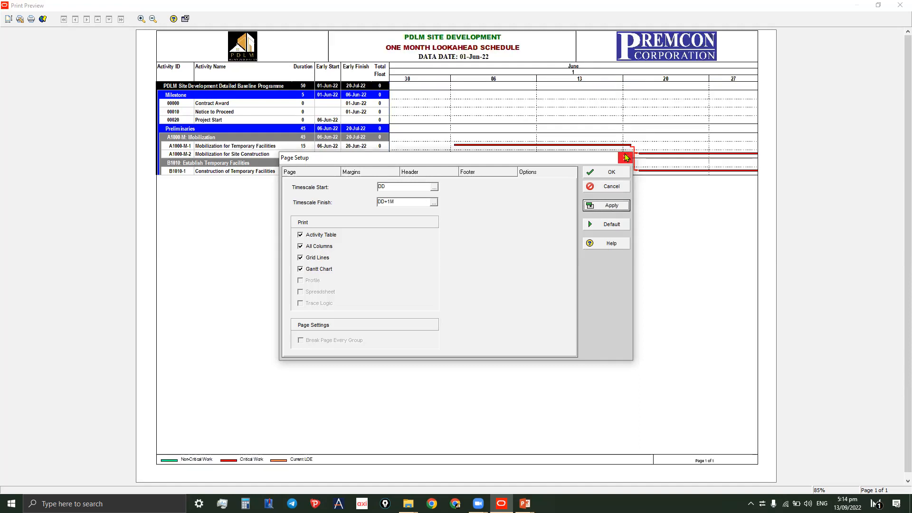
{"action": "left_click", "coordinate": [626, 157]}
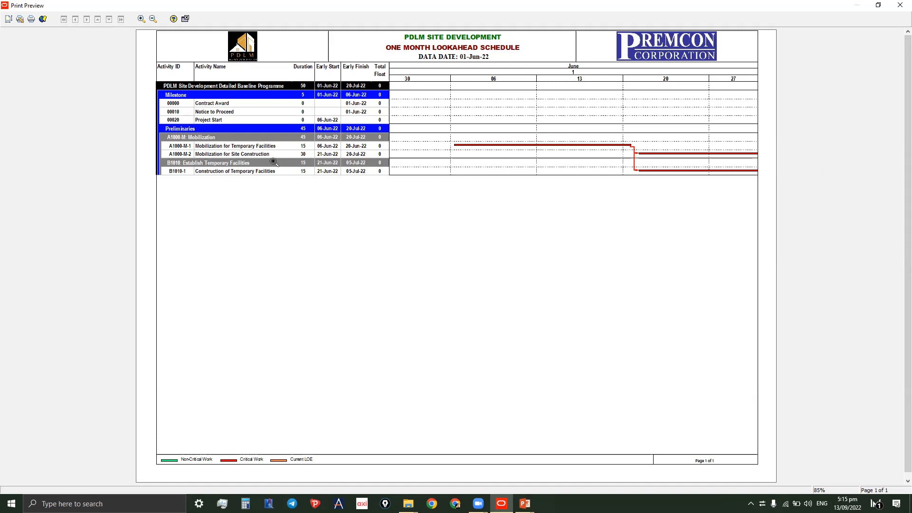
- Print the lookahead schedule with Microsoft Print to PDF, saving it in the Presentations folder as ONE MONTH LOOKAHEAD SCHEDULE
{"action": "left_click", "coordinate": [31, 18]}
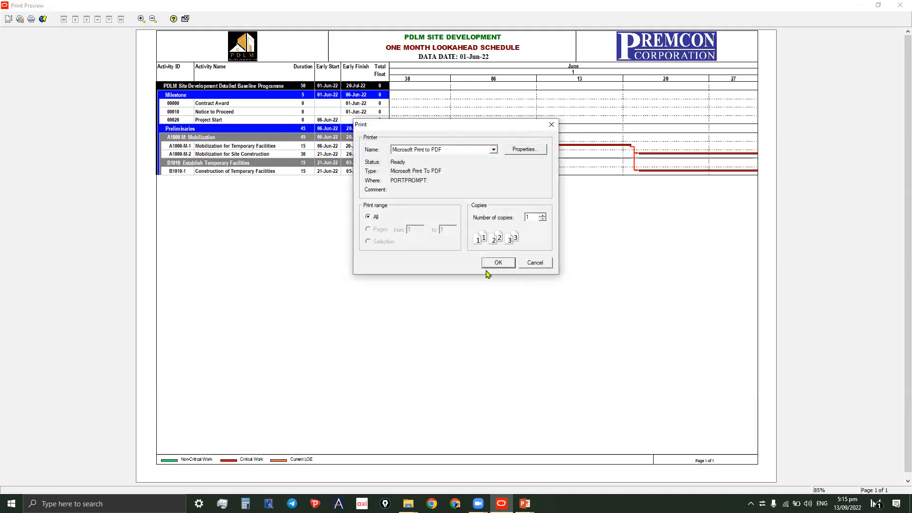
{"action": "left_click", "coordinate": [499, 262]}
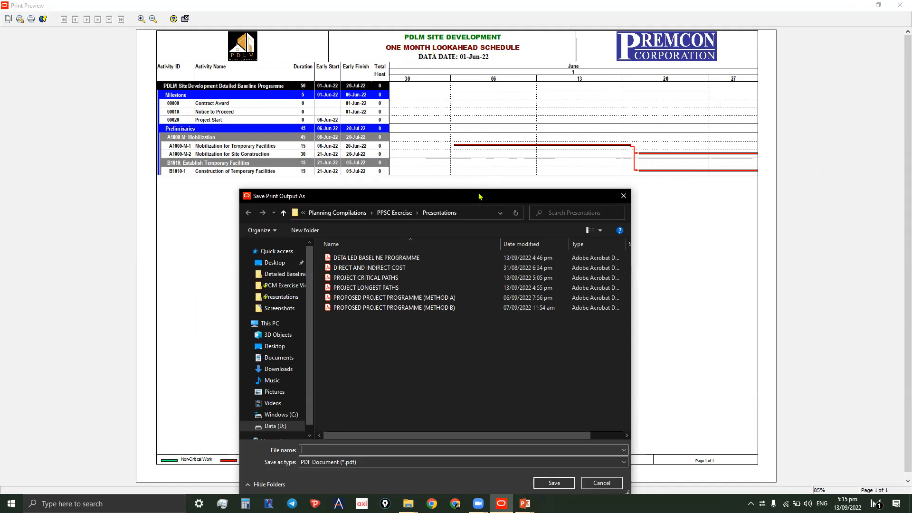
{"action": "left_click_drag", "start_coordinate": [479, 196], "coordinate": [501, 136]}
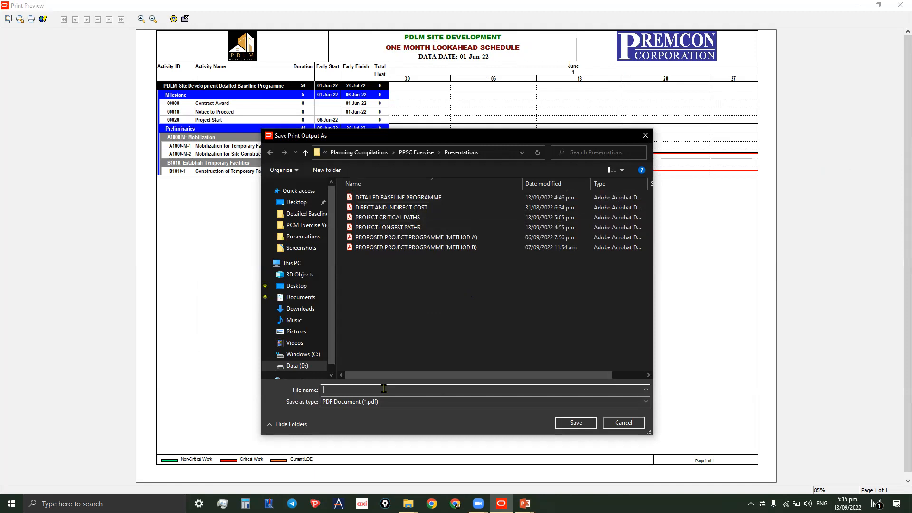
{"action": "type", "text": "ONE MONTH LOOKAHEAD SCHEDULE"}
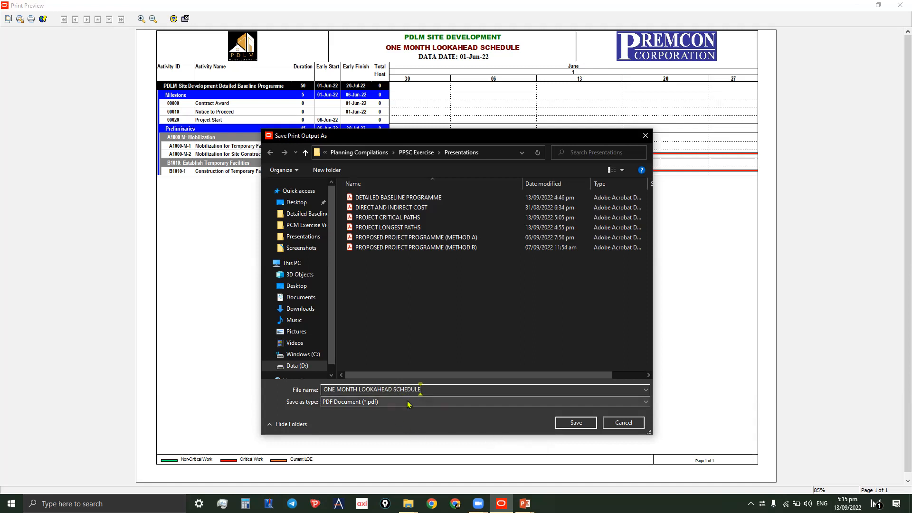
{"action": "left_click", "coordinate": [574, 424]}
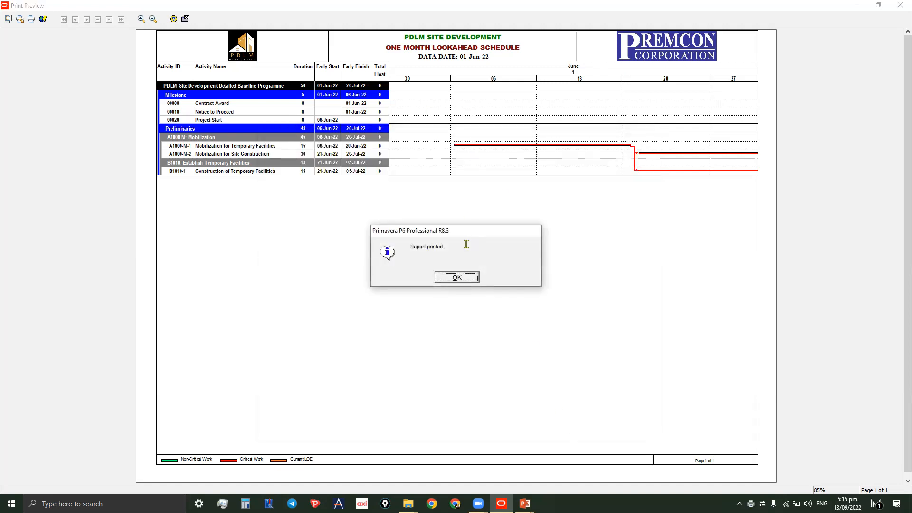
{"action": "left_click", "coordinate": [466, 278]}
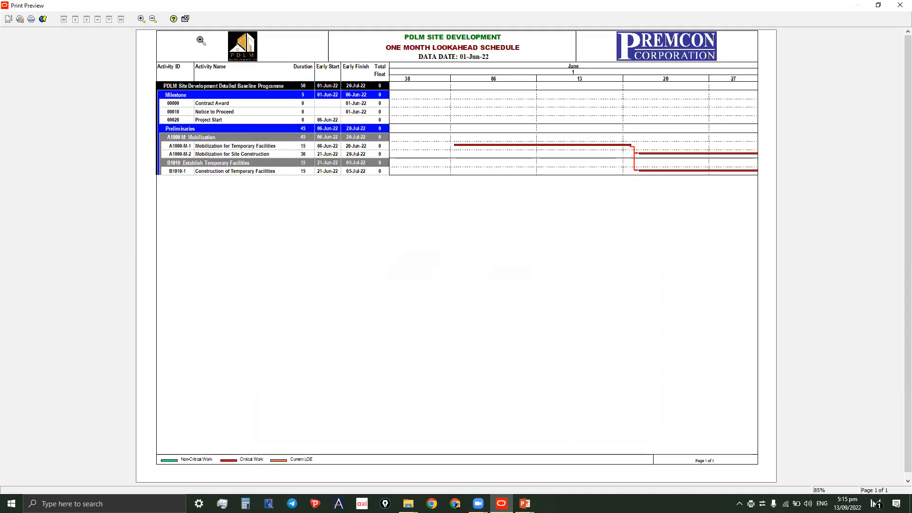
- Close the print preview and save the ONE MONTH LOOKAHEAD SCHEDULE layout
{"action": "left_click", "coordinate": [186, 19]}
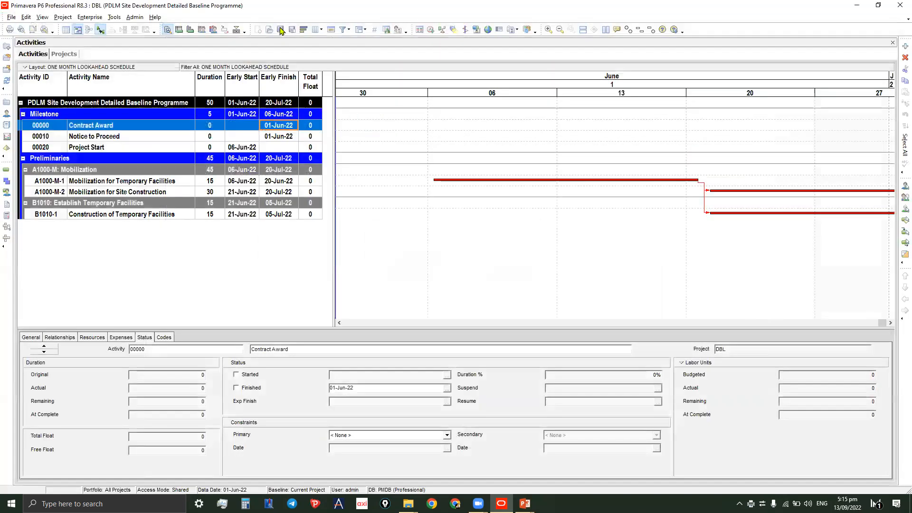
{"action": "left_click", "coordinate": [281, 30]}
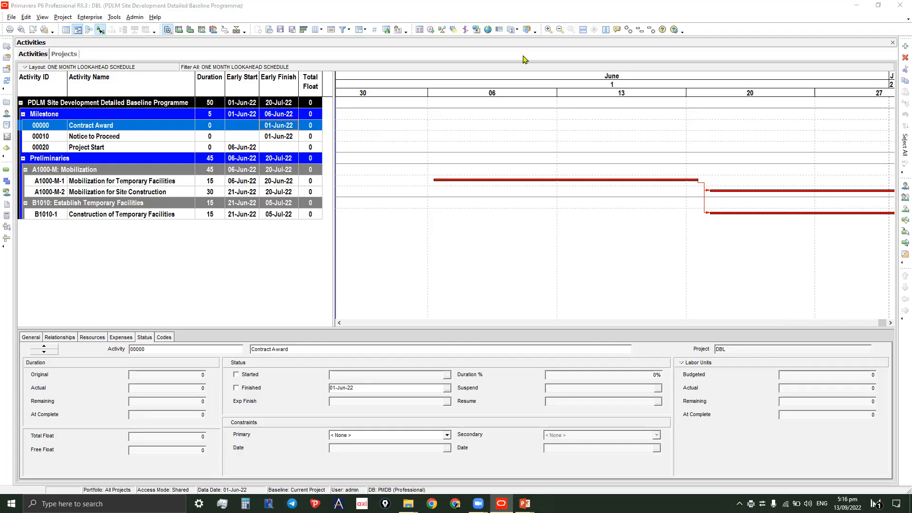
- Switch to the PowerPoint slide show and advance past the Detailed Baseline Programme Report Layouts slide
{"action": "key", "text": "alt+Tab"}
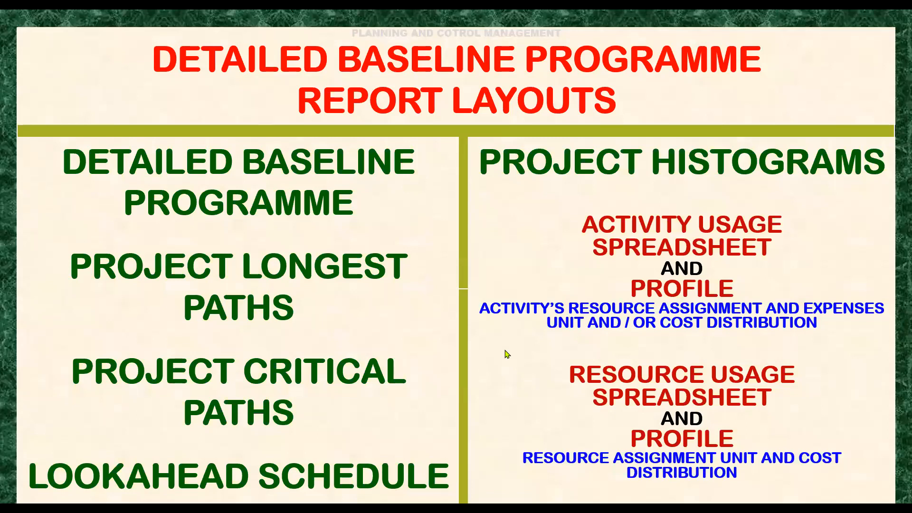
{"action": "left_click", "coordinate": [505, 350]}
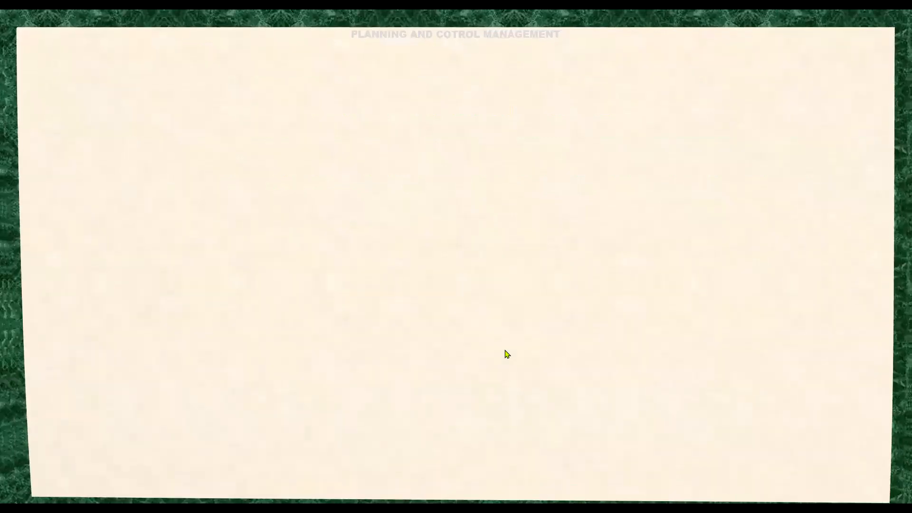